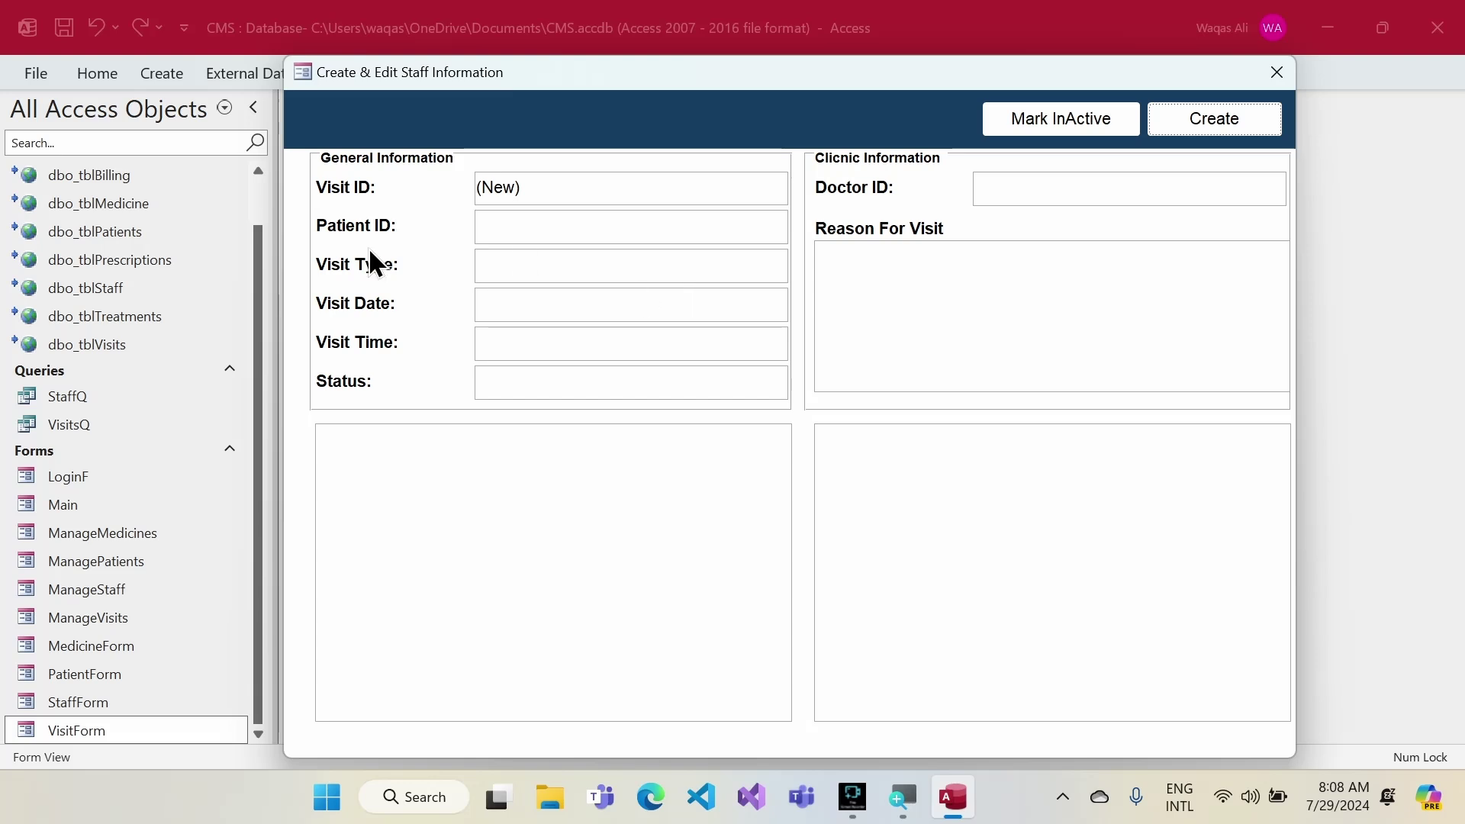
left_click(894, 476)
left_click(707, 450)
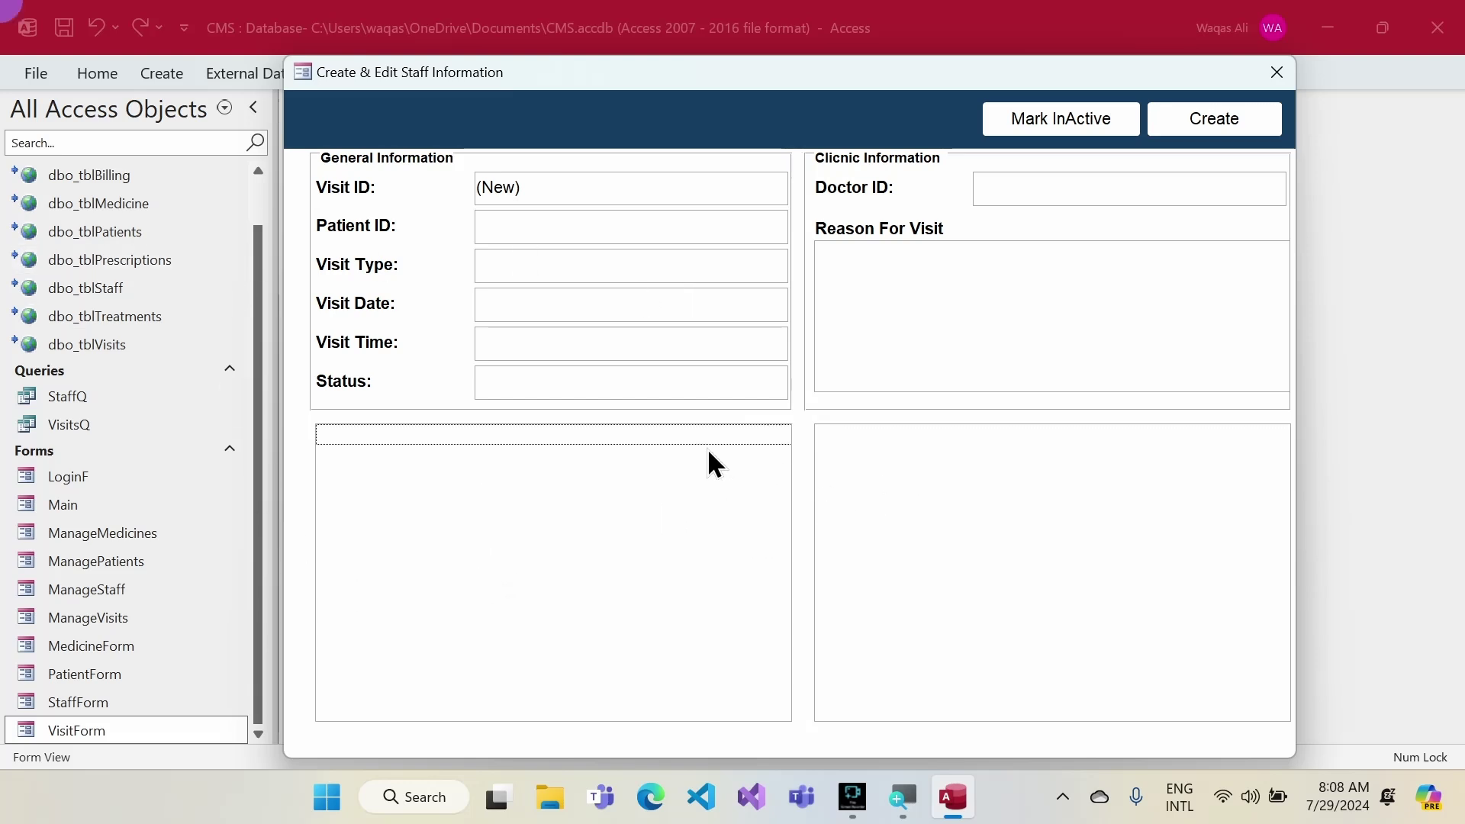
left_click(894, 446)
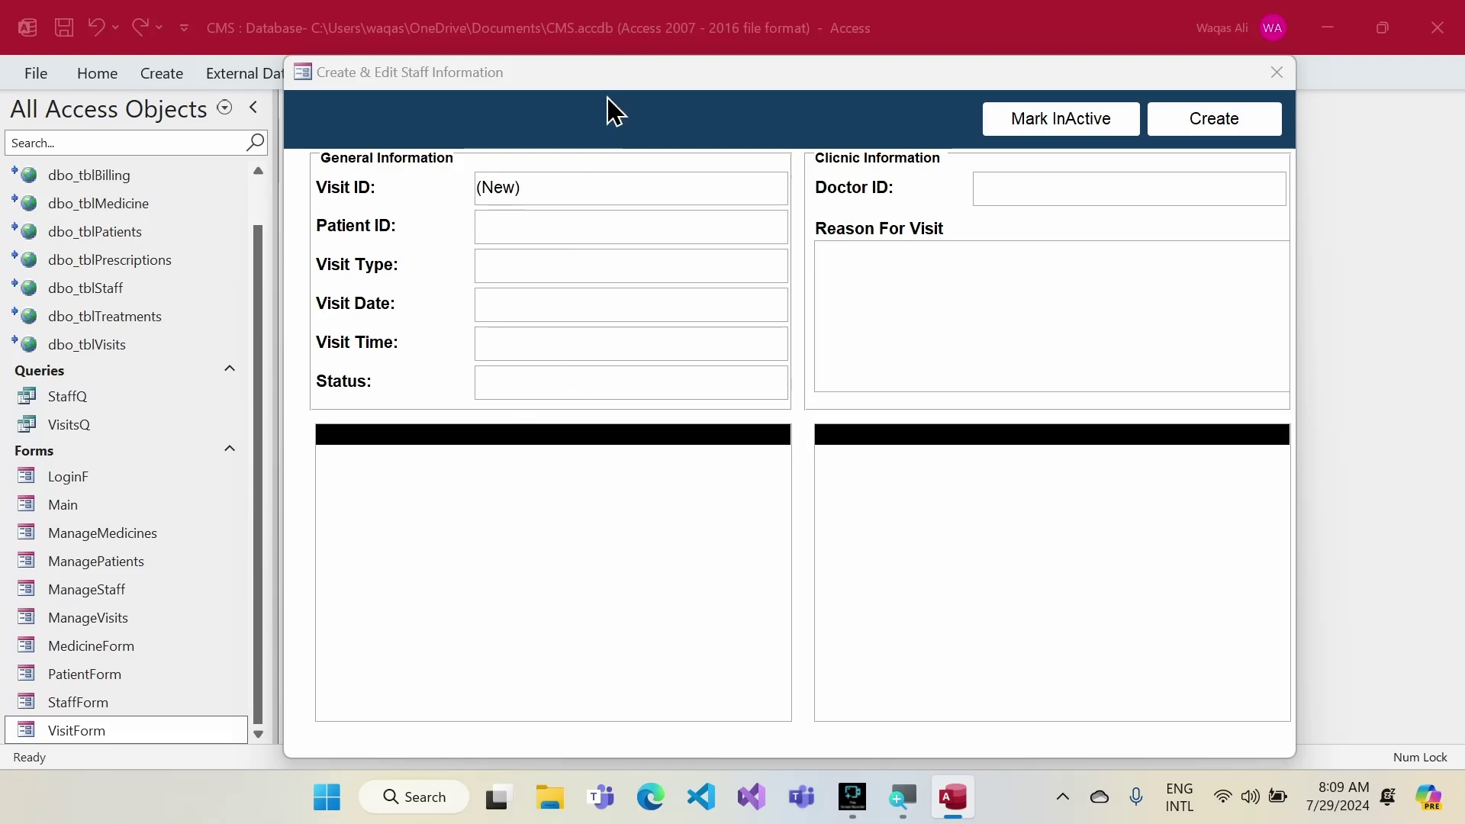
- Switch the visit form to Design View, closing the property sheet and narrowing the navigation pane to make room
right_click(610, 124)
left_click(656, 199)
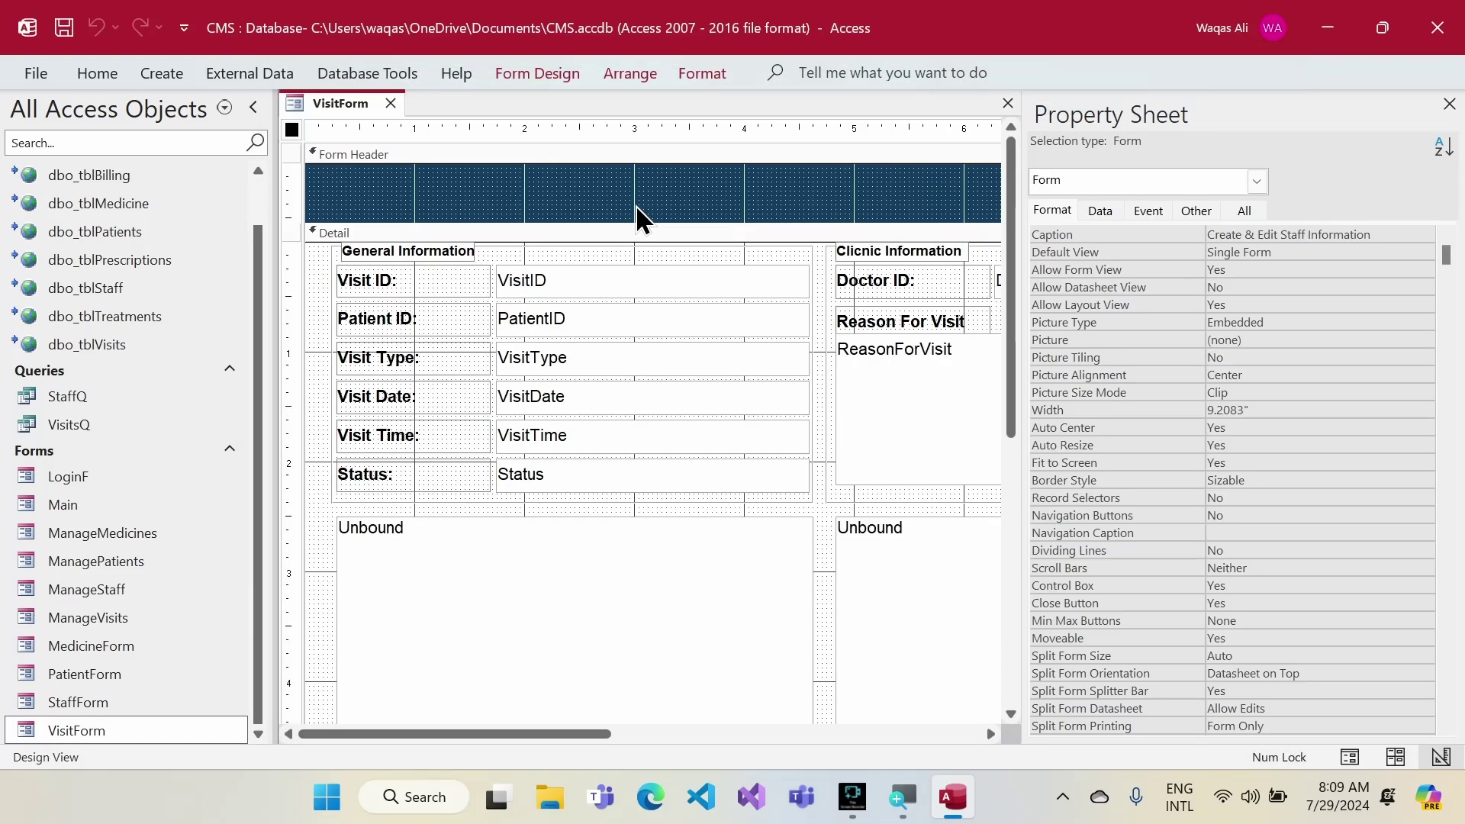
left_click(1449, 105)
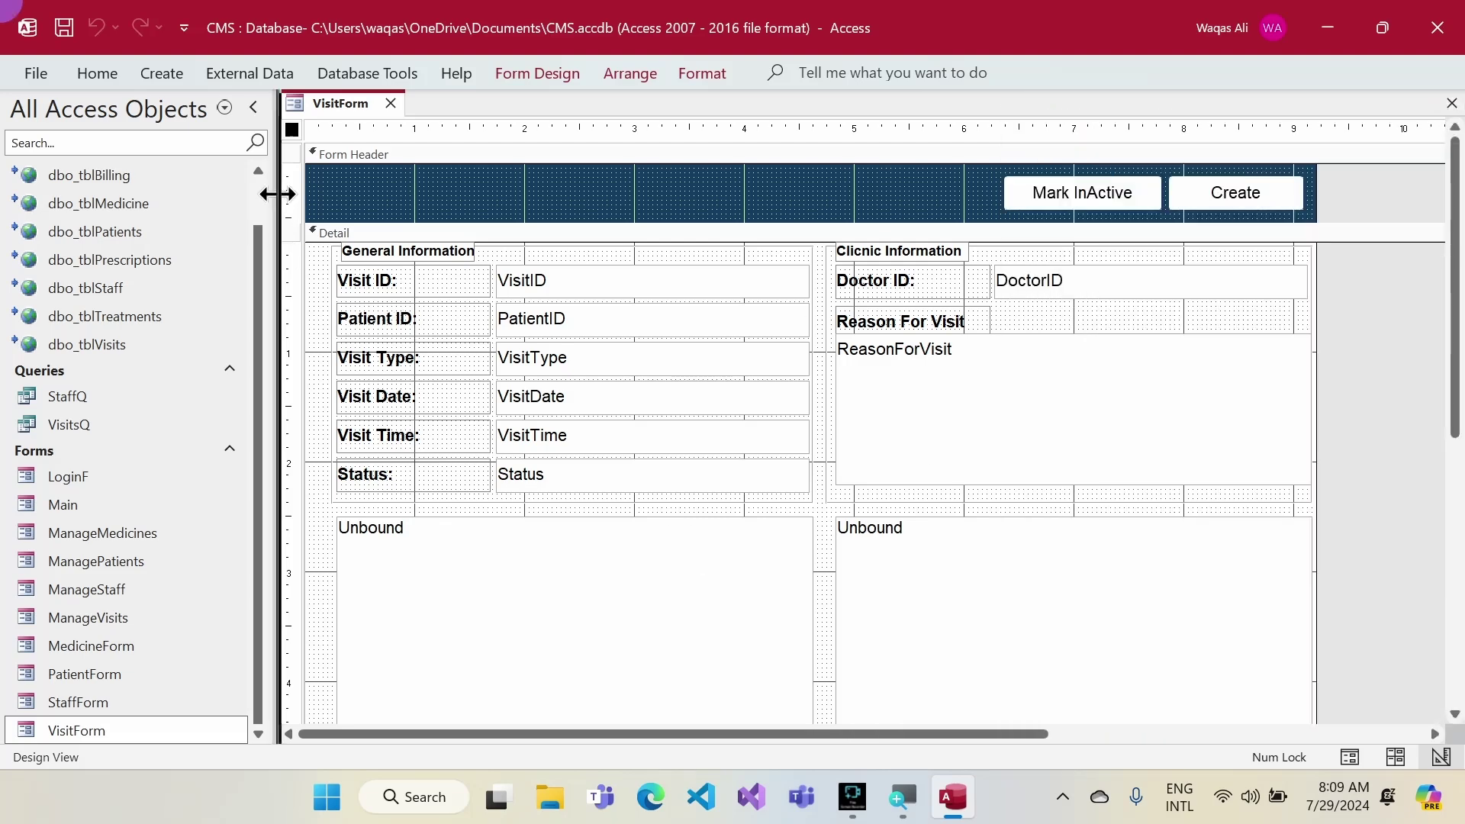
left_click_drag(276, 202, 212, 204)
left_click_drag(1358, 181, 1016, 210)
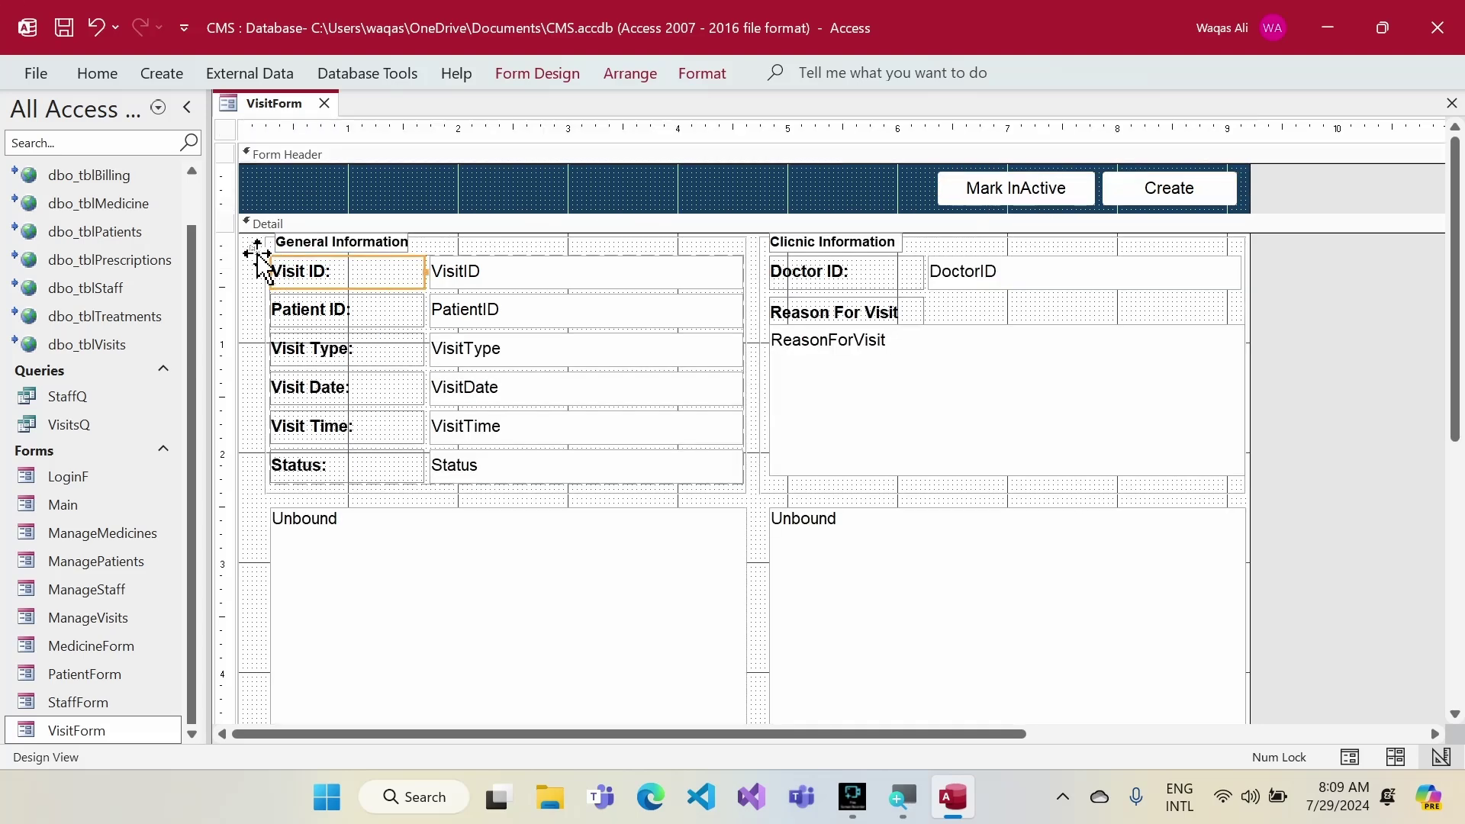
- Set the font size to 10 for the General Information fields, the Doctor ID and Reason For Visit controls, and both unbound list boxes
left_click(255, 250)
left_click(1076, 285, "shift")
left_click(894, 314, "shift")
left_click(897, 339, "shift")
left_click(612, 562, "shift")
left_click(1081, 645, "shift")
left_click(99, 73)
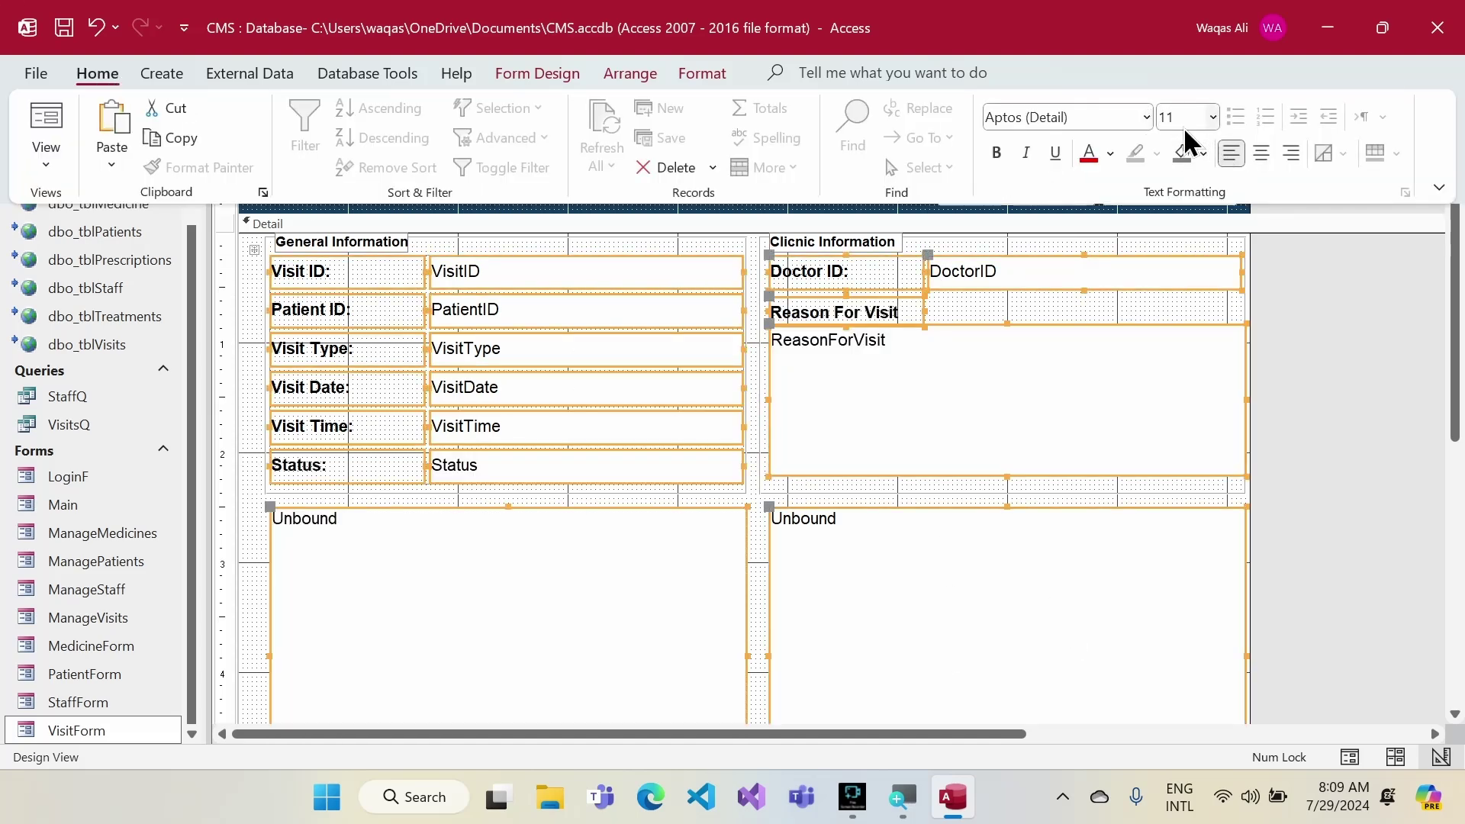
left_click(1211, 116)
left_click(1179, 197)
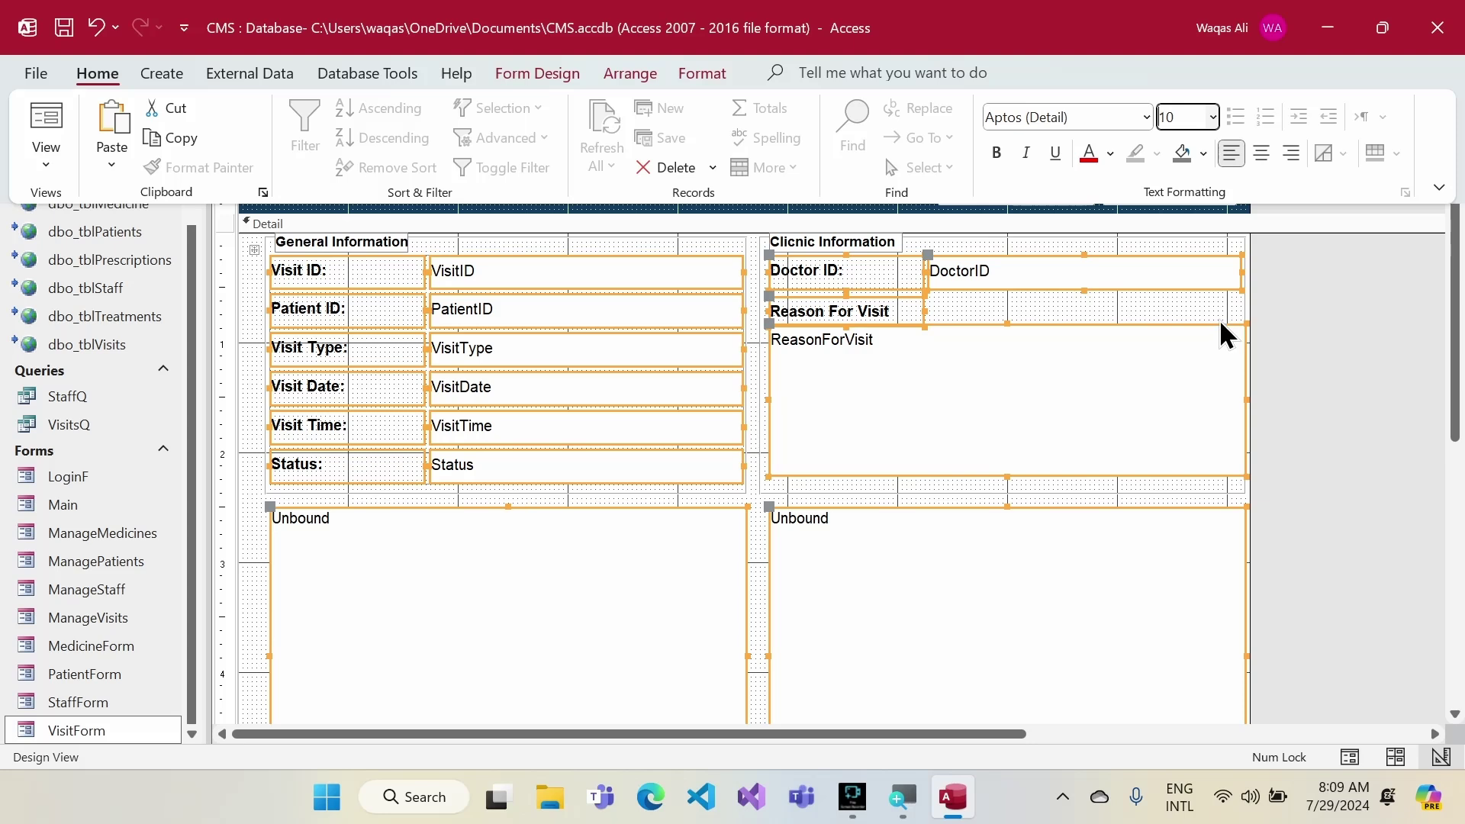
left_click(1280, 320)
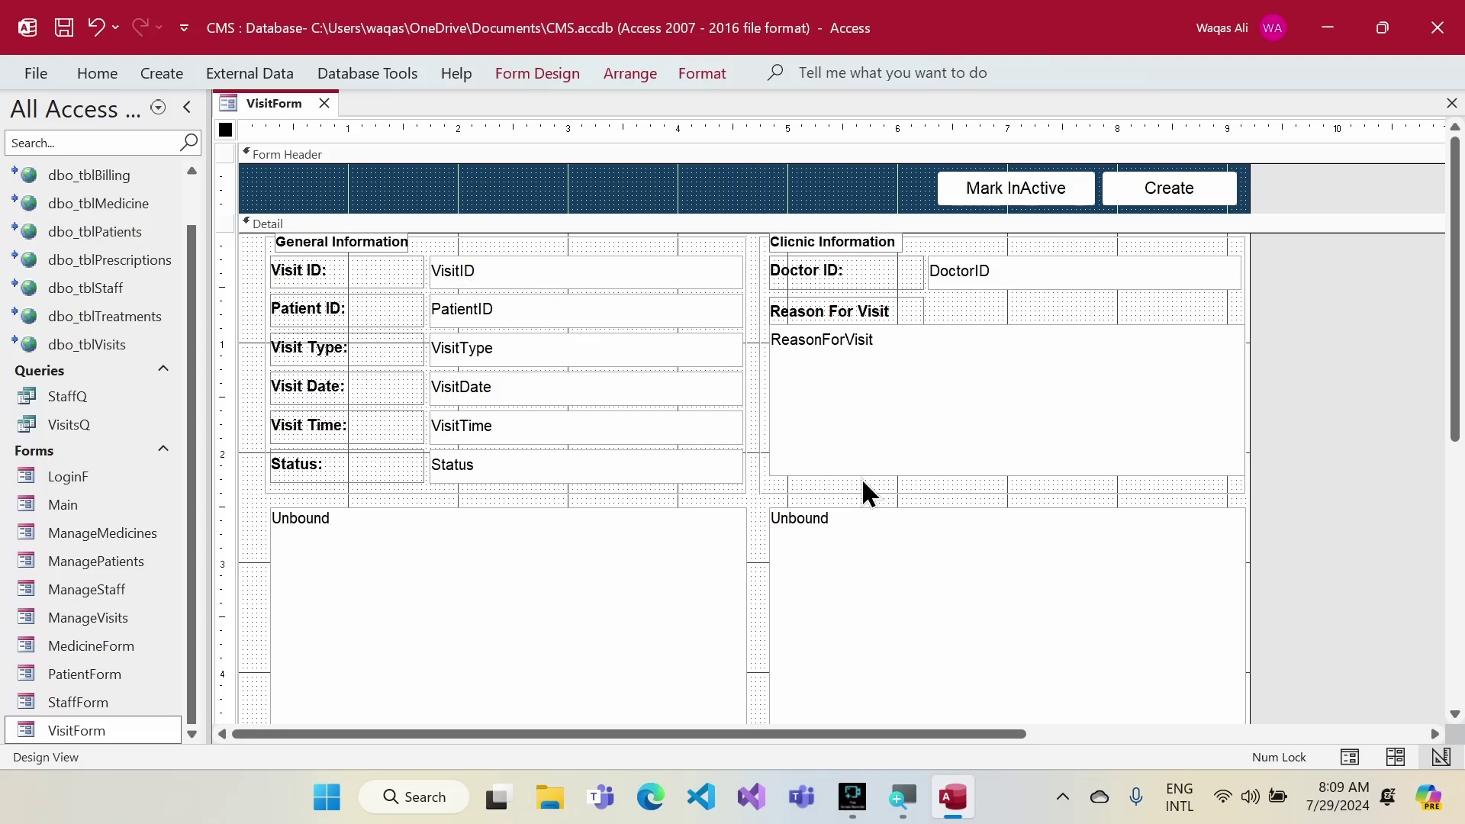
- Fill the VisitID and Status text boxes with the light grey Background 1, Darker 5%
left_click(542, 267)
left_click(560, 466, "shift")
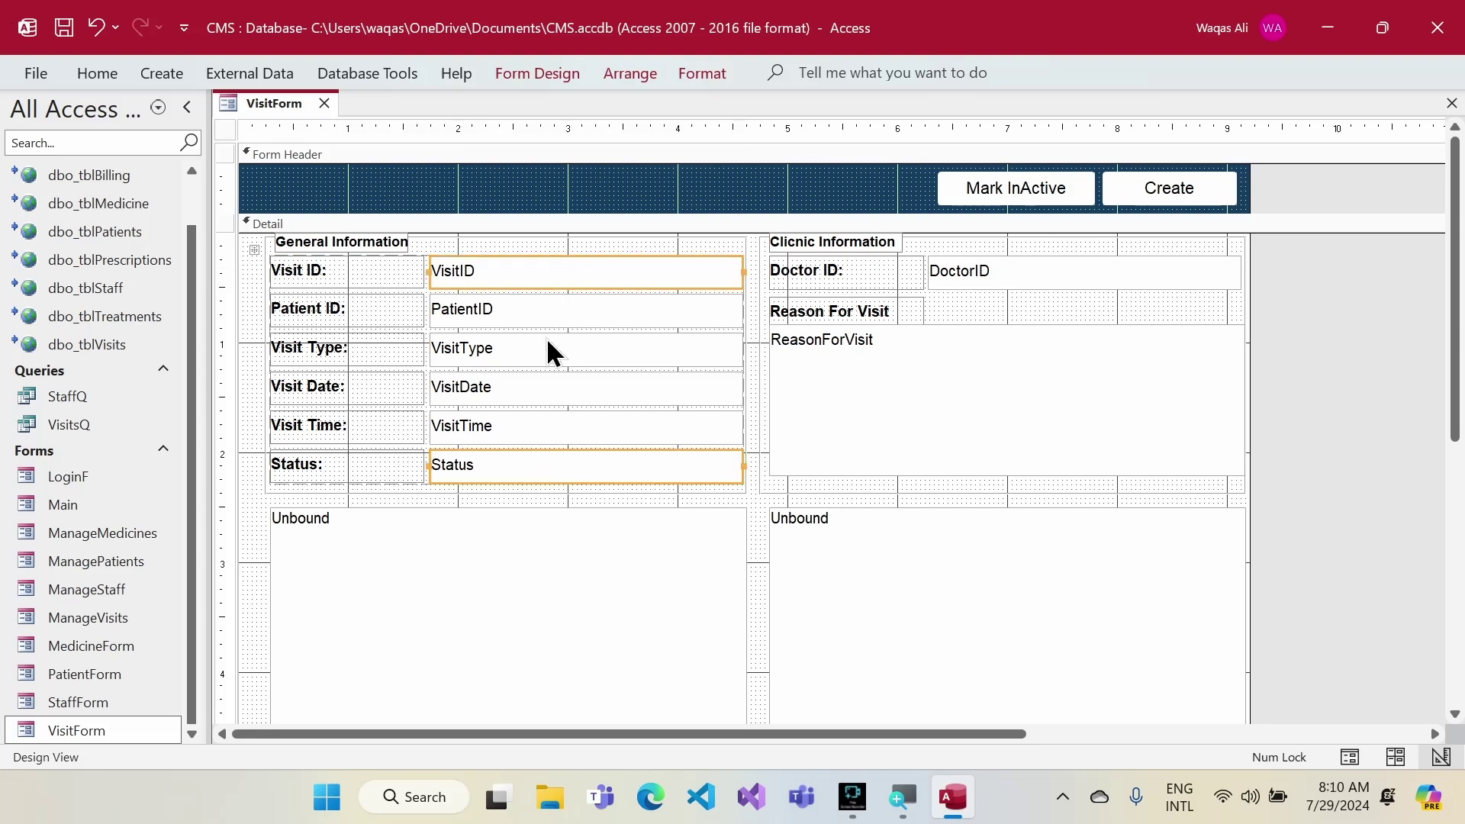
left_click(692, 74)
left_click(1045, 109)
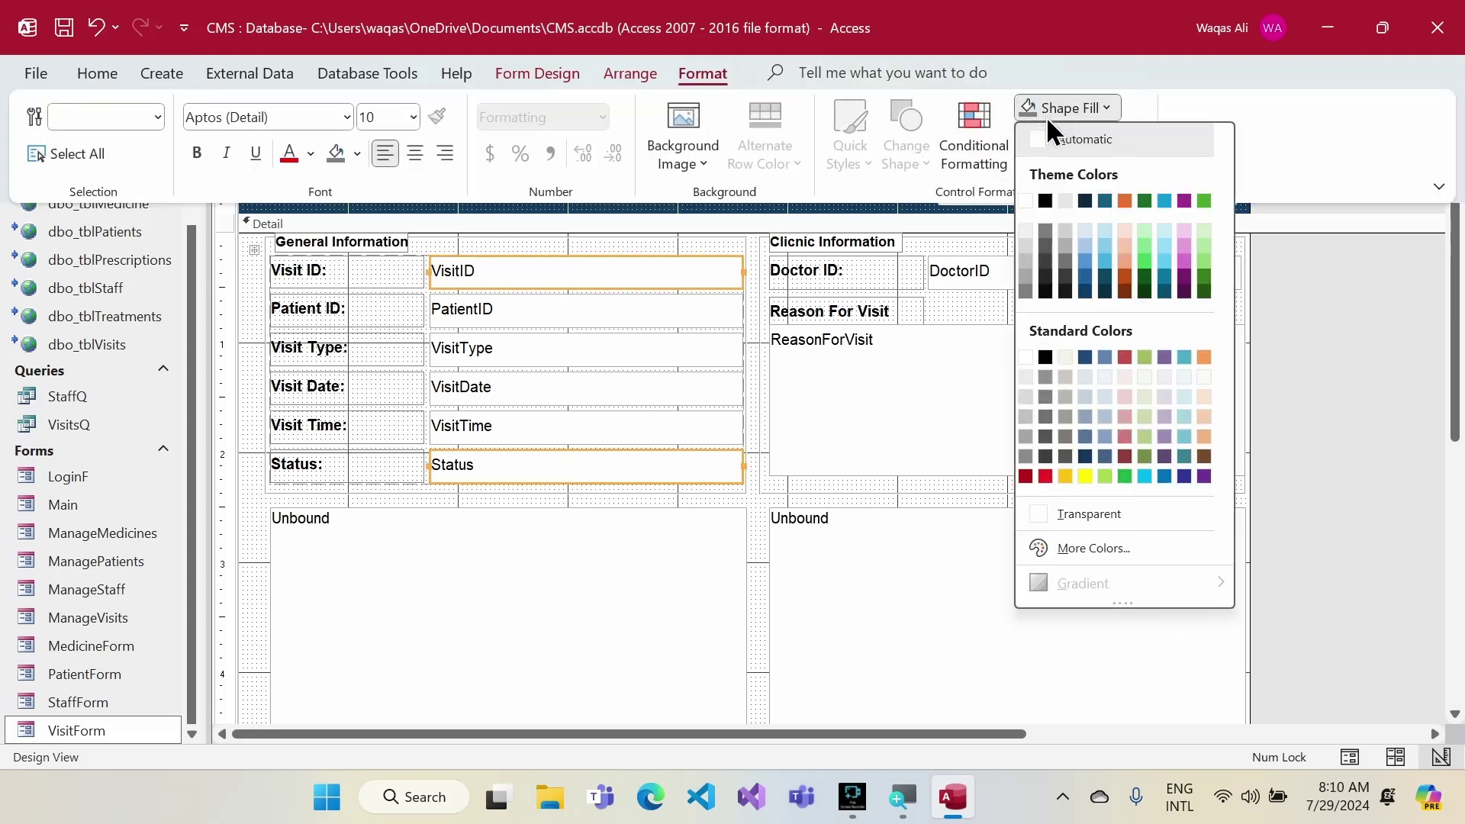
left_click(1027, 239)
- Make the VisitID and Status text boxes read-only by setting Enabled to No and Locked to Yes
right_click(579, 276)
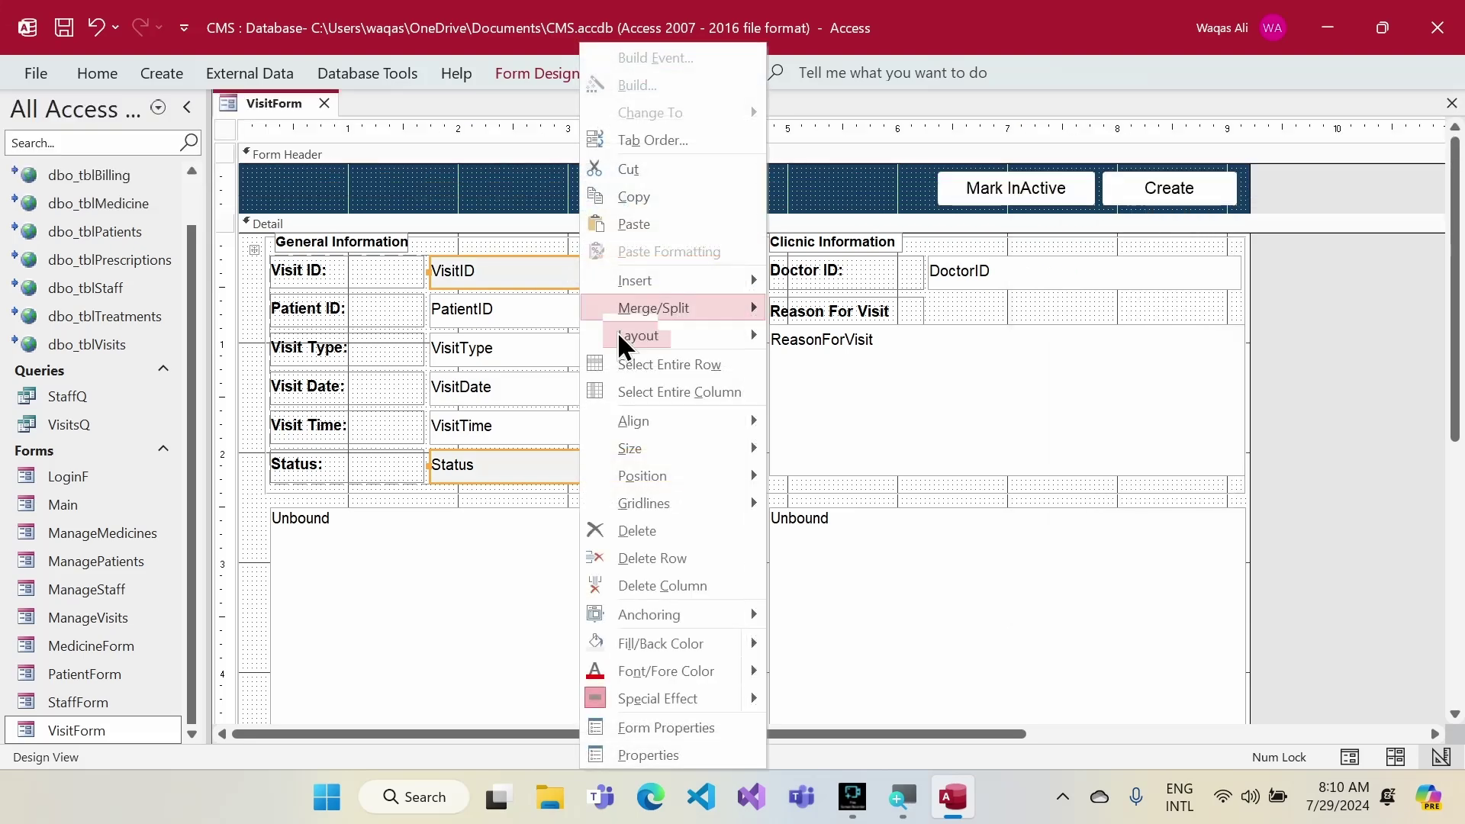
left_click(675, 744)
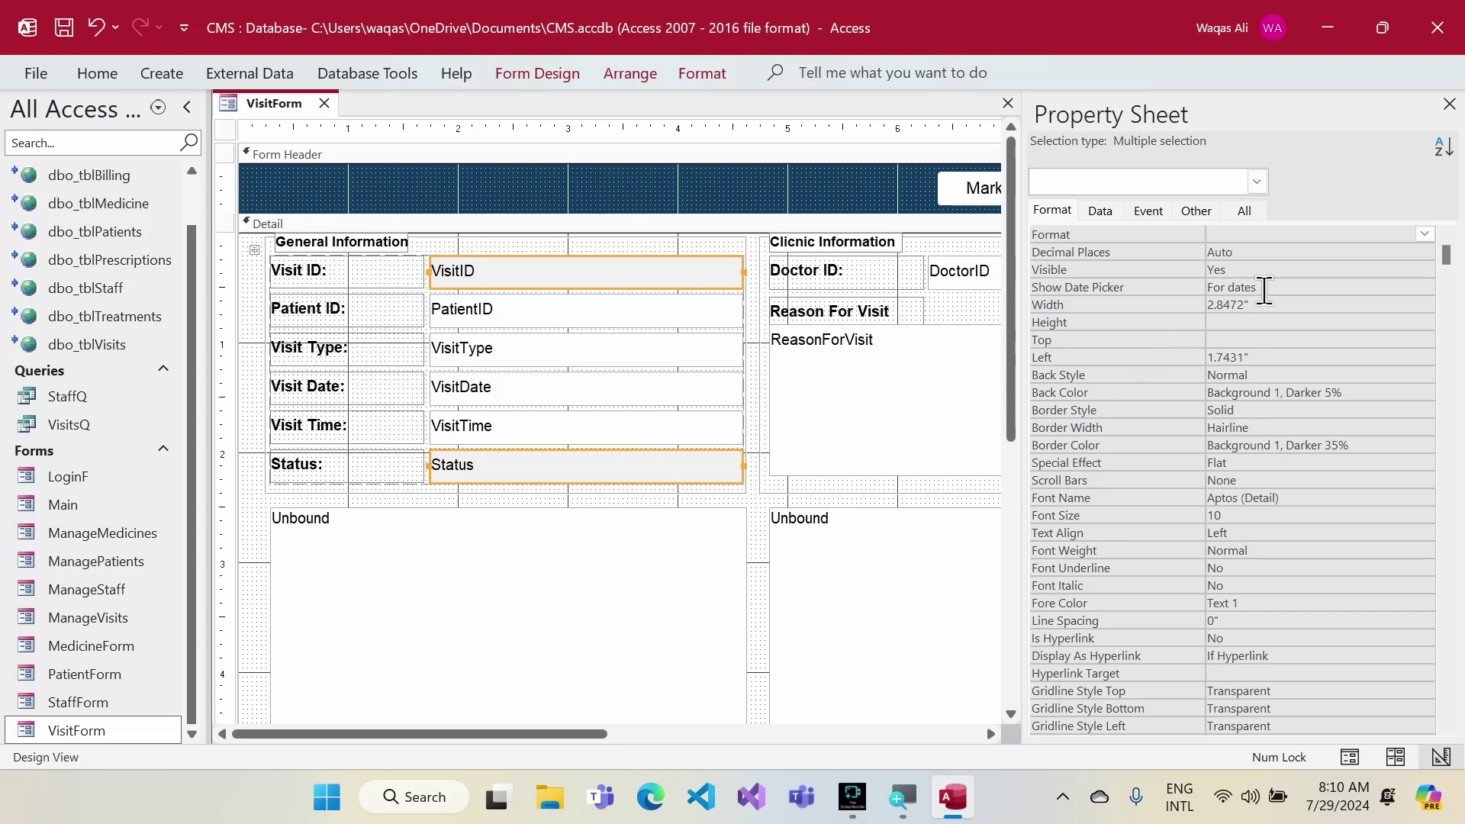
left_click(1103, 210)
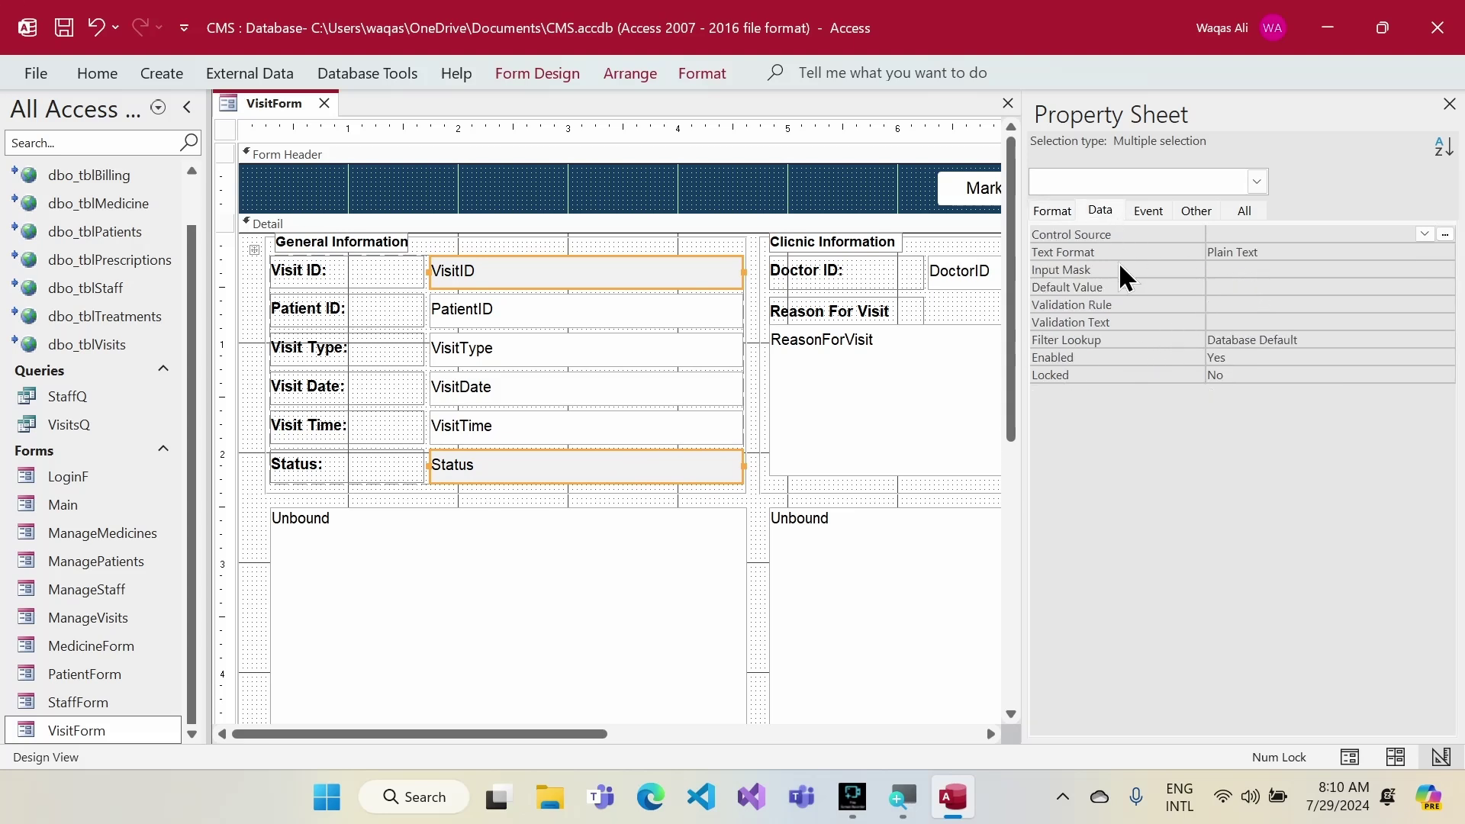
double_click(1237, 357)
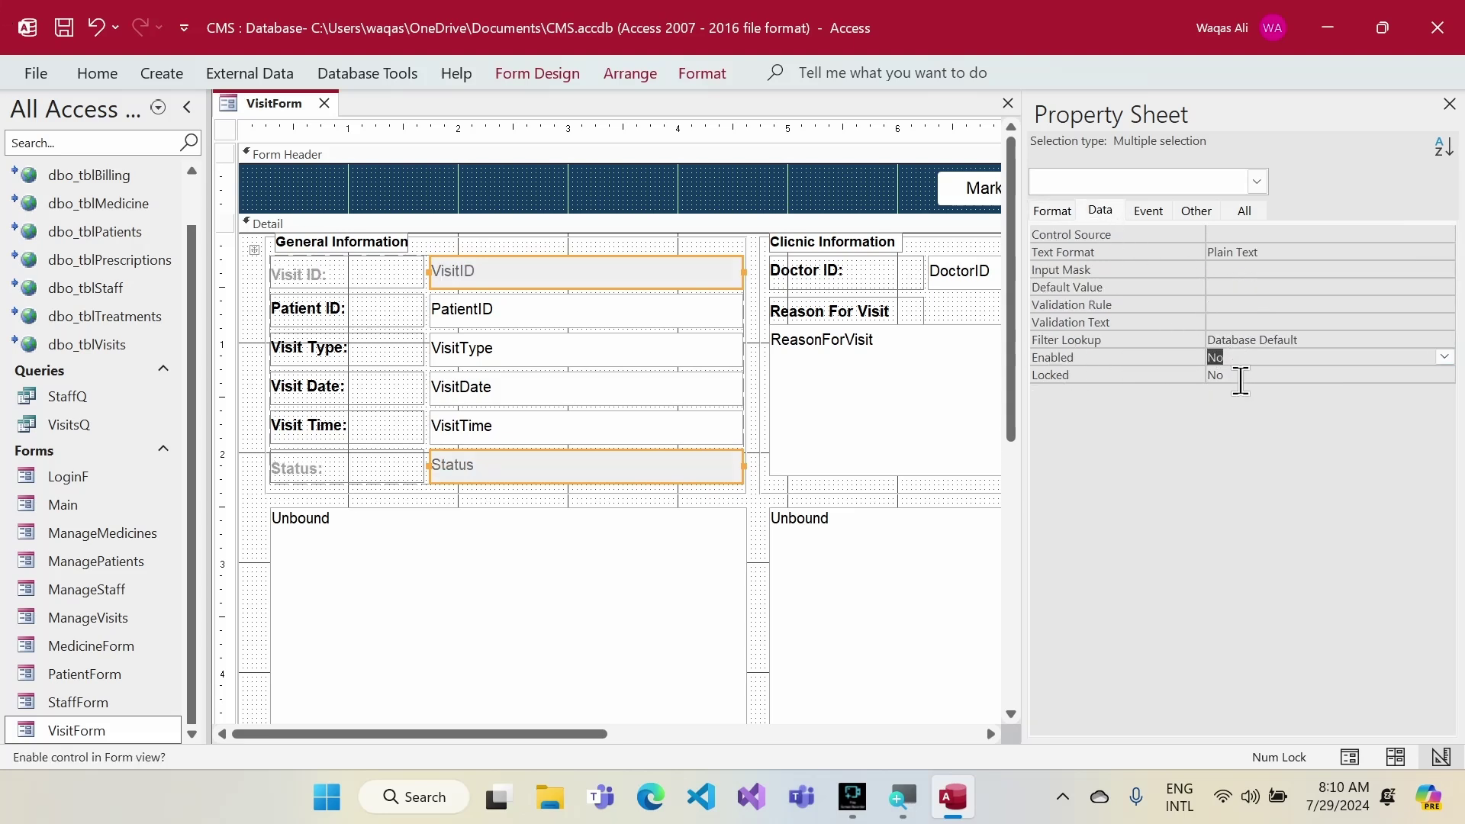
double_click(1237, 375)
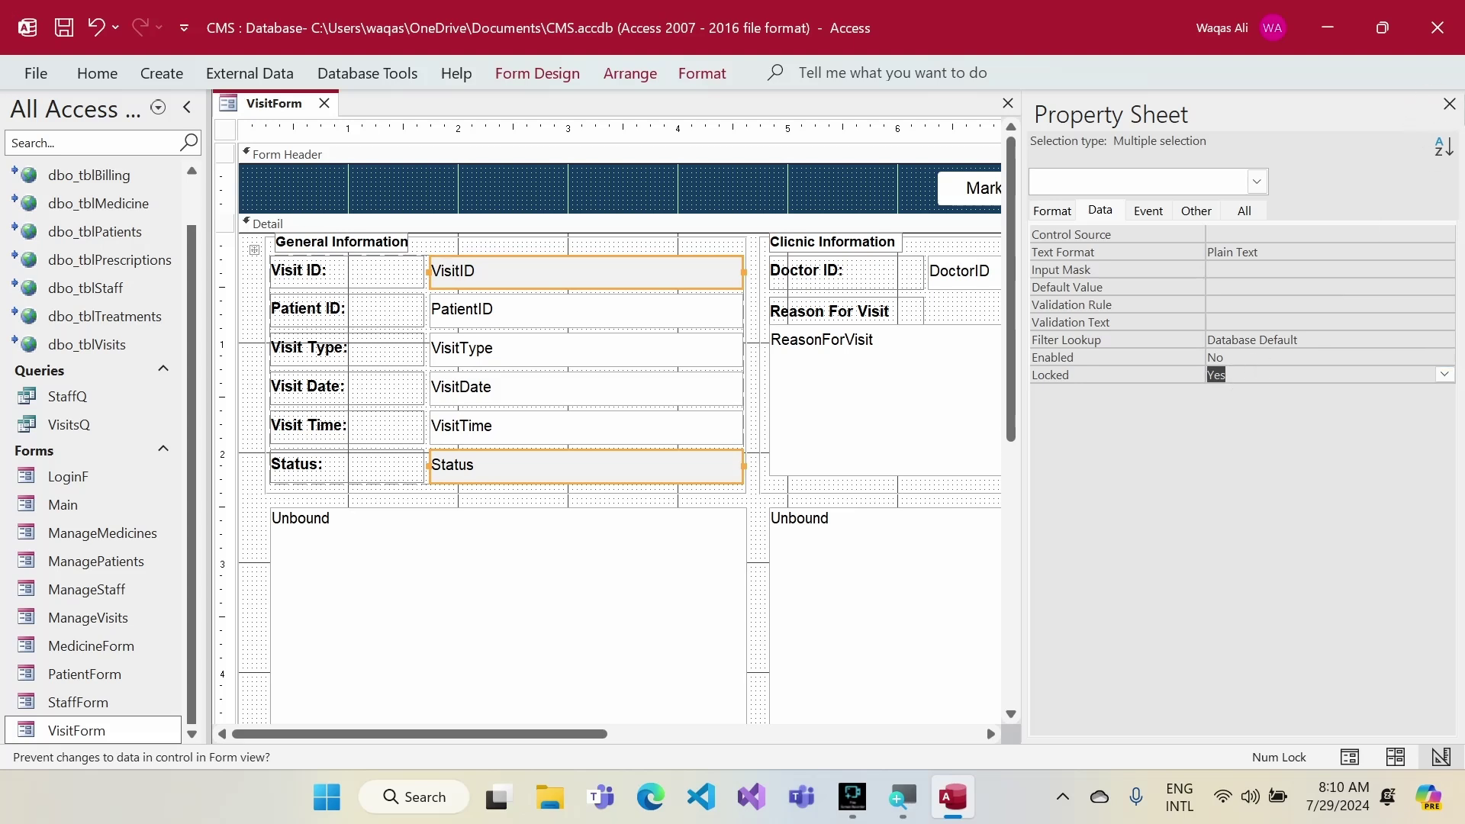
left_click(1450, 104)
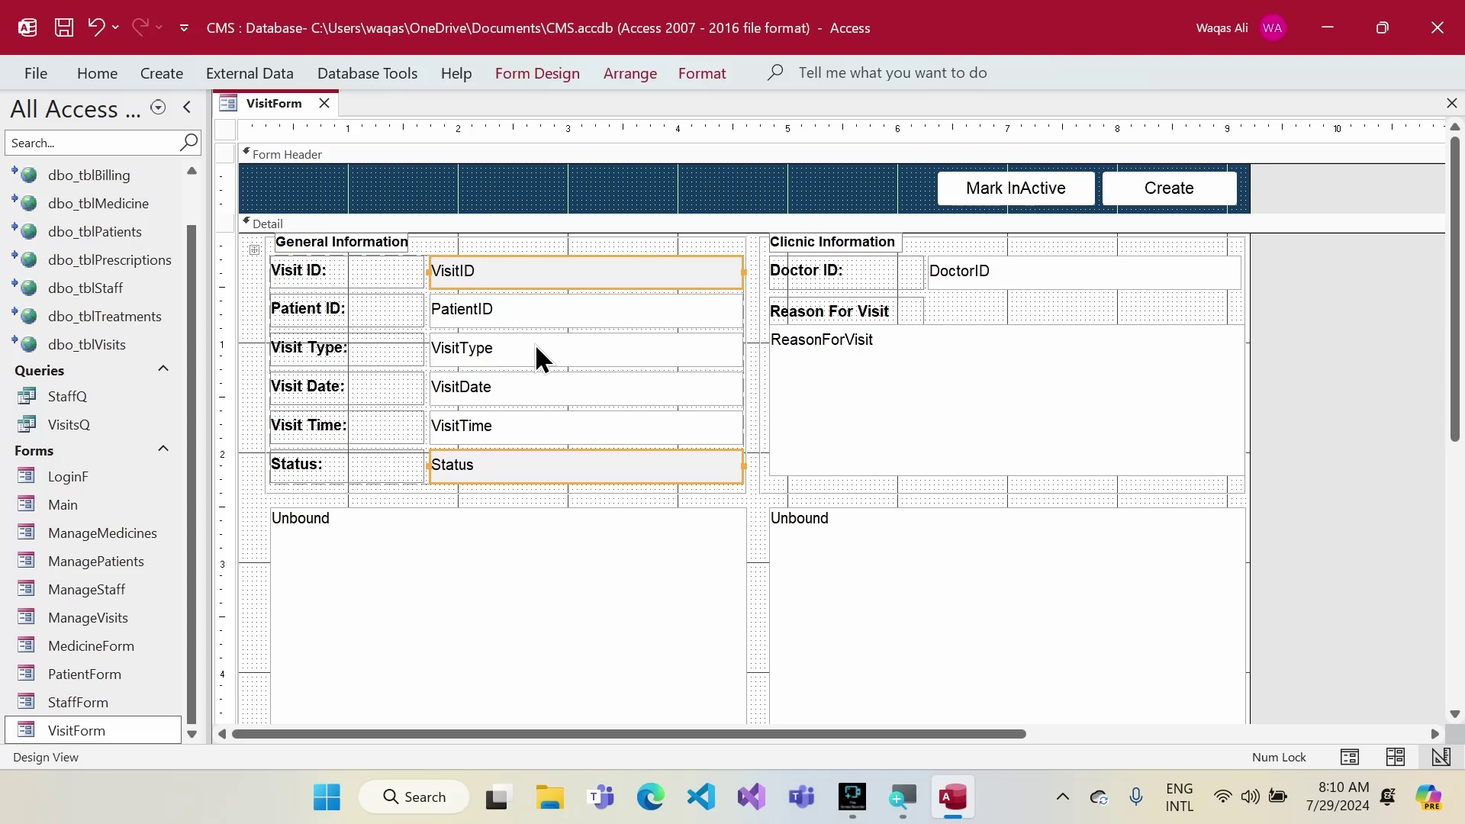
- Change the PatientID text box to a combo box
left_click(536, 310)
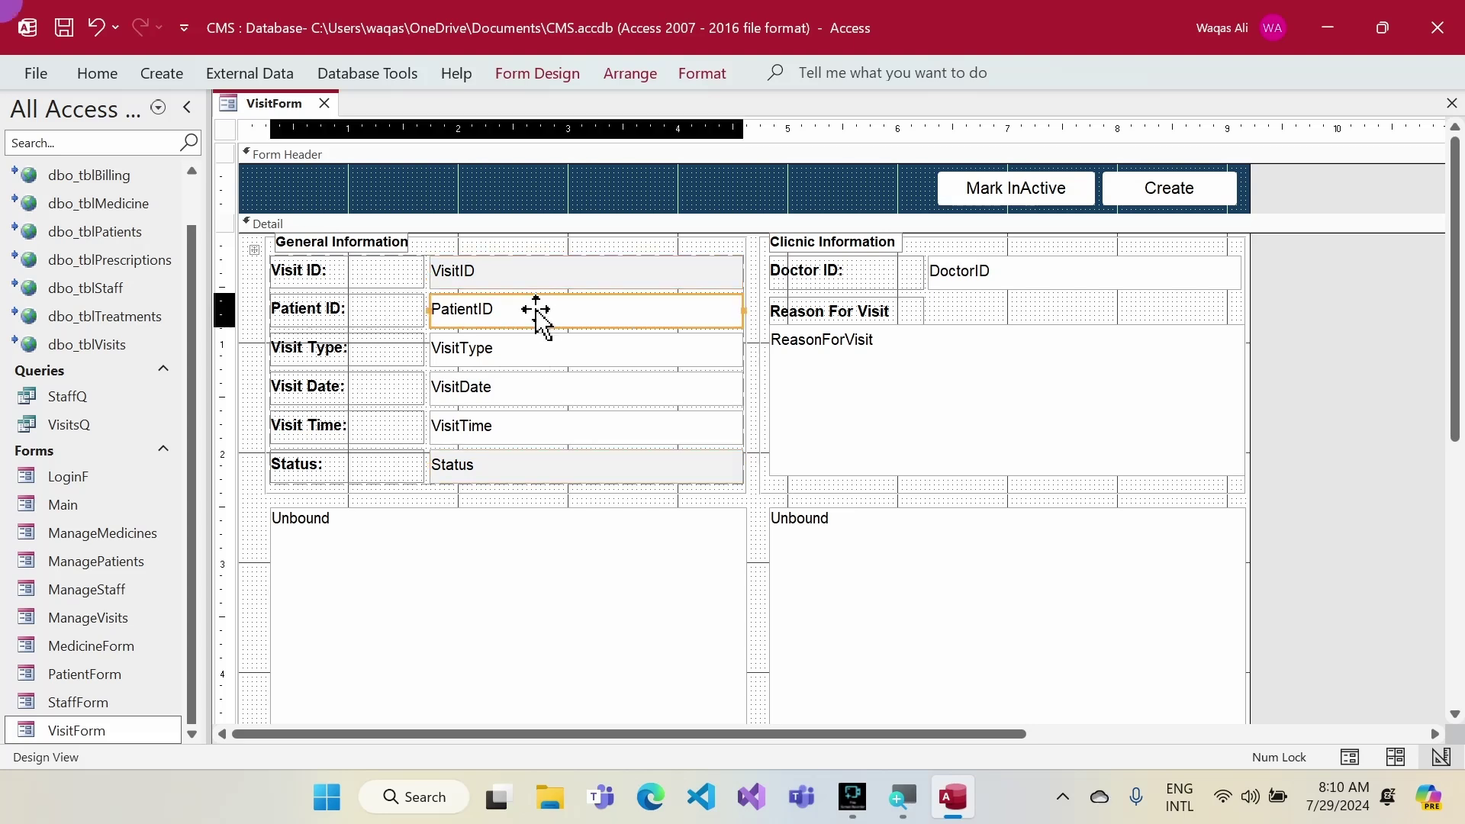
right_click(550, 304)
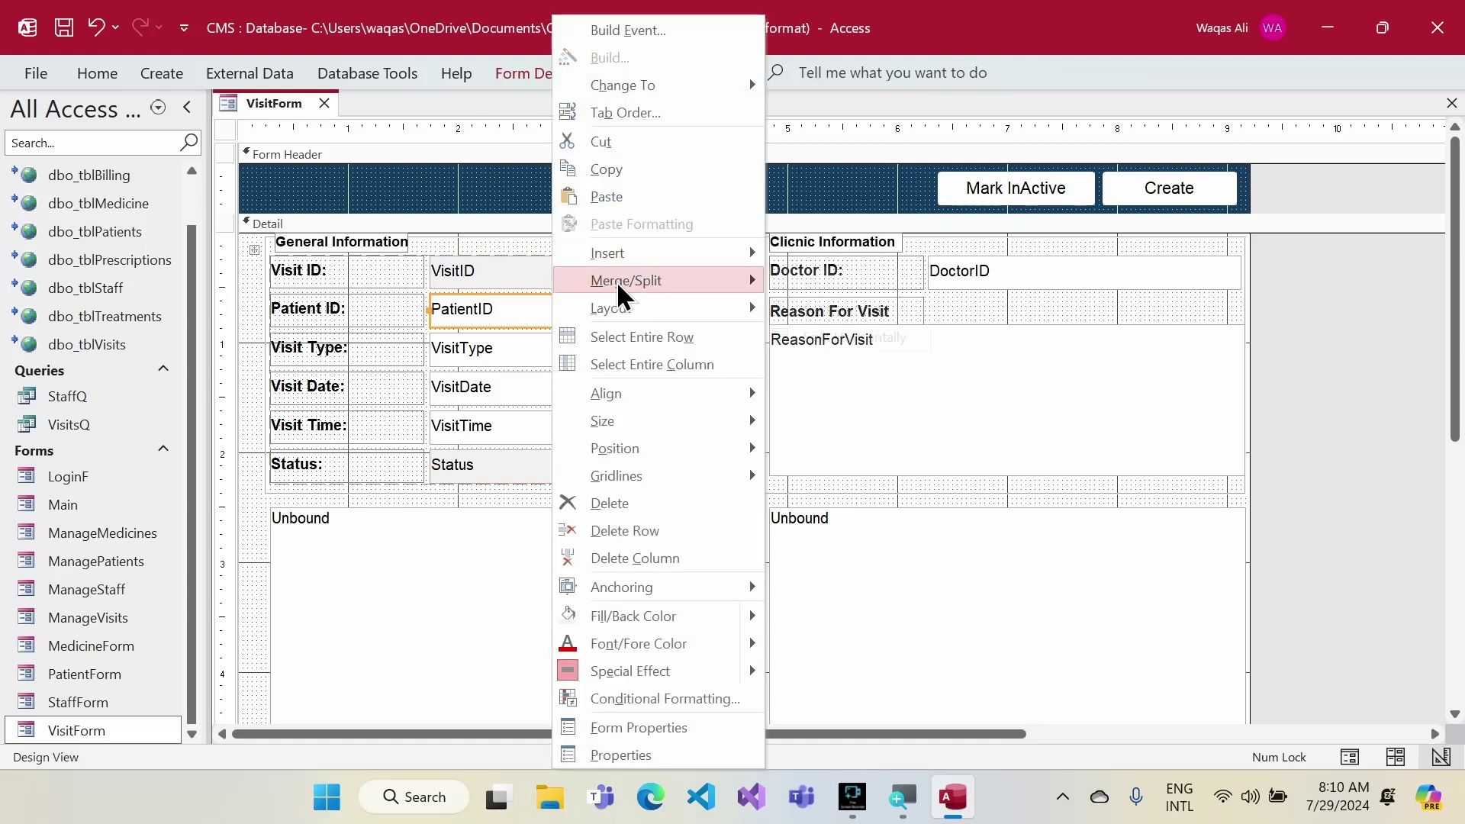
mouse_move(667, 86)
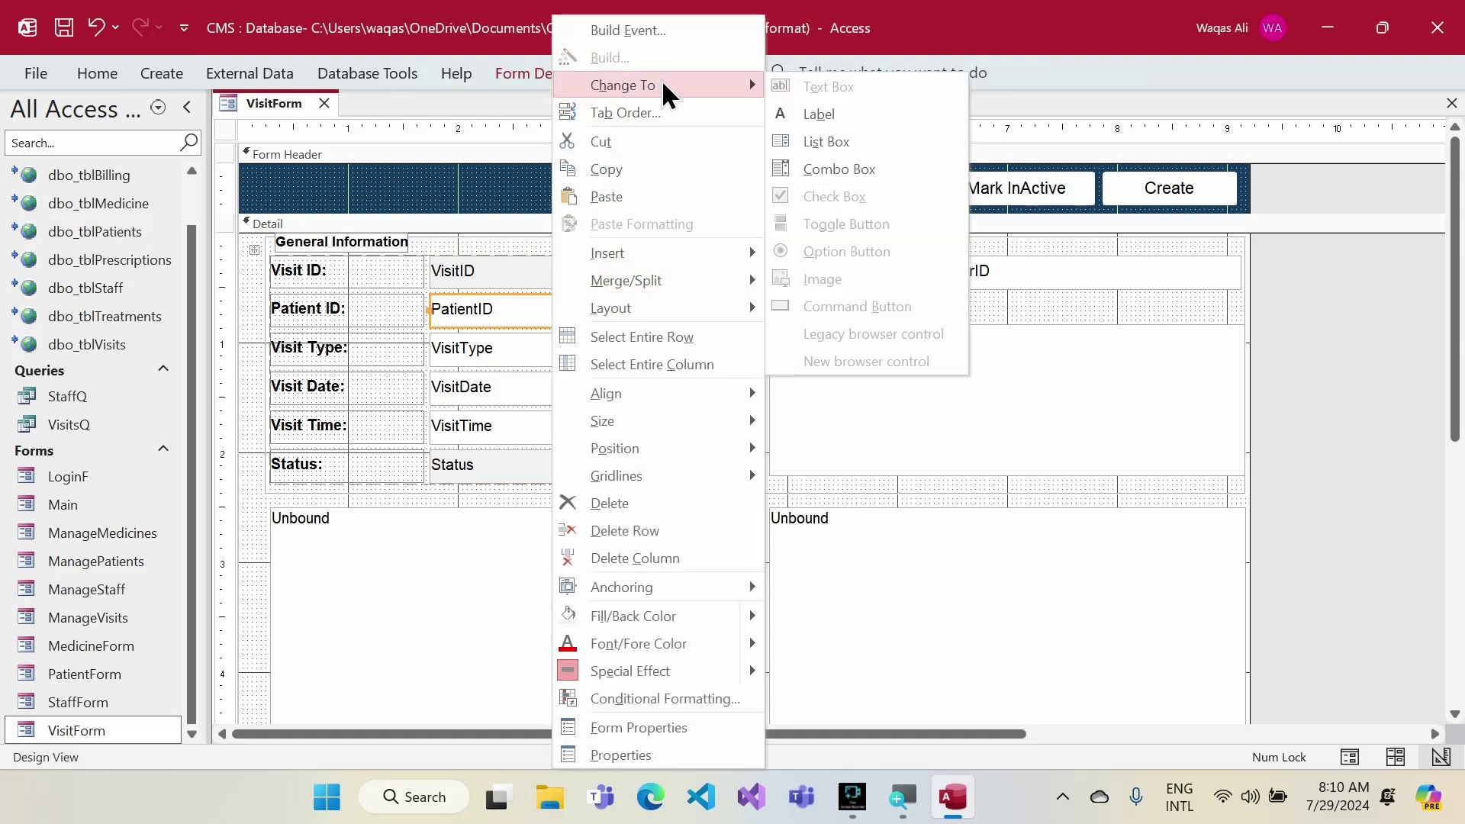
right_click(505, 305)
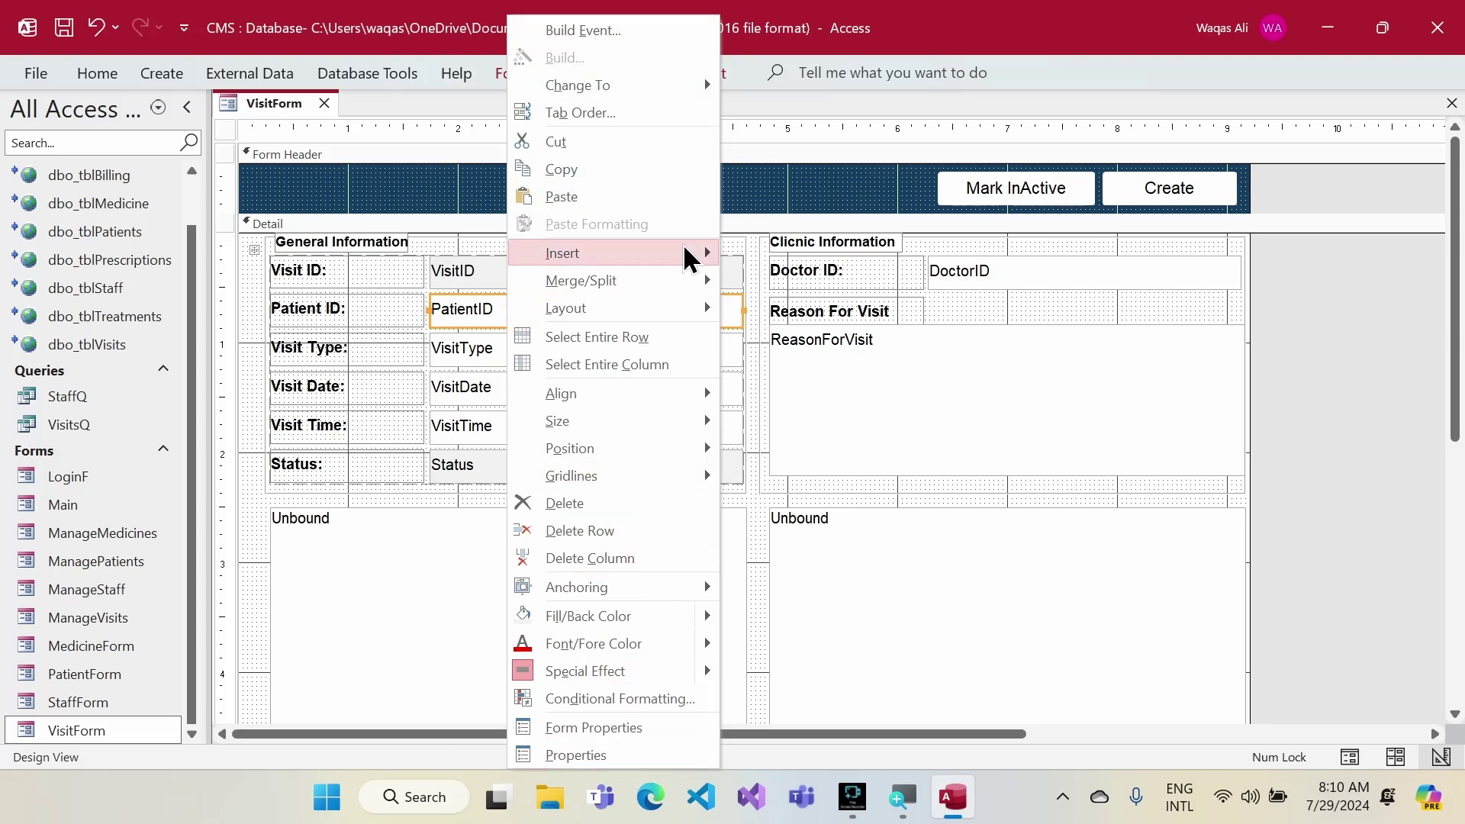
mouse_move(671, 85)
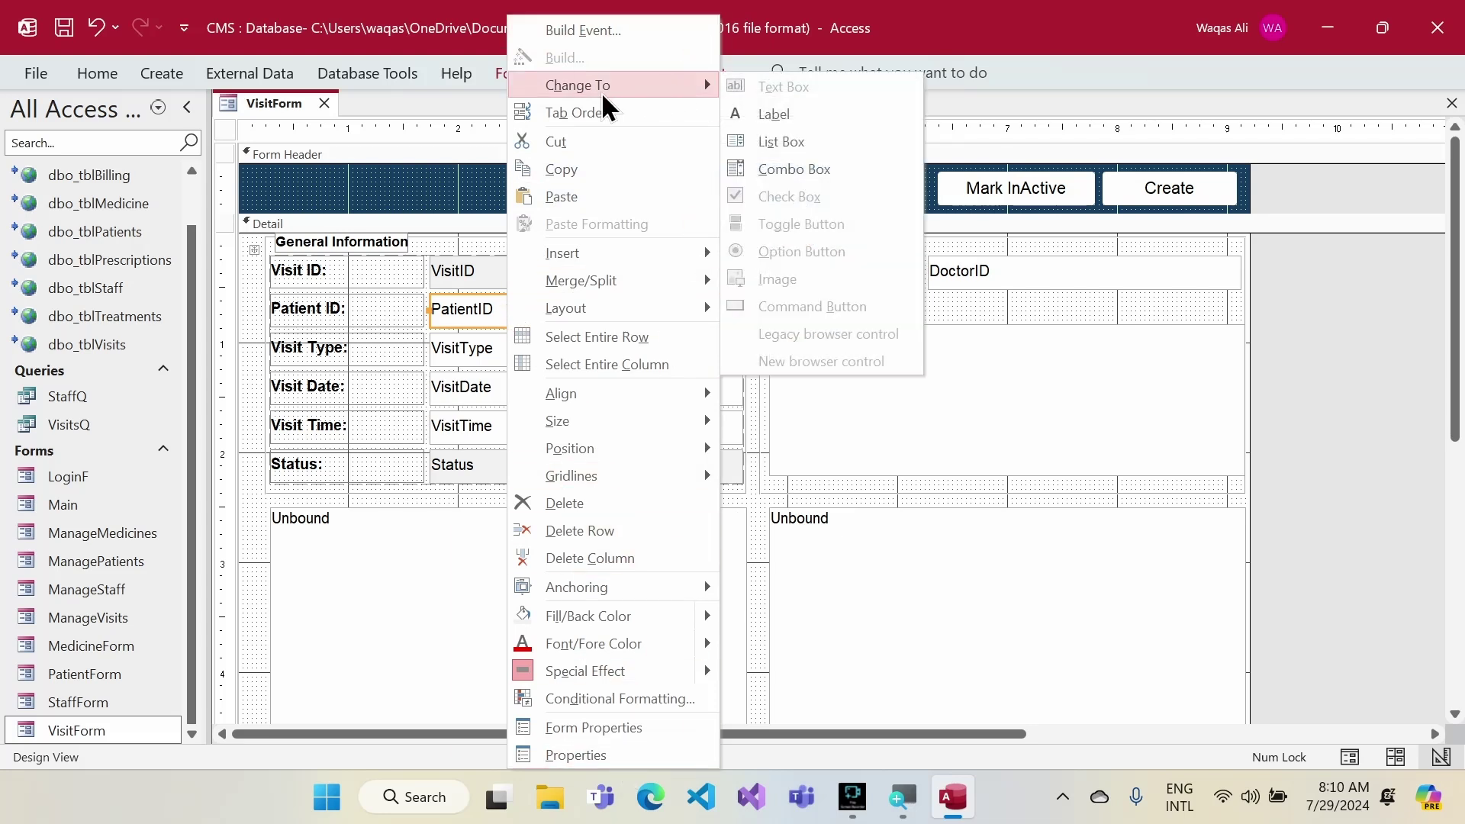
left_click(791, 167)
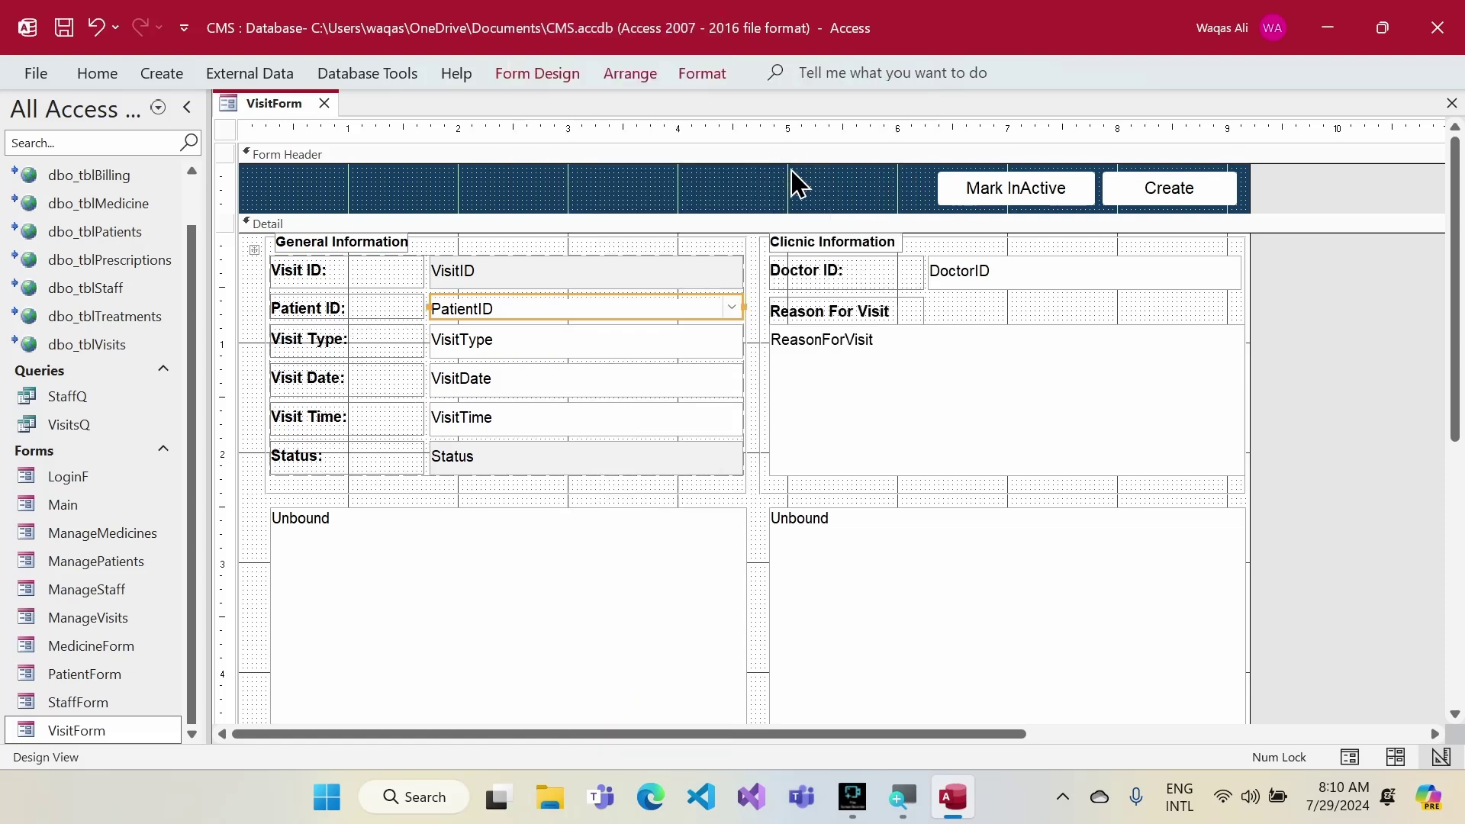
- Start building a row source query for the PatientID combo box and add the linked table dbo_tblPatients to it
left_click(540, 75)
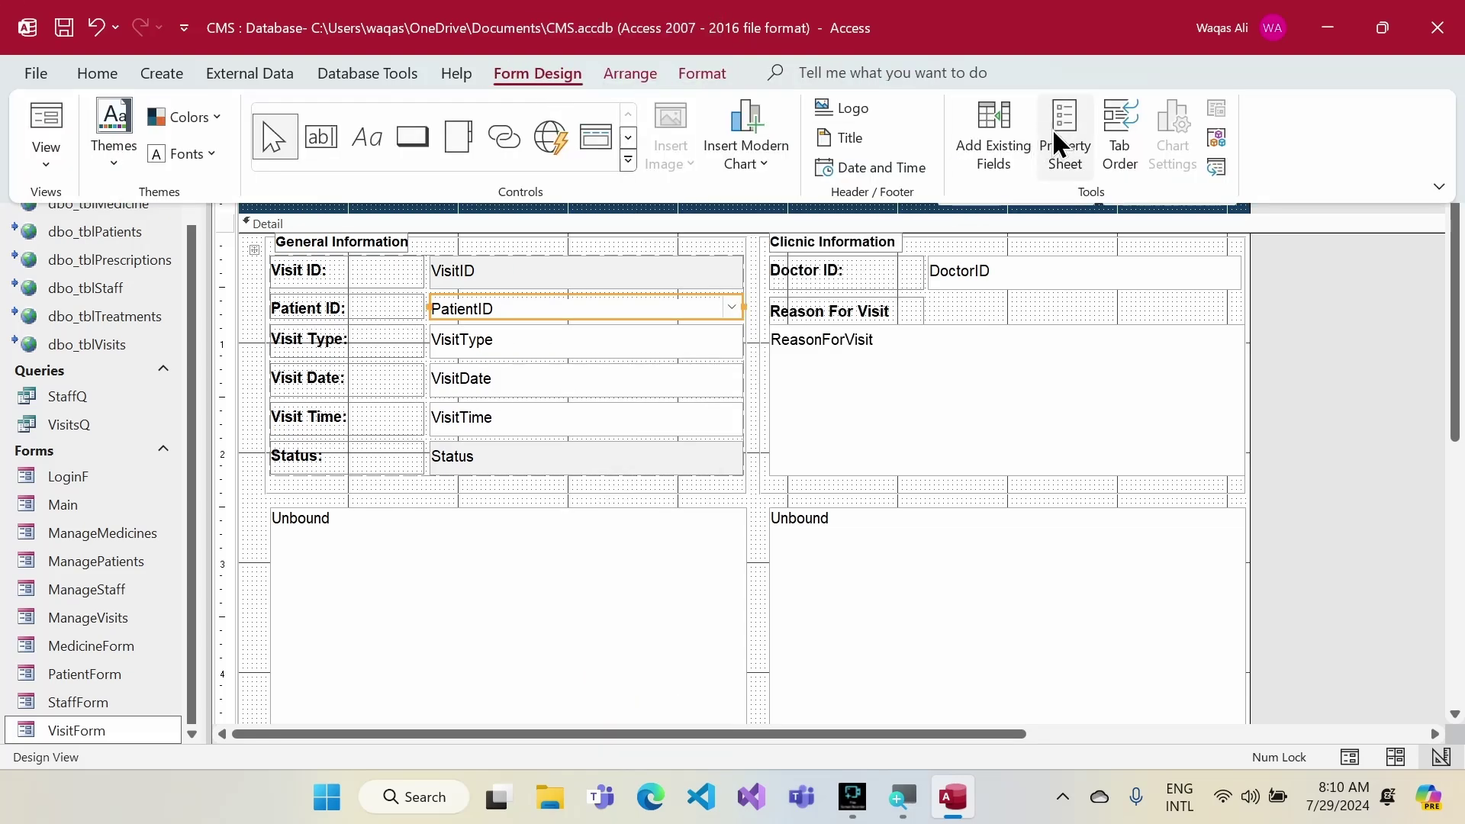
left_click(1053, 128)
left_click(1095, 215)
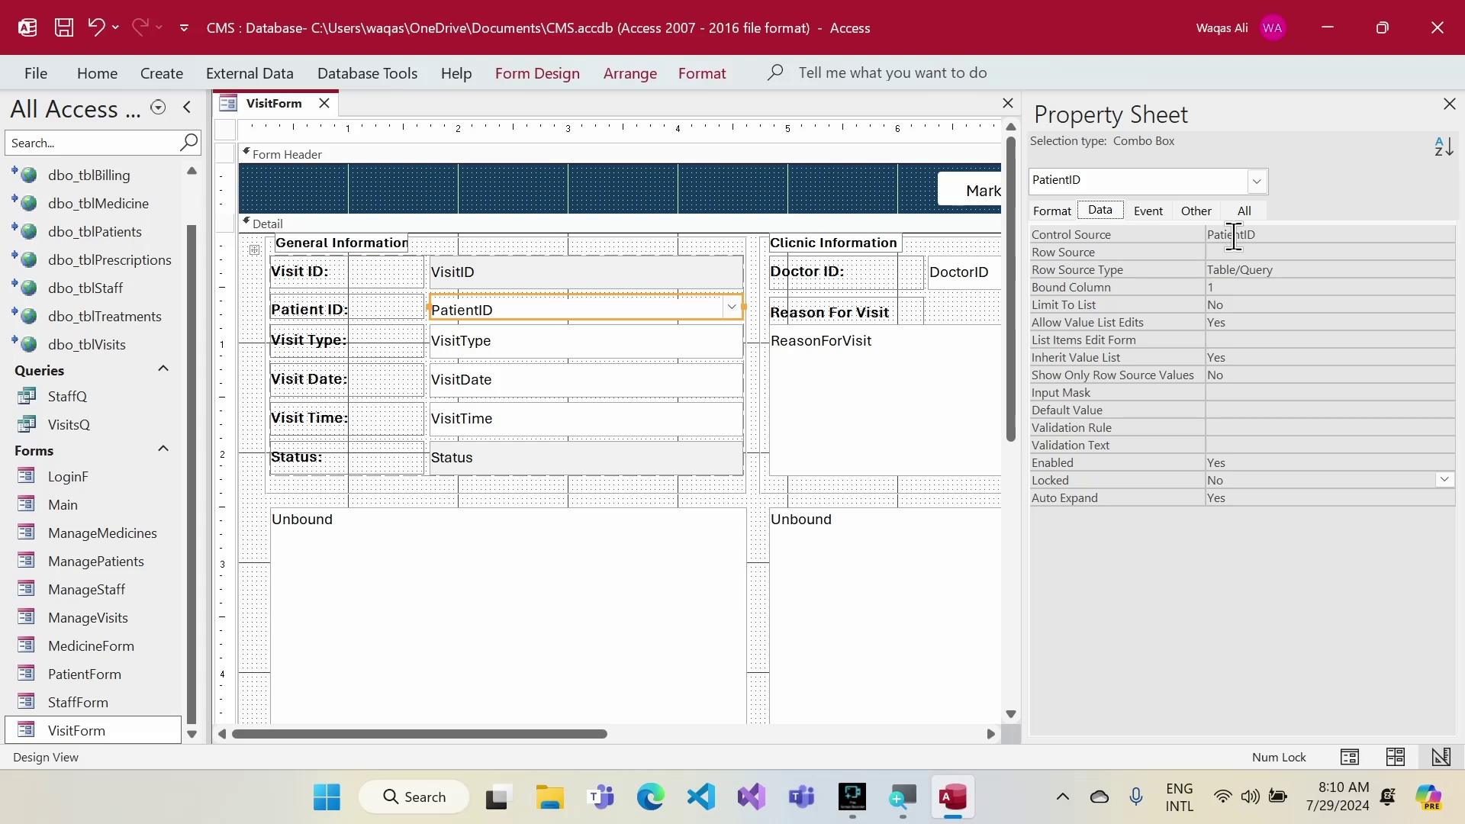
left_click(1244, 252)
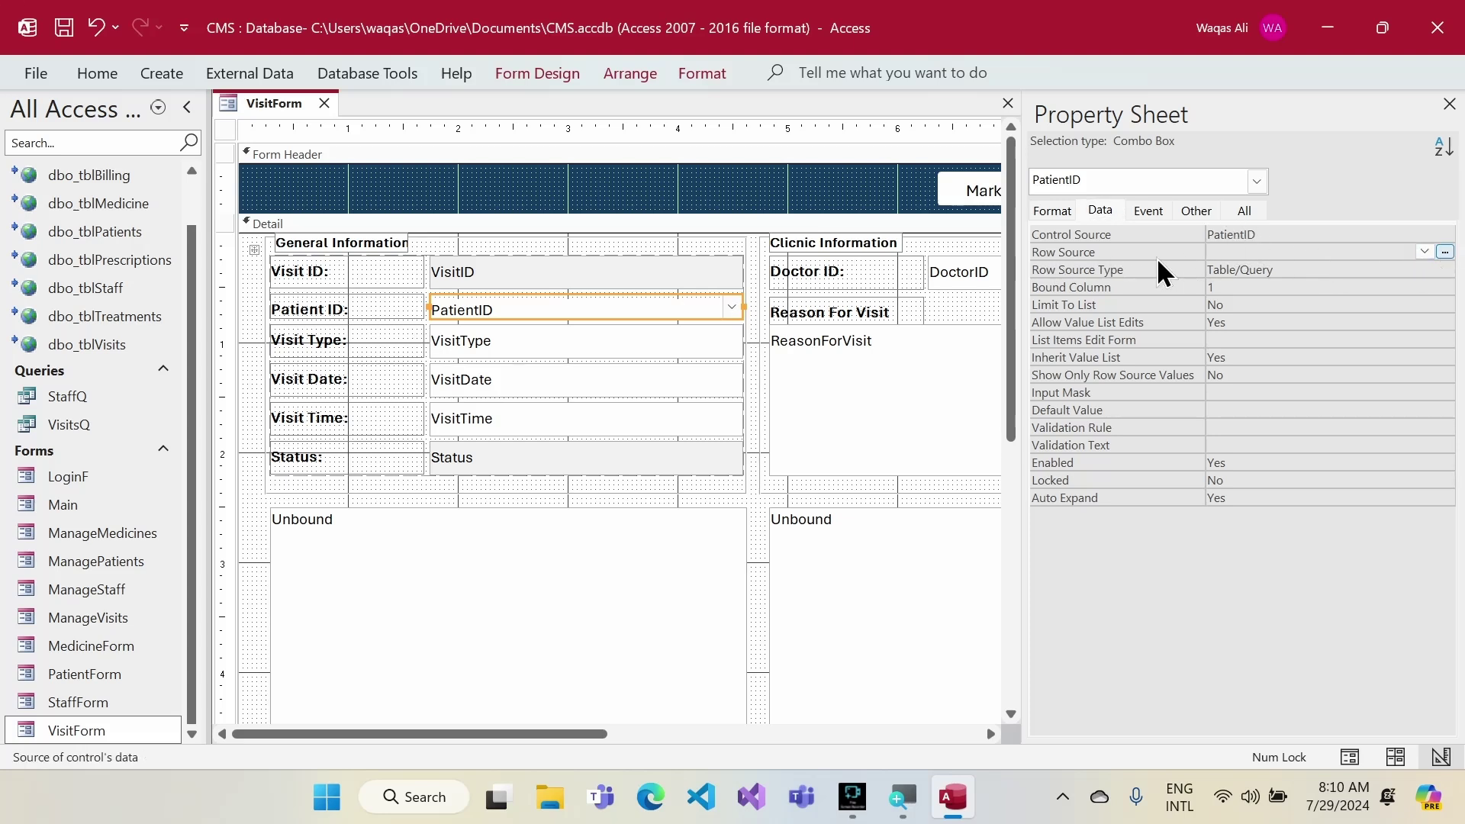
left_click(1444, 252)
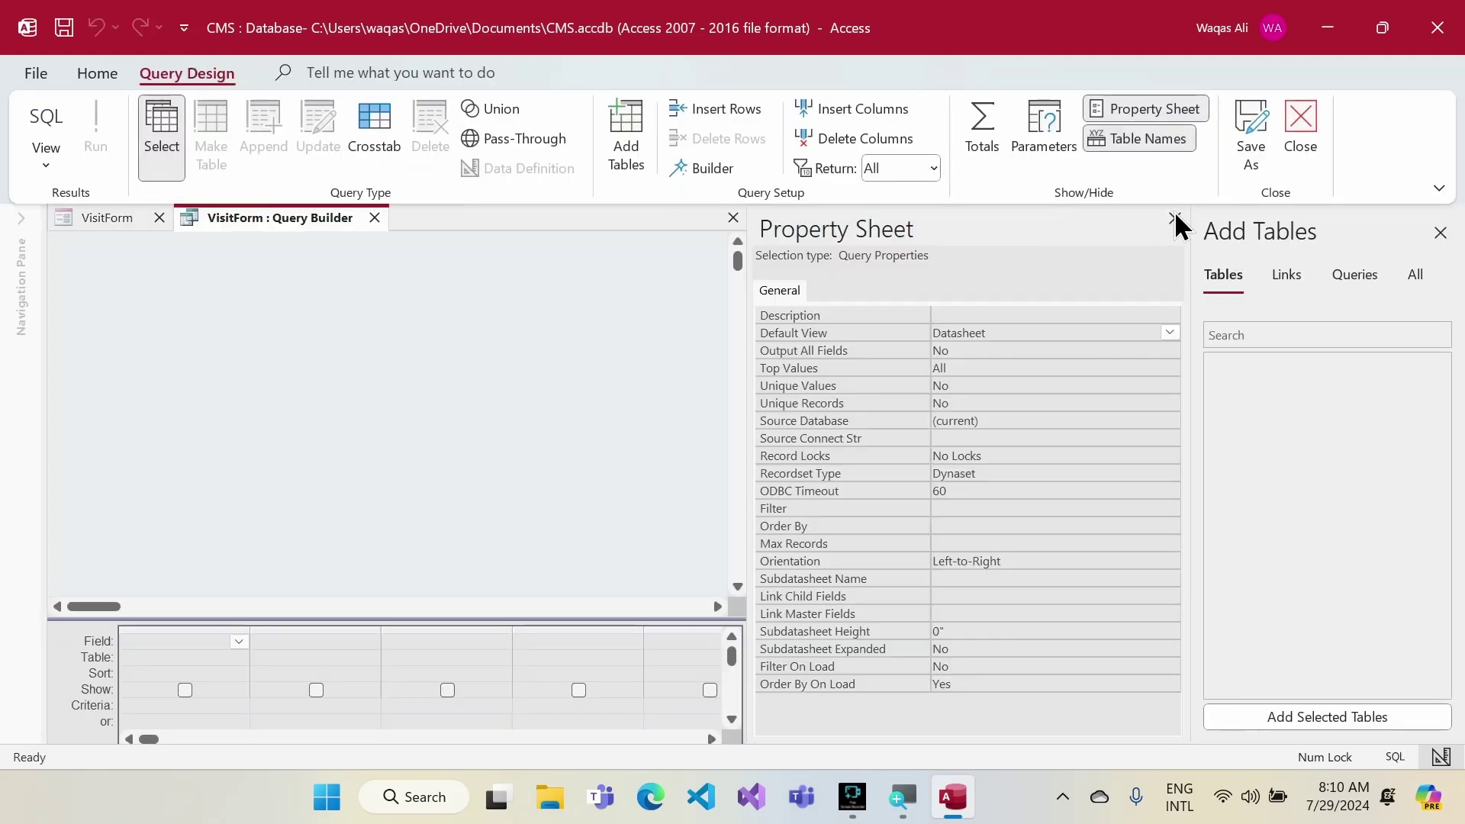
left_click(1174, 218)
left_click(1275, 281)
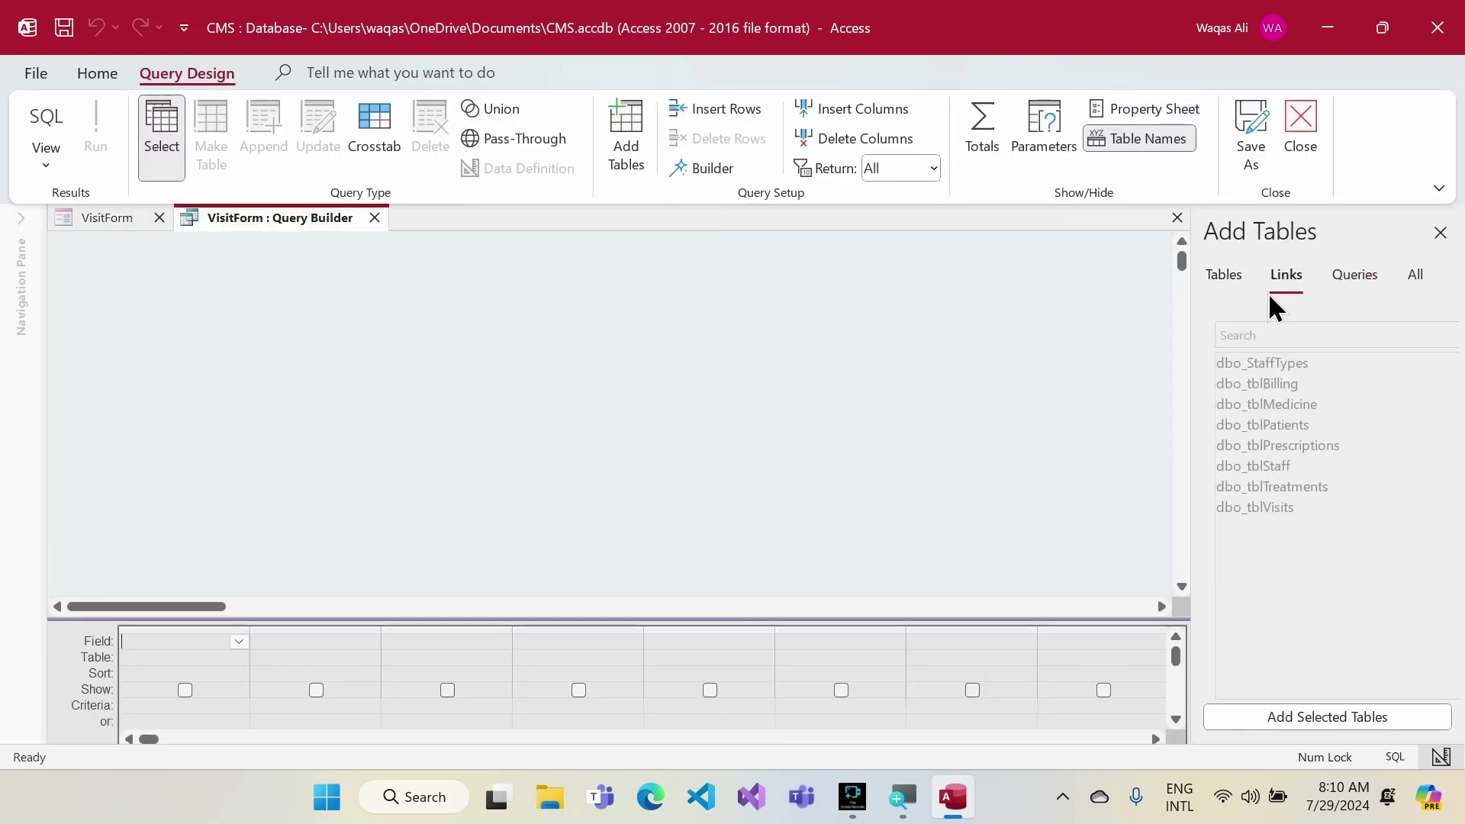
double_click(1261, 426)
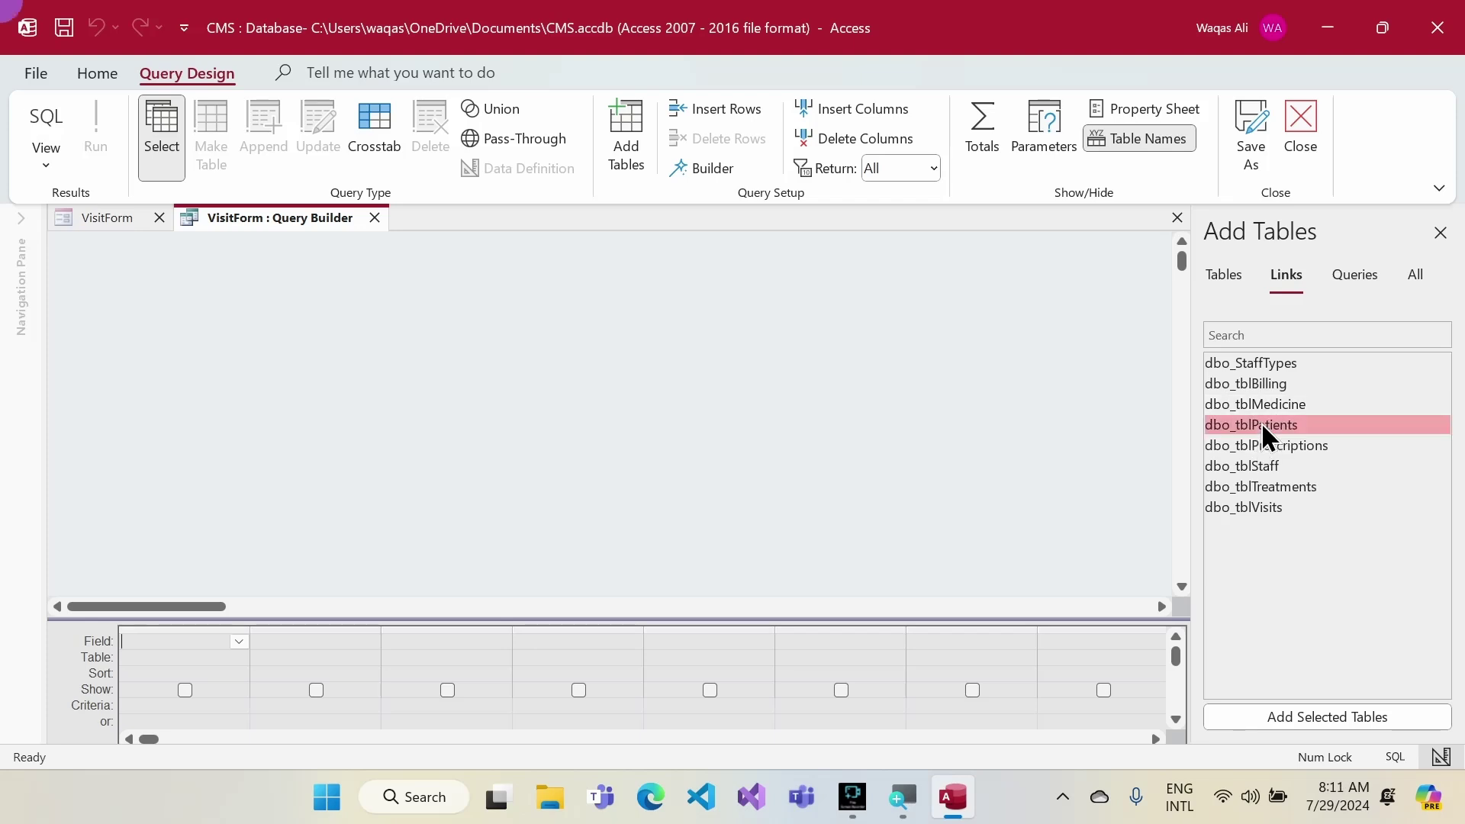
left_click_drag(217, 409, 213, 529)
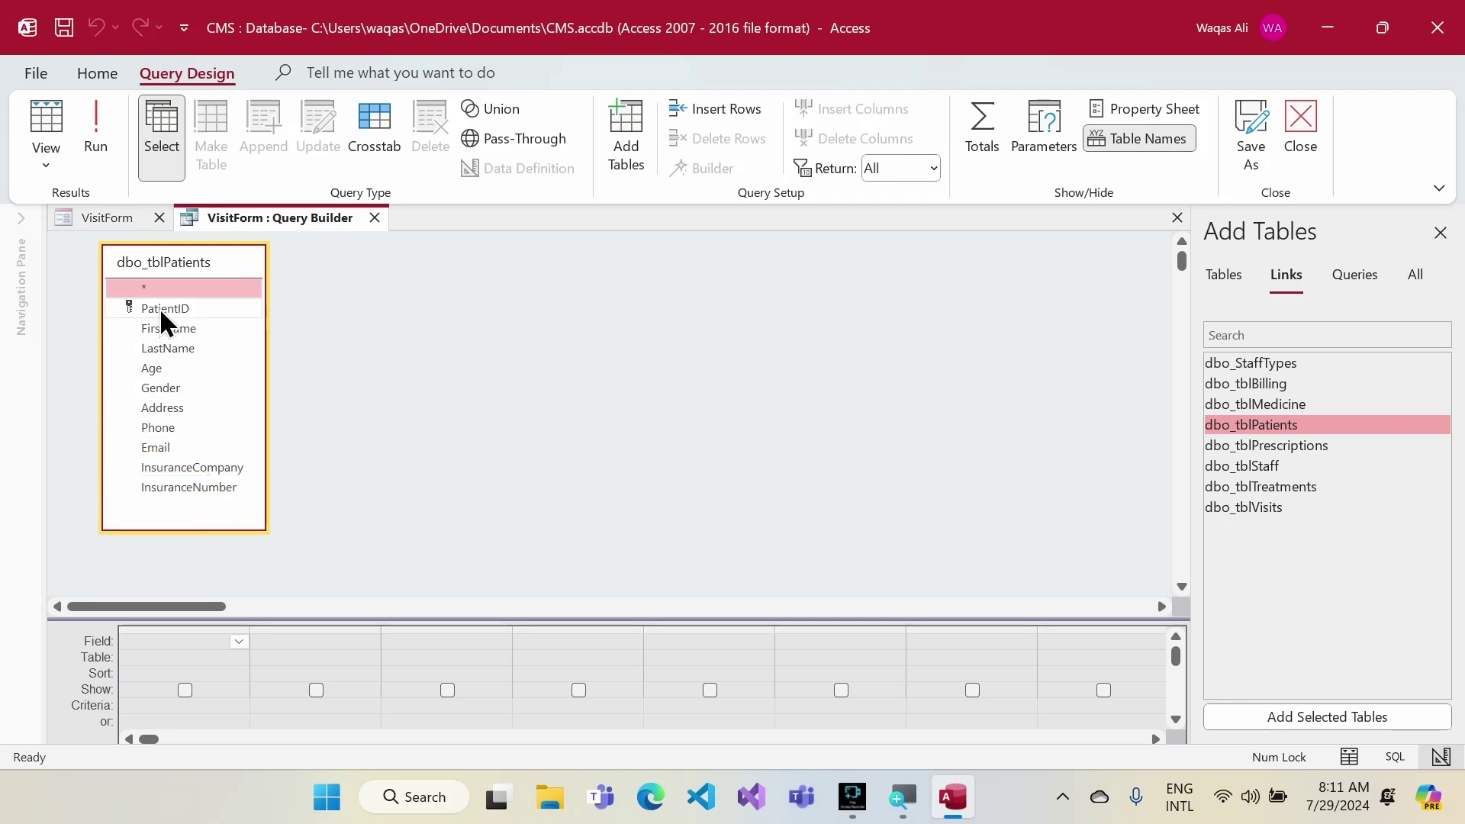
- Add the PatientID, FirstName and Phone fields of dbo_tblPatients to the query grid and enlarge the grid area
double_click(159, 308)
left_click(182, 328)
double_click(182, 328)
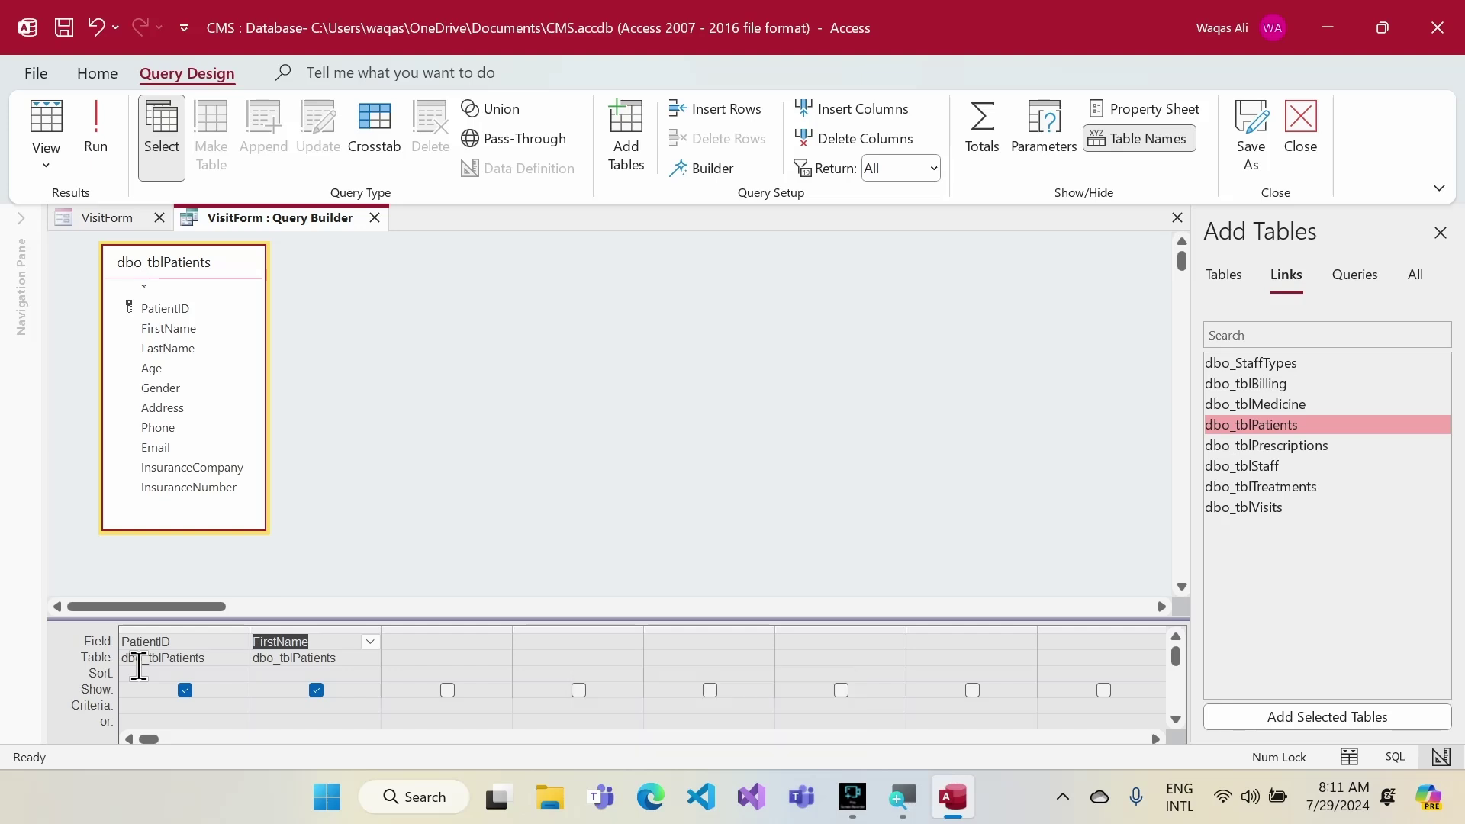
double_click(159, 427)
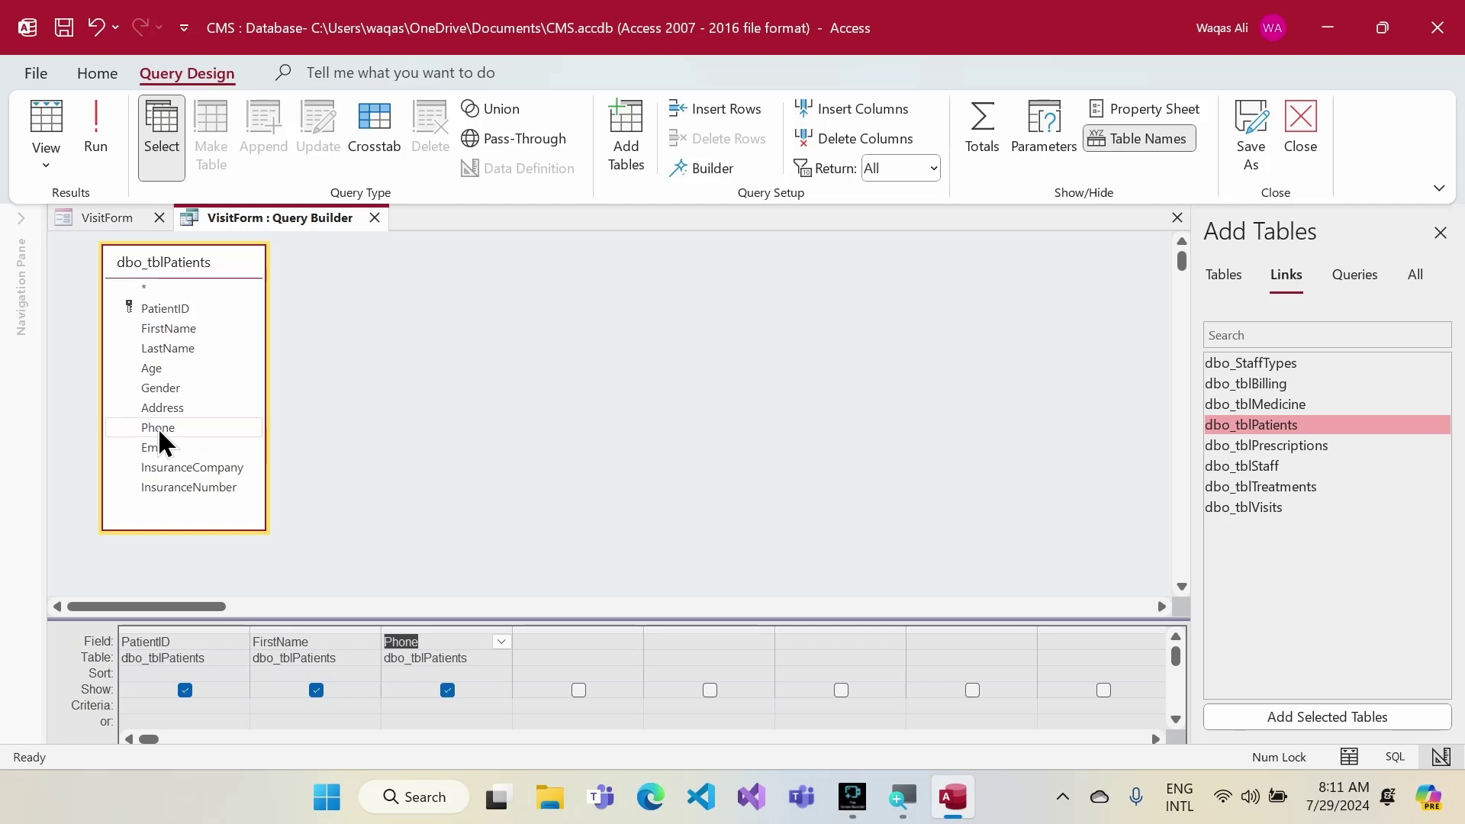
left_click_drag(321, 615, 318, 582)
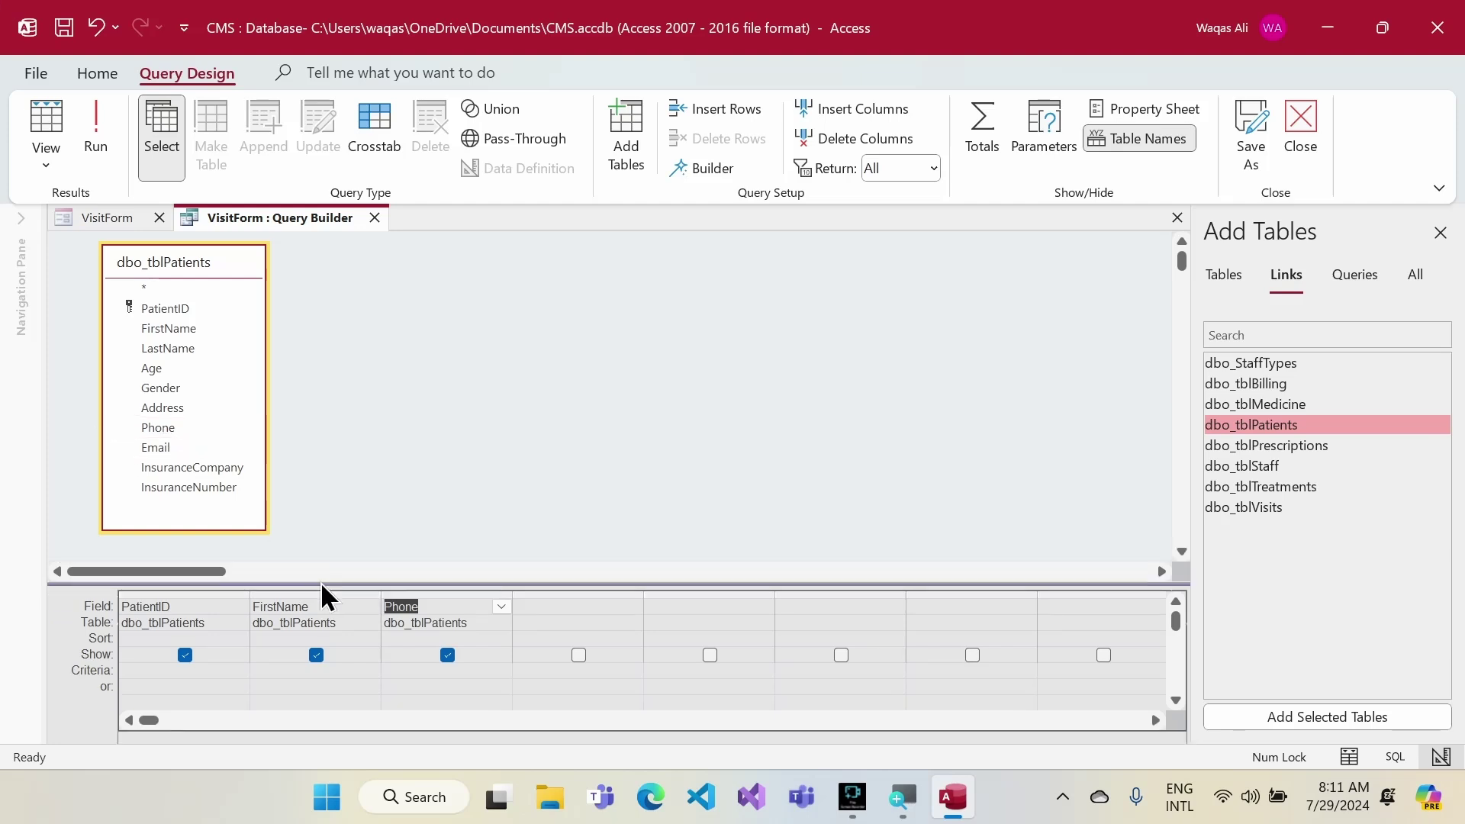
- Run the row source query to preview its patient records, and close the query builder
left_click(103, 130)
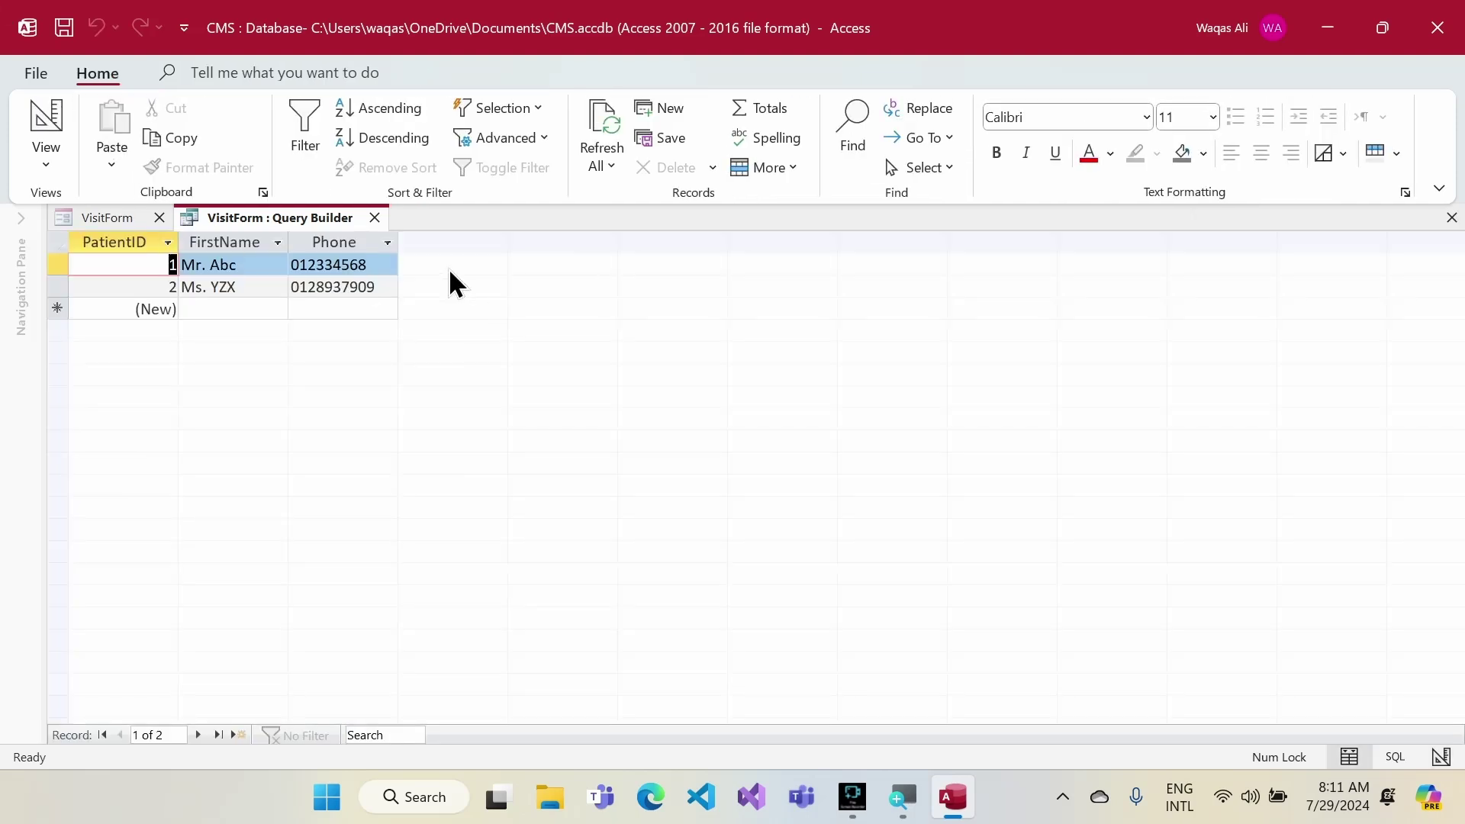
right_click(275, 216)
key("Escape")
left_click(374, 217)
- Set the PatientID combo box's column count to 3 and its column widths to 0";1";1"
left_click(517, 73)
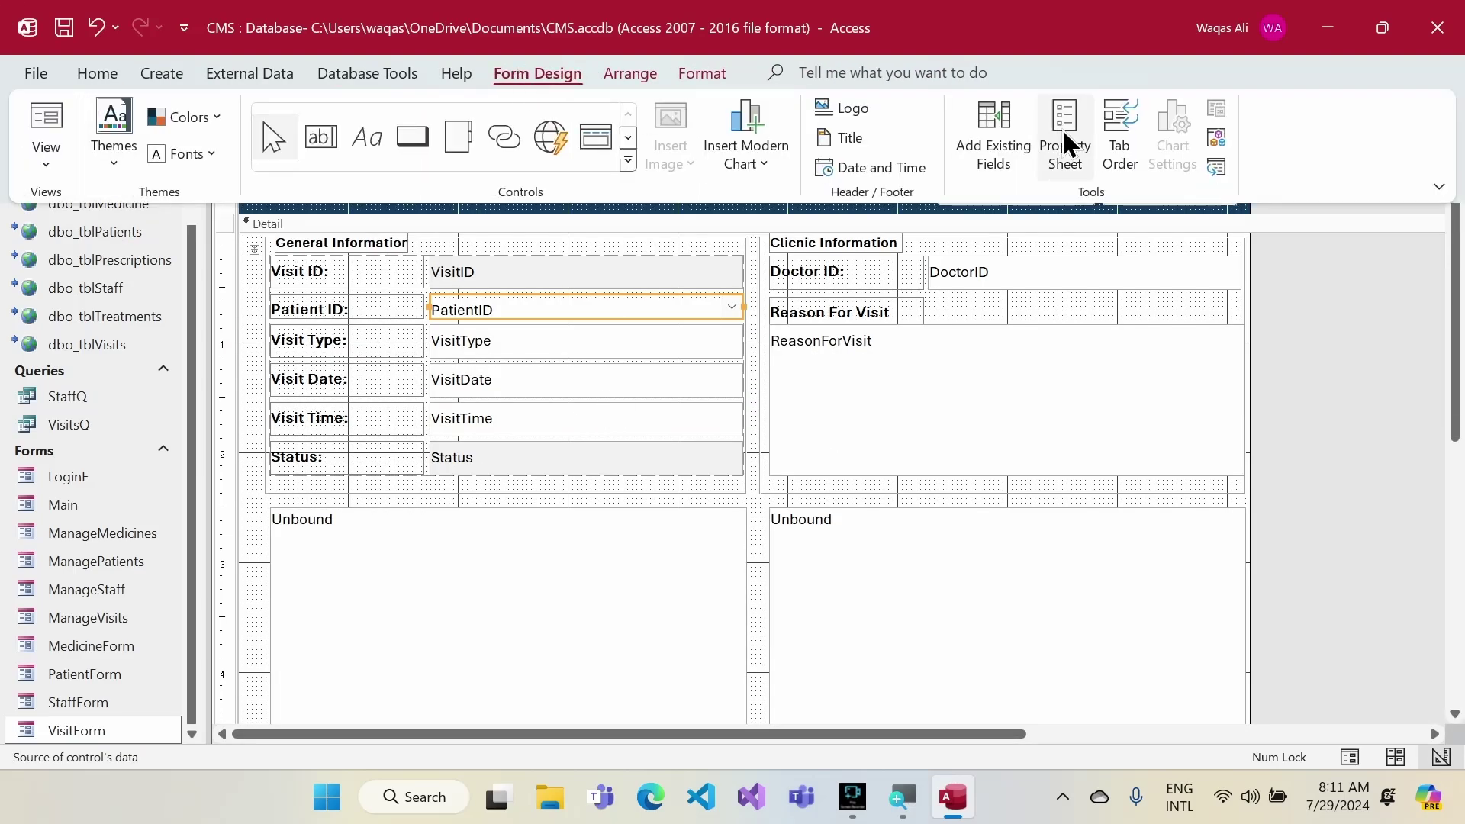
left_click(1061, 130)
left_click(1053, 210)
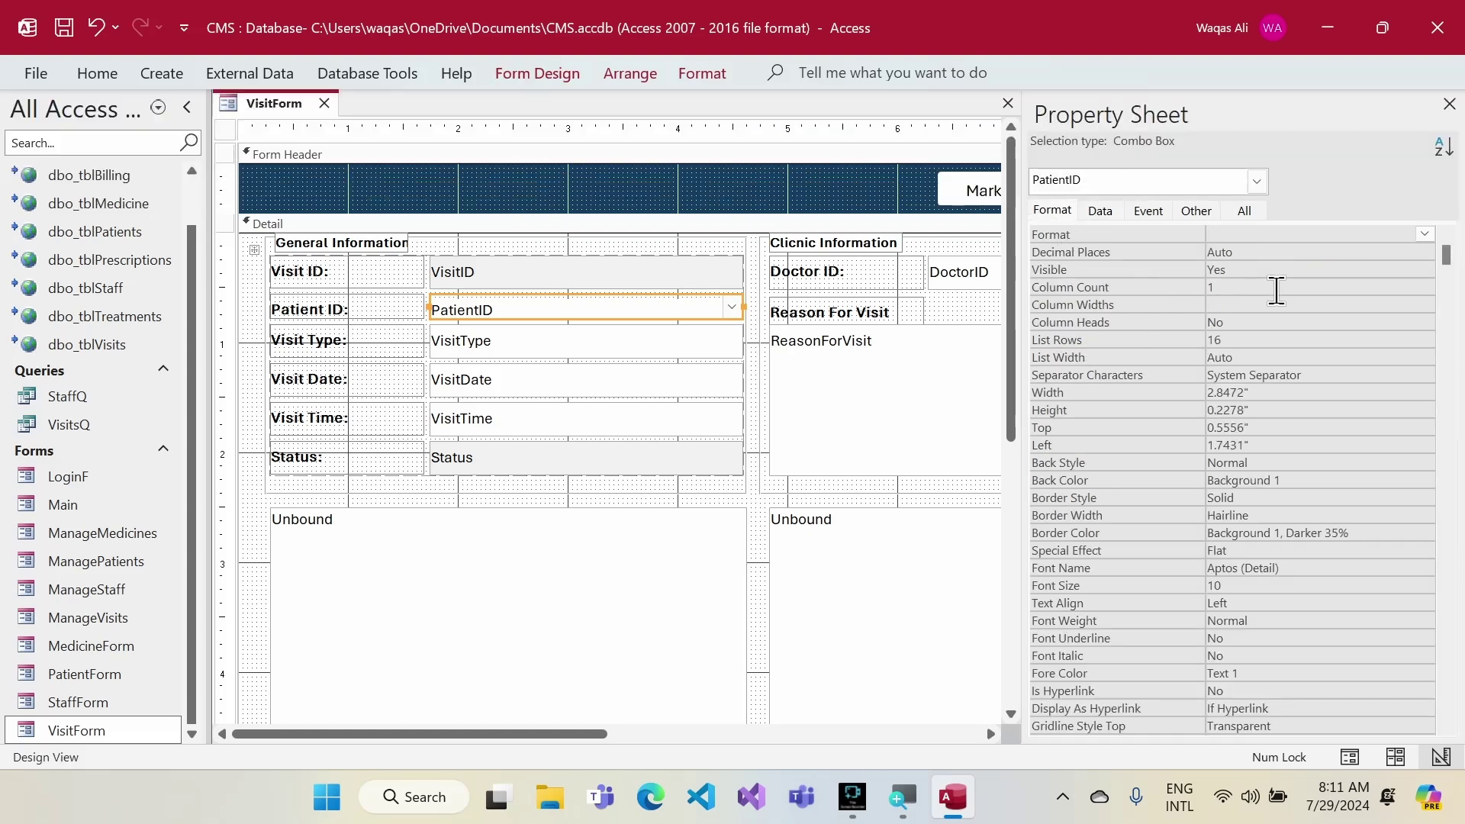
left_click(1221, 287)
type("3")
key("Return")
type("0")
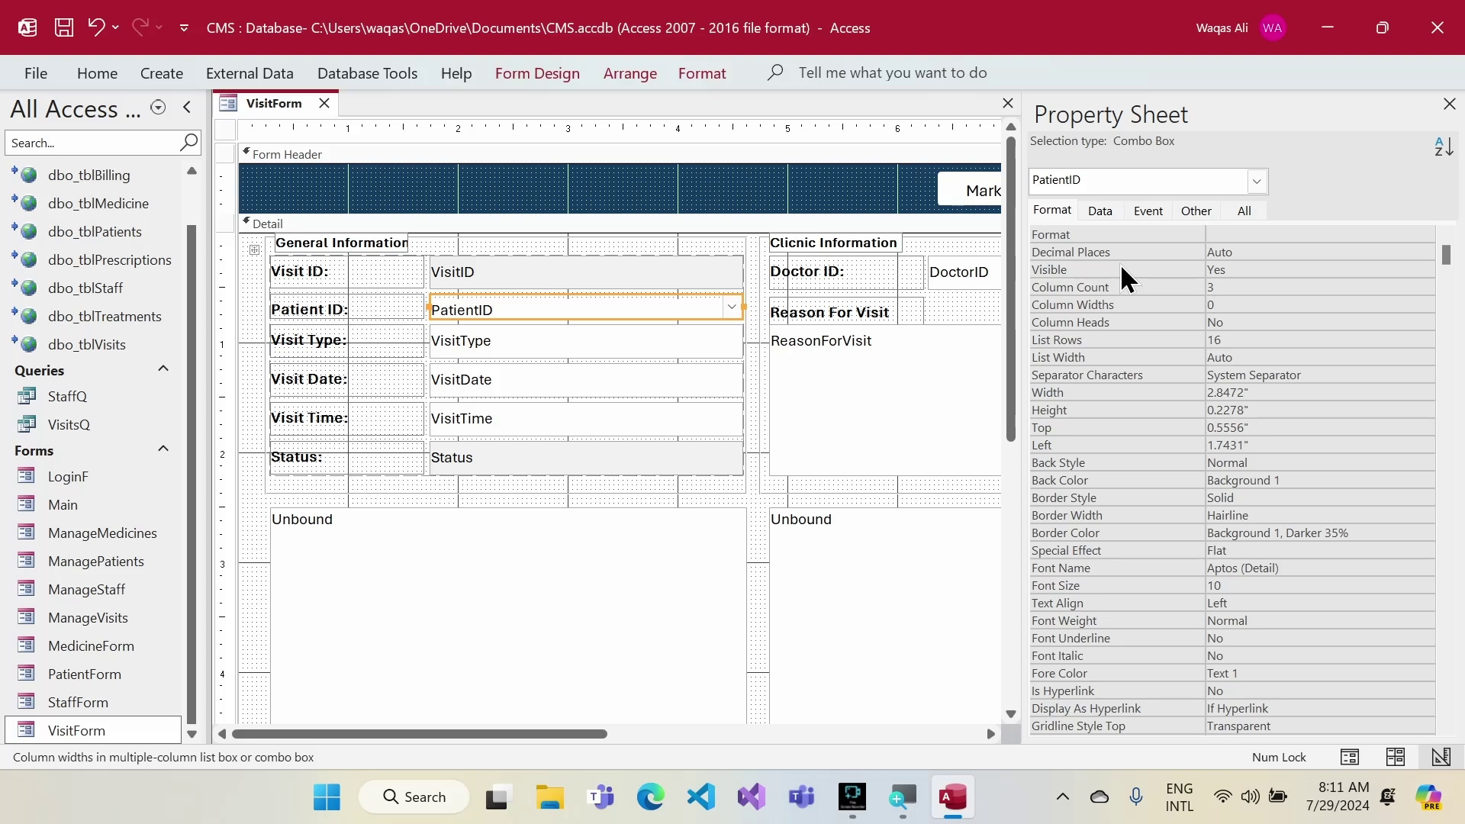
type("\";1\";1")
key("Return")
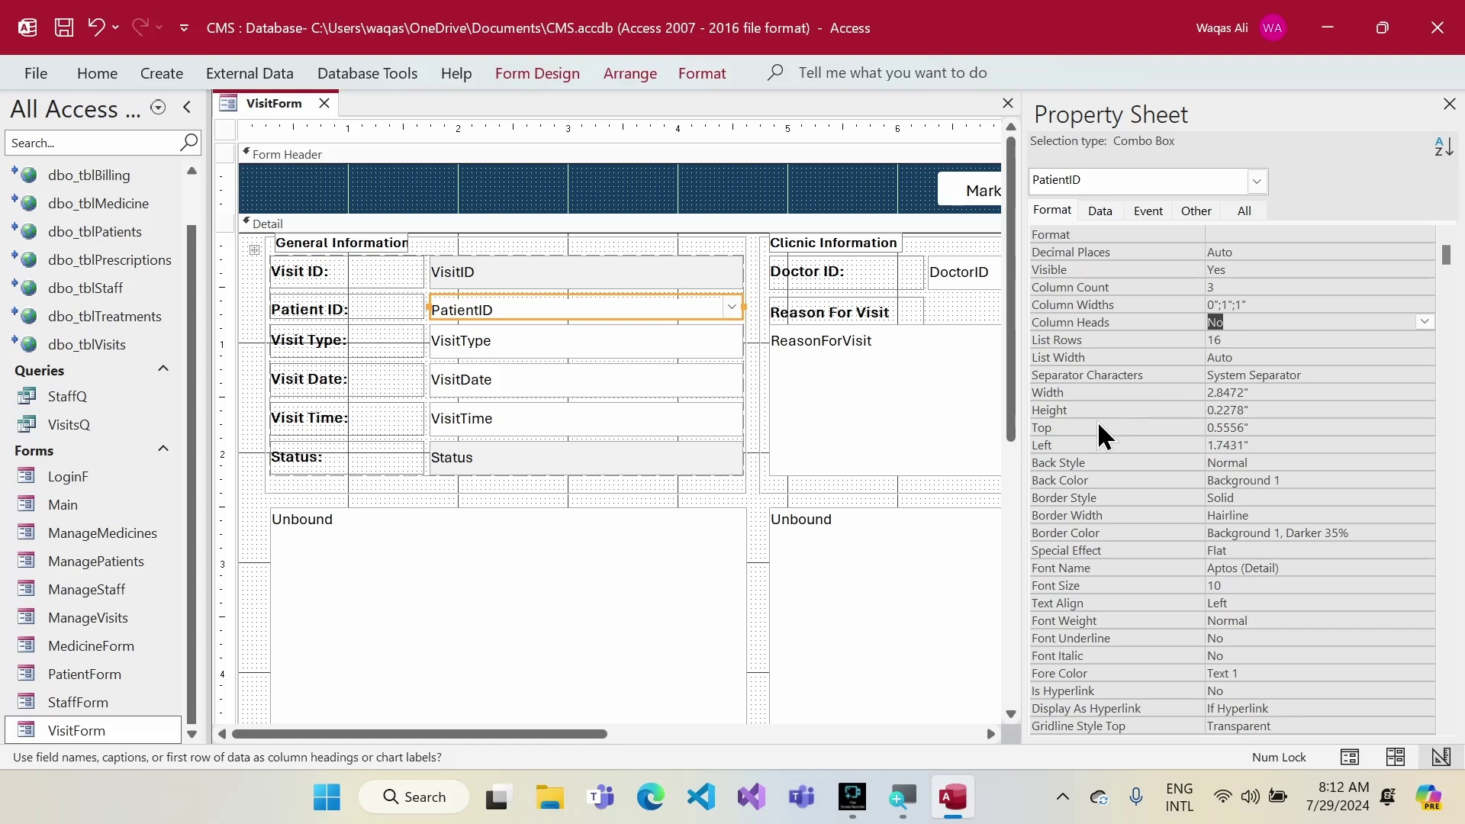
- Set the PatientID combo box's height to 0.3"
left_click(1259, 412)
type("3")
key("Return")
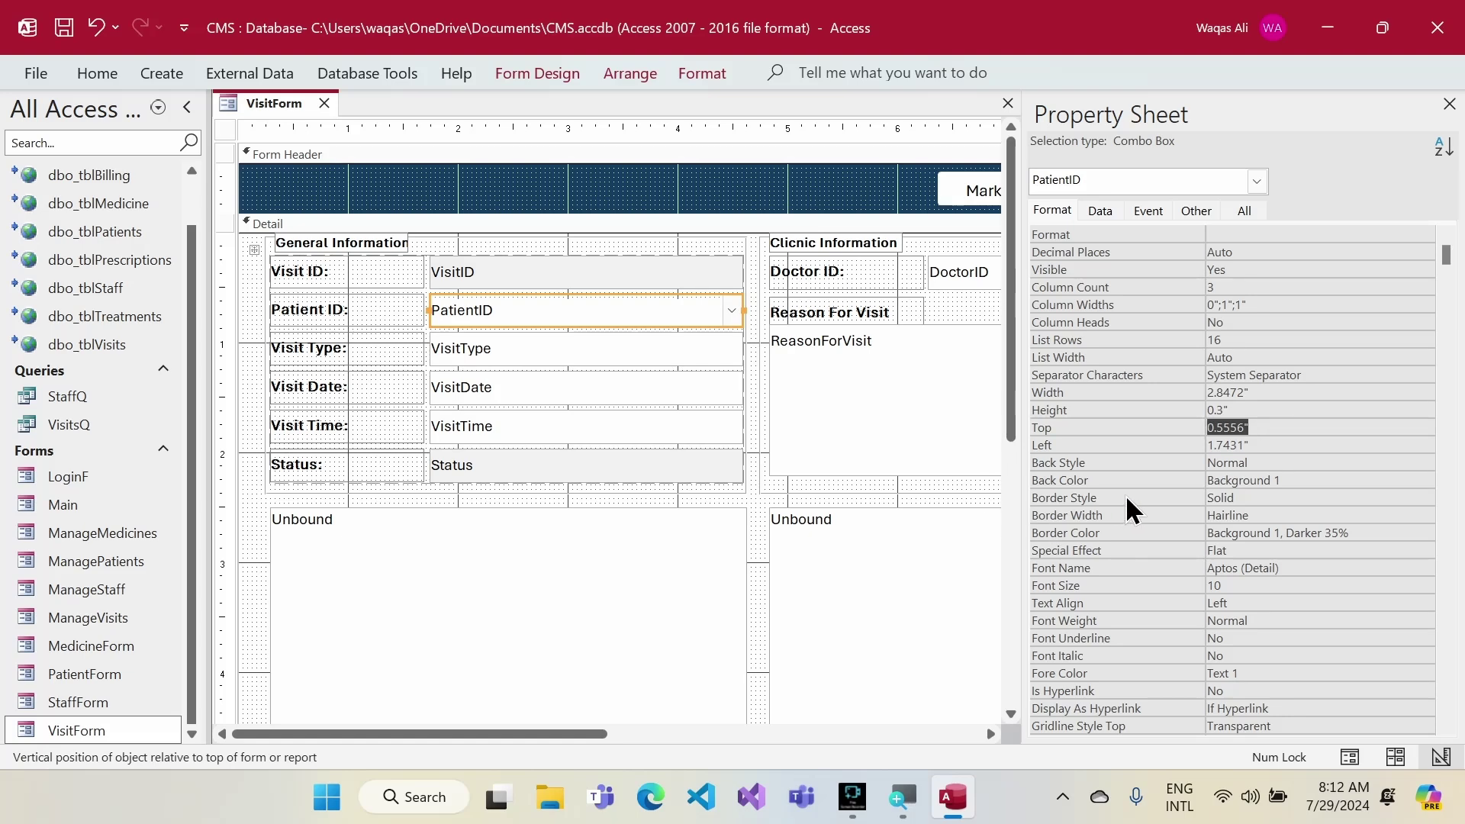
scroll(1164, 618, "down", 6)
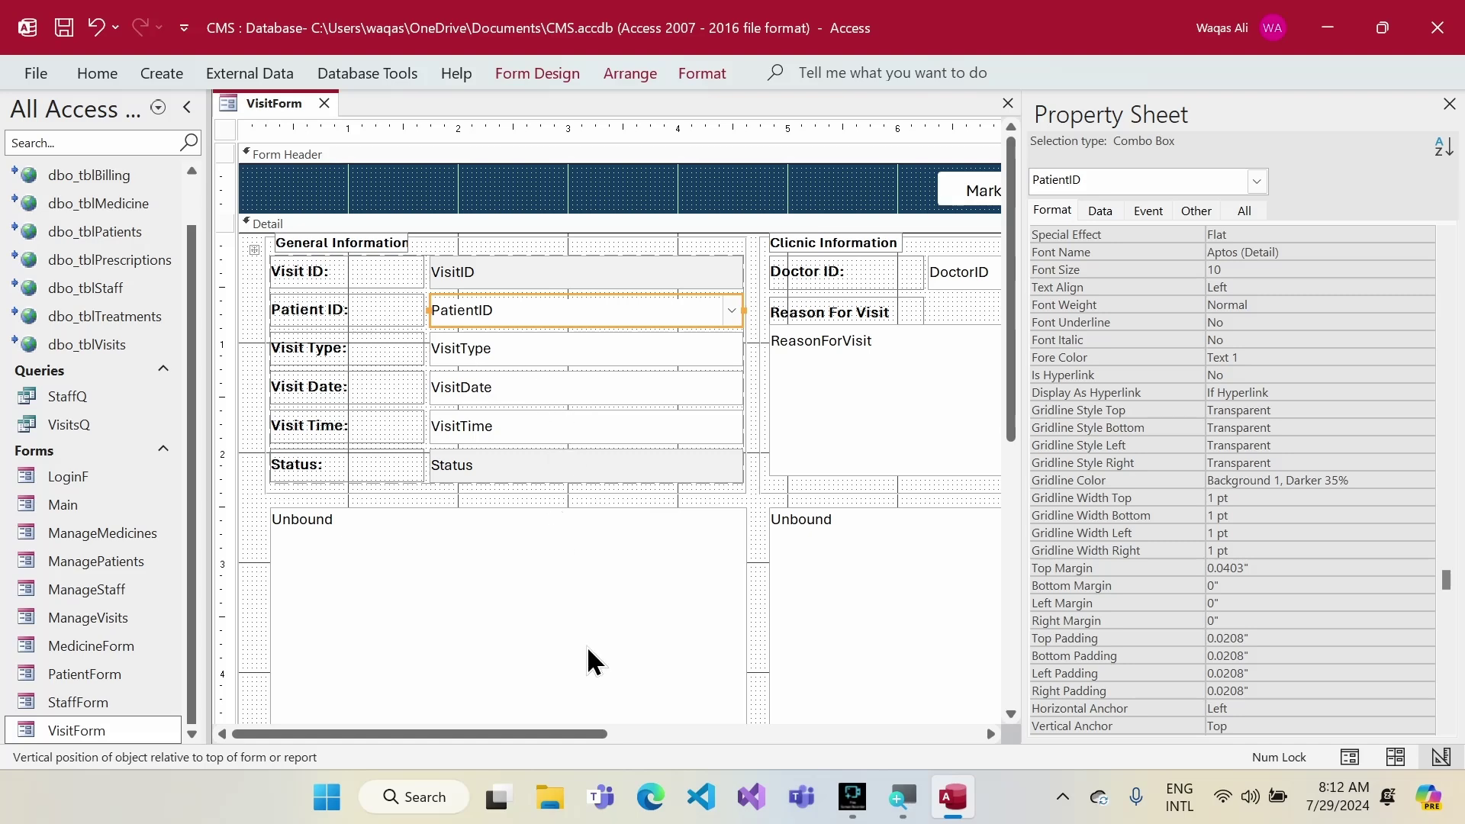
left_click_drag(584, 731, 763, 734)
left_click(775, 276)
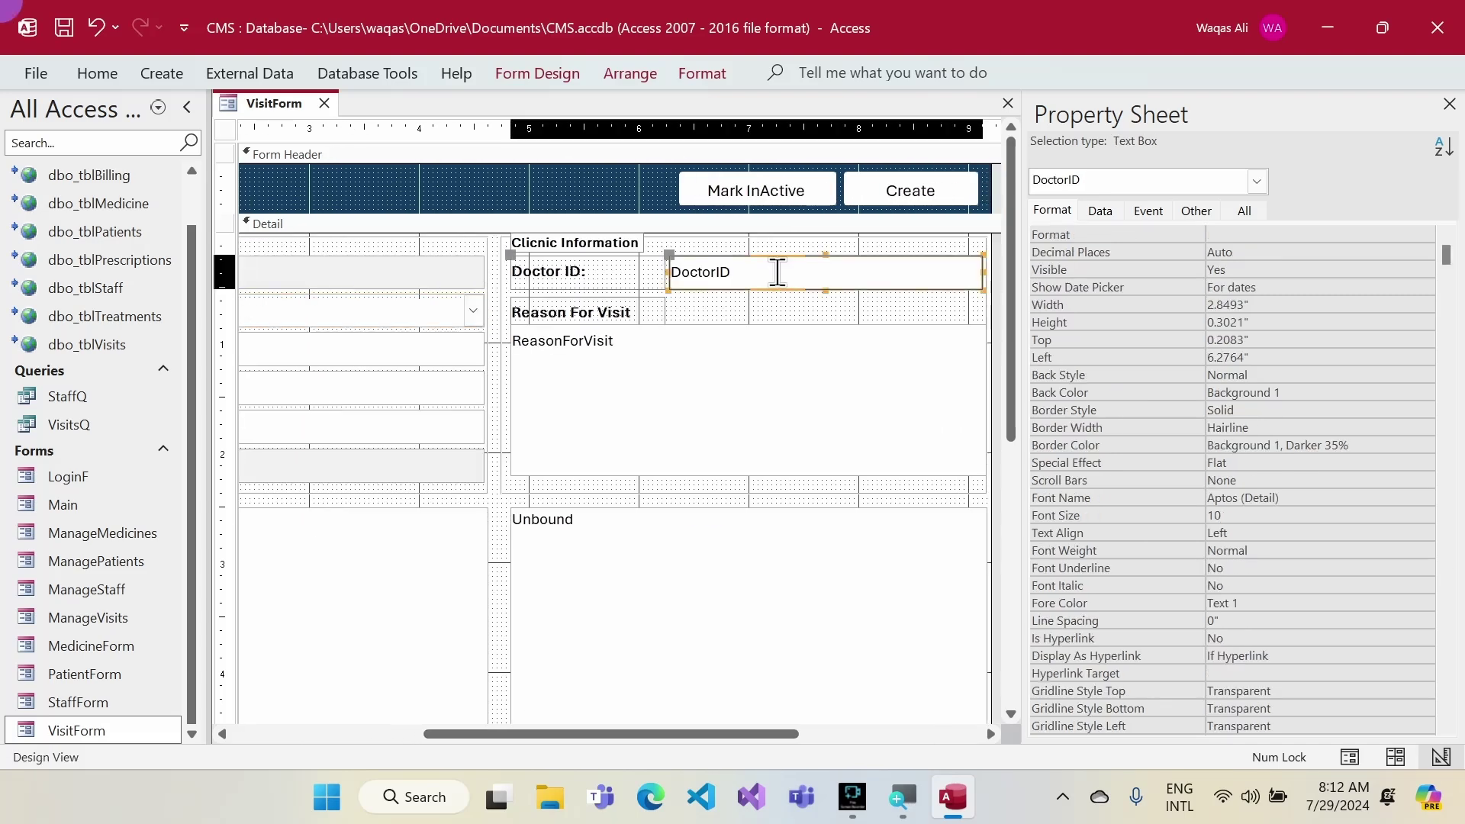
left_click_drag(675, 732, 448, 733)
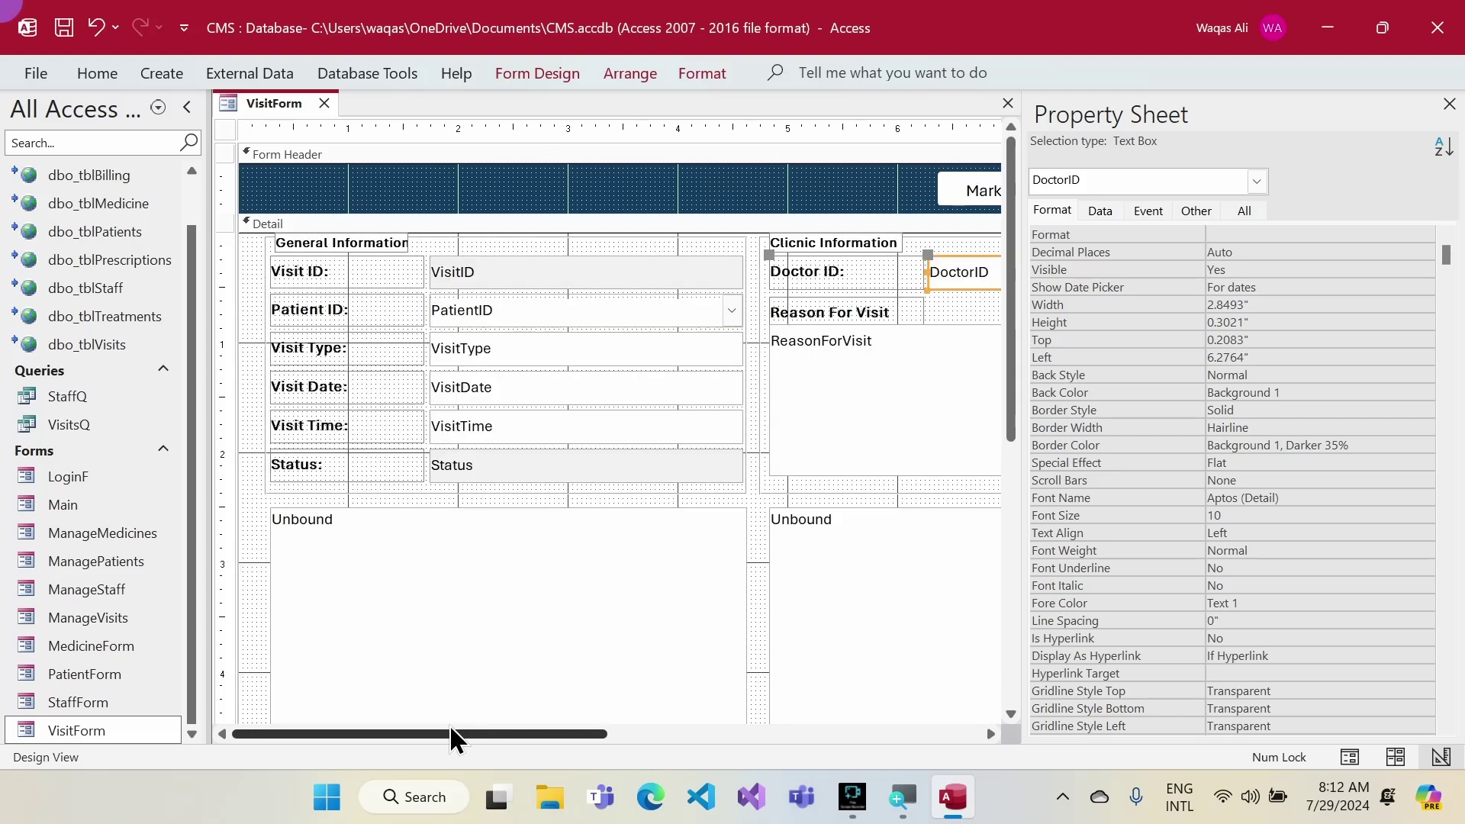
- Change the VisitType text box to a combo box
left_click(632, 348)
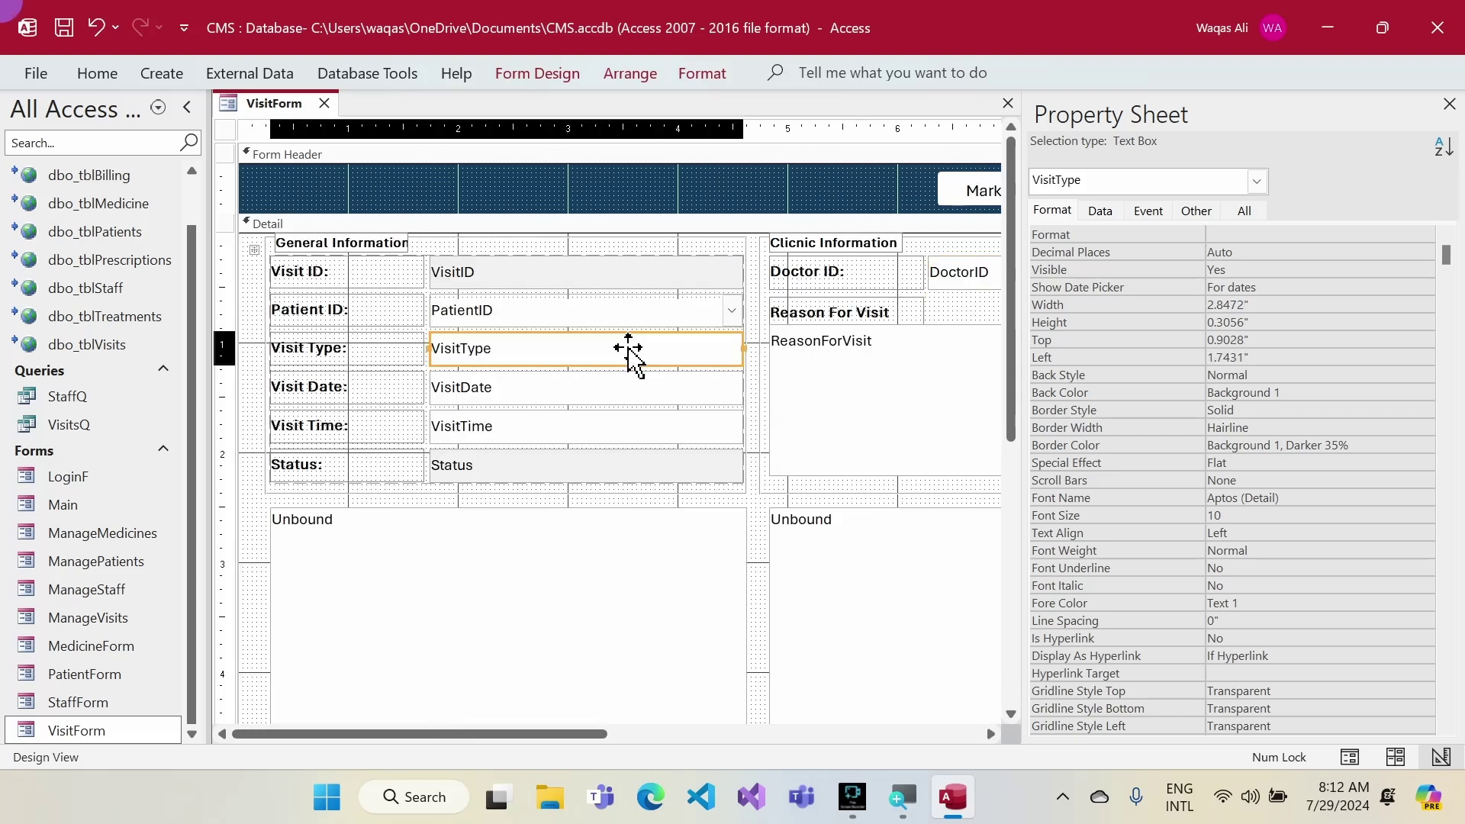
right_click(741, 345)
mouse_move(858, 85)
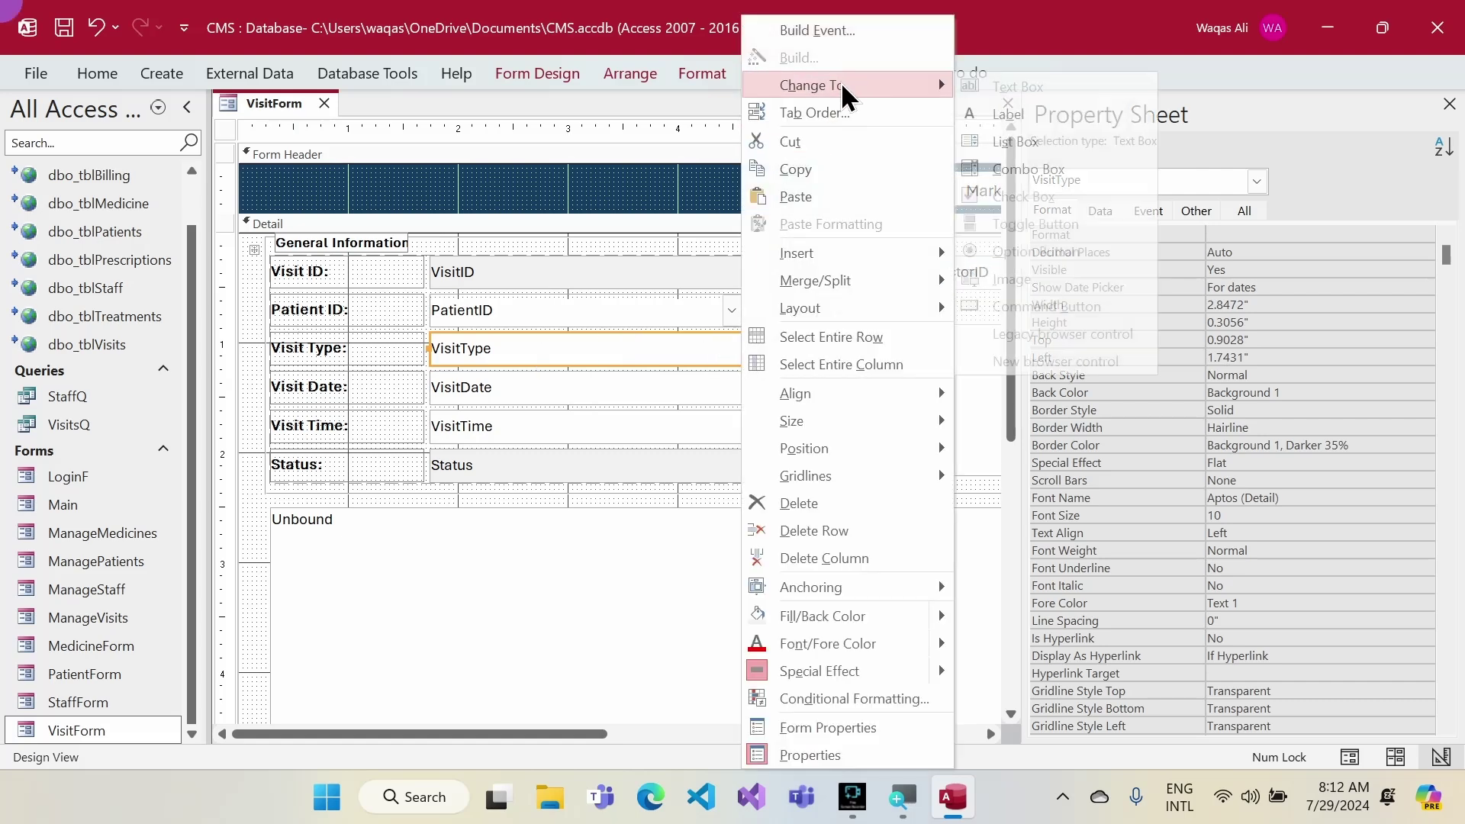
left_click(1039, 167)
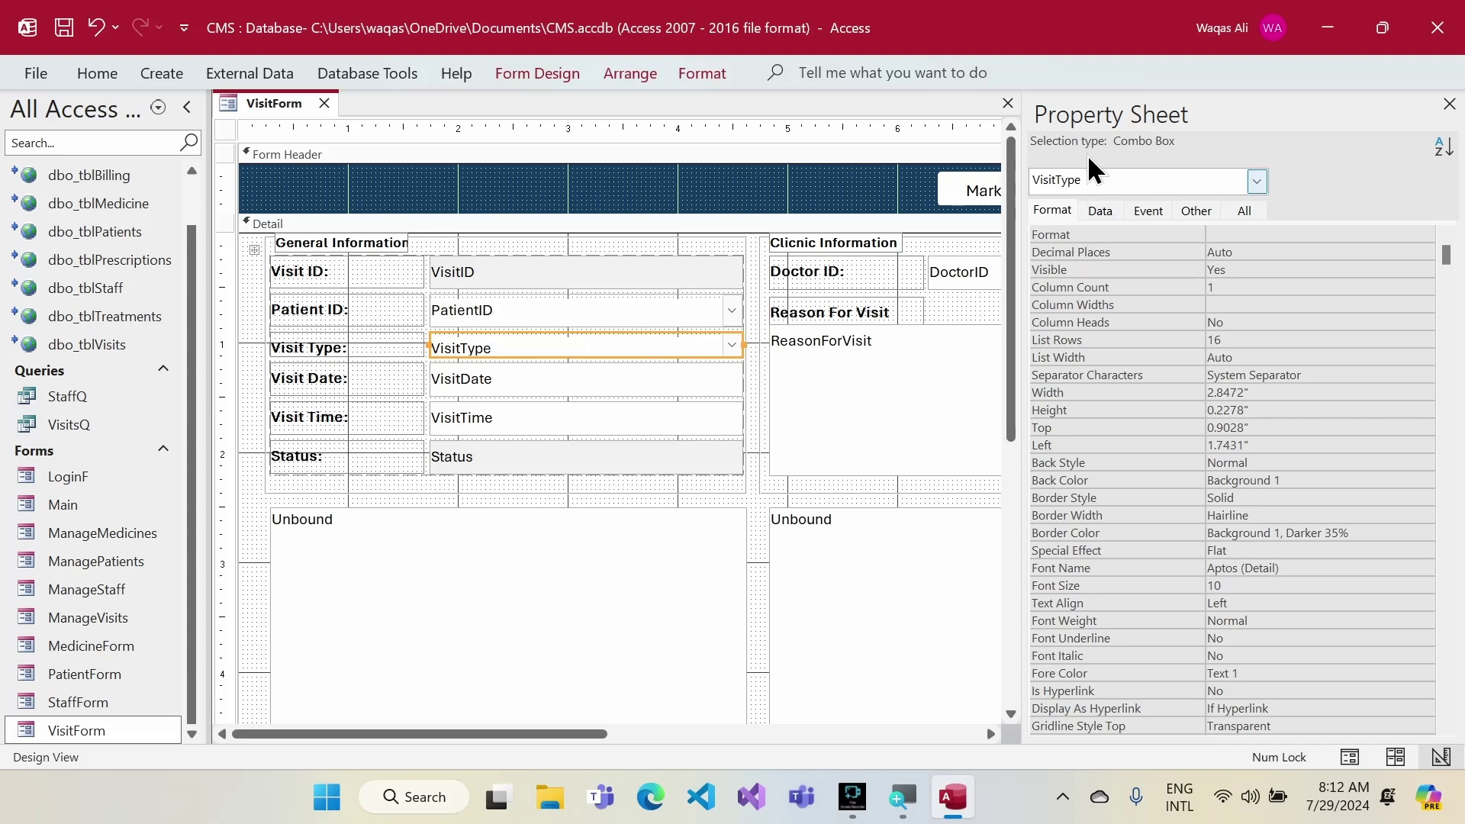
- Set the VisitType combo box's row source type to Value List
left_click(1099, 213)
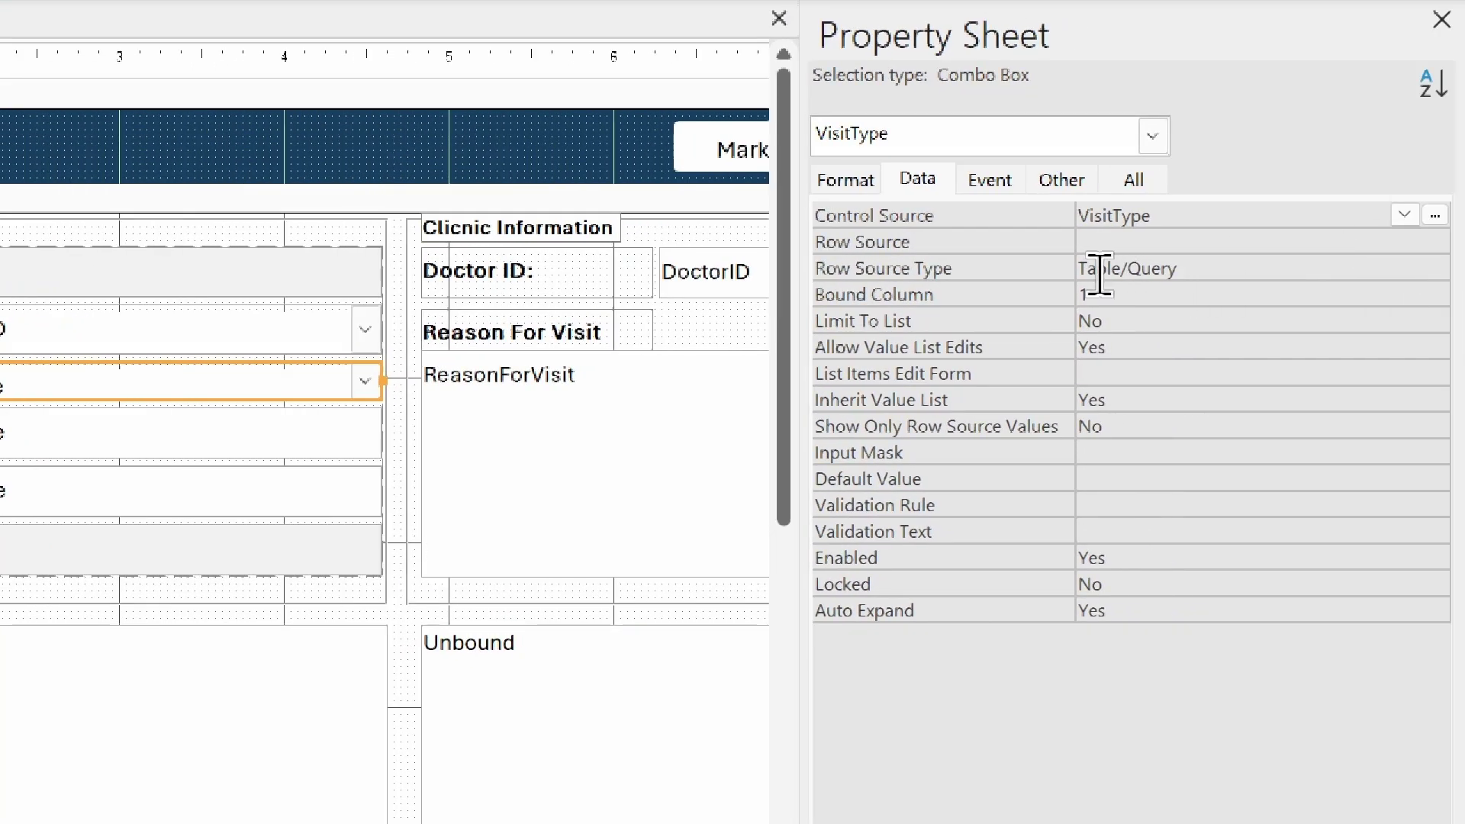
left_click(1184, 267)
left_click(1434, 267)
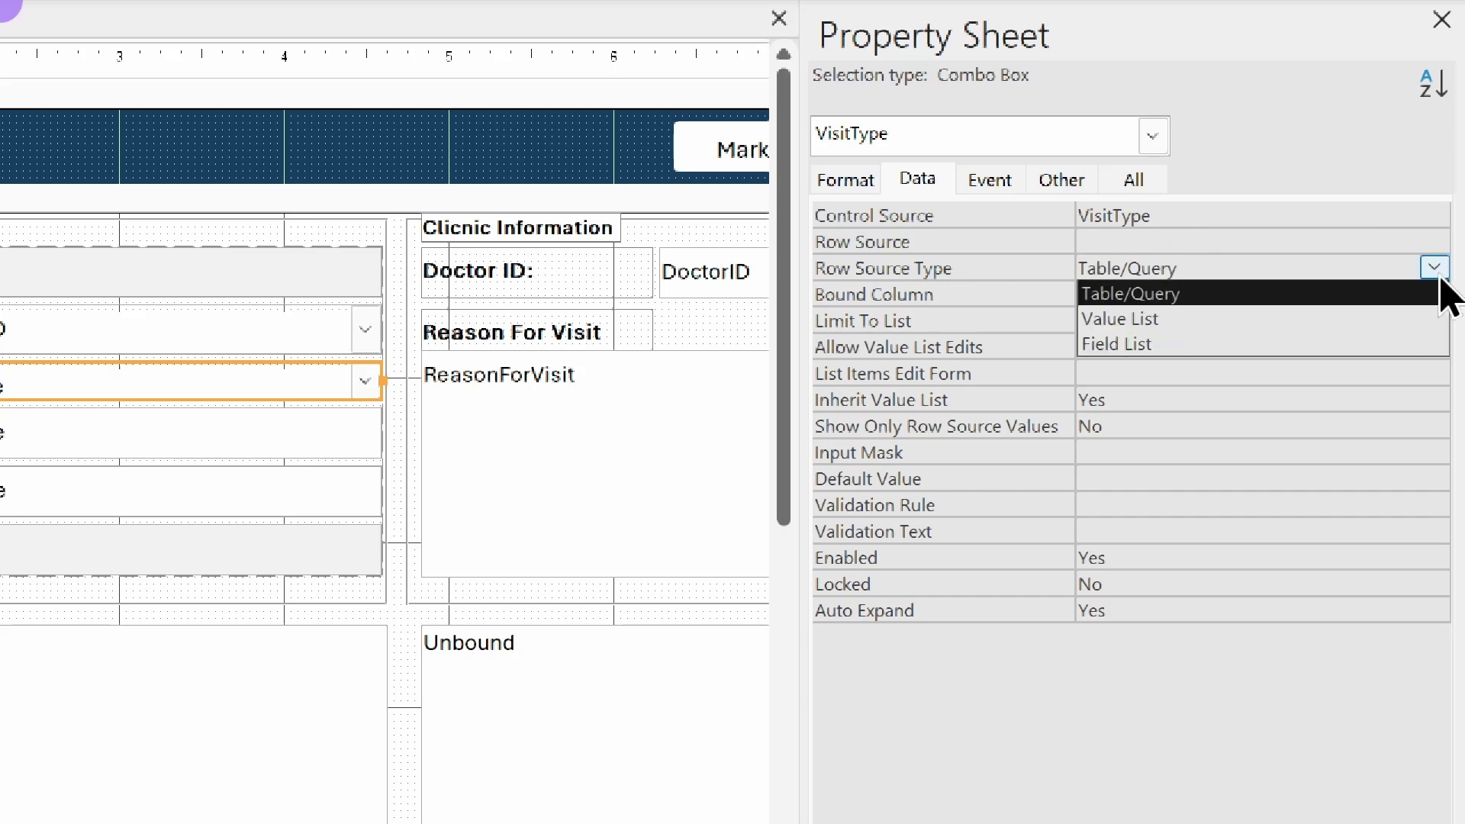
left_click(1382, 318)
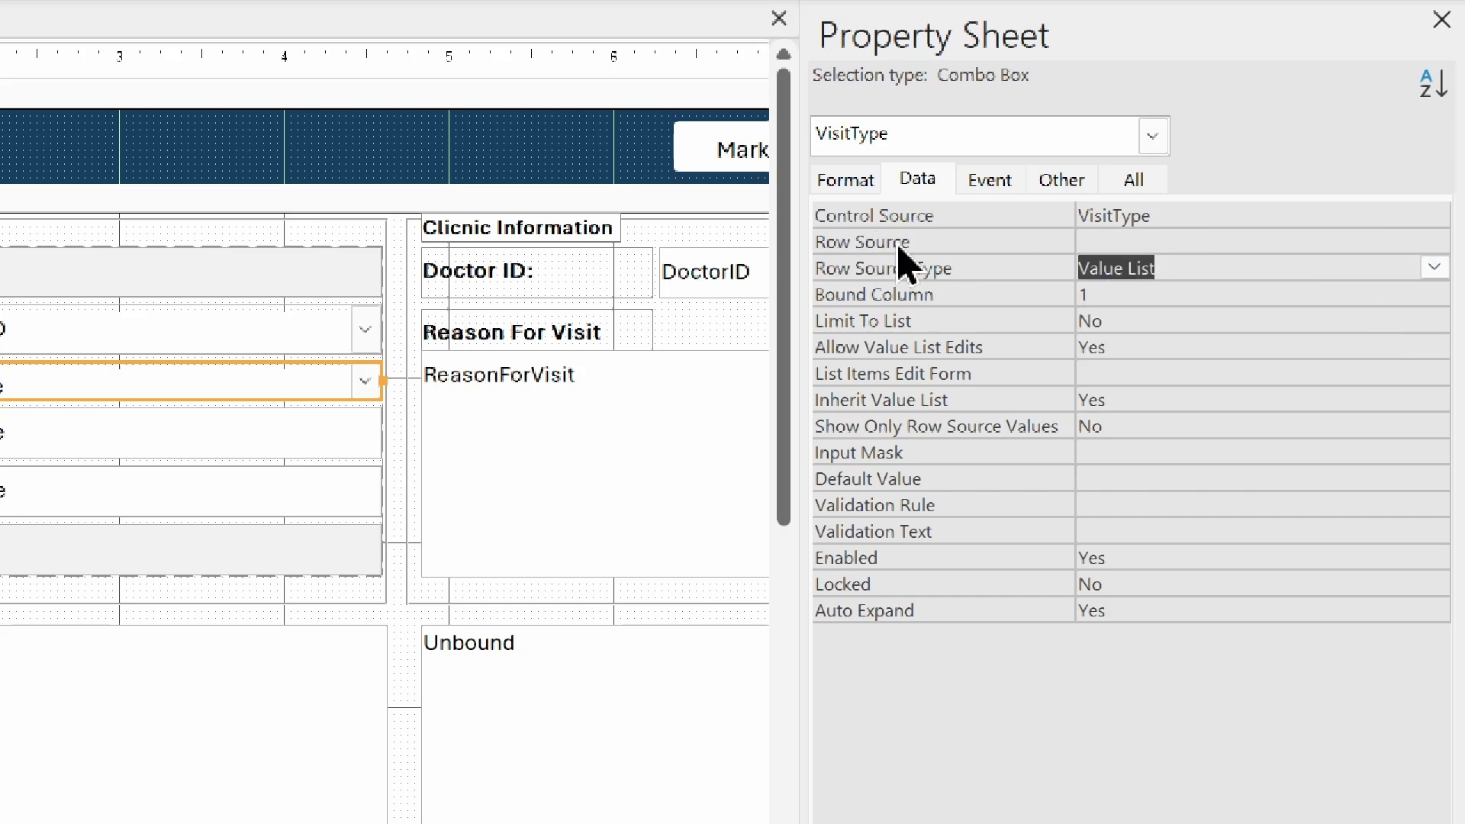
- Enter Appointment and Walk In as the list items of the VisitType combo box's row source
left_click(1255, 236)
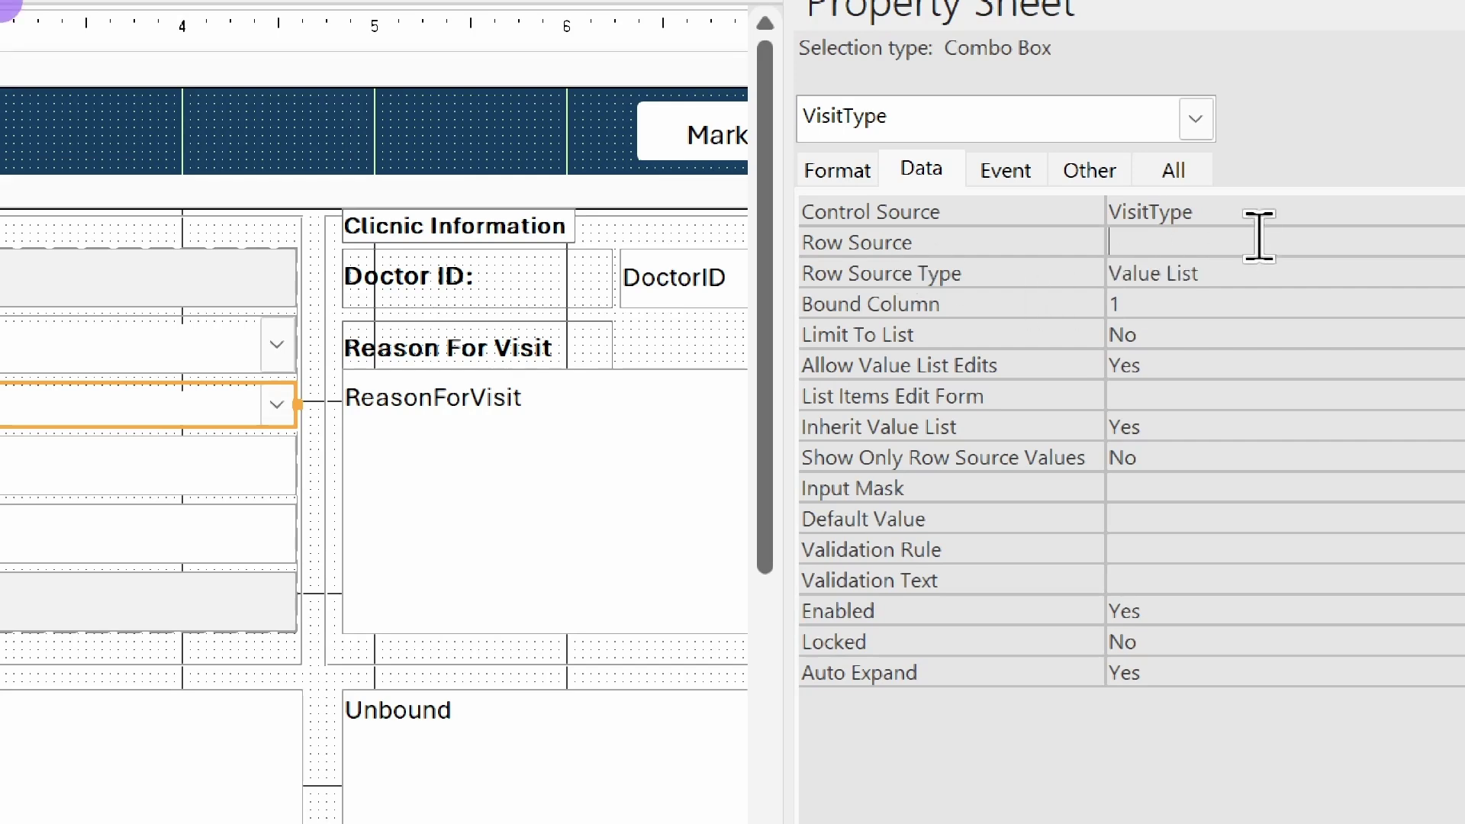
left_click(1434, 241)
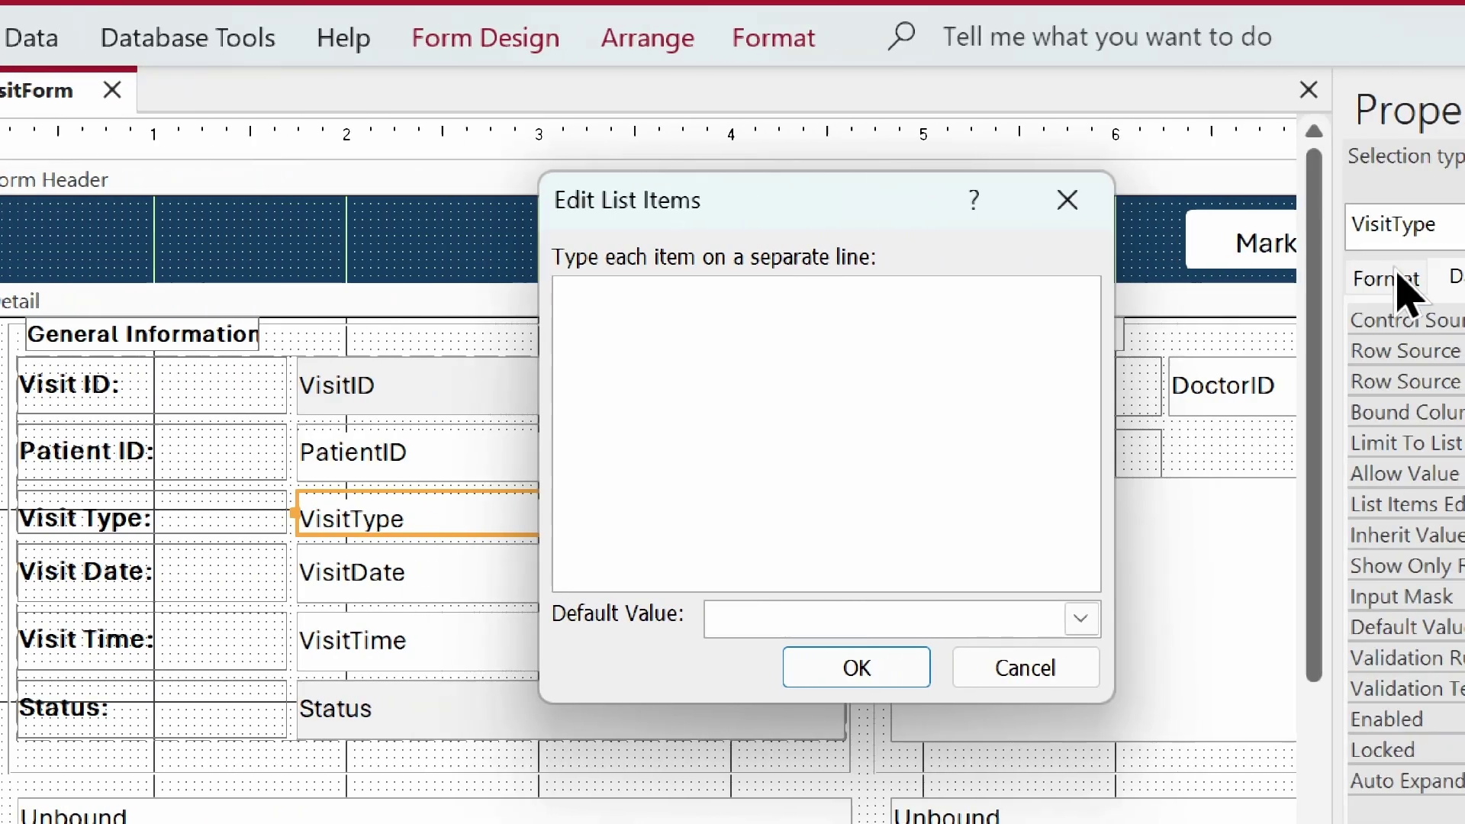
left_click_drag(789, 203, 691, 192)
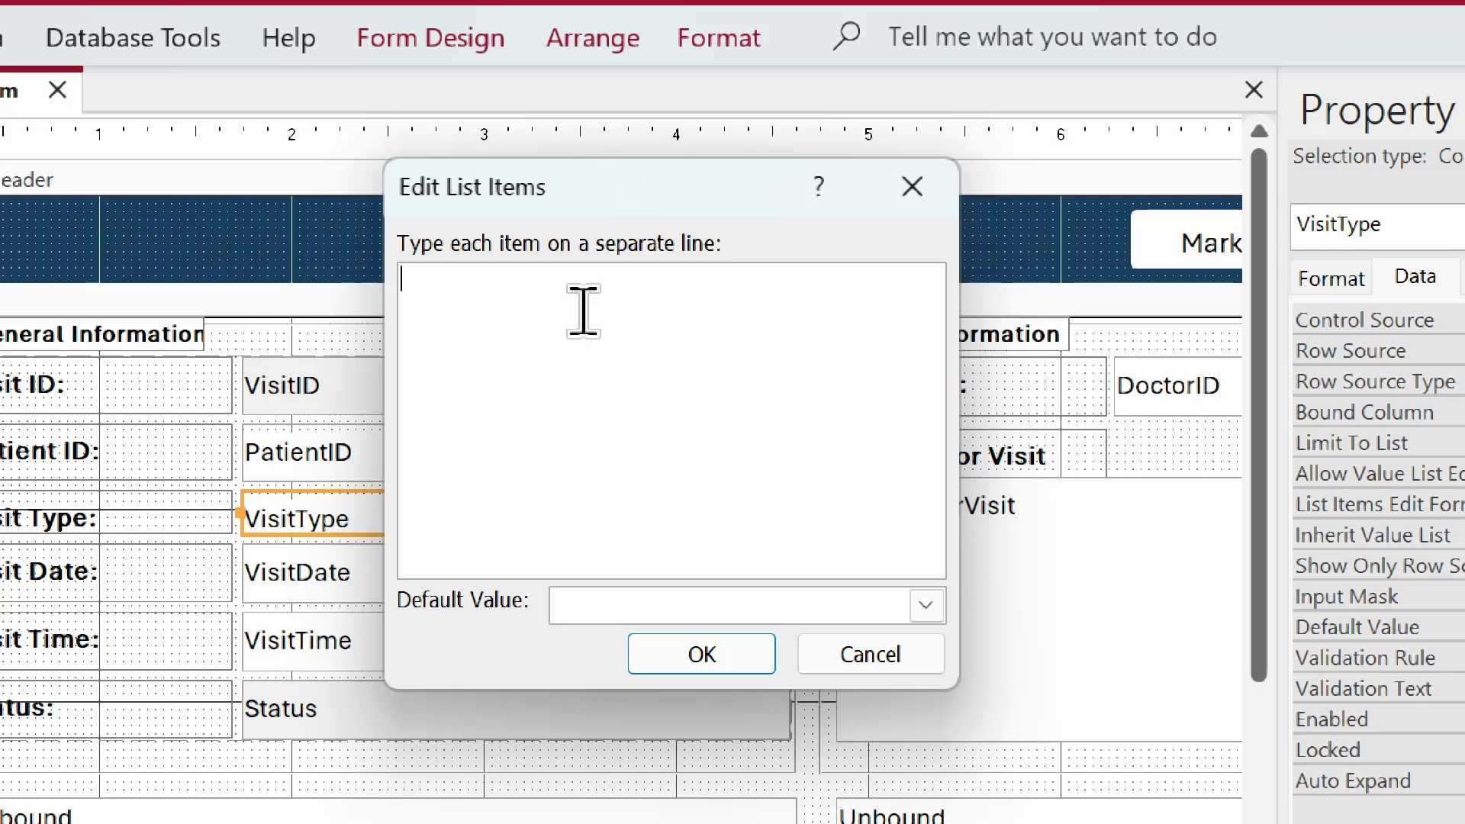
type("Appoi")
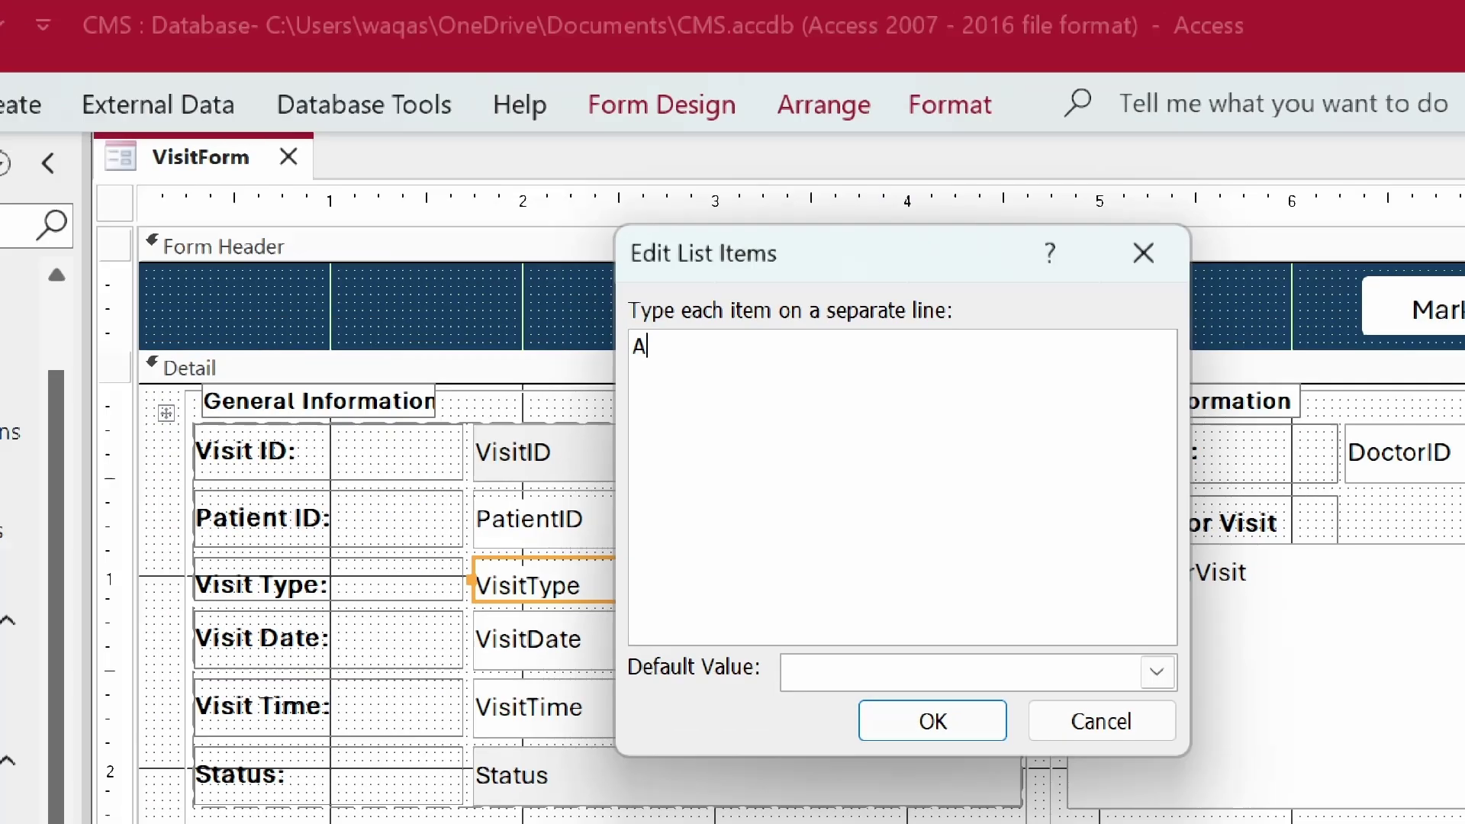
type("ntme")
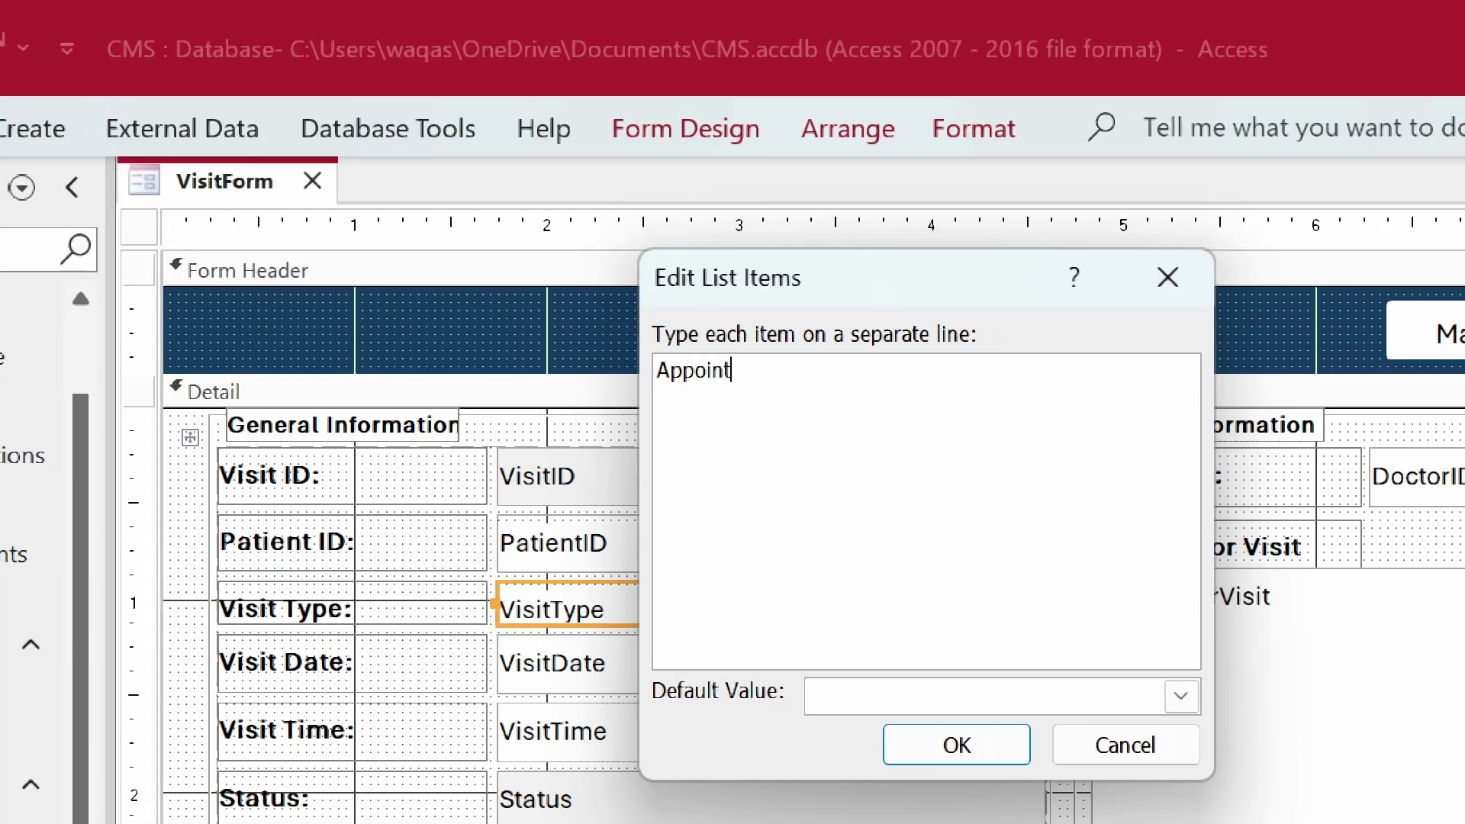
type("nt ")
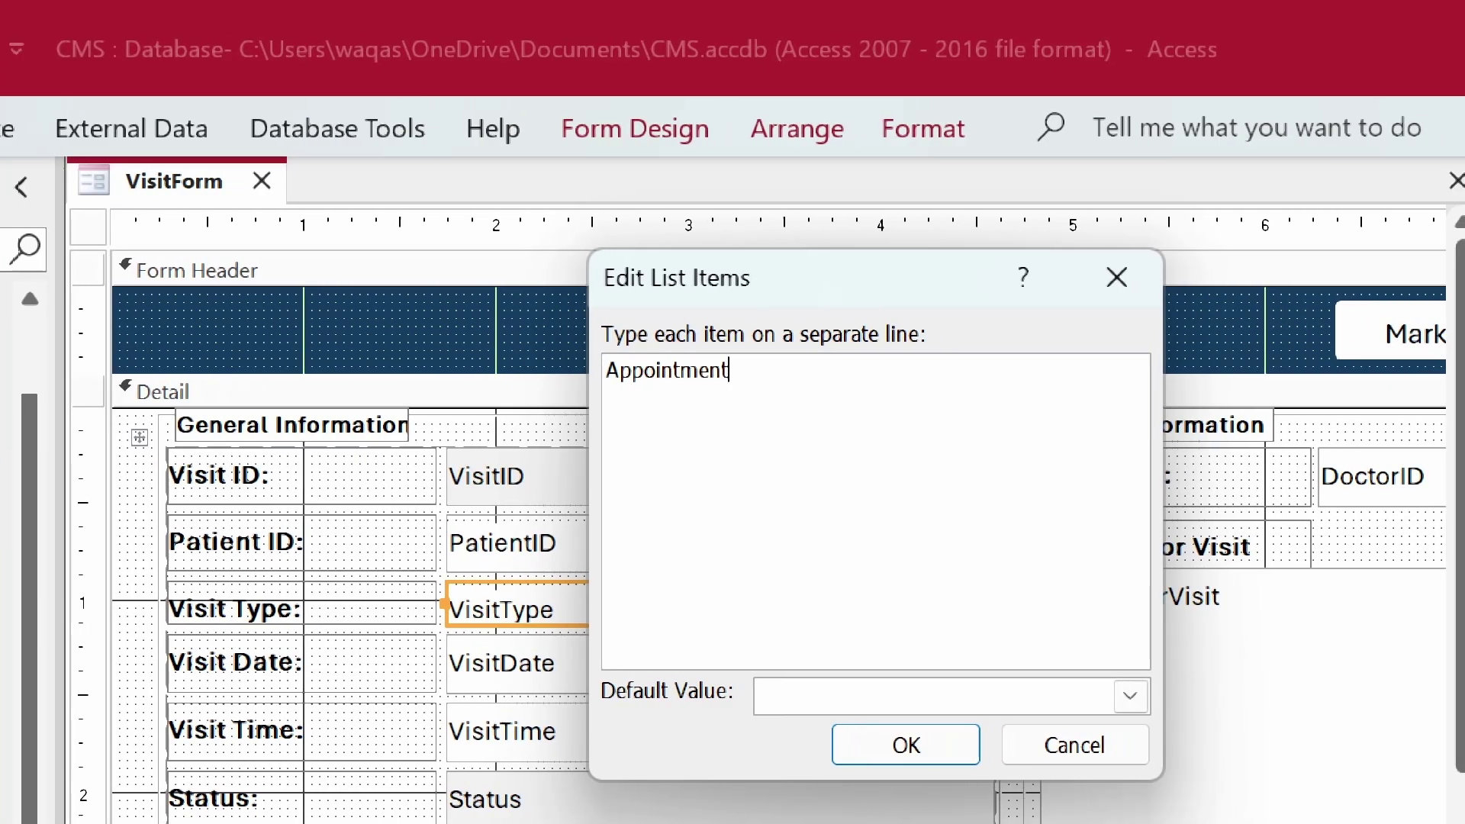
type("Walk In")
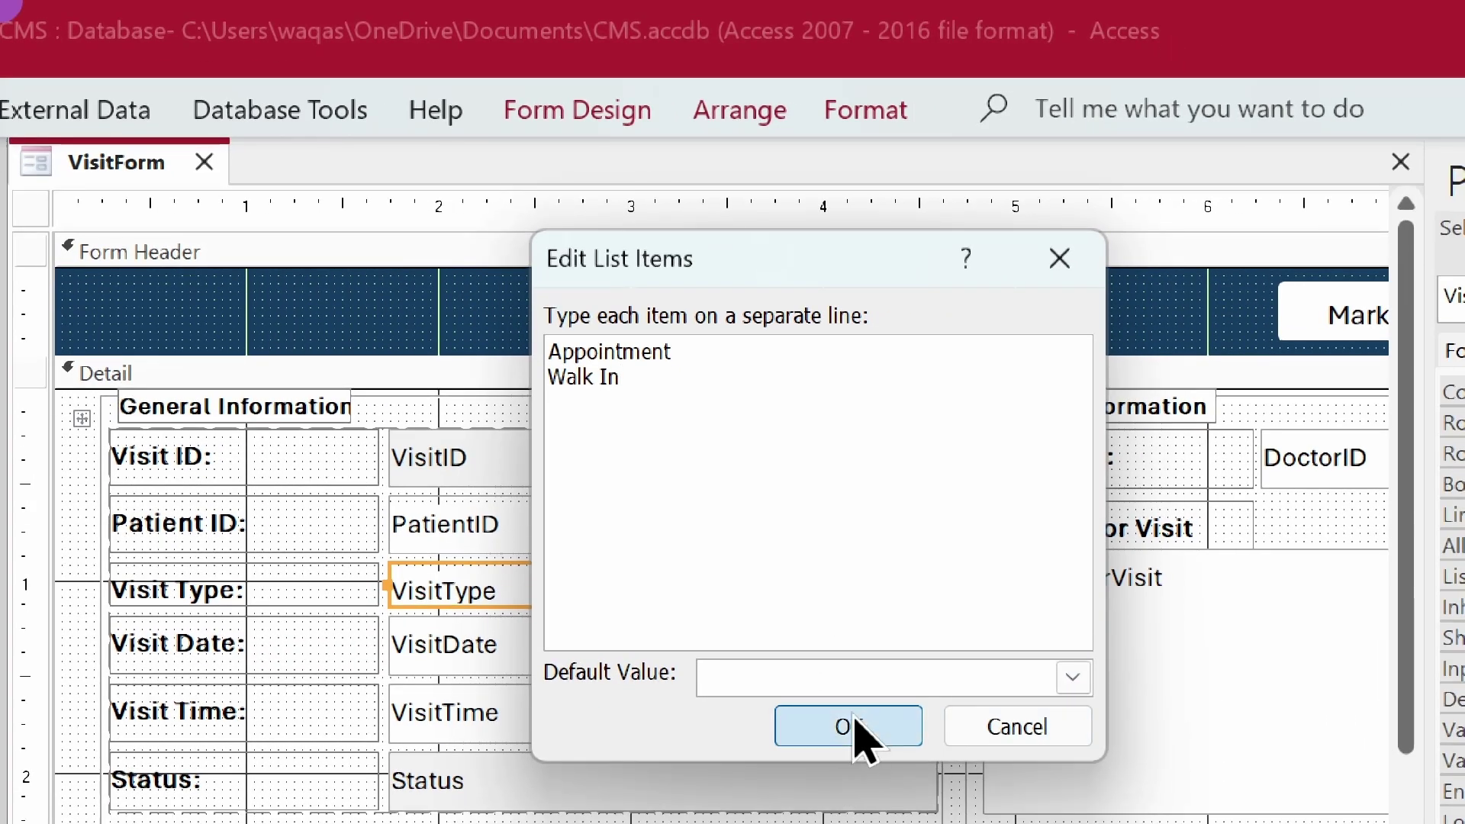
left_click(969, 749)
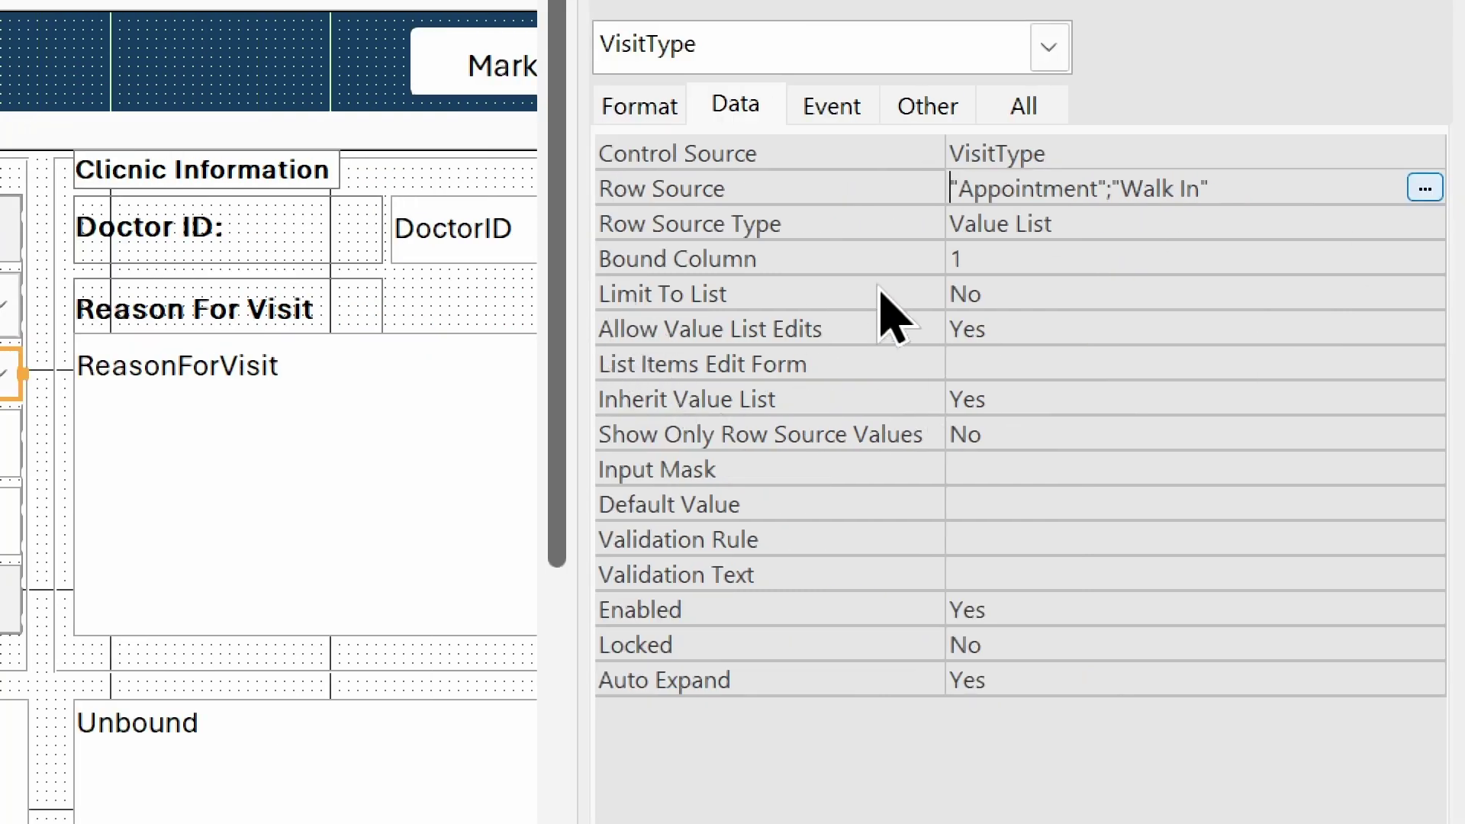
- Set Limit To List to Yes and Allow Value List Edits to No for the VisitType combo box
double_click(1068, 290)
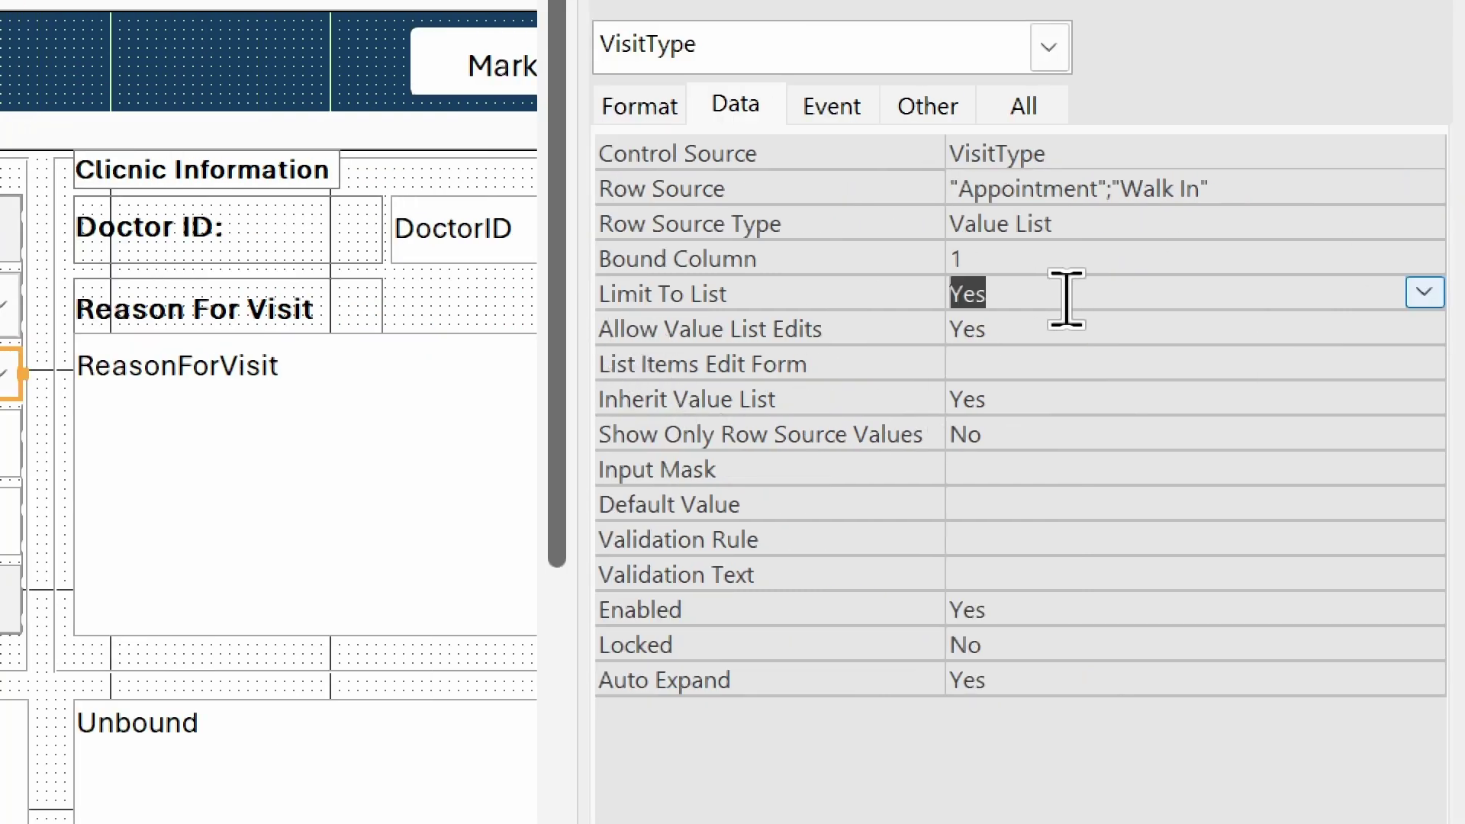
double_click(1091, 330)
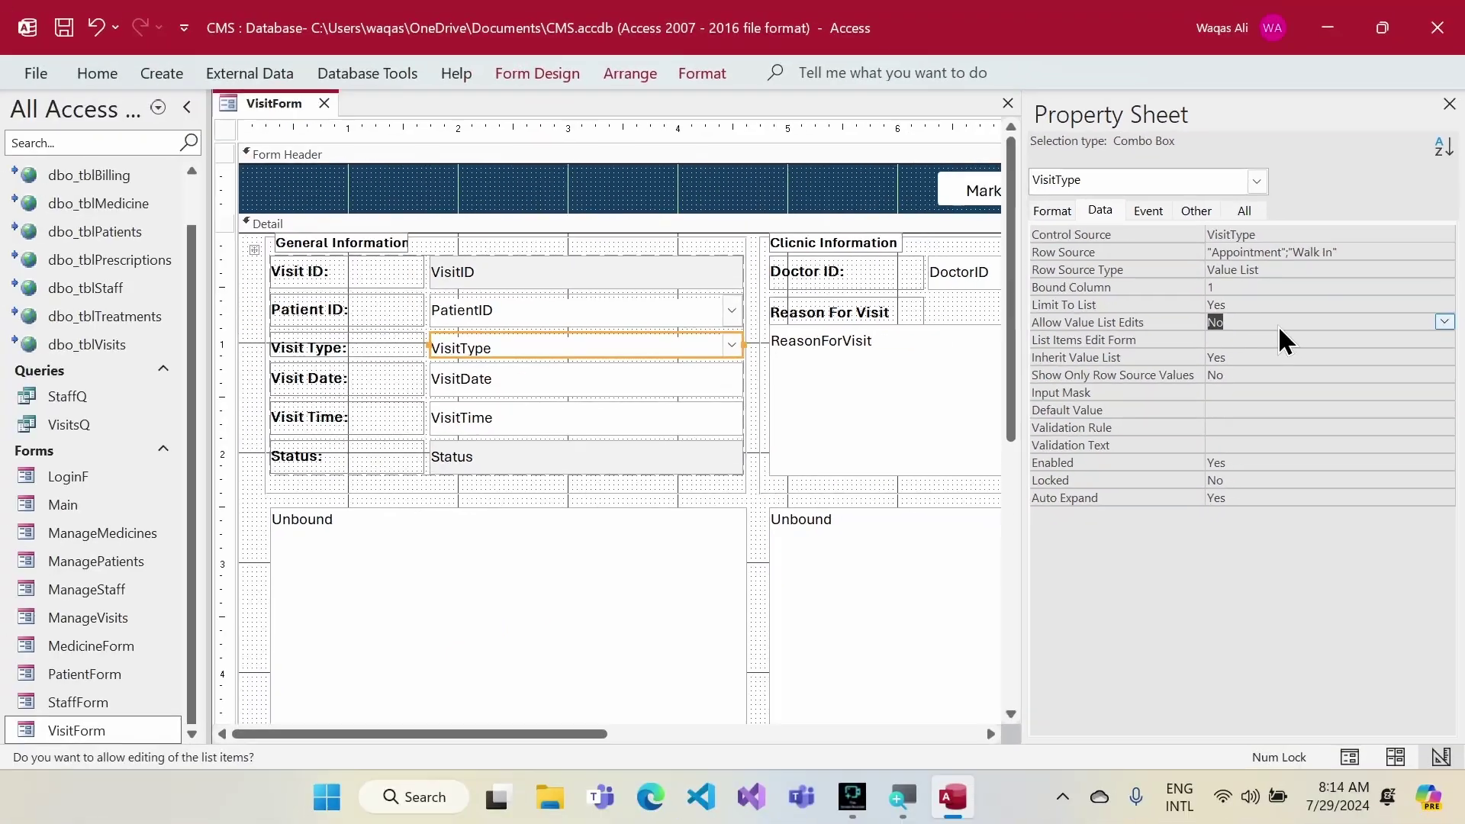
- Set the VisitType combo box's column count to 1 and its height to 0.3"
left_click(1051, 211)
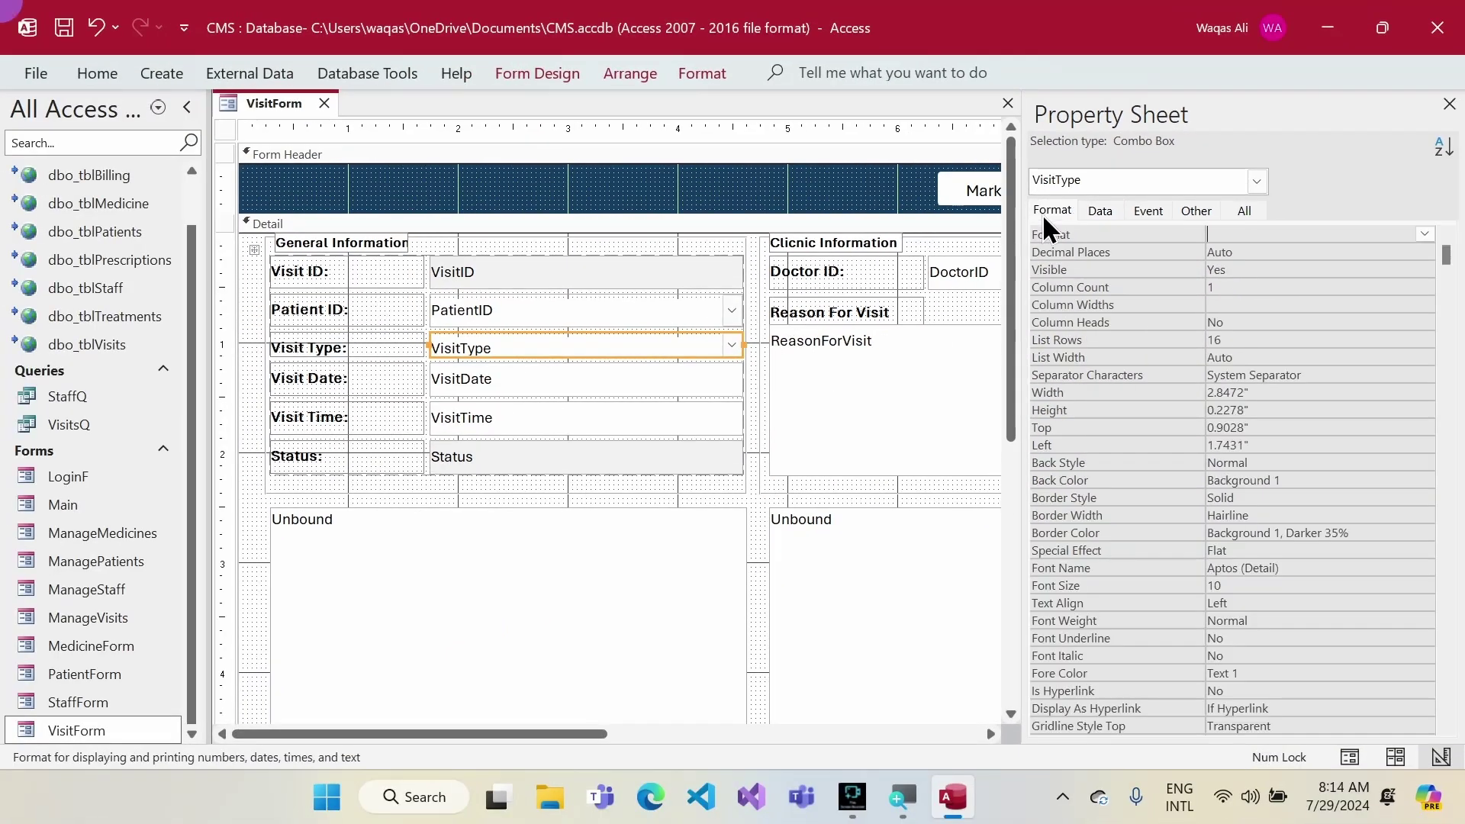
left_click(1220, 286)
type("1")
left_click(1148, 406)
type("0.3")
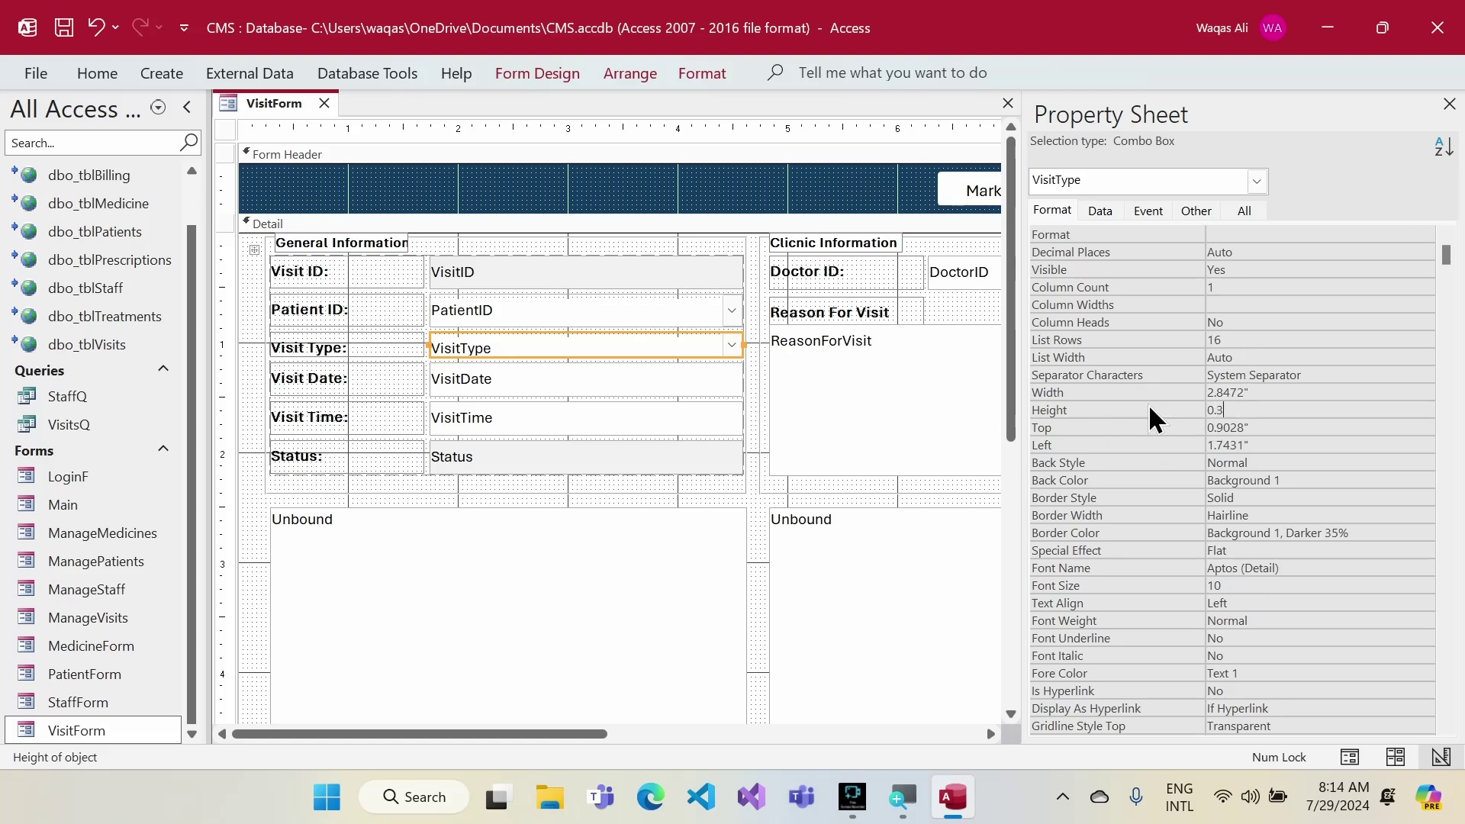
key("Return")
scroll(1188, 558, "down", 5)
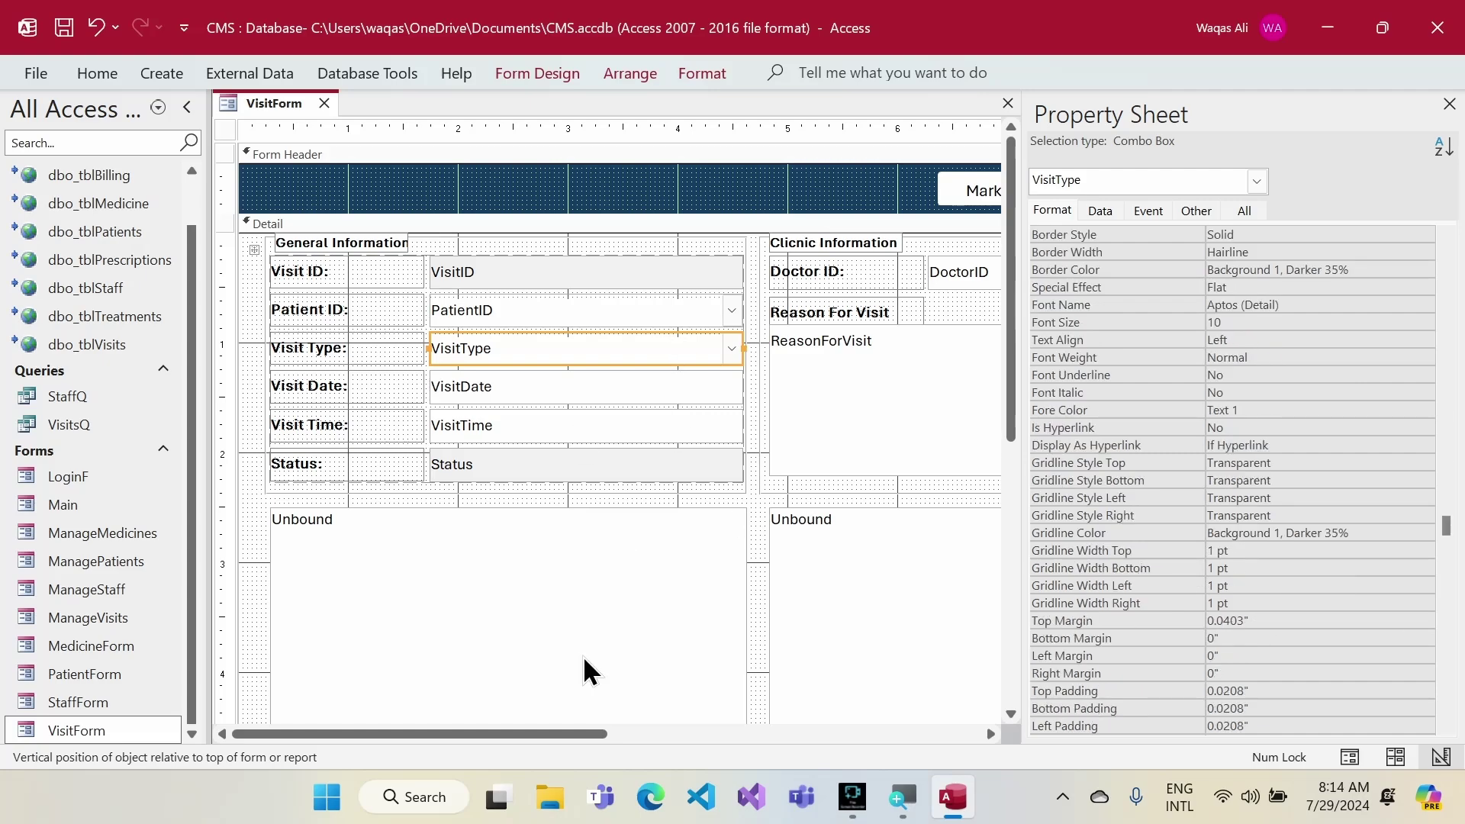
- Change the DoctorID text box under Clinic Information to a combo box
left_click_drag(578, 734, 877, 737)
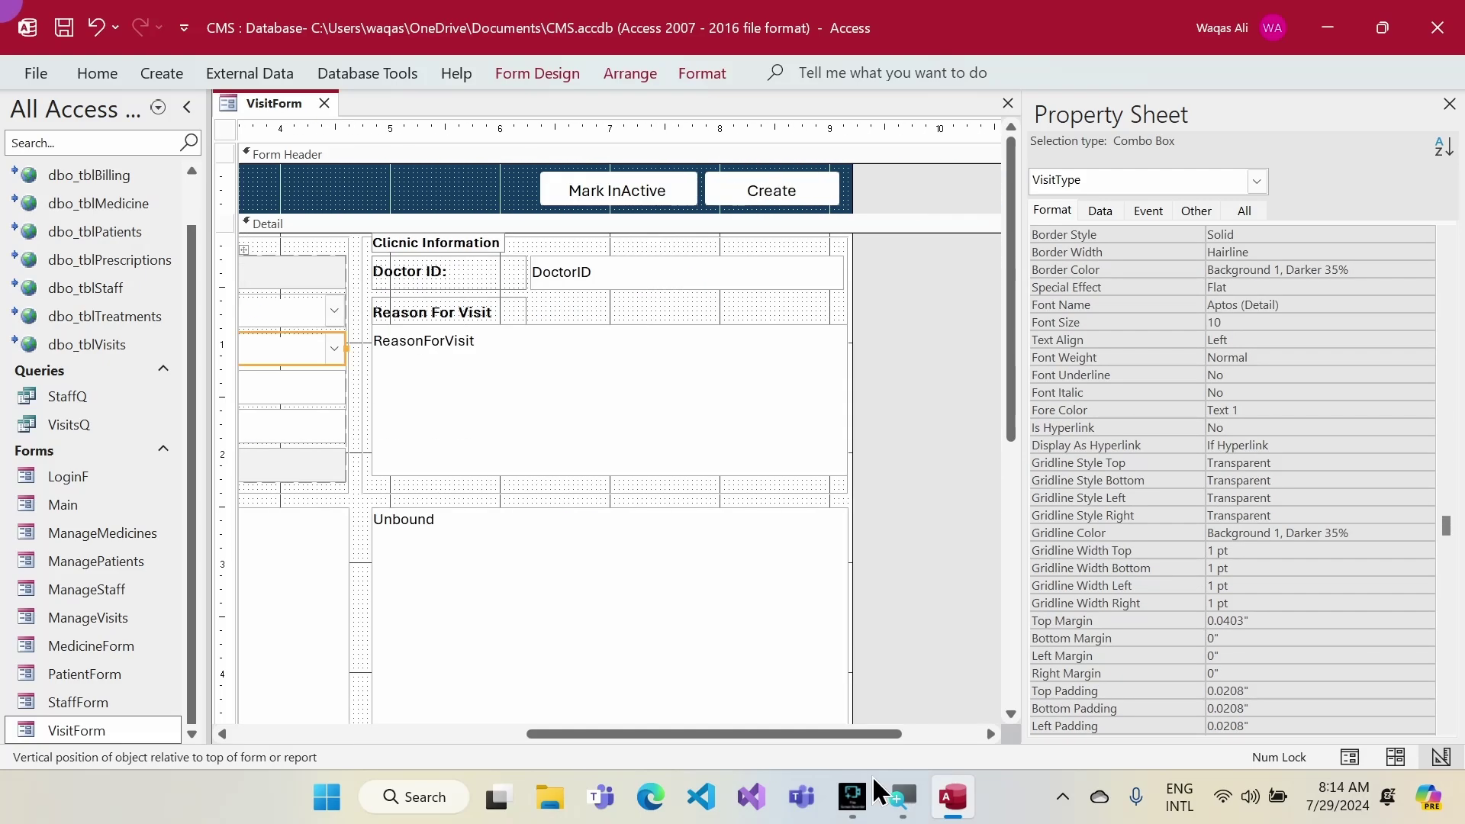
left_click(637, 283)
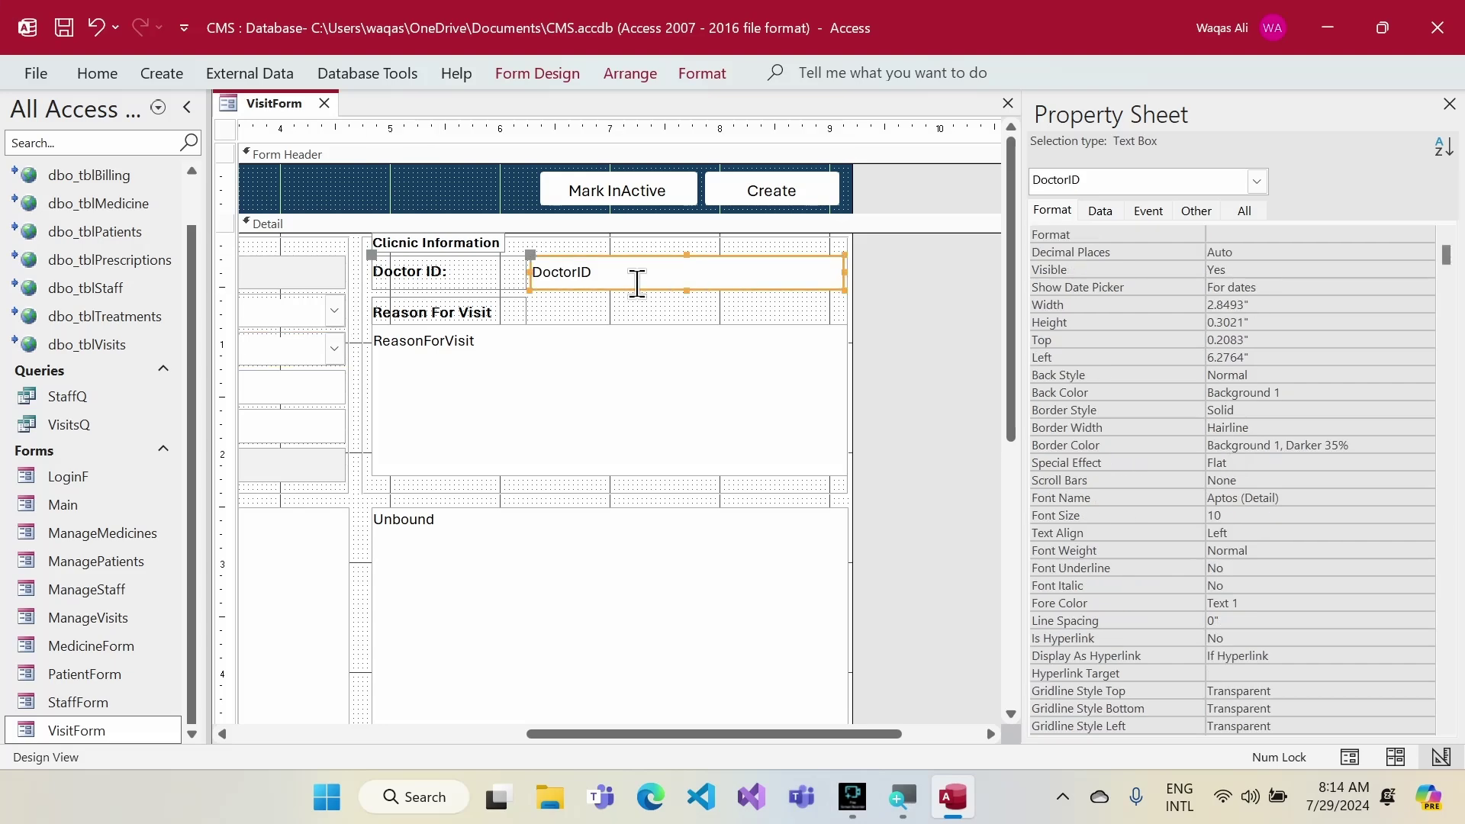
right_click(637, 282)
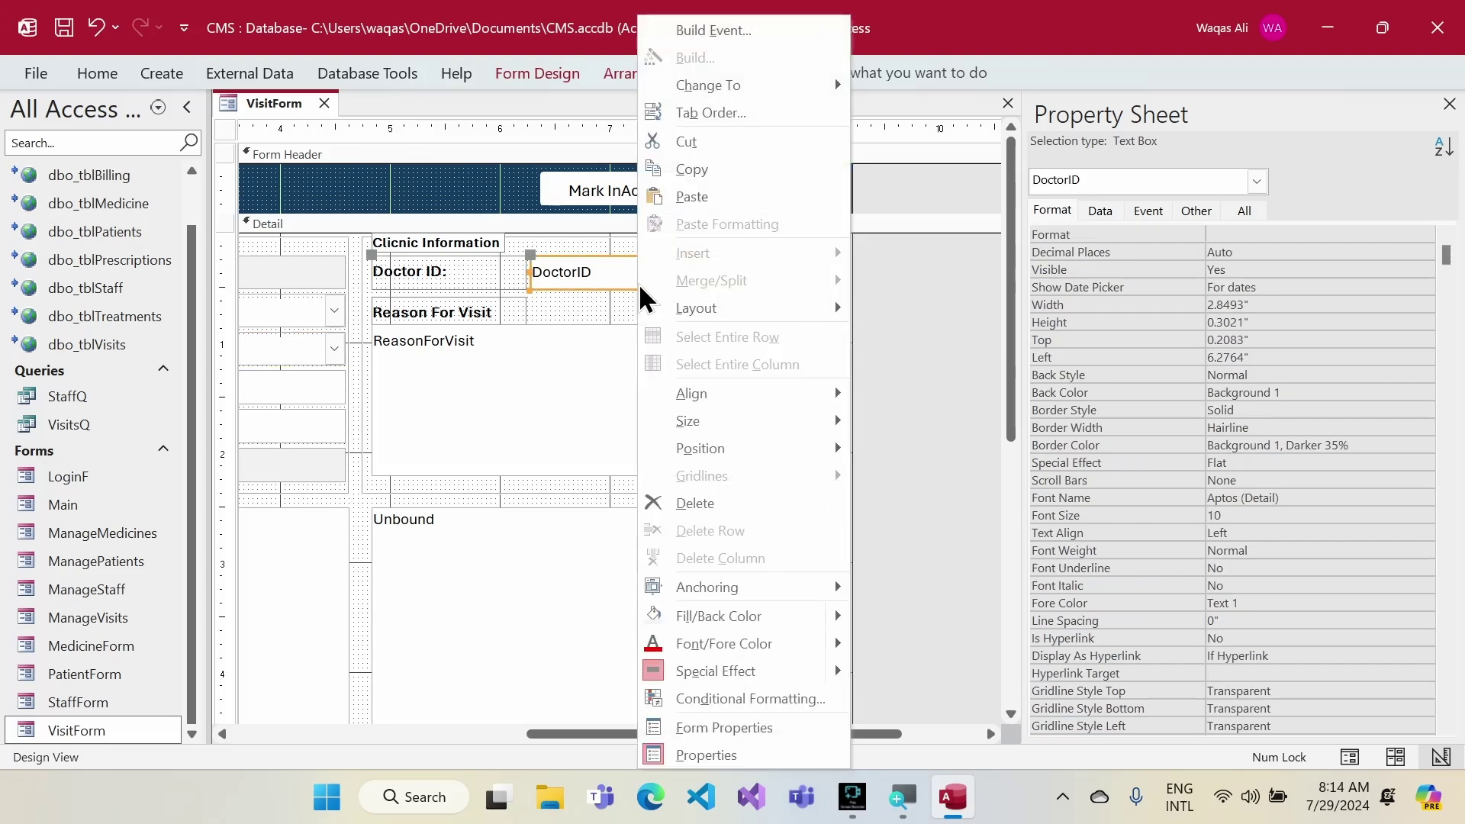
mouse_move(774, 87)
left_click(957, 164)
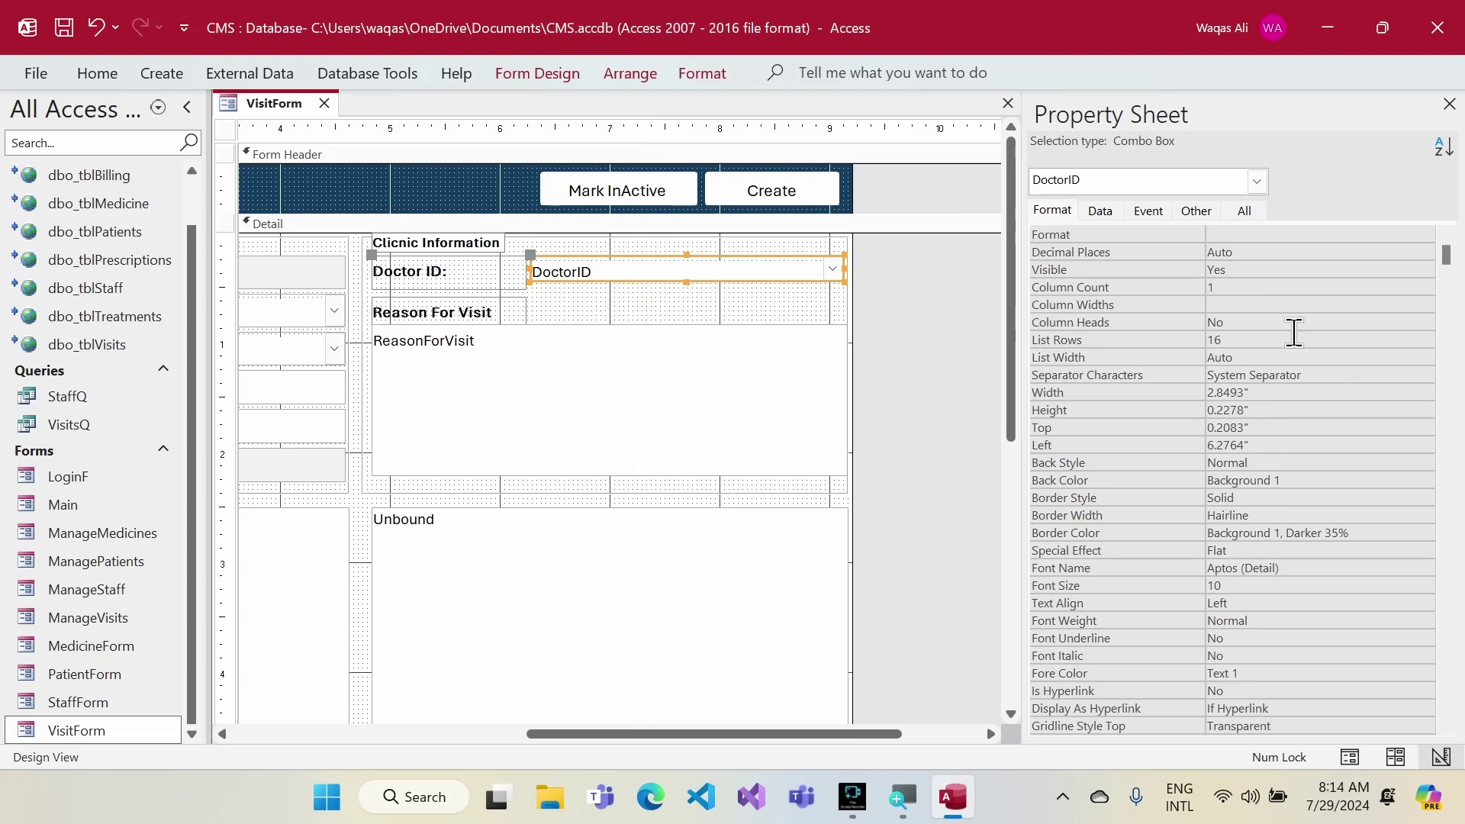
- Start building a row source query for the DoctorID combo box and add the linked table dbo_tblStaff to it
left_click(1099, 218)
left_click(1228, 252)
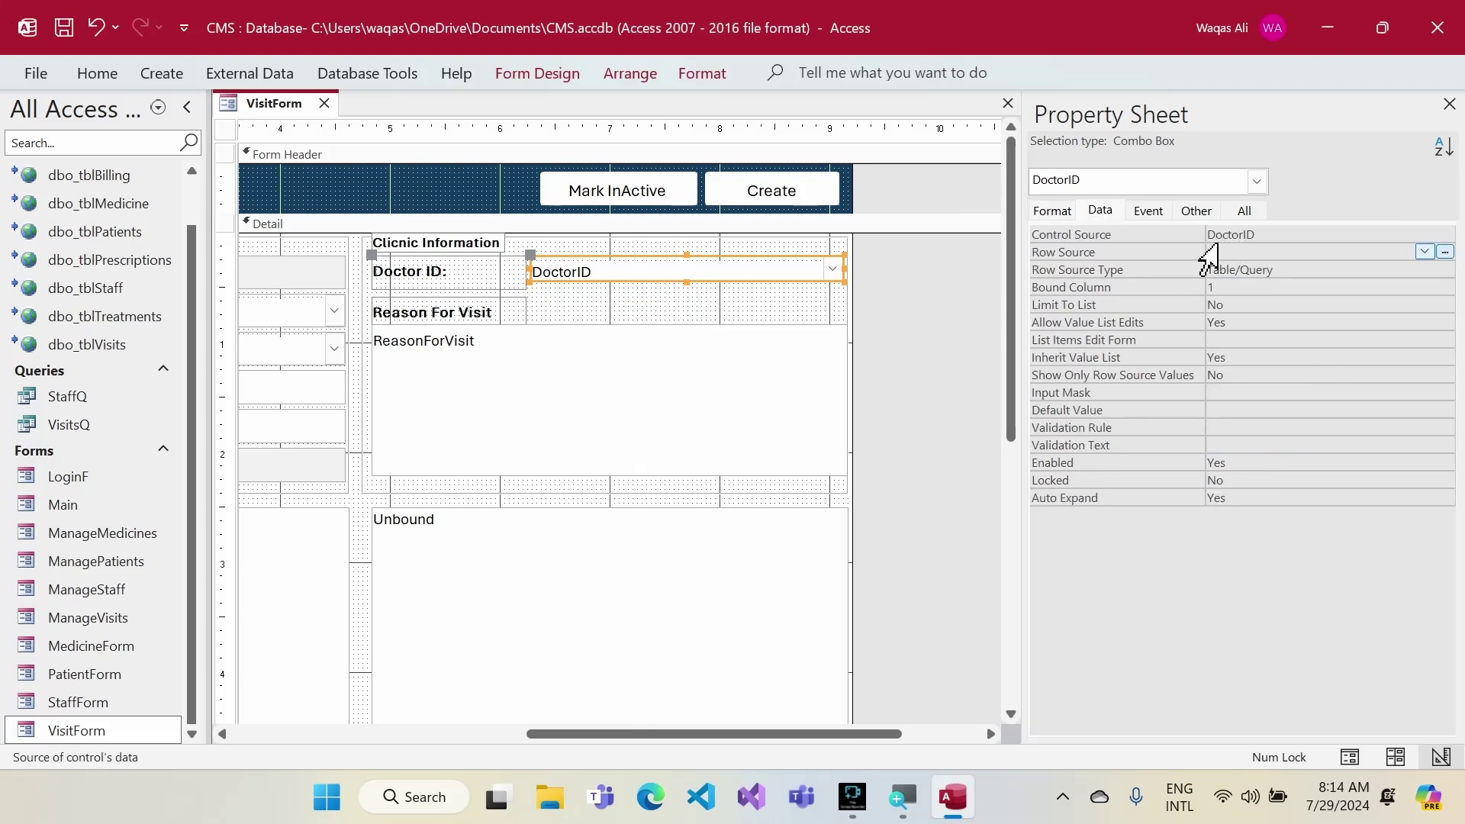
left_click(1444, 252)
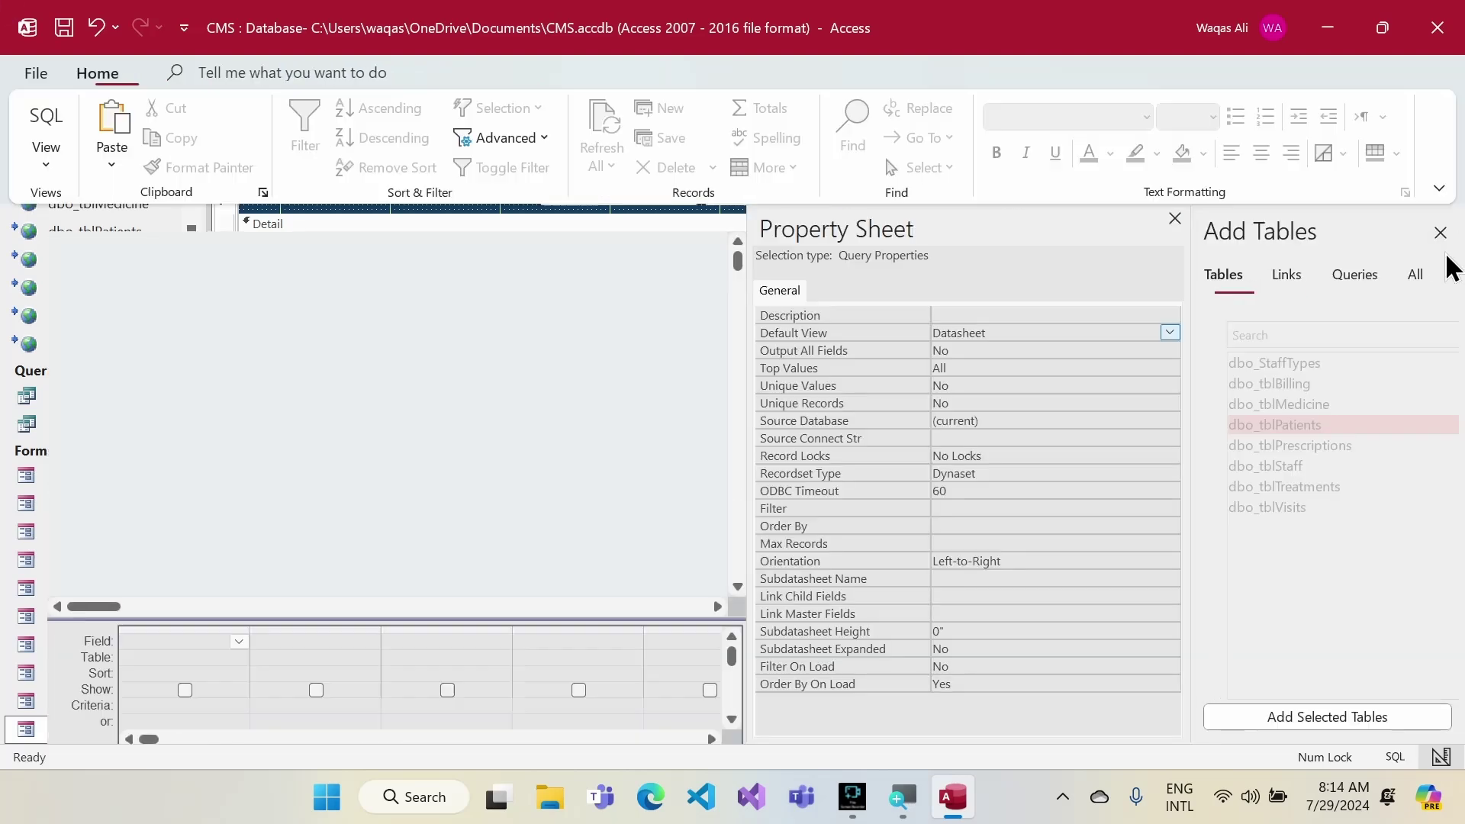
left_click(1178, 220)
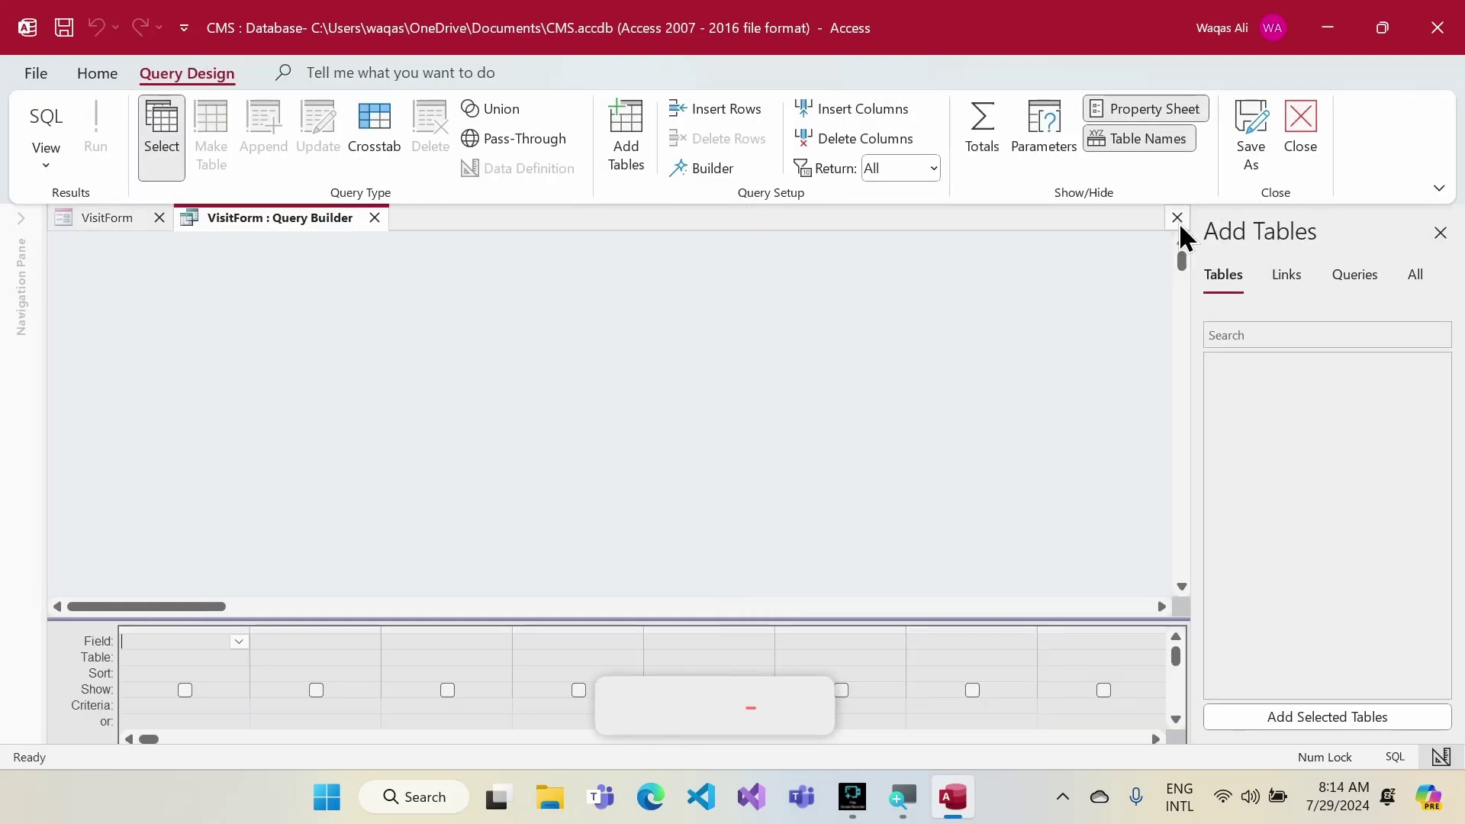
left_click(1288, 275)
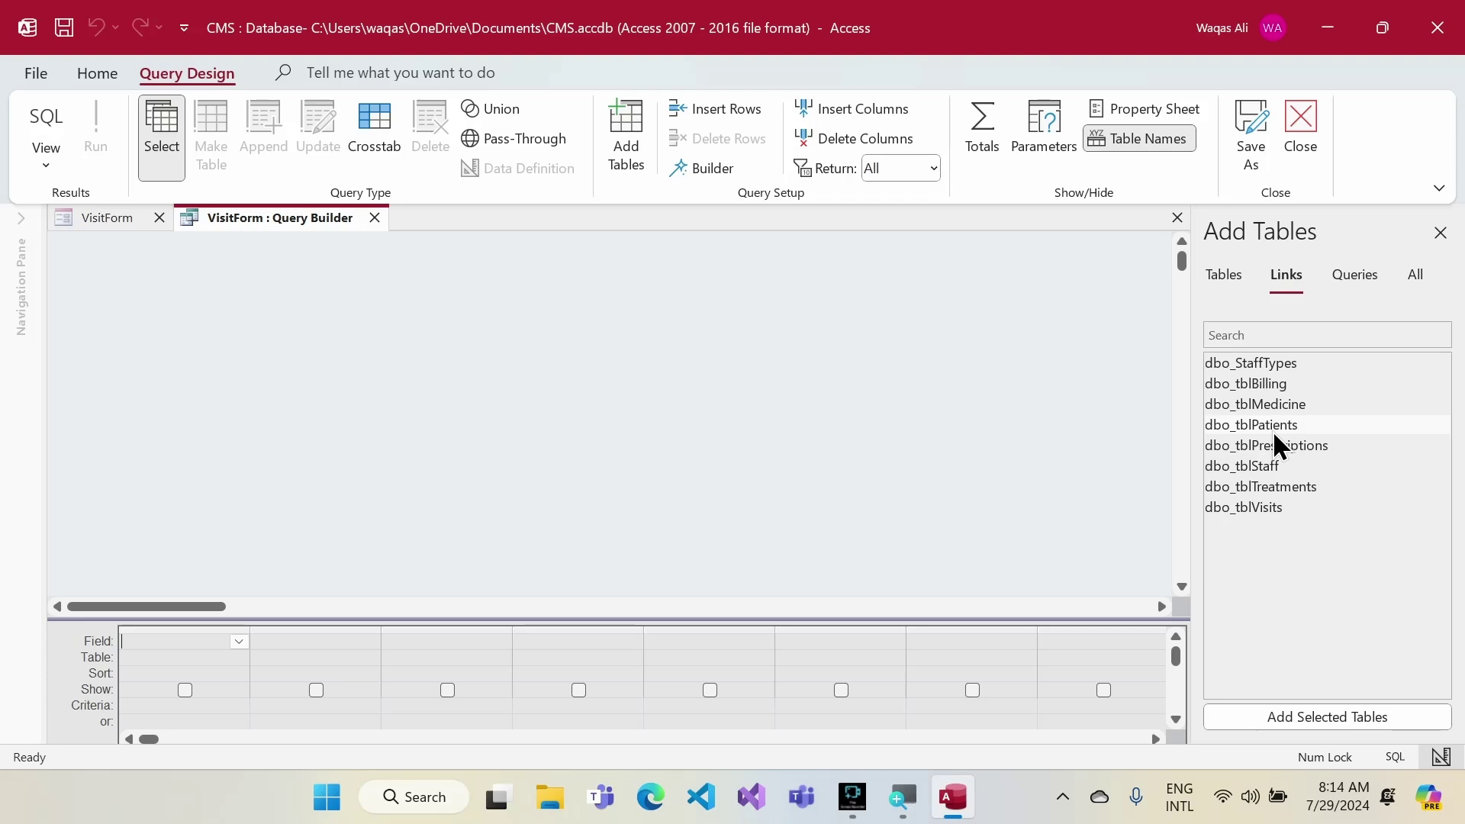
left_click(1273, 426)
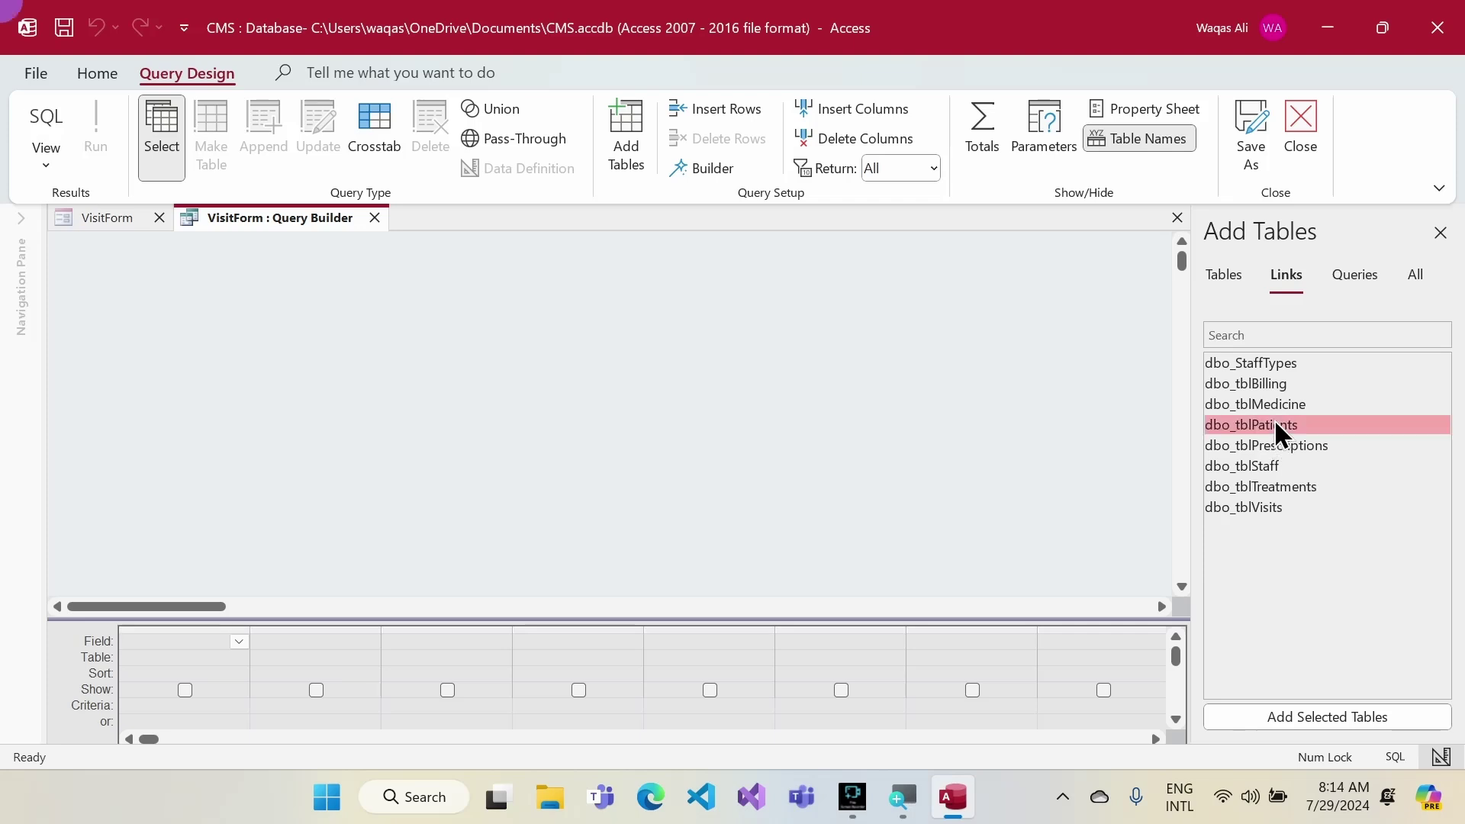
double_click(1262, 461)
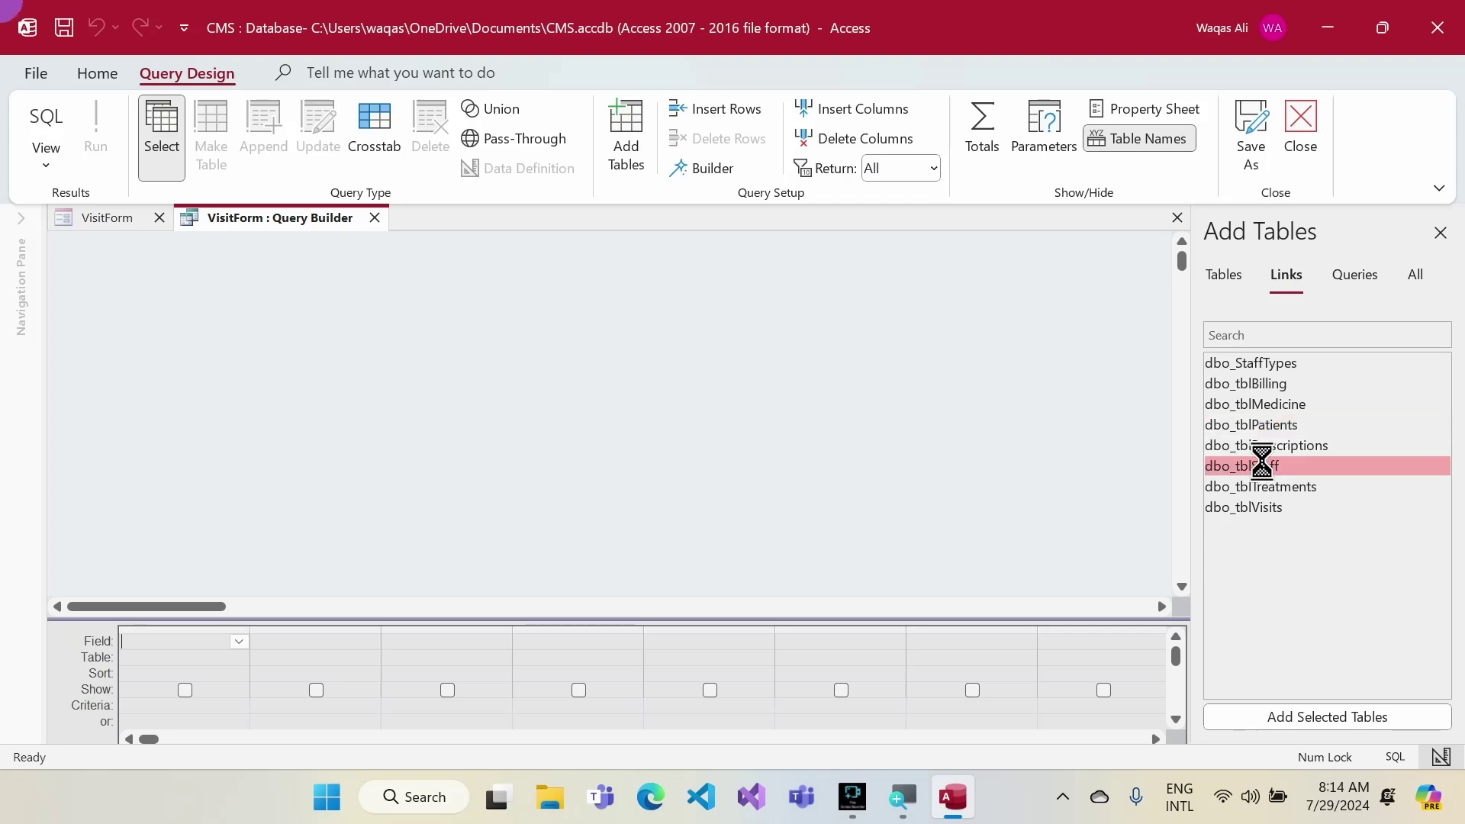
- Add the StaffID and FirstName fields to the query and enlarge the dbo_tblStaff field list to show all its fields
double_click(163, 306)
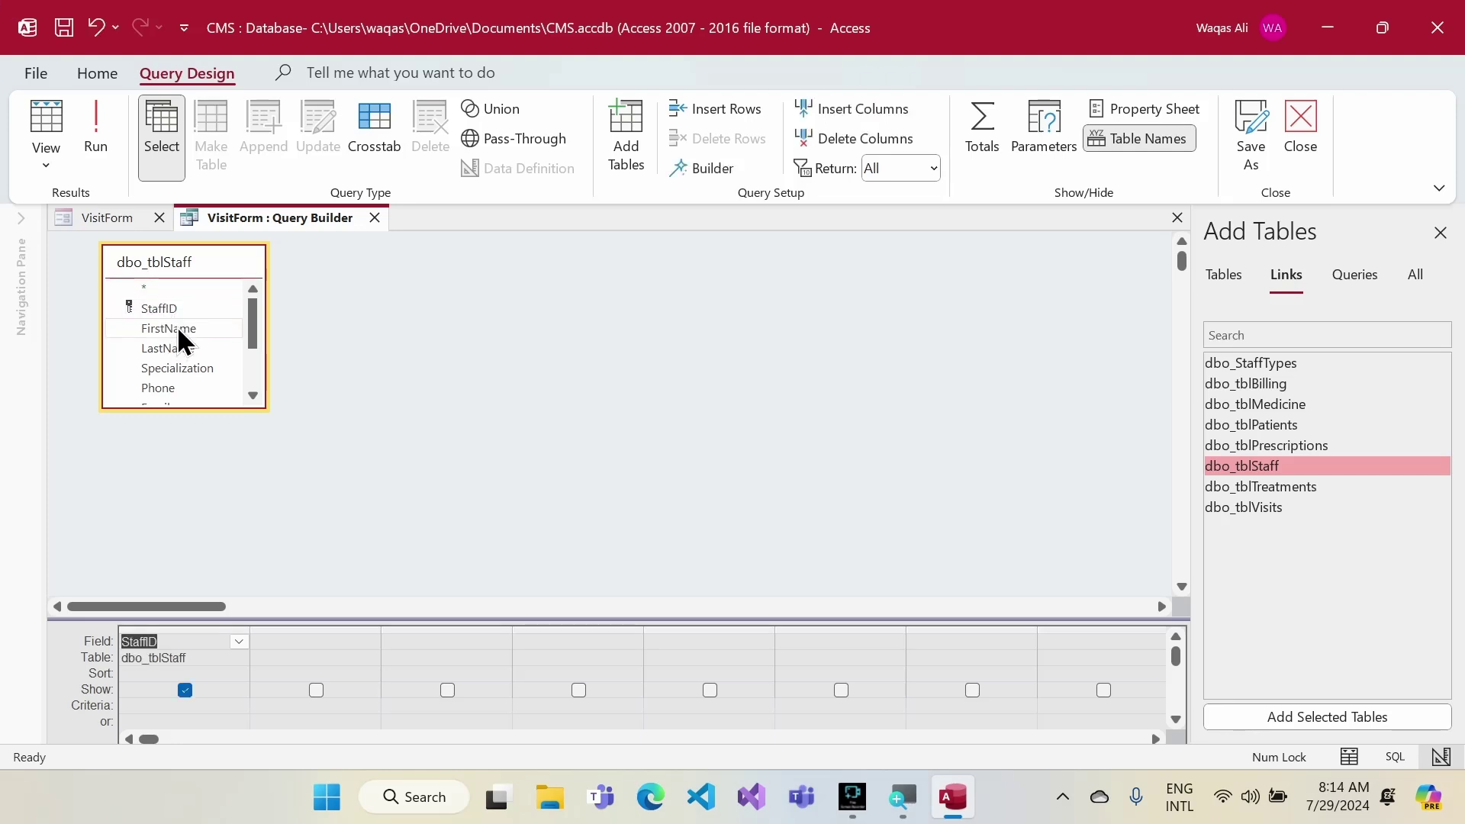
double_click(176, 325)
left_click_drag(194, 408, 195, 519)
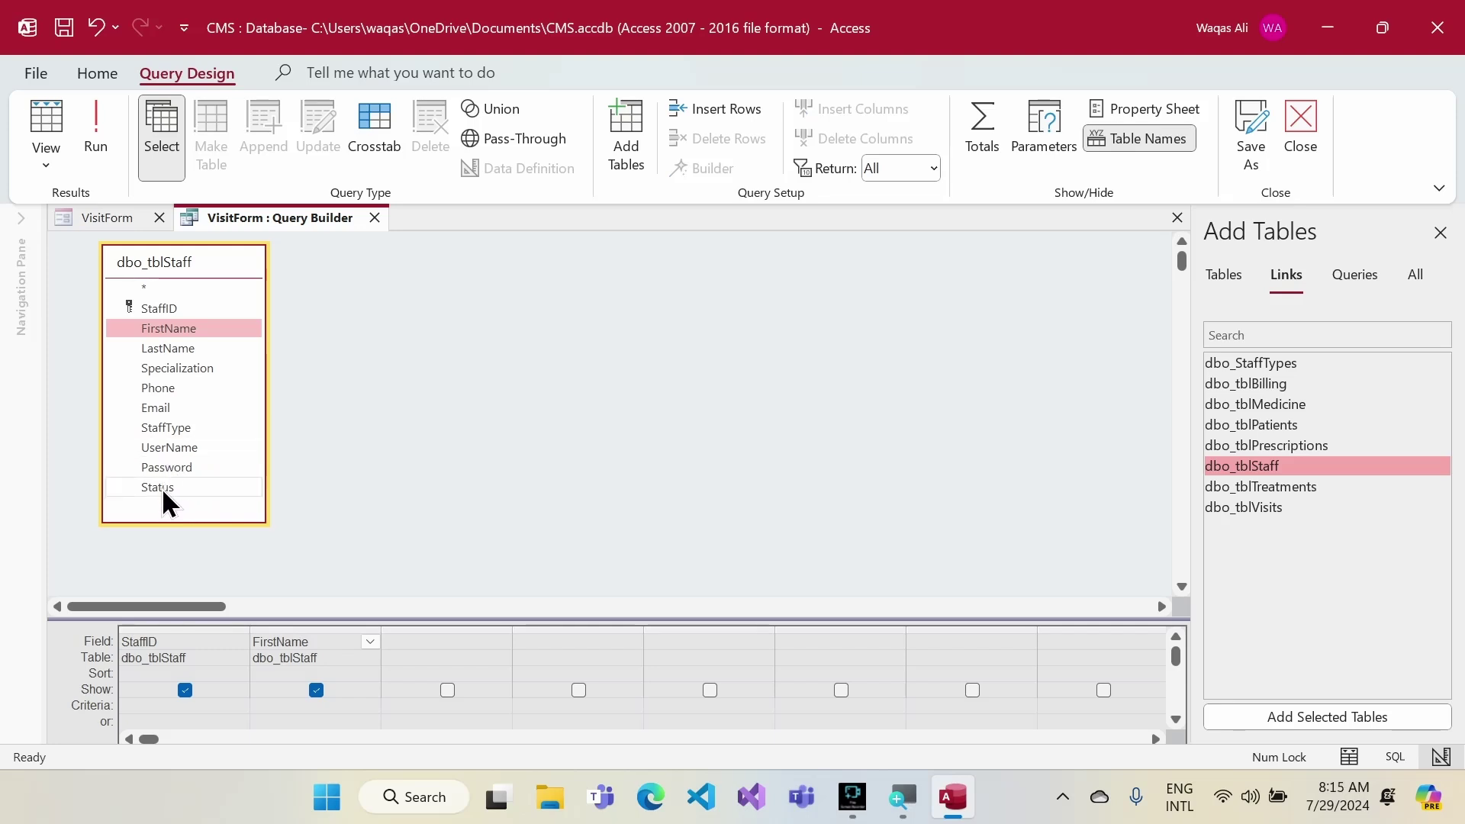
- Add dbo_StaffTypes, join its StaffTypeID to StaffType in dbo_tblStaff, and include dbo_StaffTypes.StaffType and dbo_tblStaff.Status in the query
double_click(1302, 365)
left_click_drag(378, 308, 174, 429)
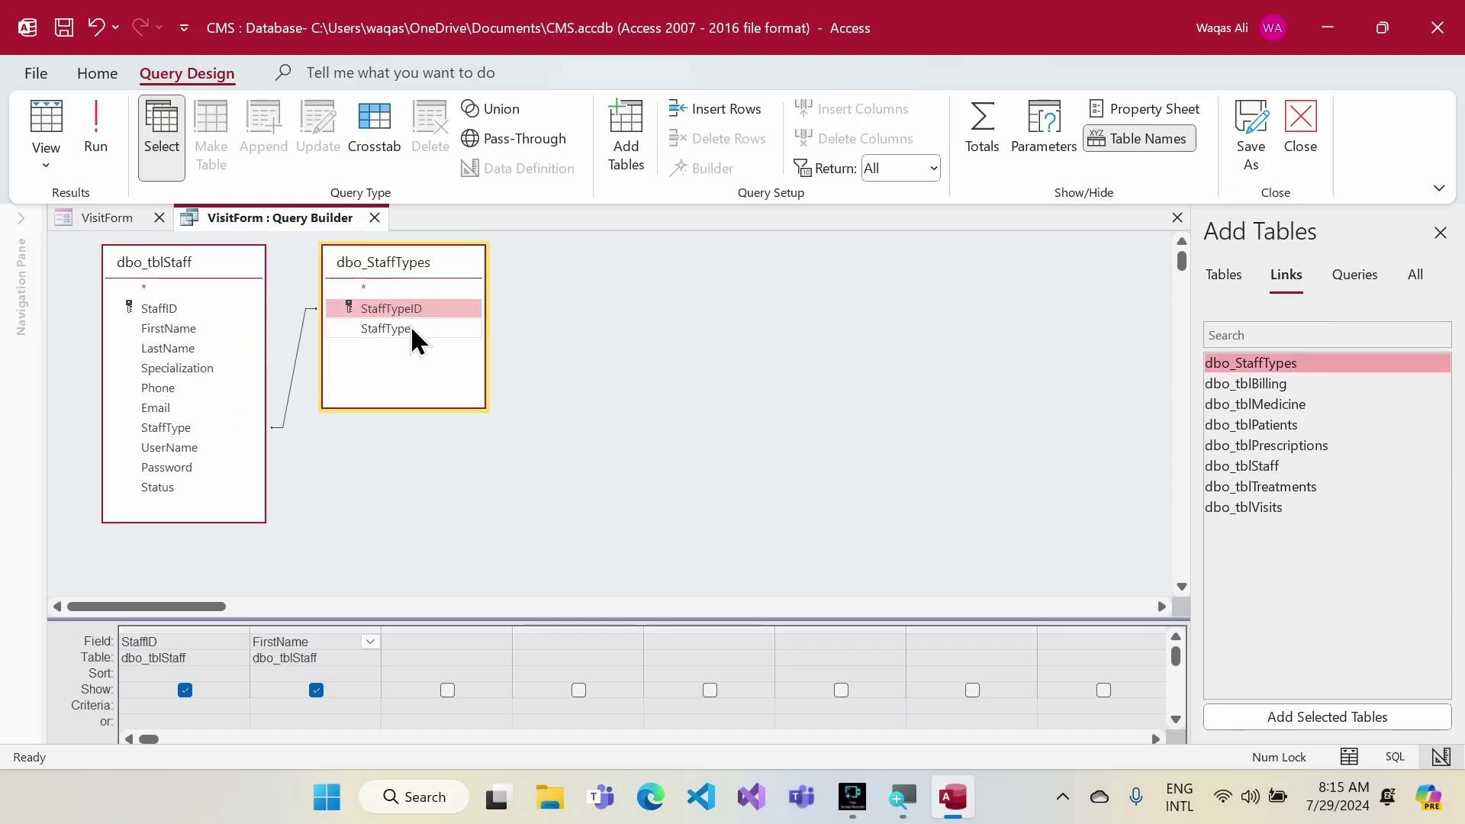
double_click(411, 328)
double_click(175, 486)
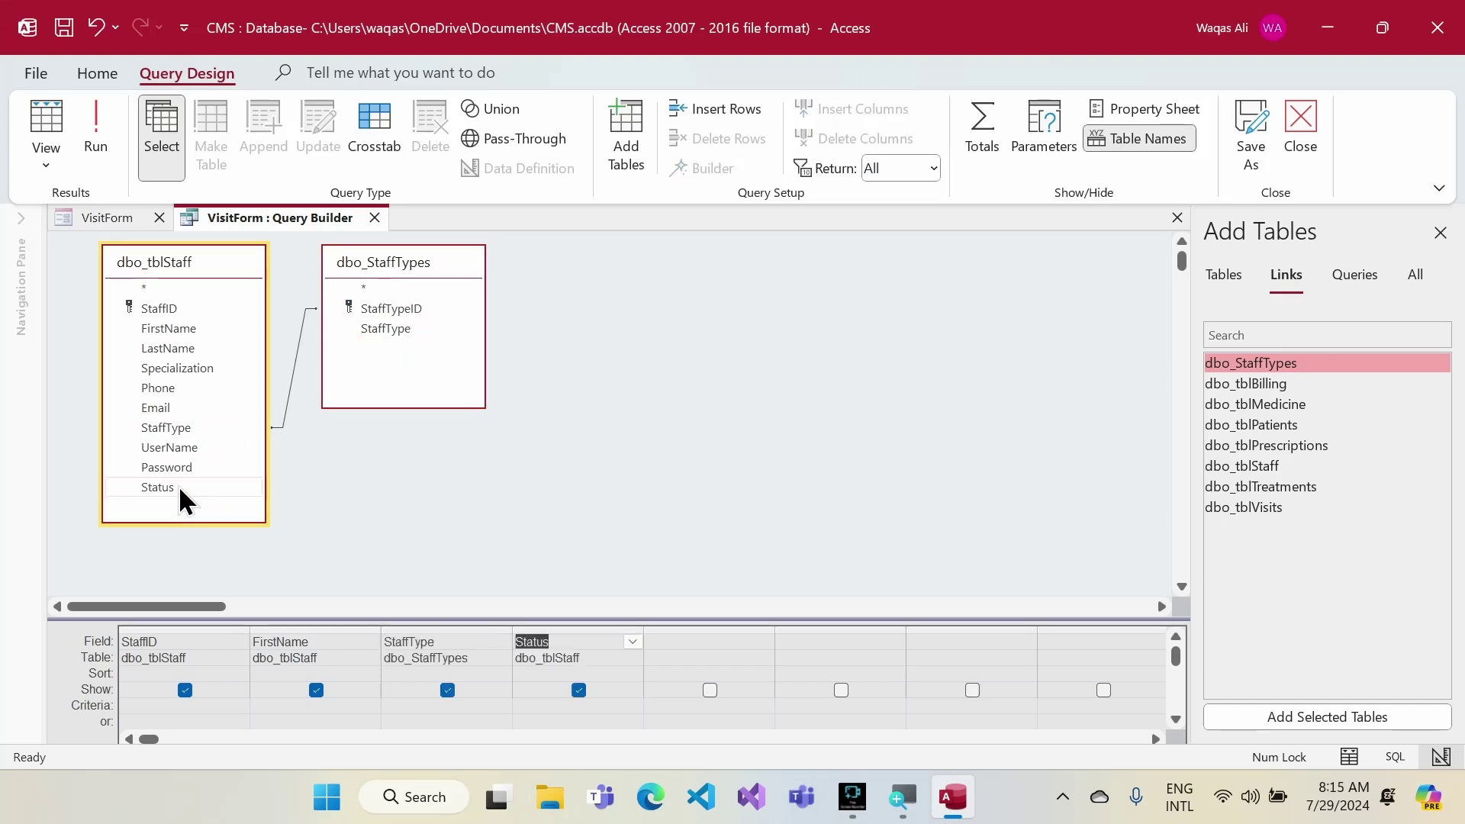
- Run the query to check the staff types and statuses it returns, and go back to its design
left_click(107, 152)
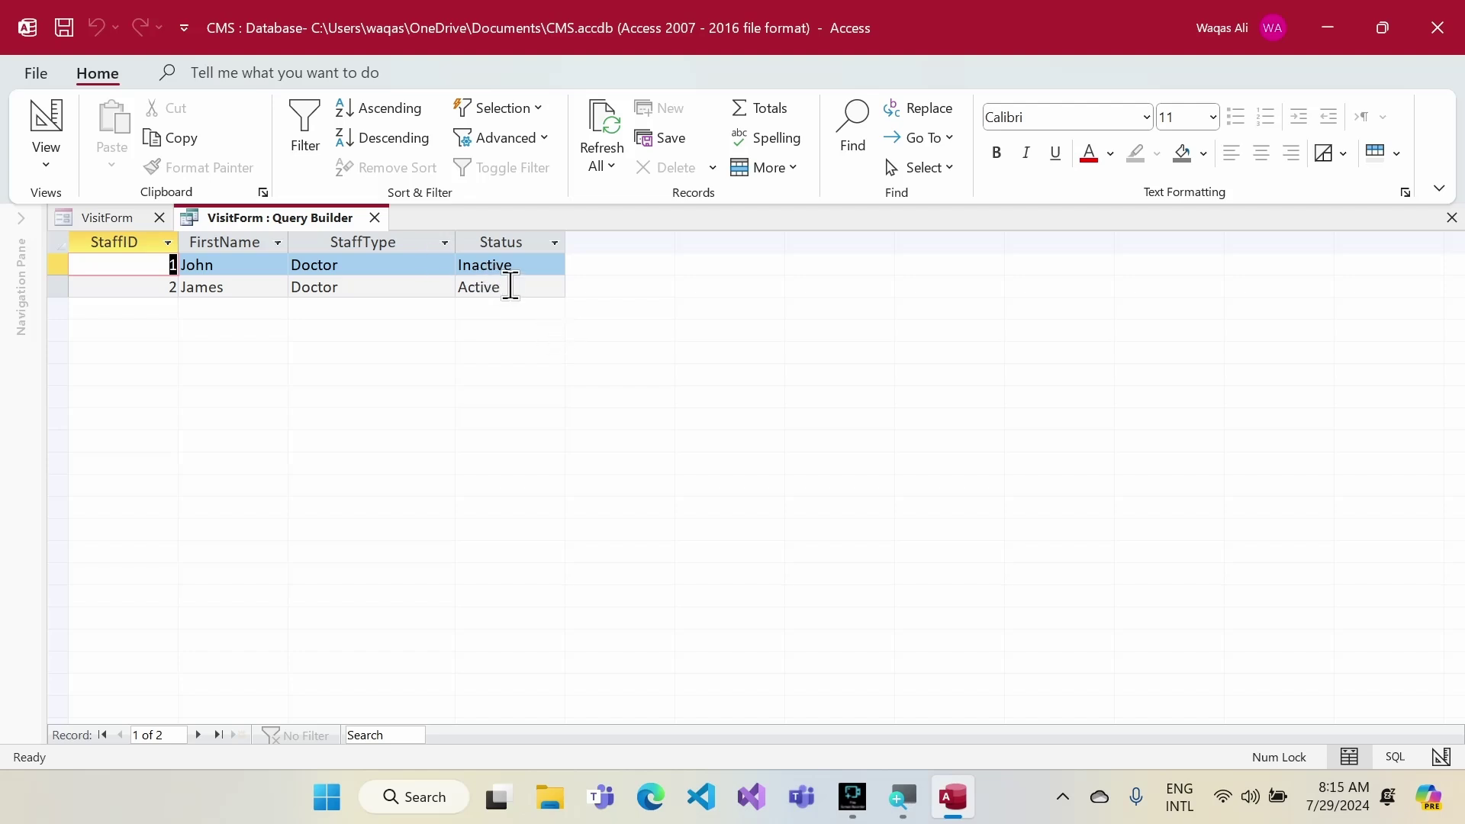
double_click(388, 281)
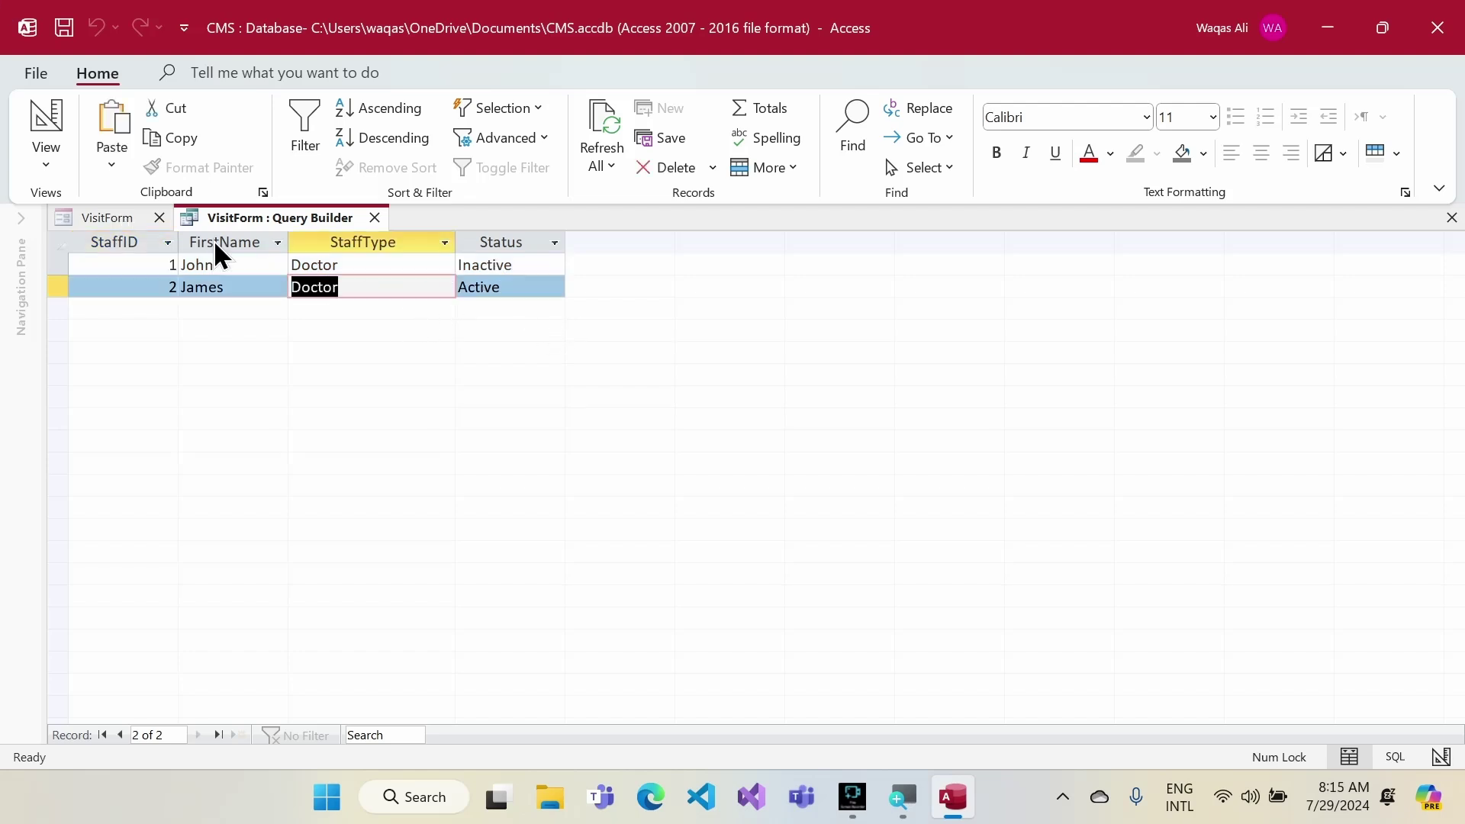
right_click(253, 216)
left_click(319, 330)
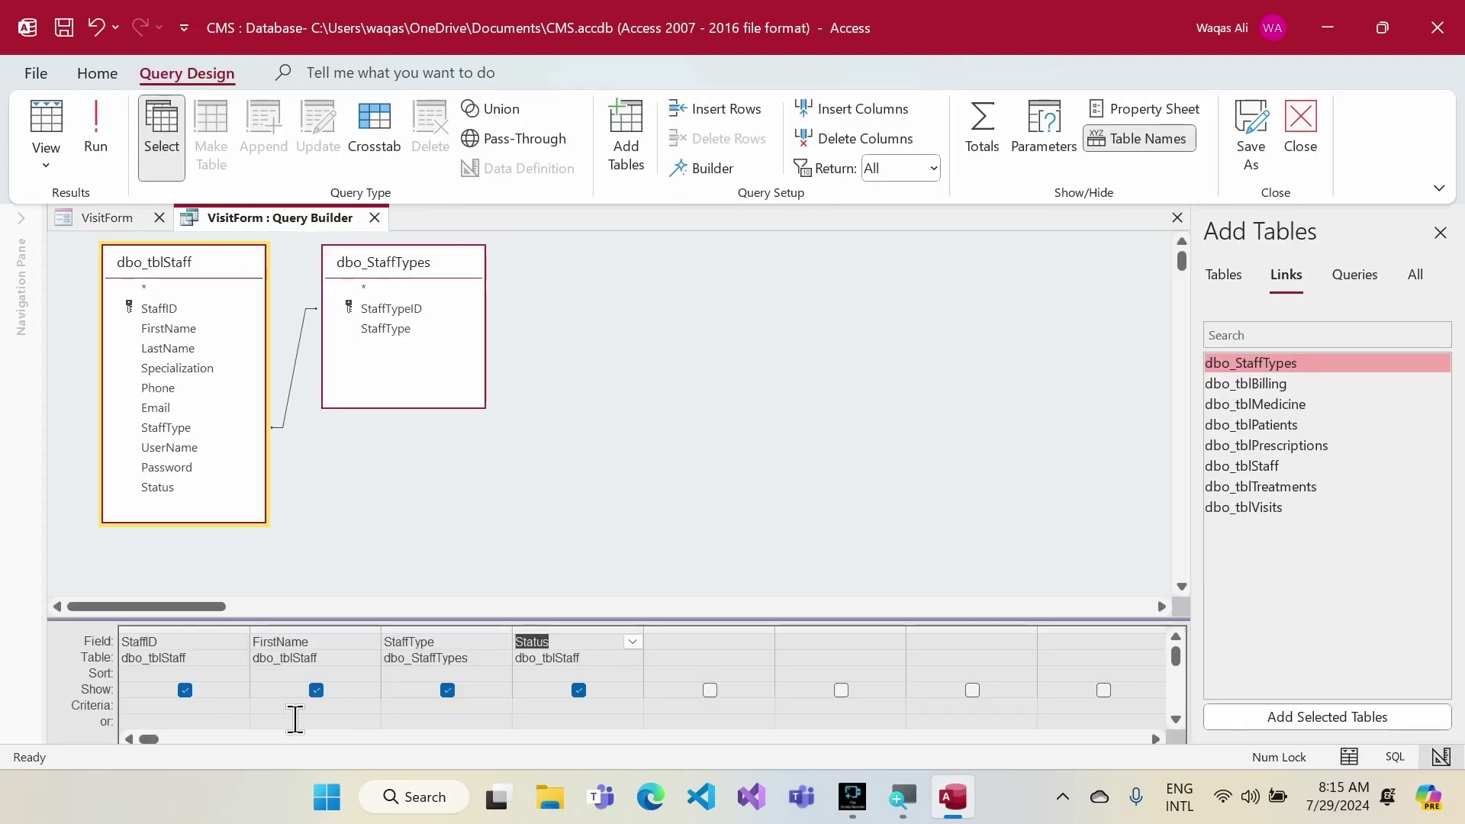
- Limit the query to StaffType Doctor and Status Active, and run it to check the filtering
left_click(419, 709)
type("Doctor")
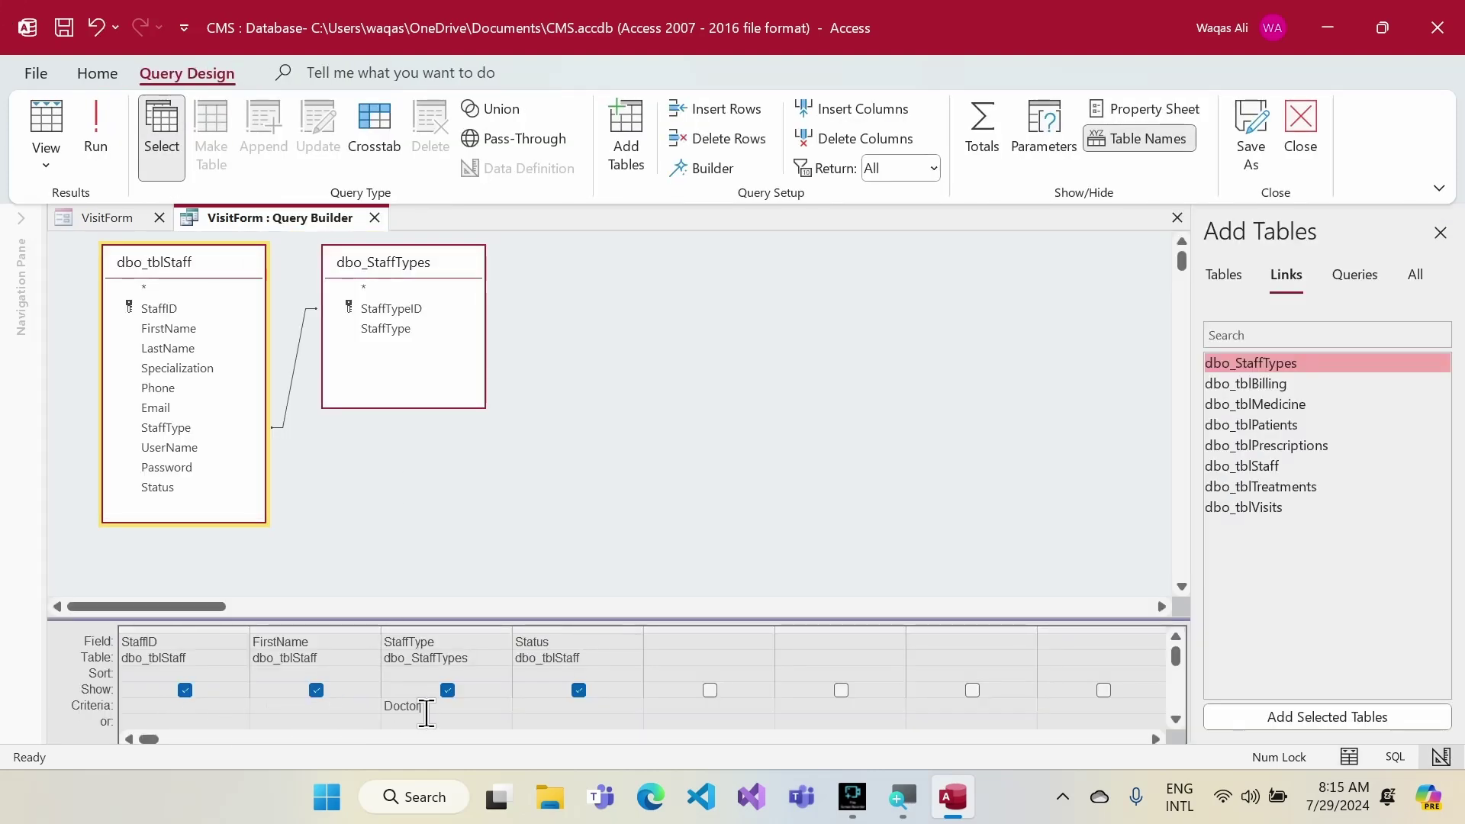
left_click(550, 681)
left_click(95, 131)
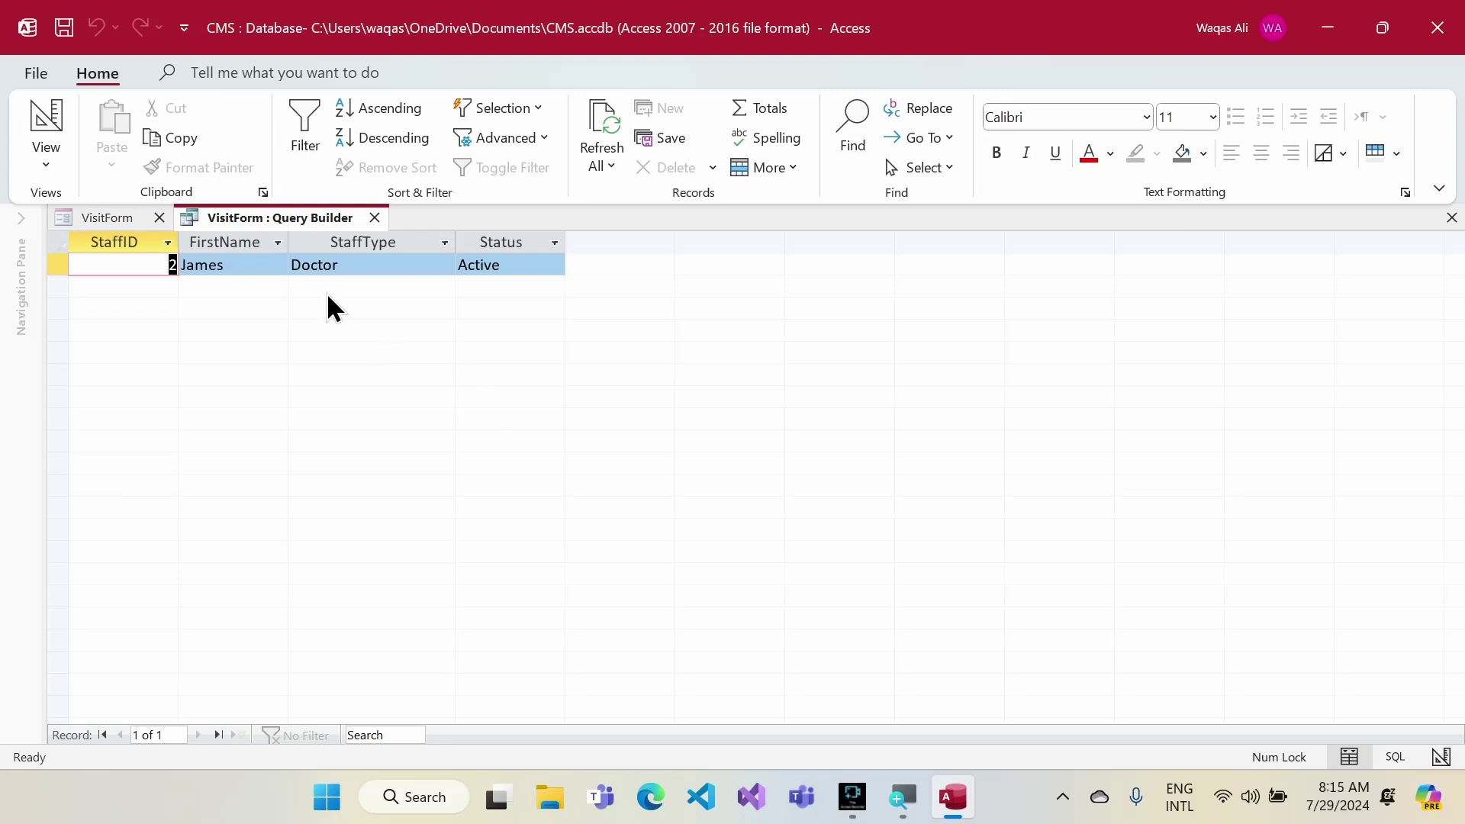
- Save the DoctorID row source query and close the query builder
right_click(266, 218)
left_click(340, 231)
left_click(374, 219)
- Set the DoctorID combo box's column count to 4 and its column widths to 0";1";0";0"
left_click(534, 74)
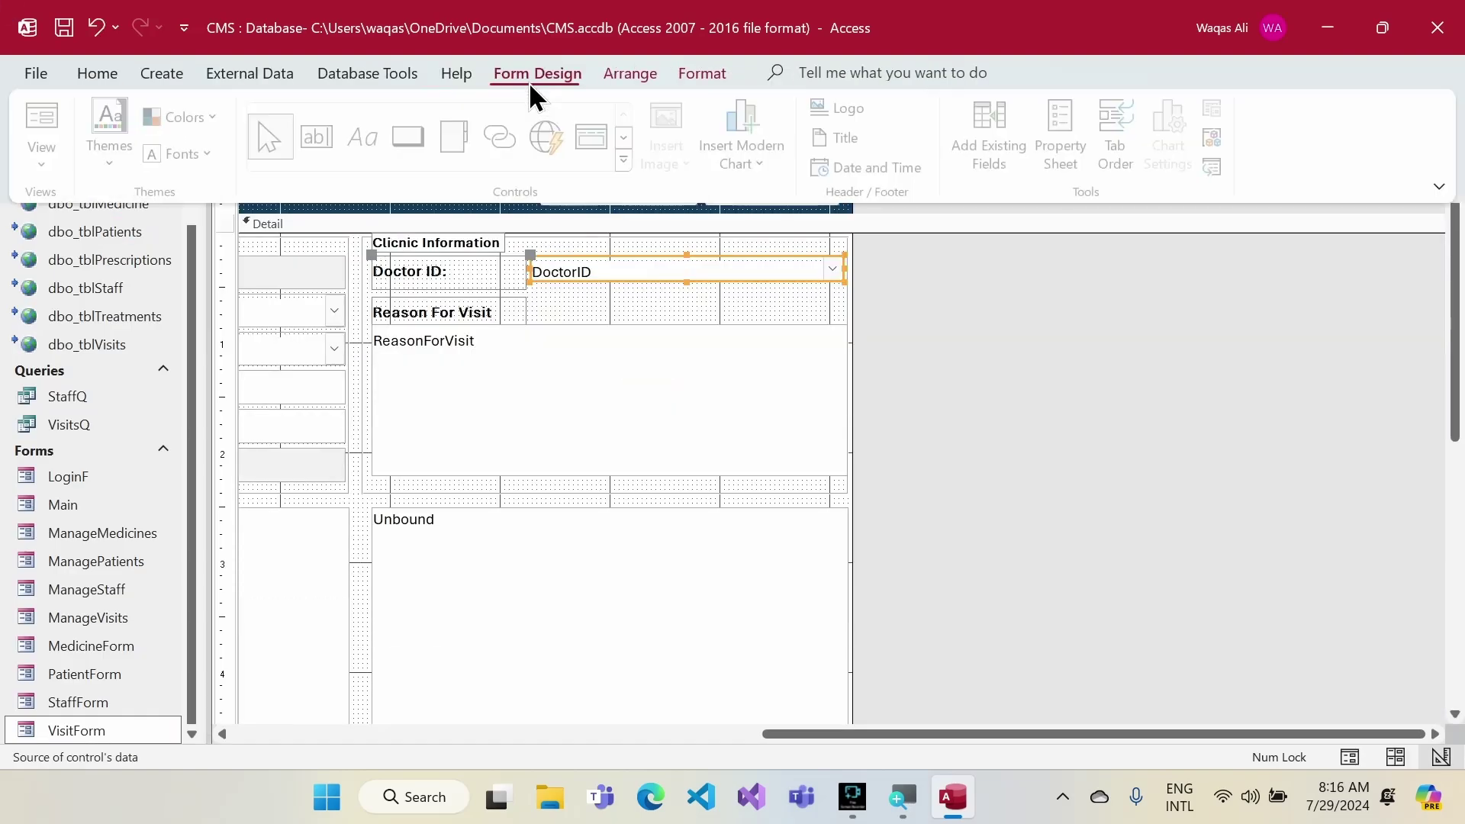
left_click(1065, 138)
left_click(1063, 214)
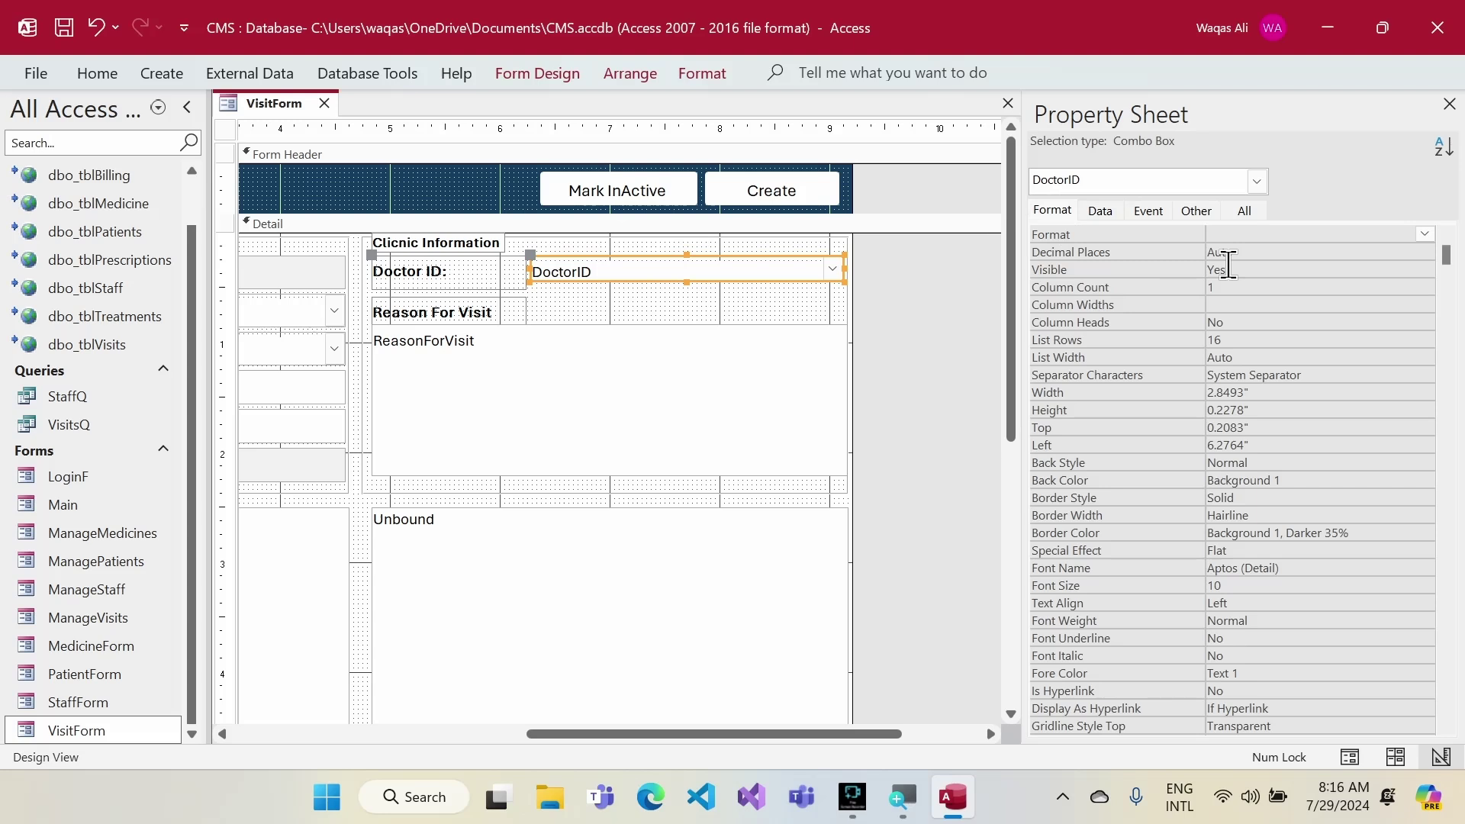
left_click(1151, 288)
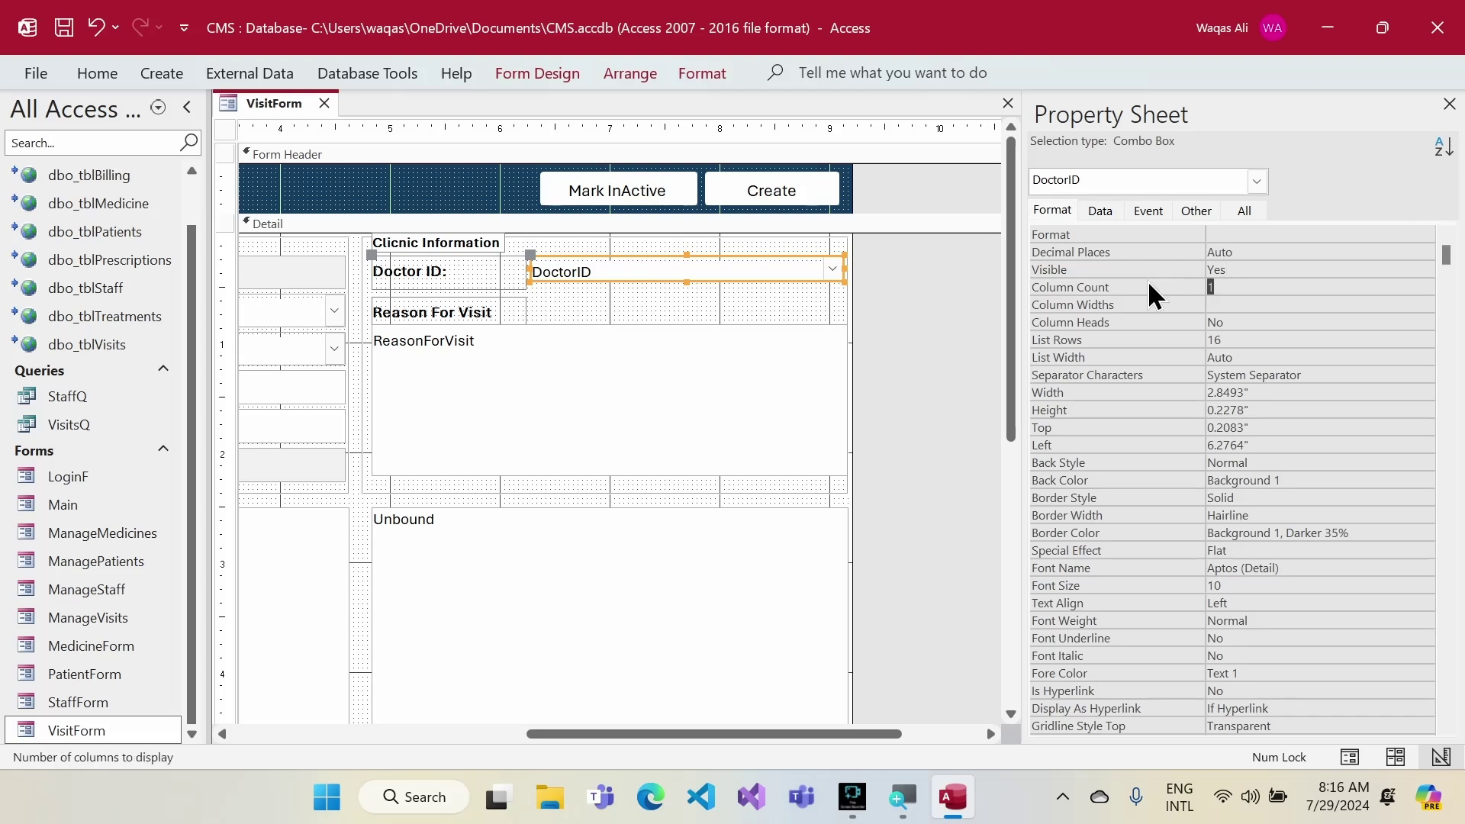
type("4")
key("Return")
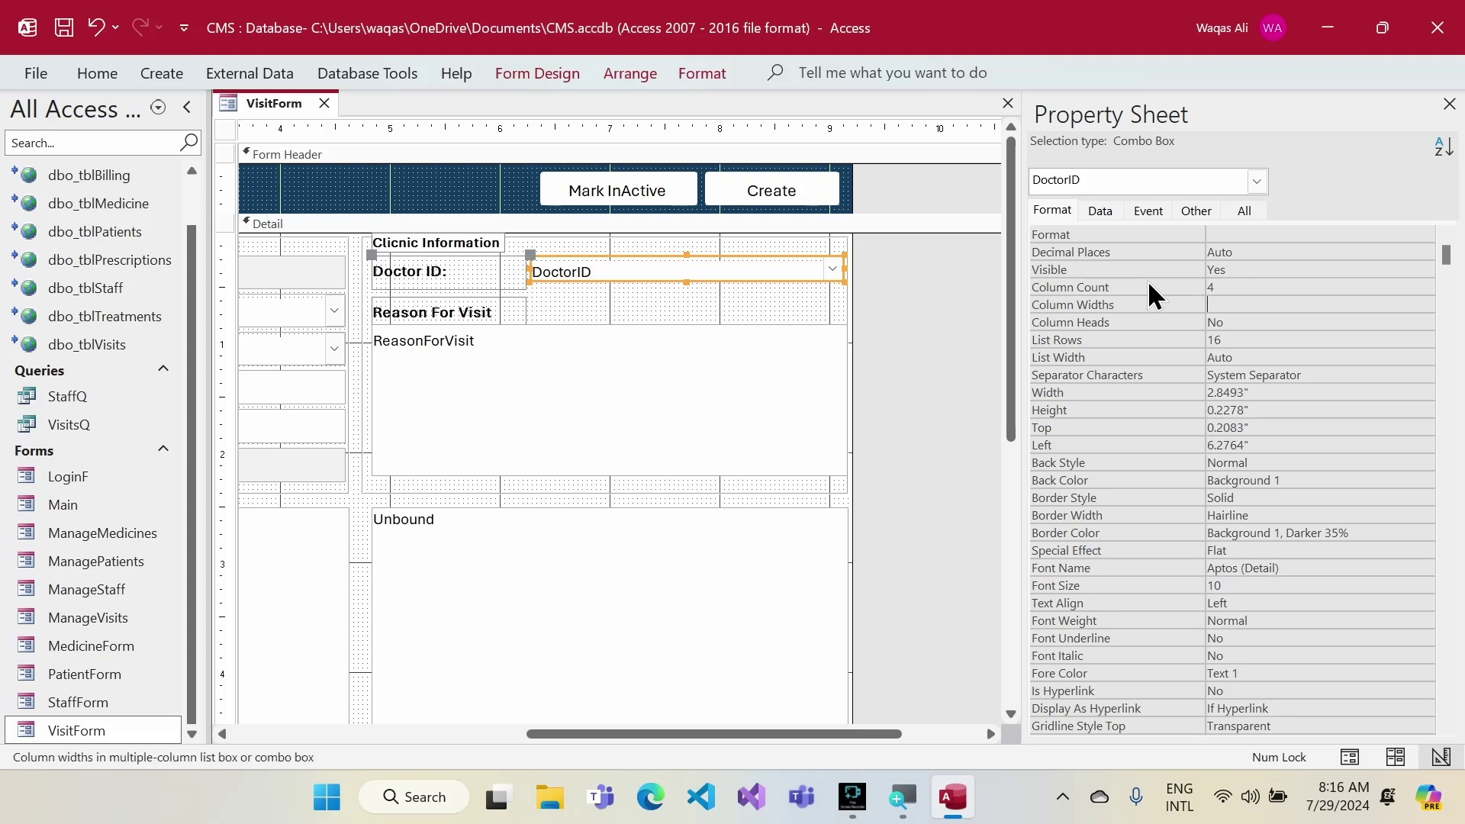
type("0\";1\";0\";0")
key("Return")
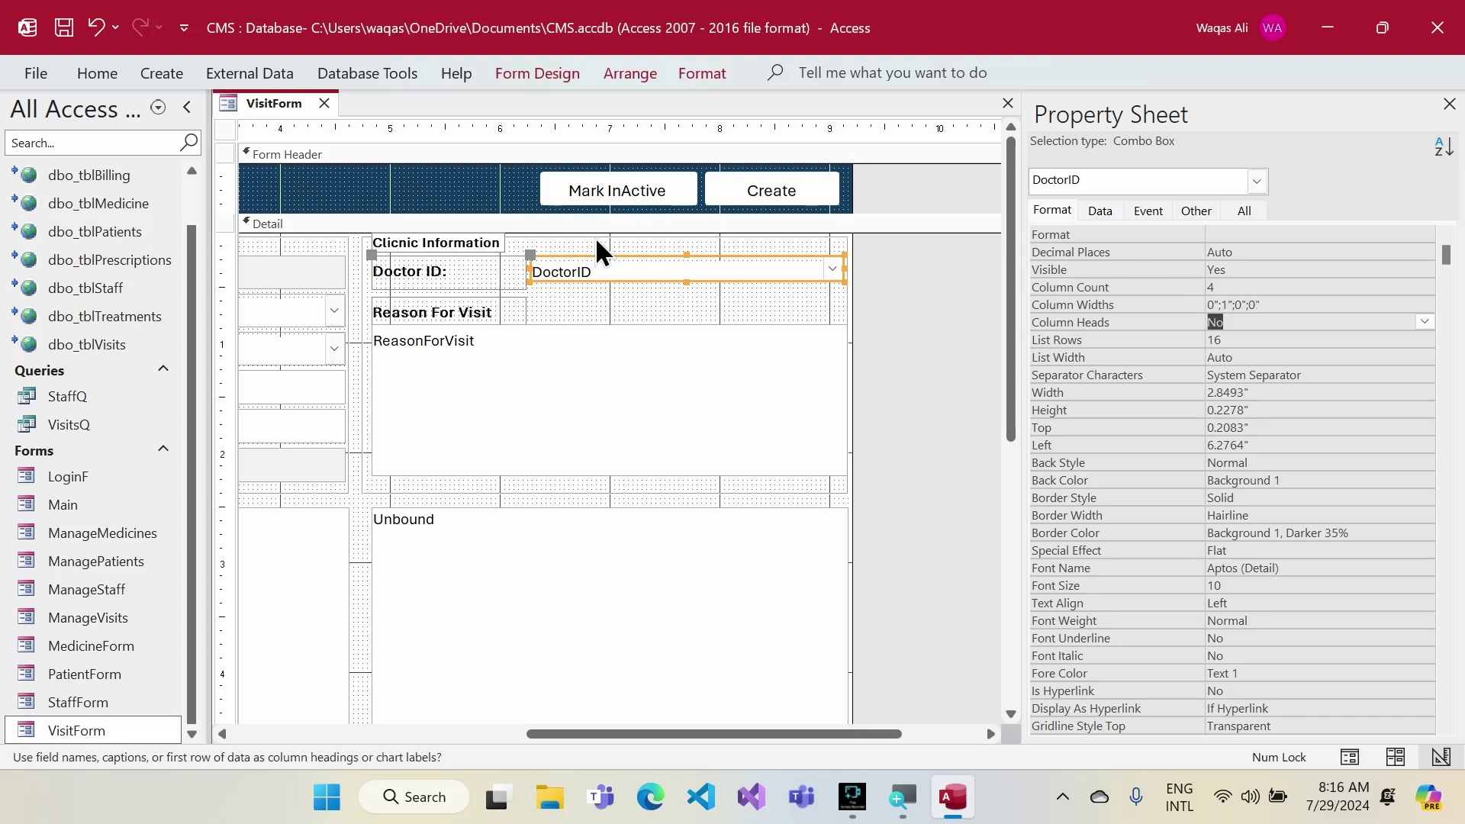
- Set the height of the DoctorID combo box to 0.3" and look through its remaining format properties
left_click(1110, 404)
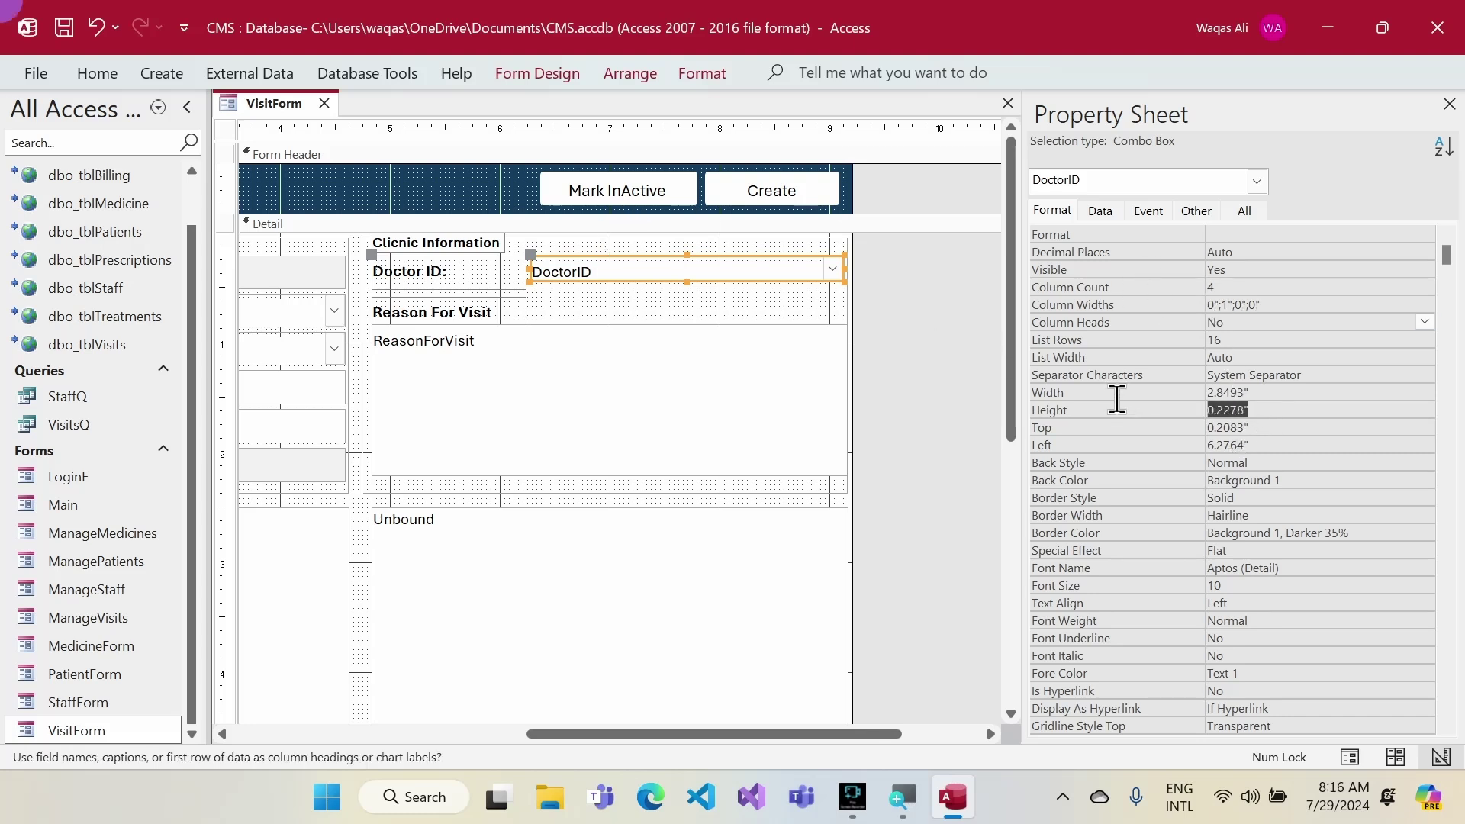
type("0.3")
key("Return")
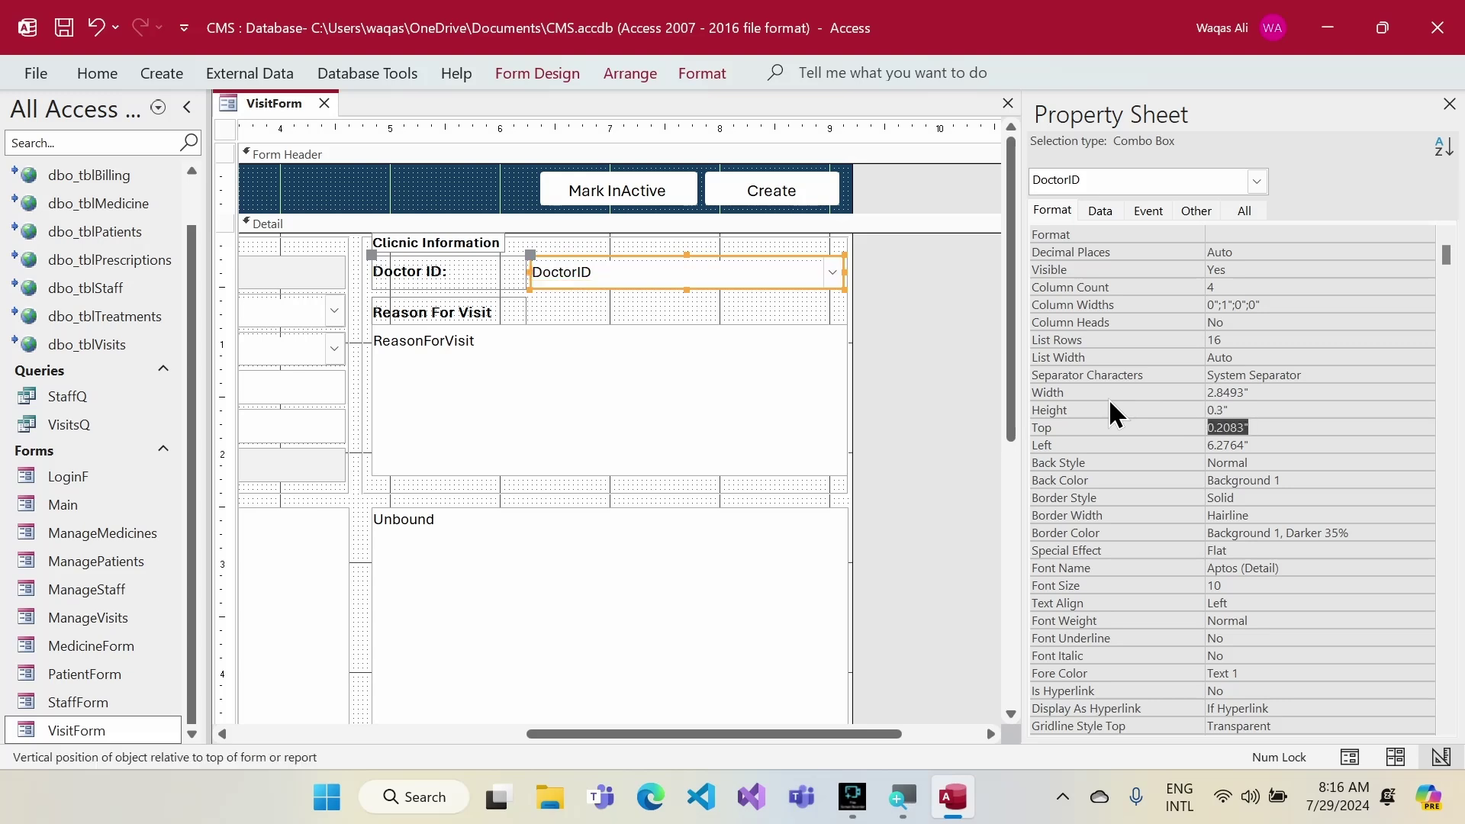
scroll(1243, 683, "down", 5)
scroll(1220, 534, "up", 5)
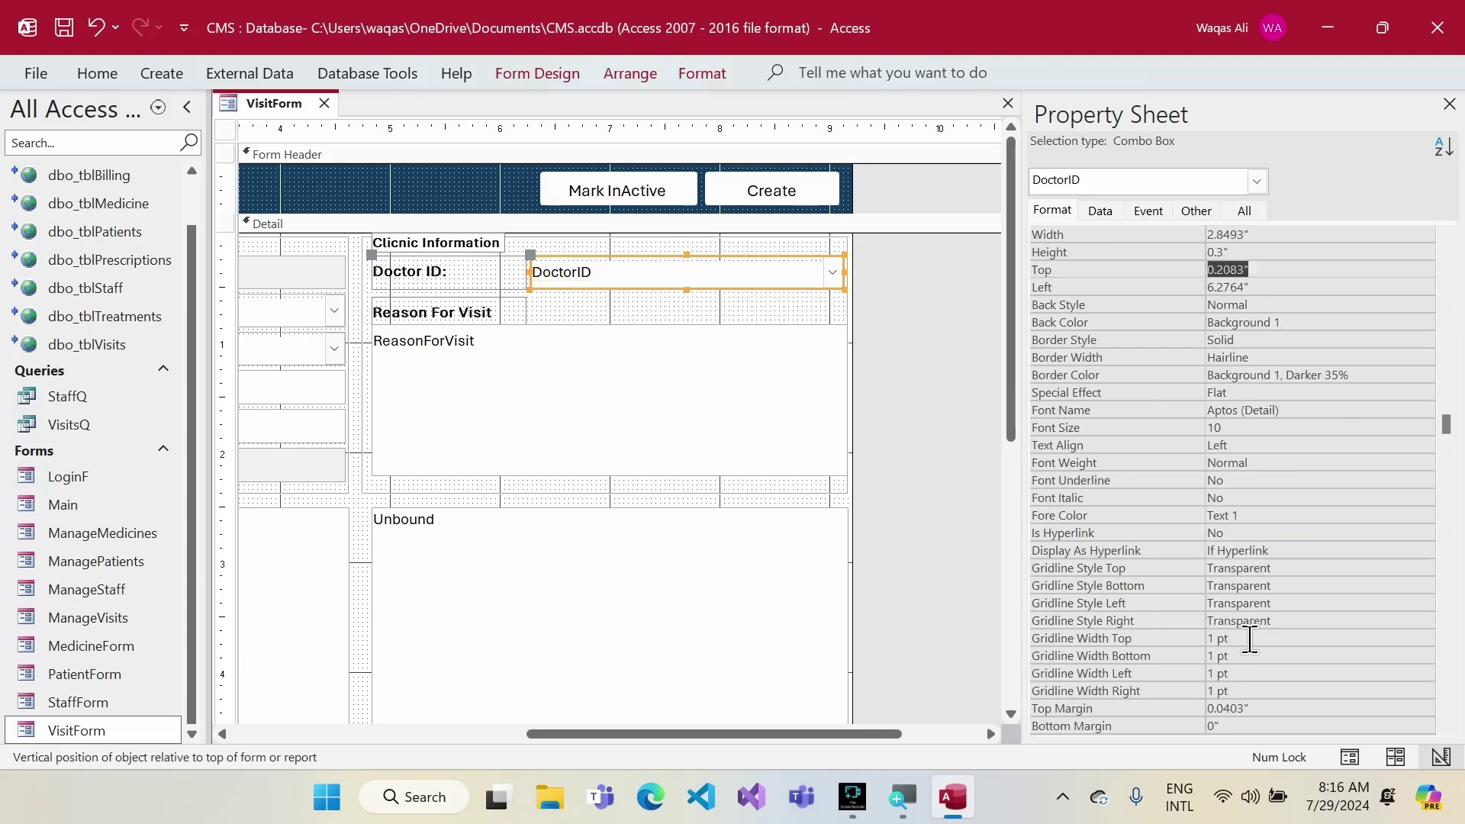
- Change the caption of the Doctor ID label under Clinic Information to "Assign Doctor:"
left_click(966, 366)
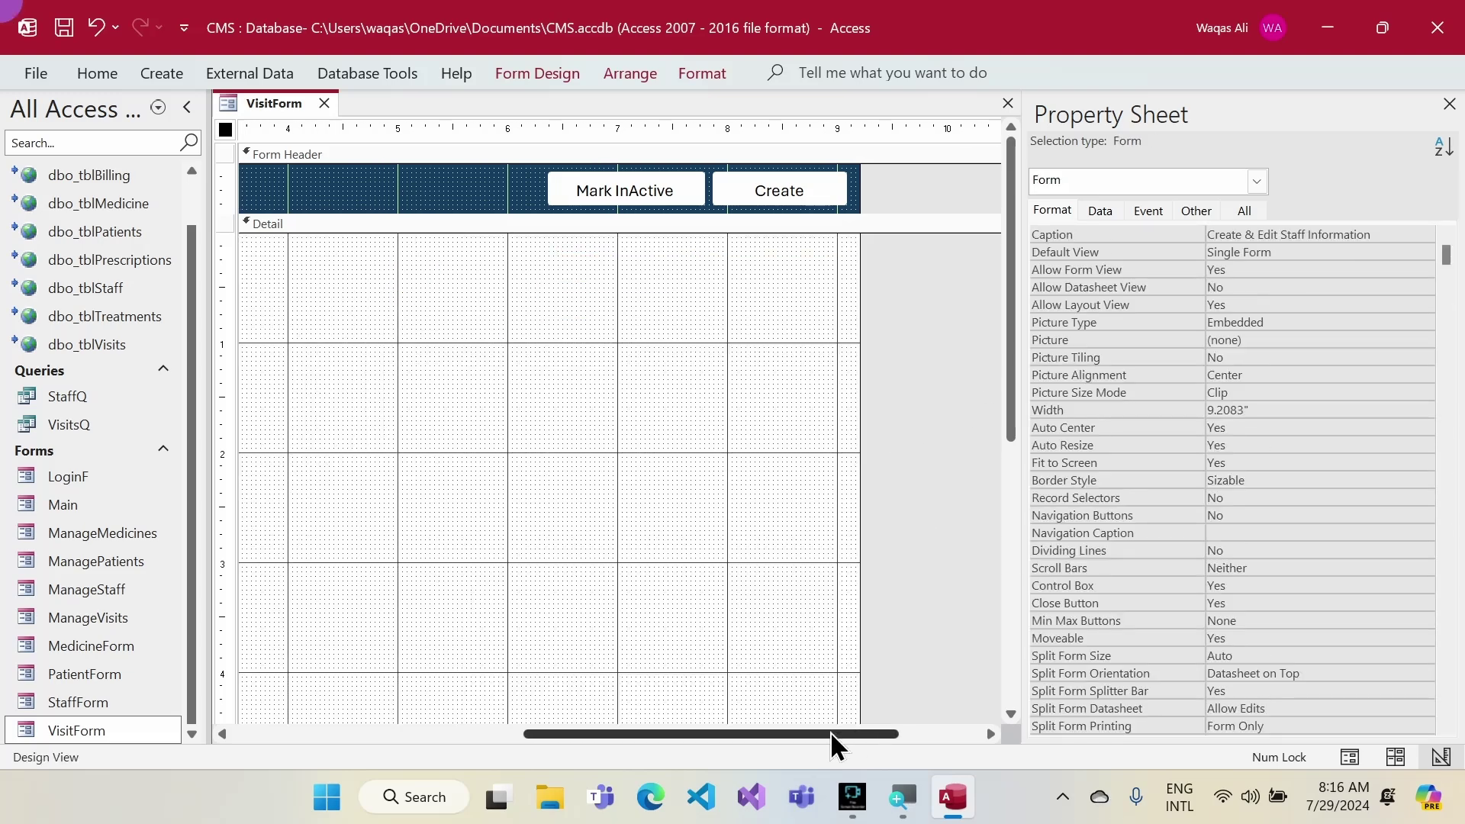
left_click_drag(840, 731, 645, 732)
left_click(696, 266)
left_click(696, 266)
key("BackSpace")
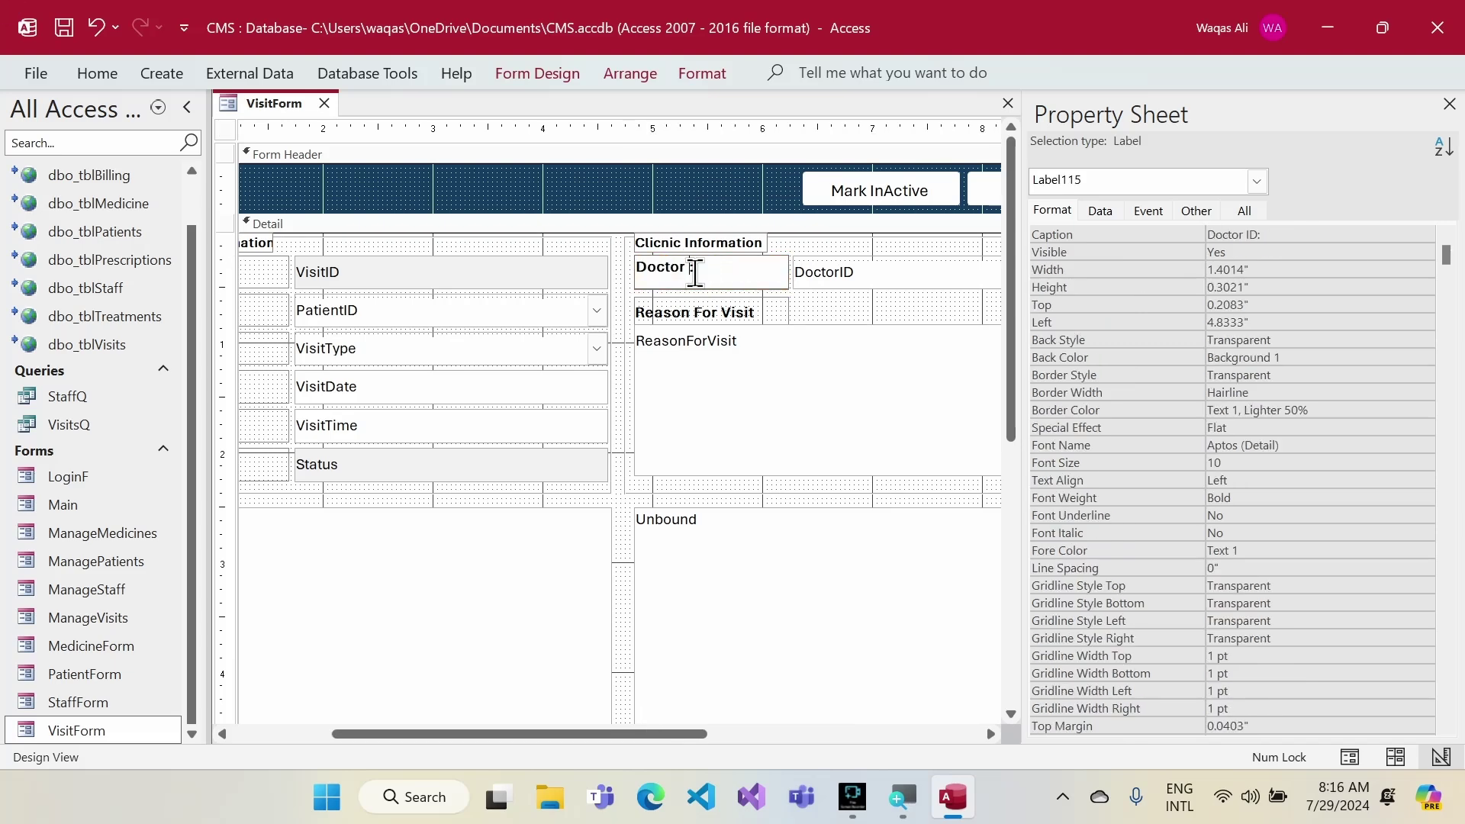
key("Home")
type("Assign")
key("Return")
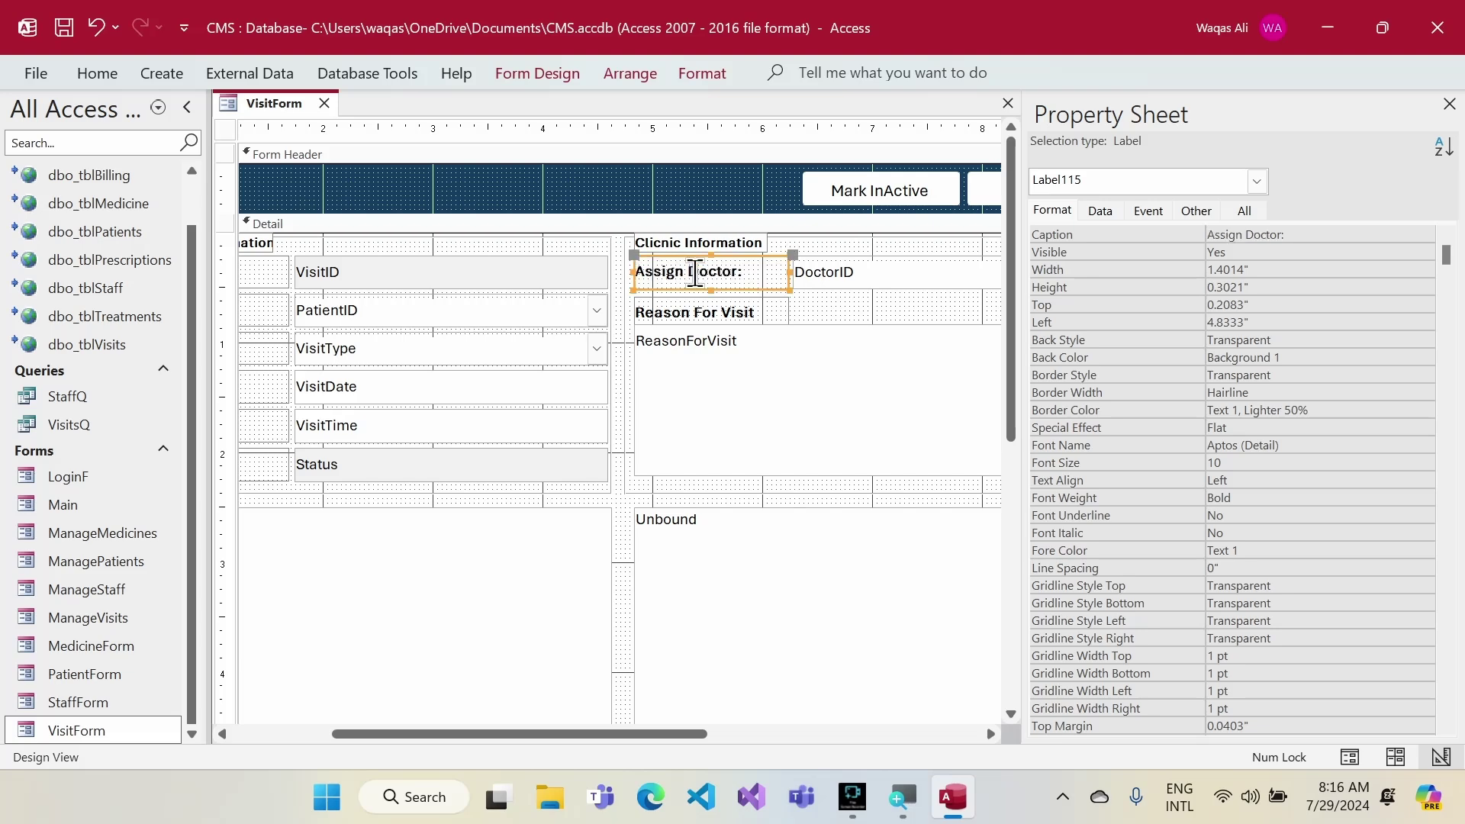
- Change the caption of the Patient ID label under General Information to "Choose Patient:"
left_click_drag(590, 733, 420, 732)
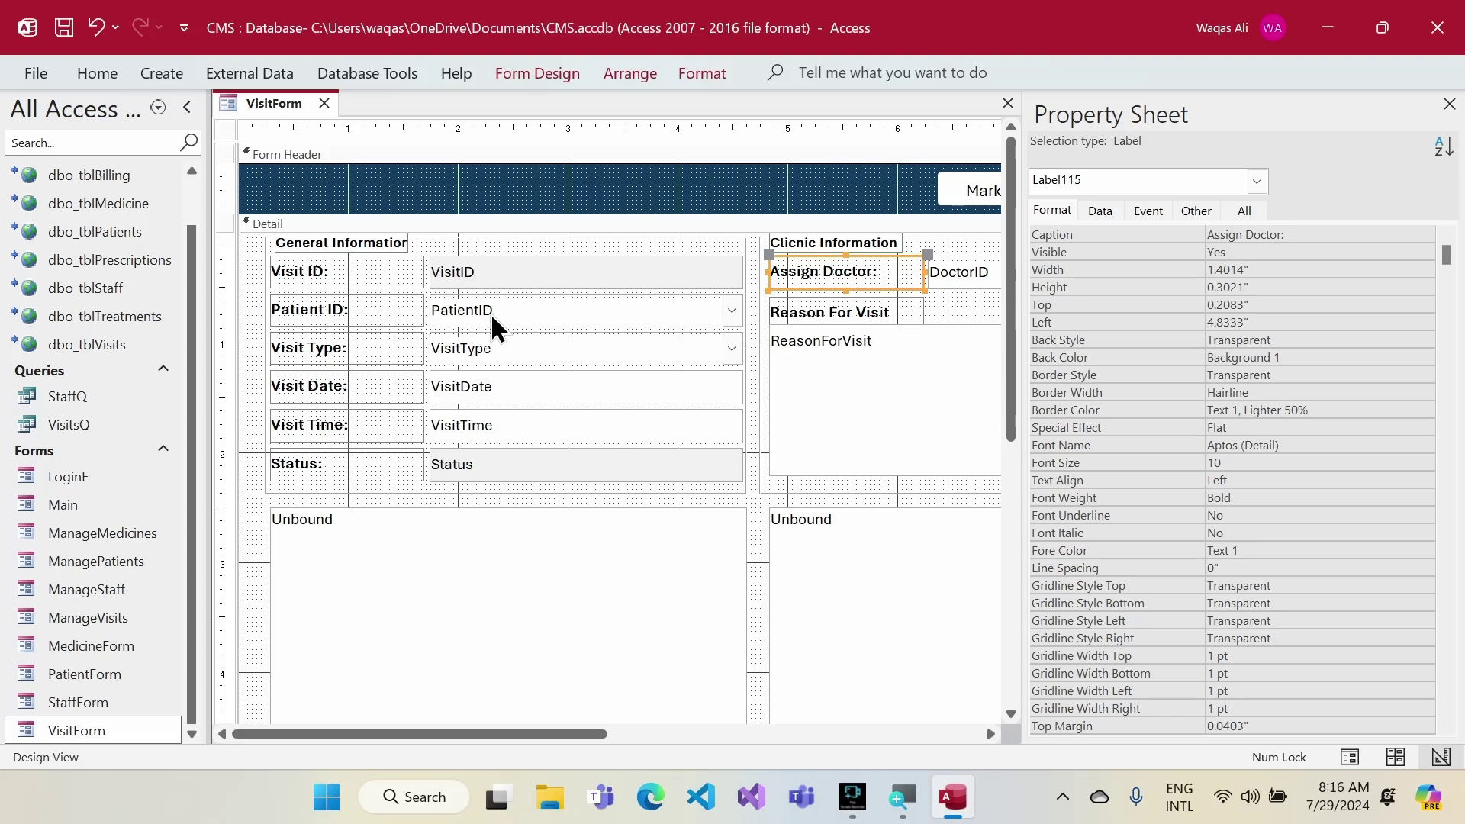
left_click(343, 319)
left_click(344, 309)
key("BackSpace")
key("BackSpace")
key("BackSpace")
type("Choose")
key("Return")
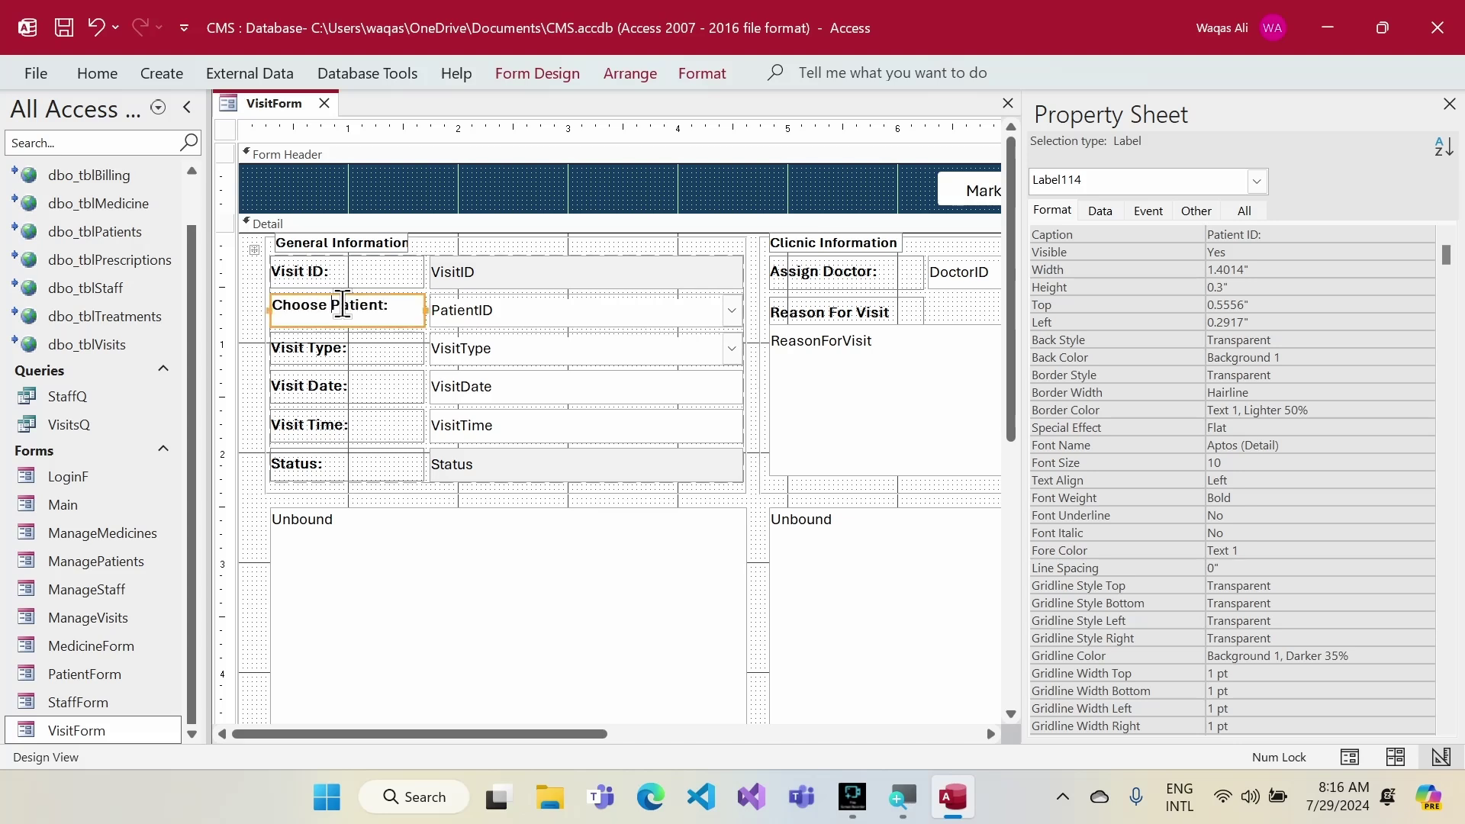
- Change the caption of the Visit Type label under General Information to "Choose visit Type:"
left_click(313, 352)
left_click(320, 355)
type("Choose")
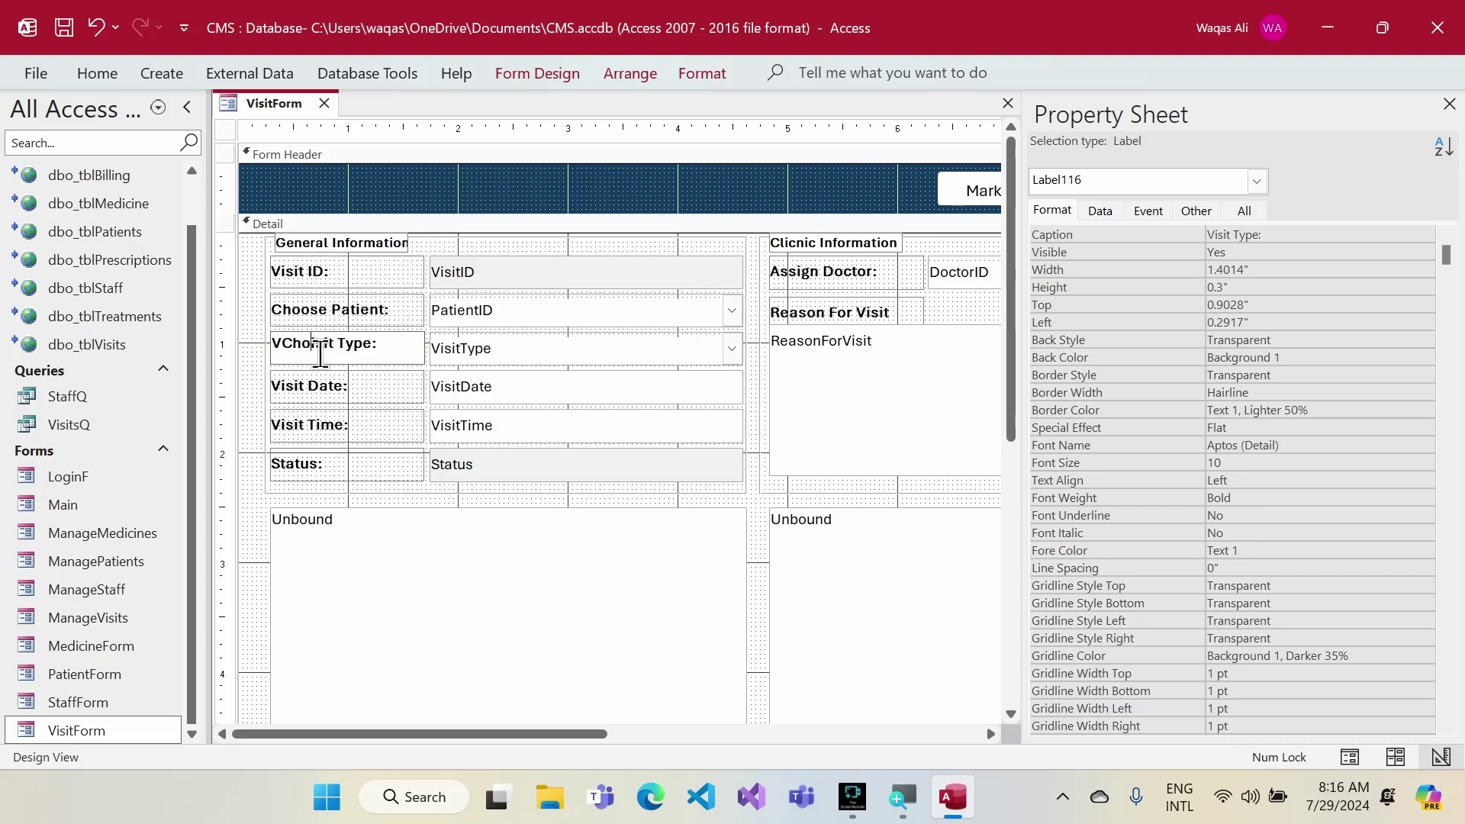
key("Home")
key("Delete")
key("Return")
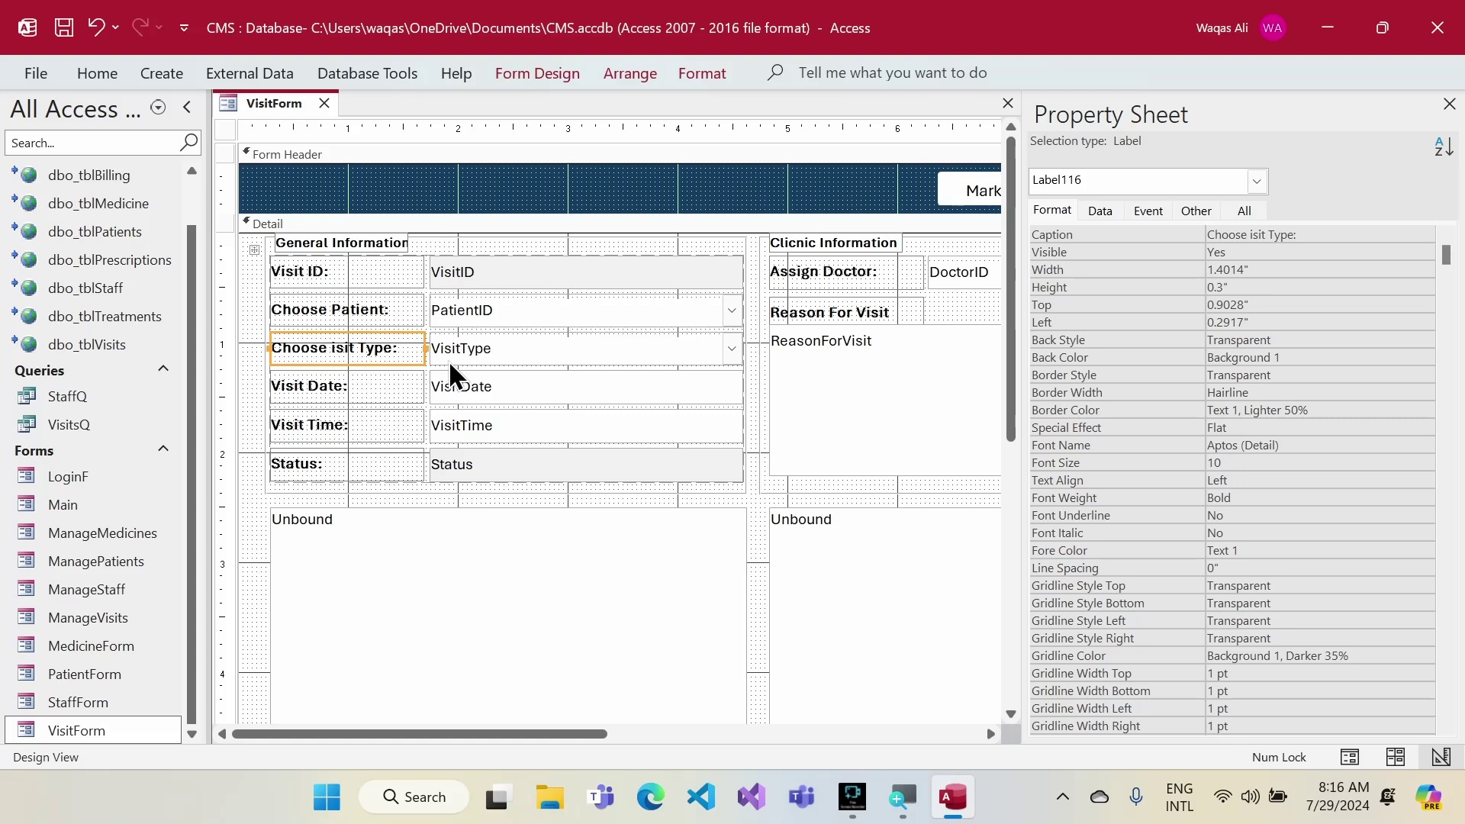
key("F2")
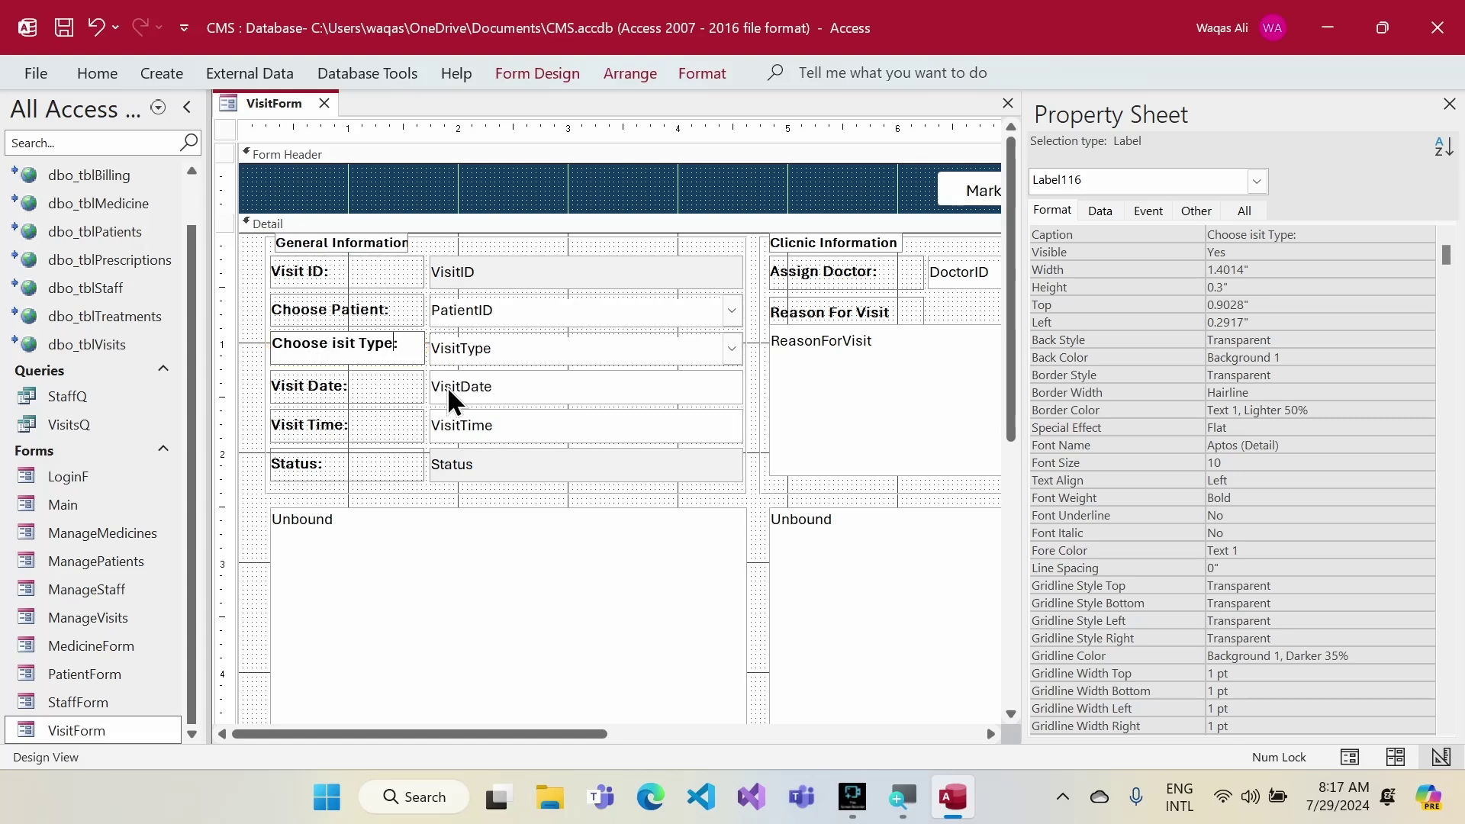
type("v")
key("Return")
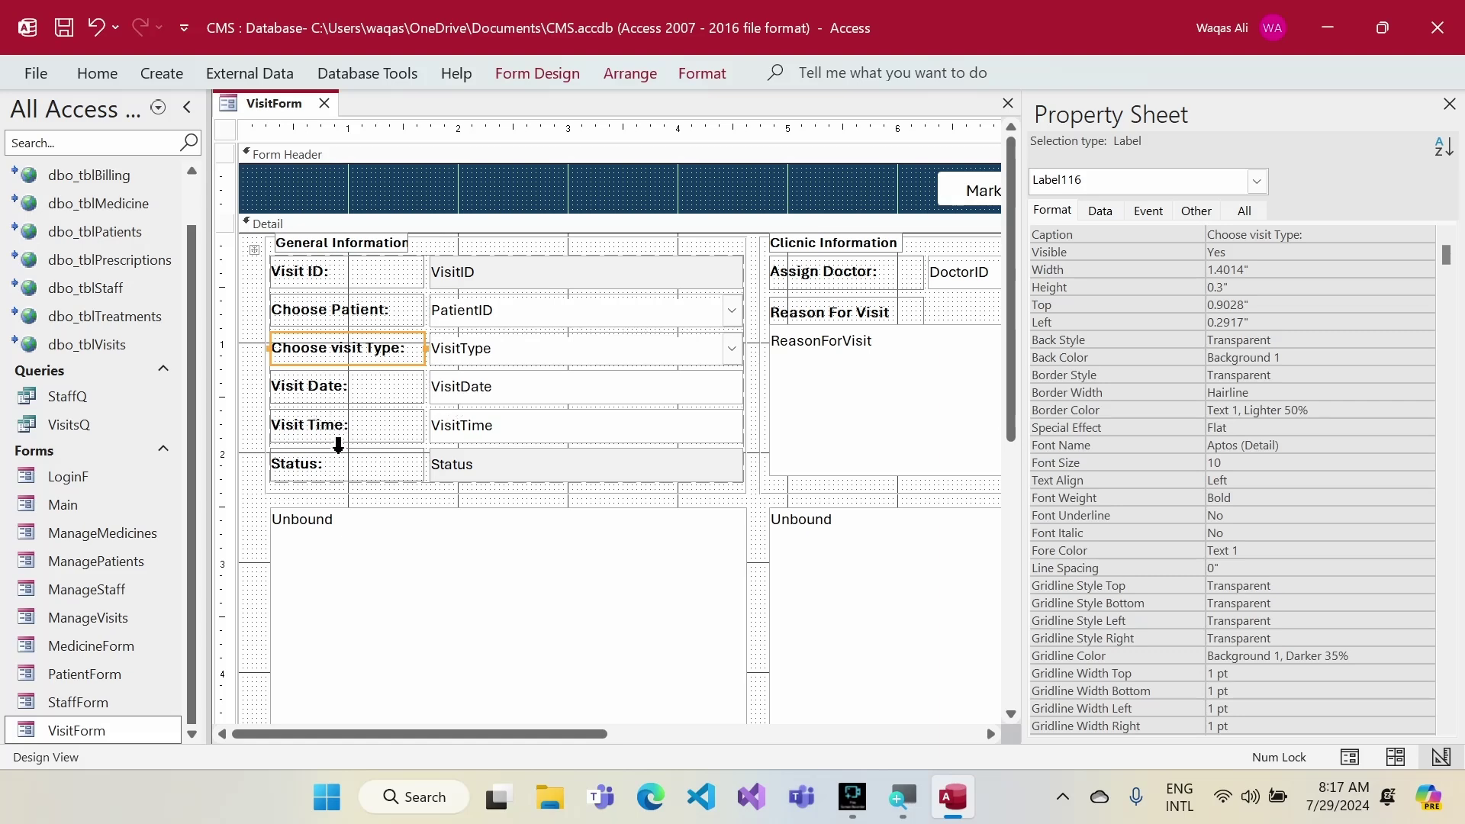
- Set Show Date Picker to Never for the VisitTime text box
left_click(488, 425)
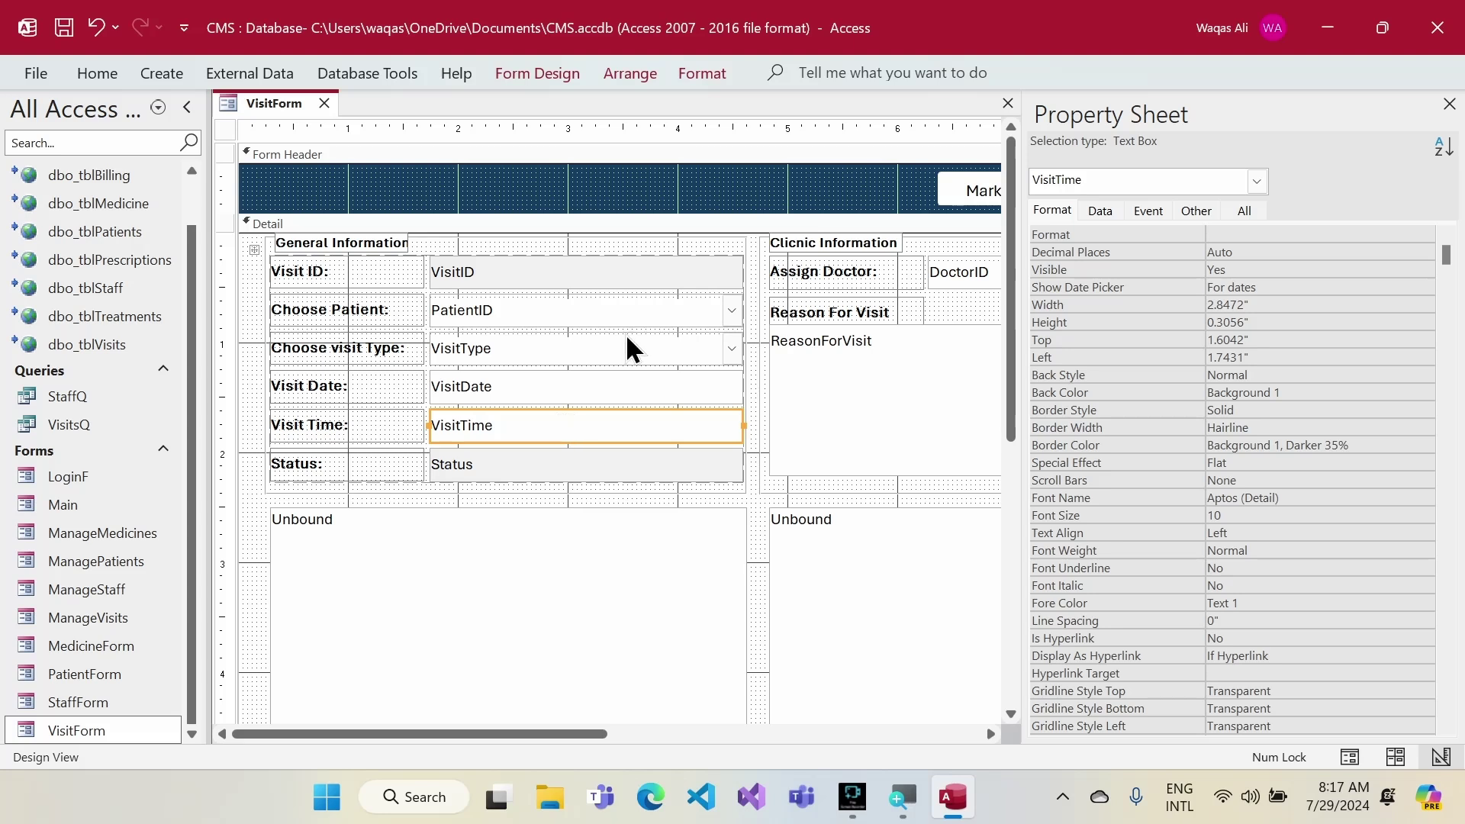
left_click(1334, 288)
left_click(1424, 287)
left_click(1412, 303)
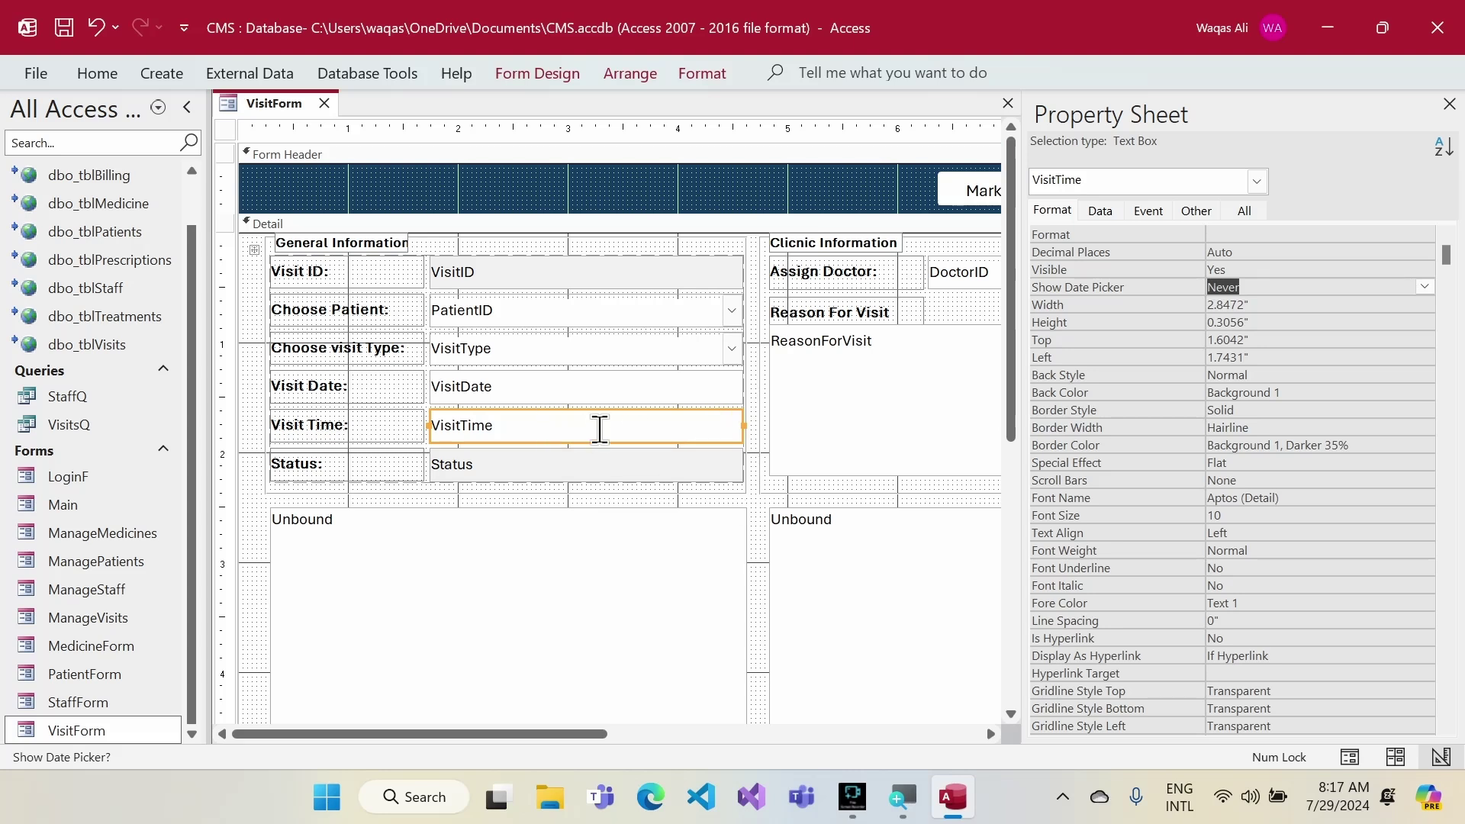
- Apply the Short Time input mask (00:00) with the underscore placeholder to the VisitTime text box
left_click(1096, 211)
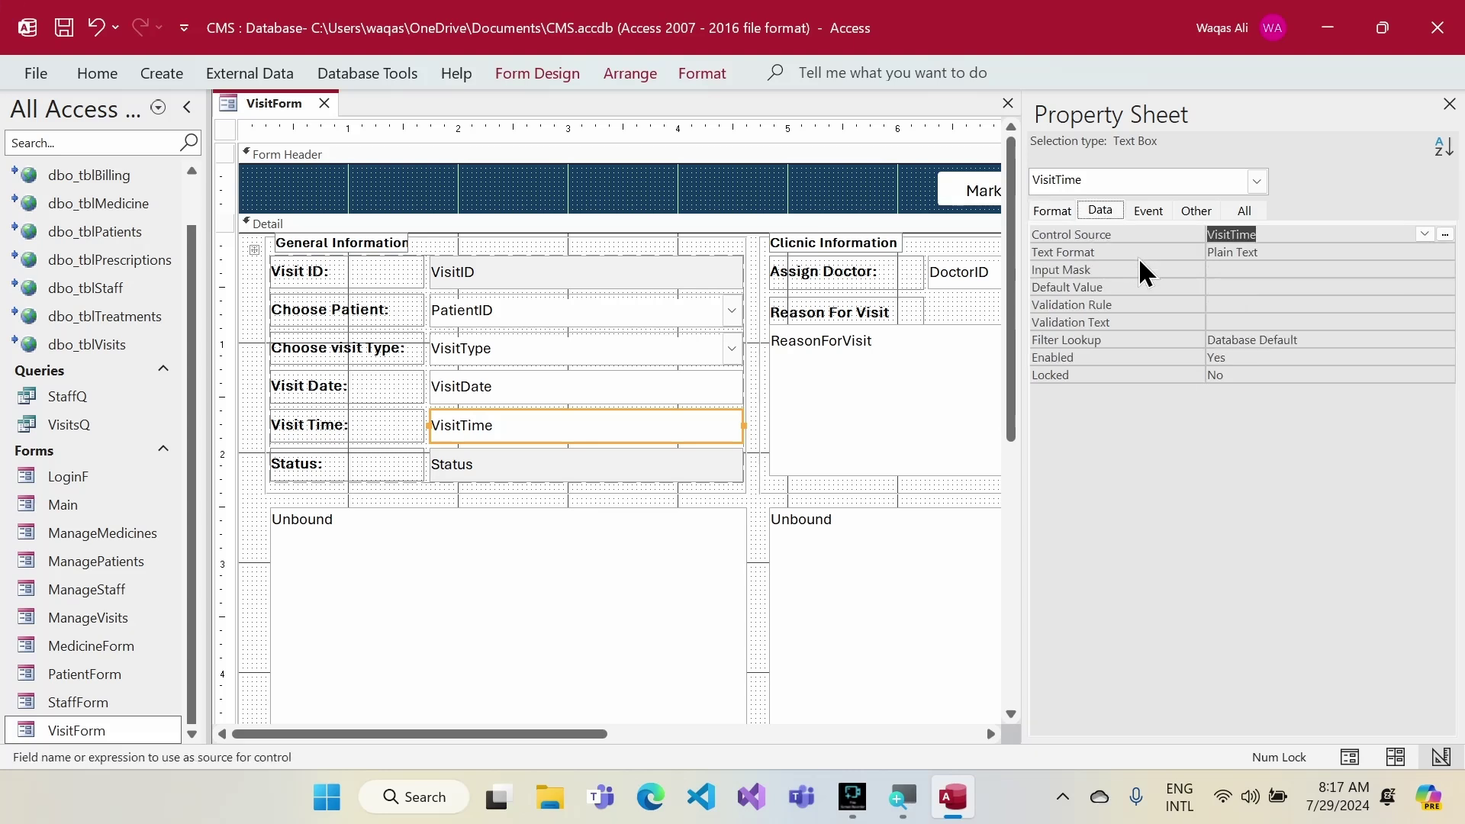
left_click(1201, 268)
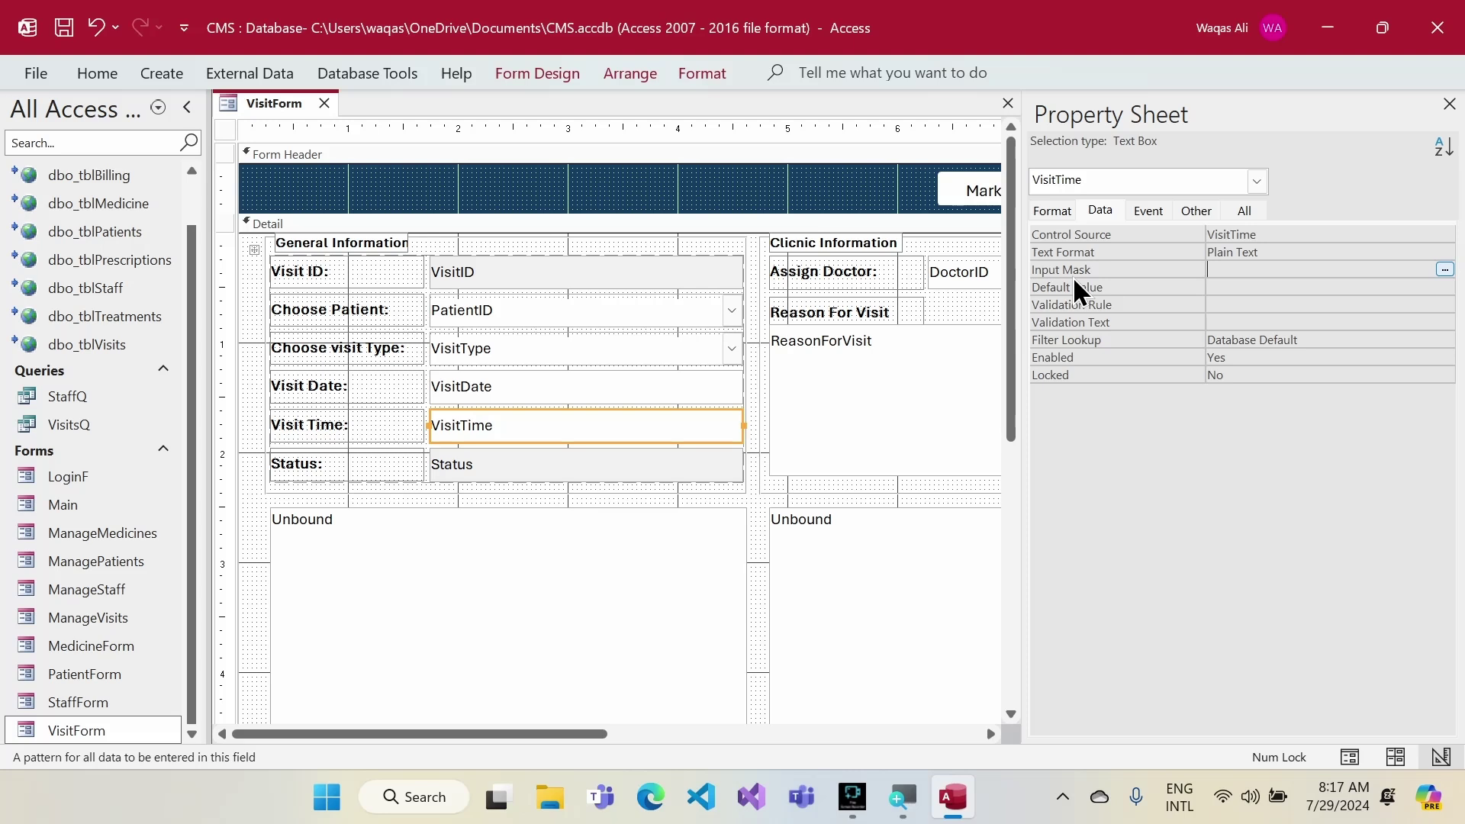
left_click(1444, 269)
double_click(763, 336)
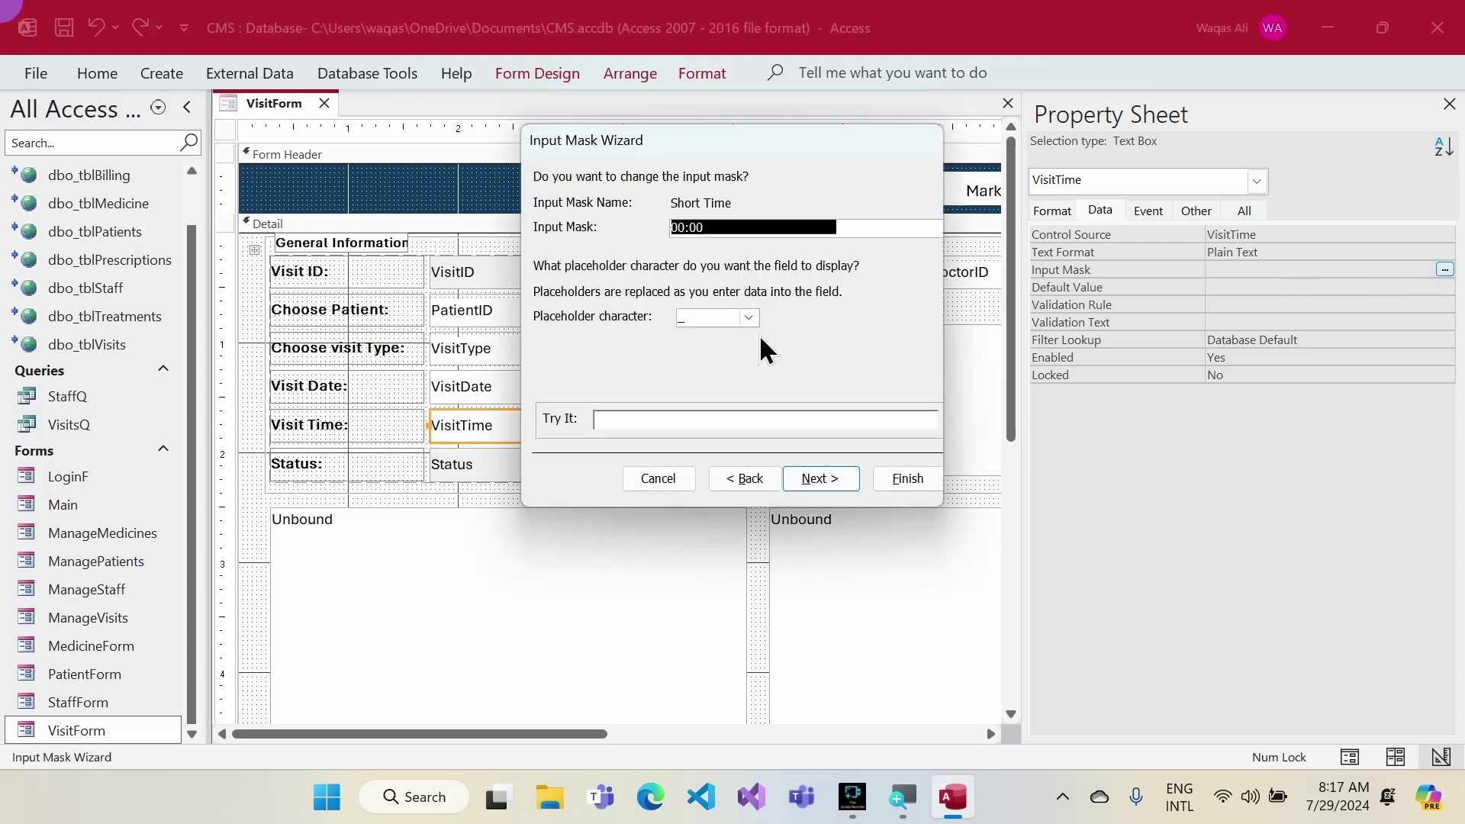
left_click(896, 479)
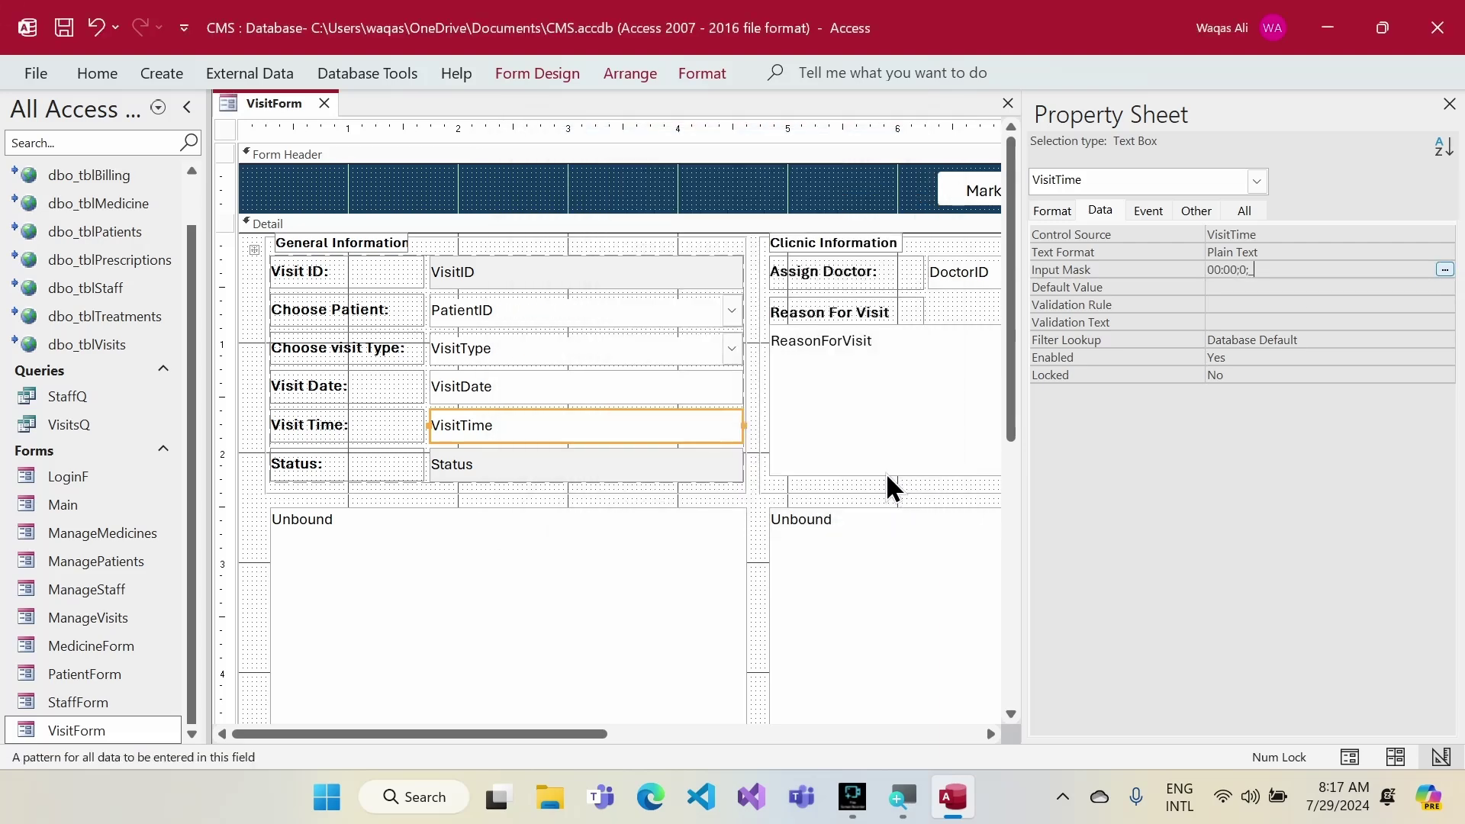
- Close the property sheet and shift all controls in the Detail section slightly left
left_click(1448, 103)
left_click_drag(1296, 246, 131, 649)
left_click_drag(484, 627, 467, 622)
- Change the font size of the Mark InActive and Create buttons in the form header
left_click_drag(1308, 252, 938, 173)
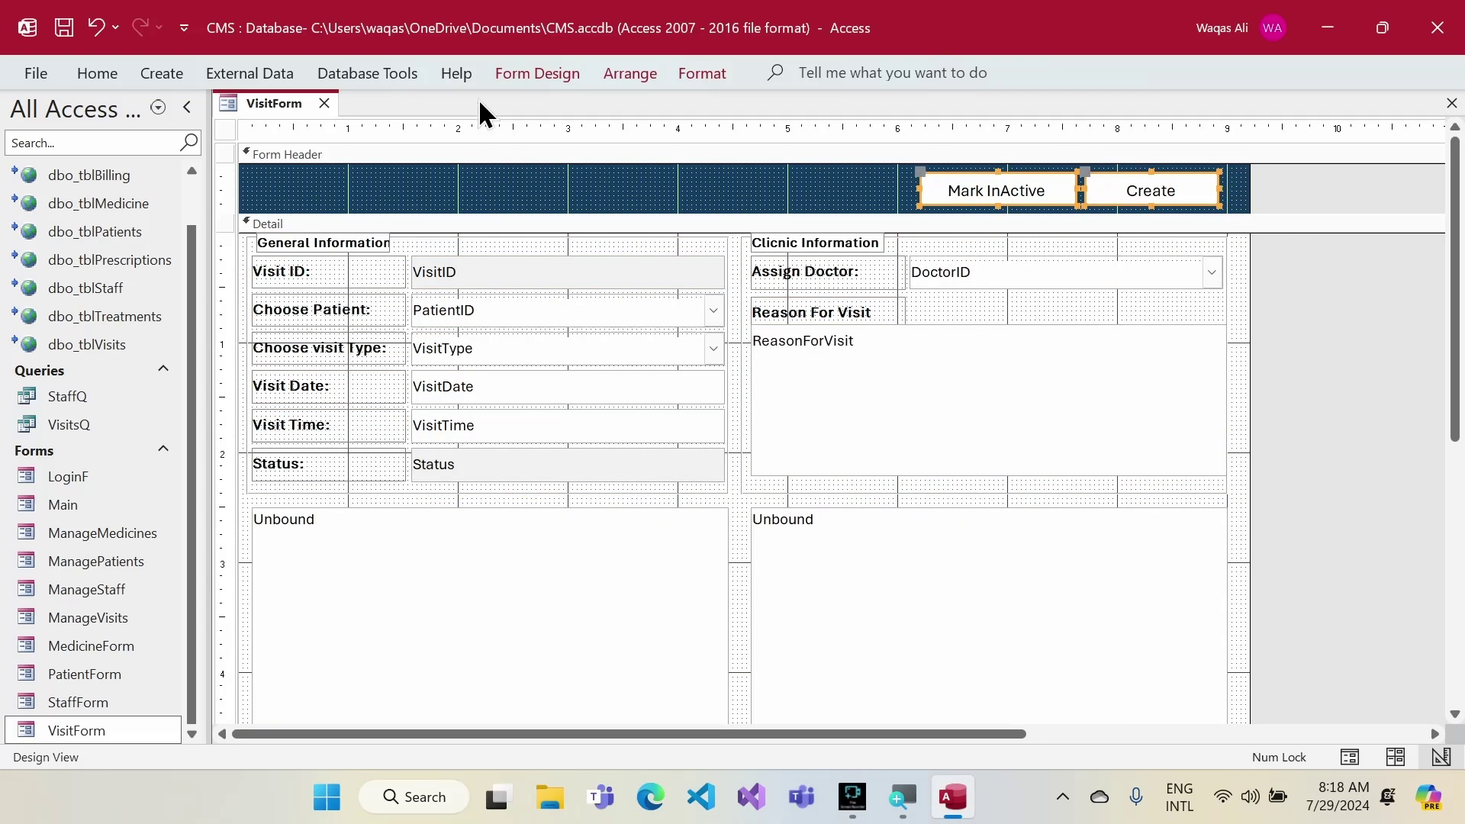
left_click(519, 72)
left_click(97, 73)
left_click(1213, 116)
left_click(1196, 202)
- Narrow the form to about 9 inches so its edge sits close to the controls
left_click_drag(1249, 323, 1230, 330)
scroll(1260, 379, "down", 3)
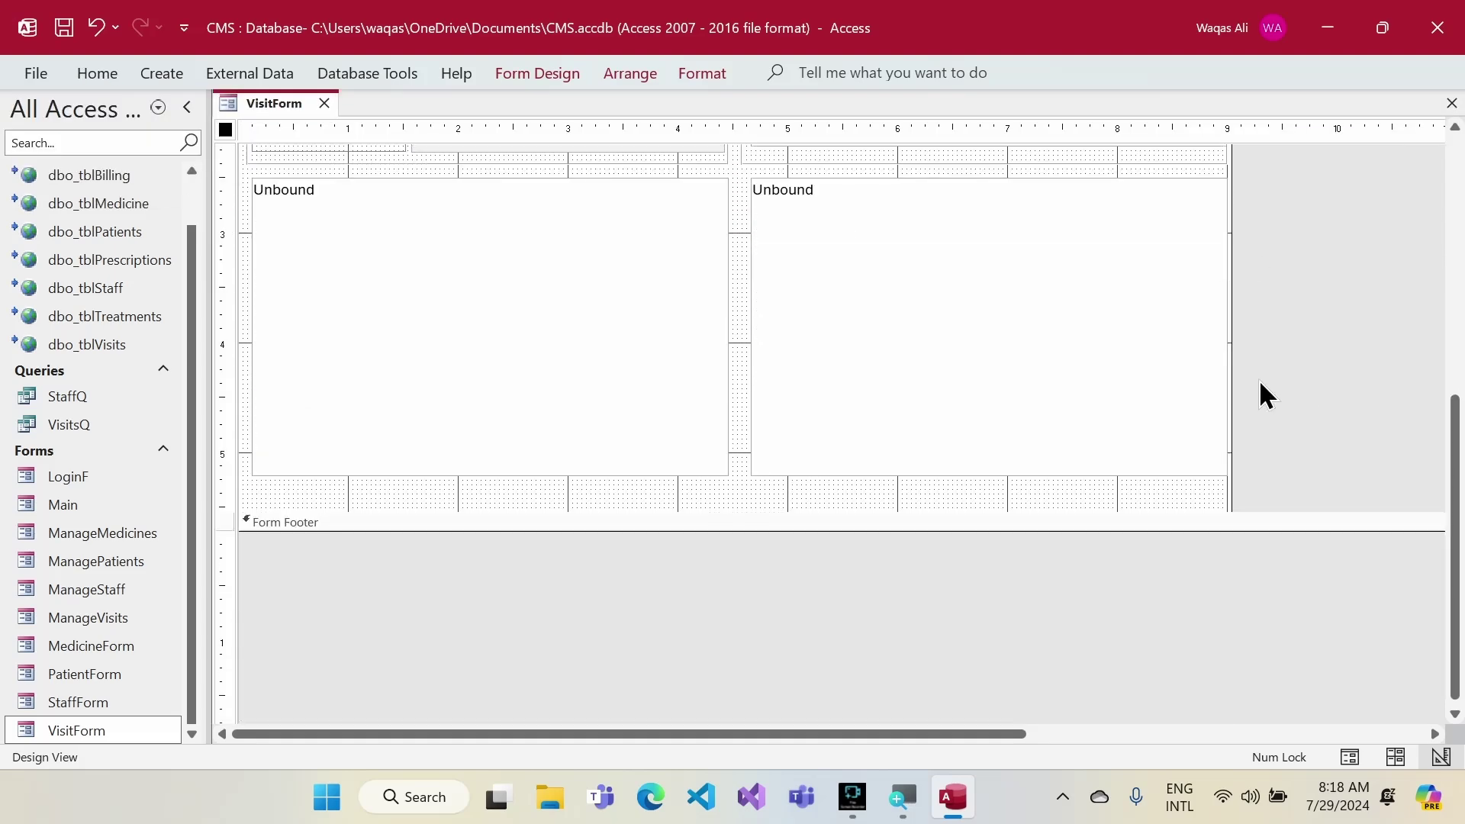
scroll(1279, 484, "up", 6)
- Nudge all controls in the Detail section slightly left and down
left_click(233, 235)
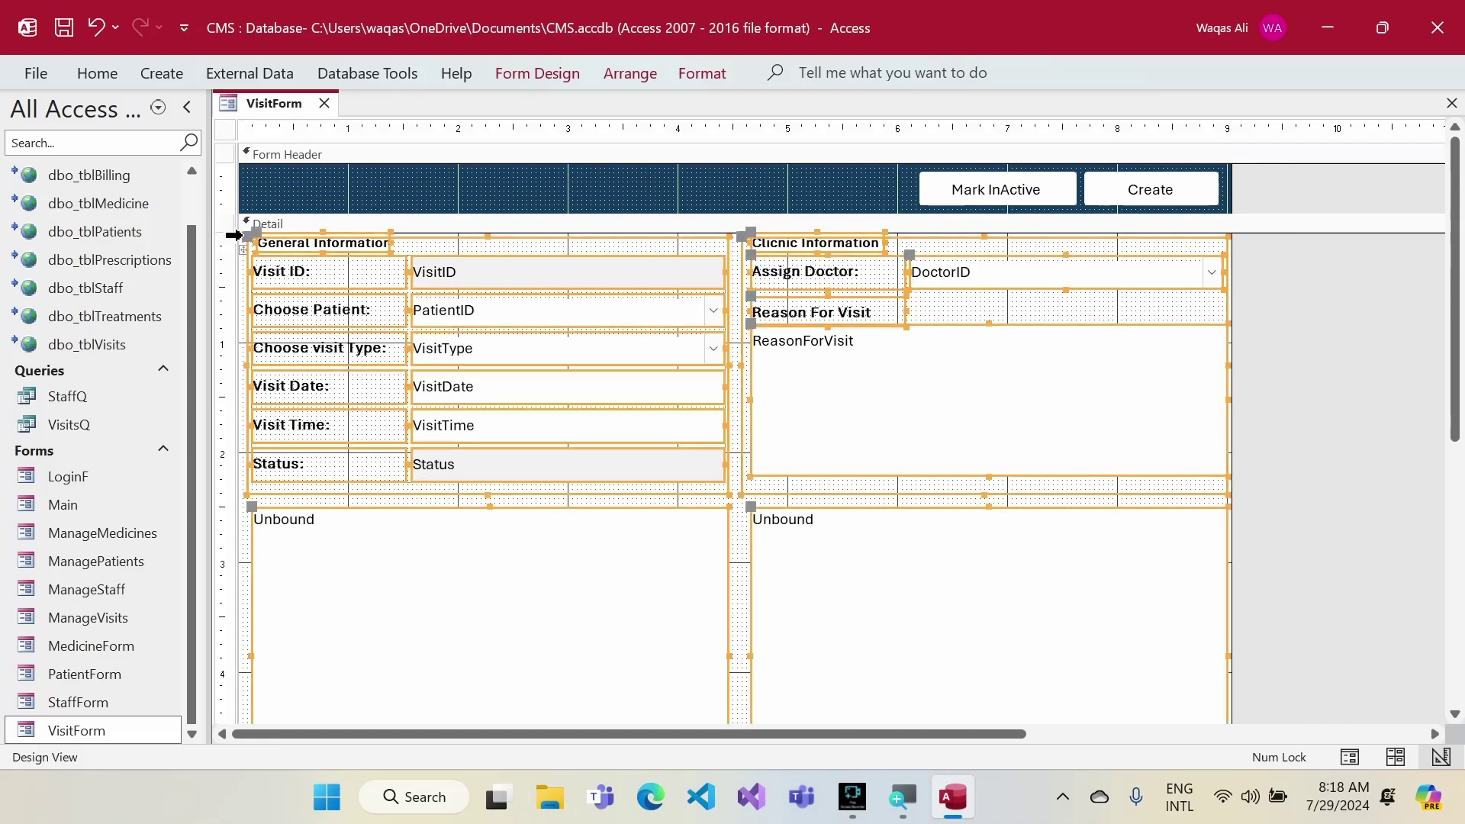
key("Left")
key("Up")
scroll(238, 232, "down", 3)
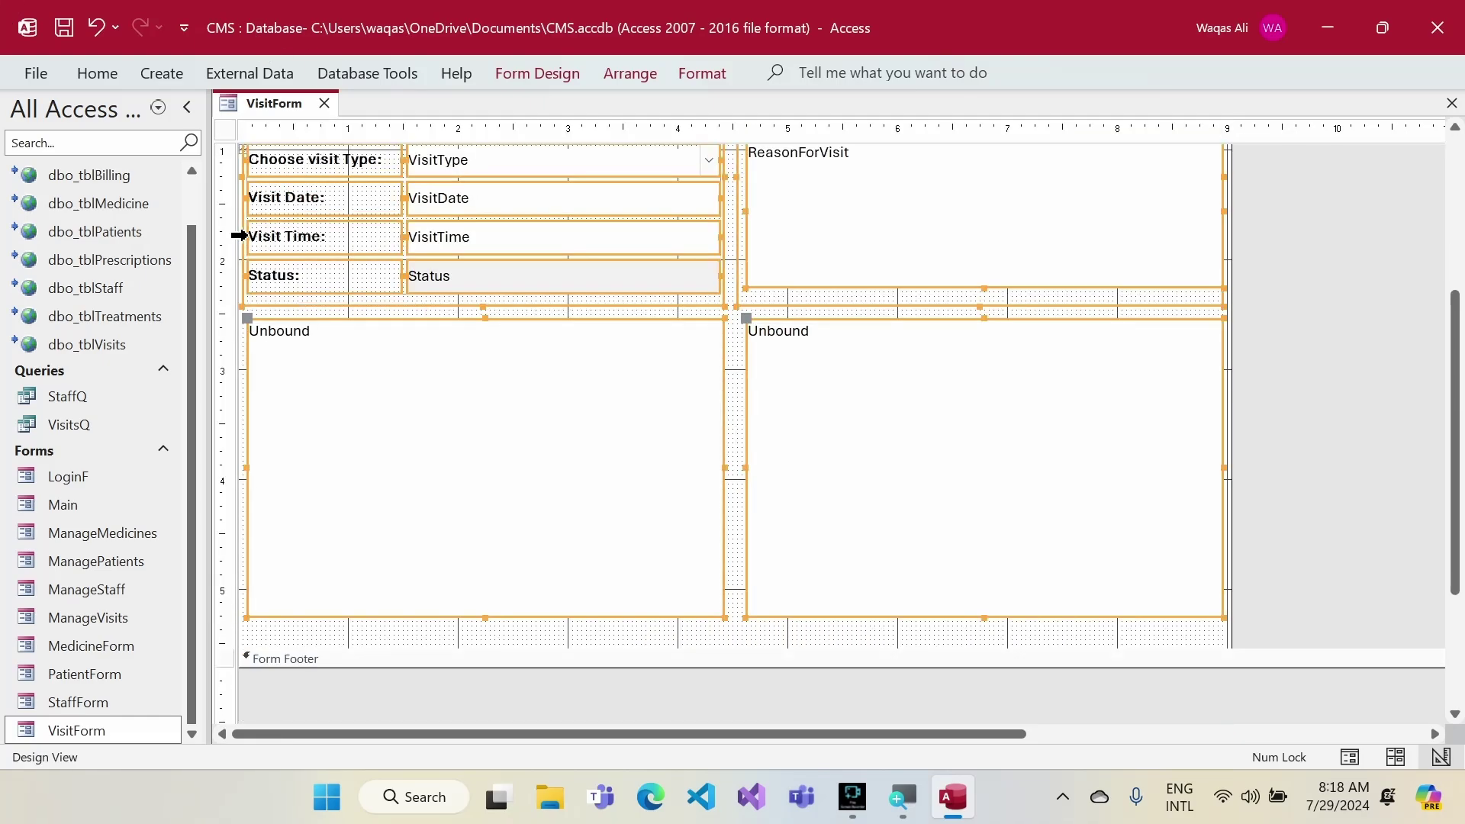
left_click(807, 644)
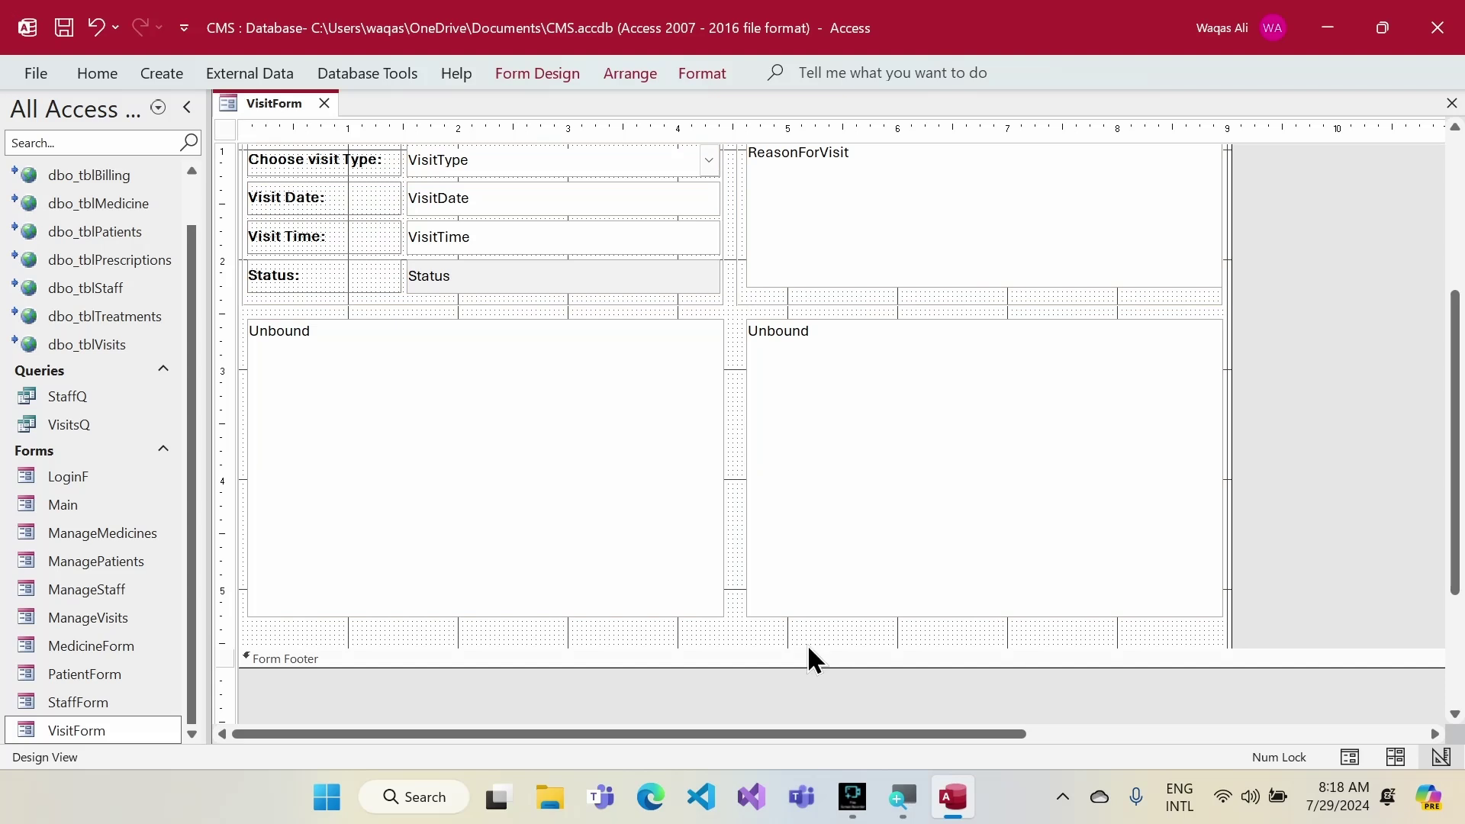
- Shorten the two unbound boxes to about 2.2 inches and reduce the Detail section height to fit
left_click_drag(807, 640, 805, 616)
left_click_drag(1325, 532, 501, 496)
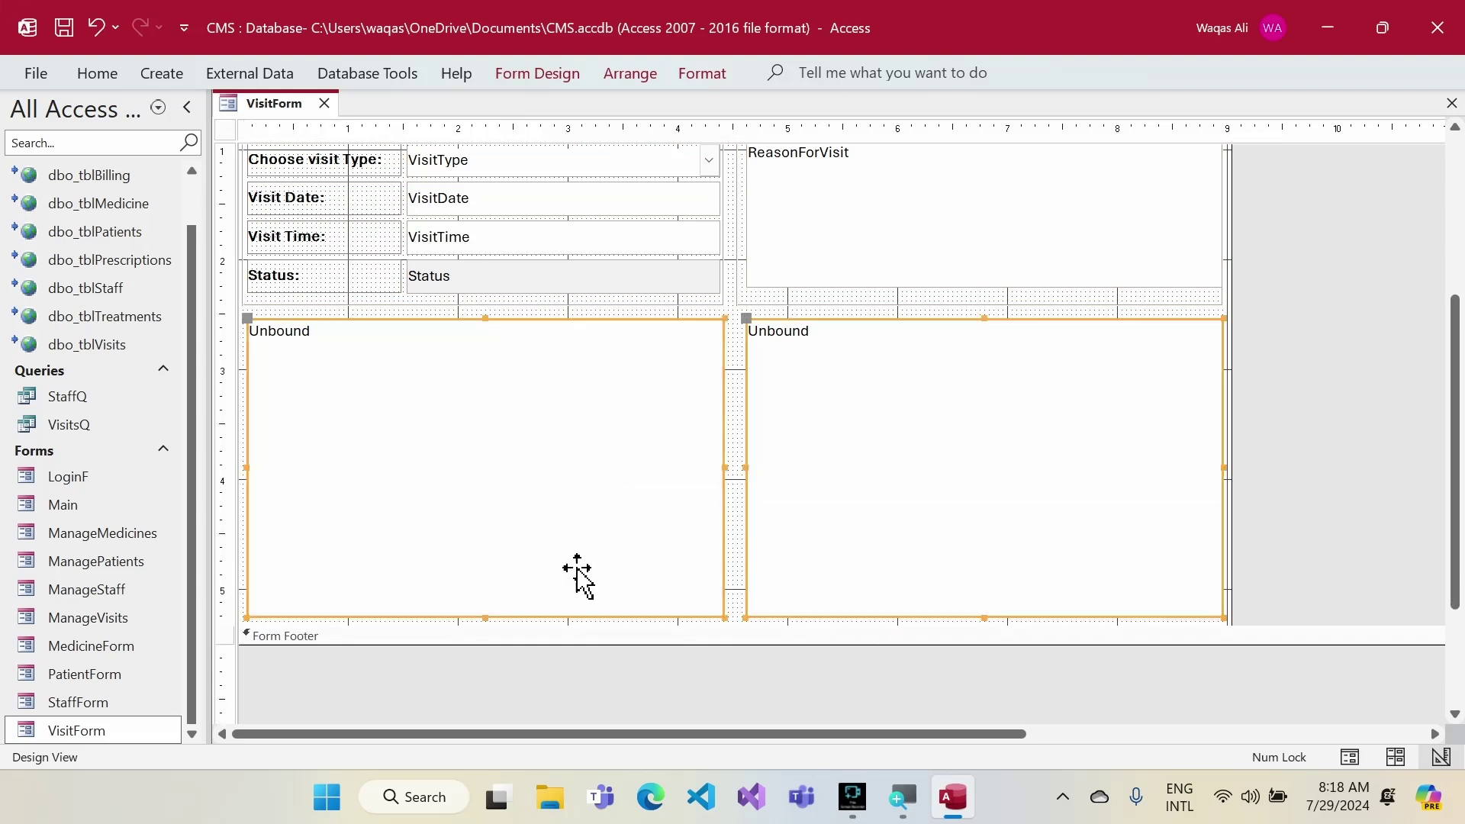
left_click_drag(484, 615, 489, 563)
left_click_drag(556, 623, 560, 574)
scroll(577, 612, "up", 3)
- Display VisitForm in Form View and check the patient, visit type and doctor drop-downs and the Visit Time mask
right_click(267, 108)
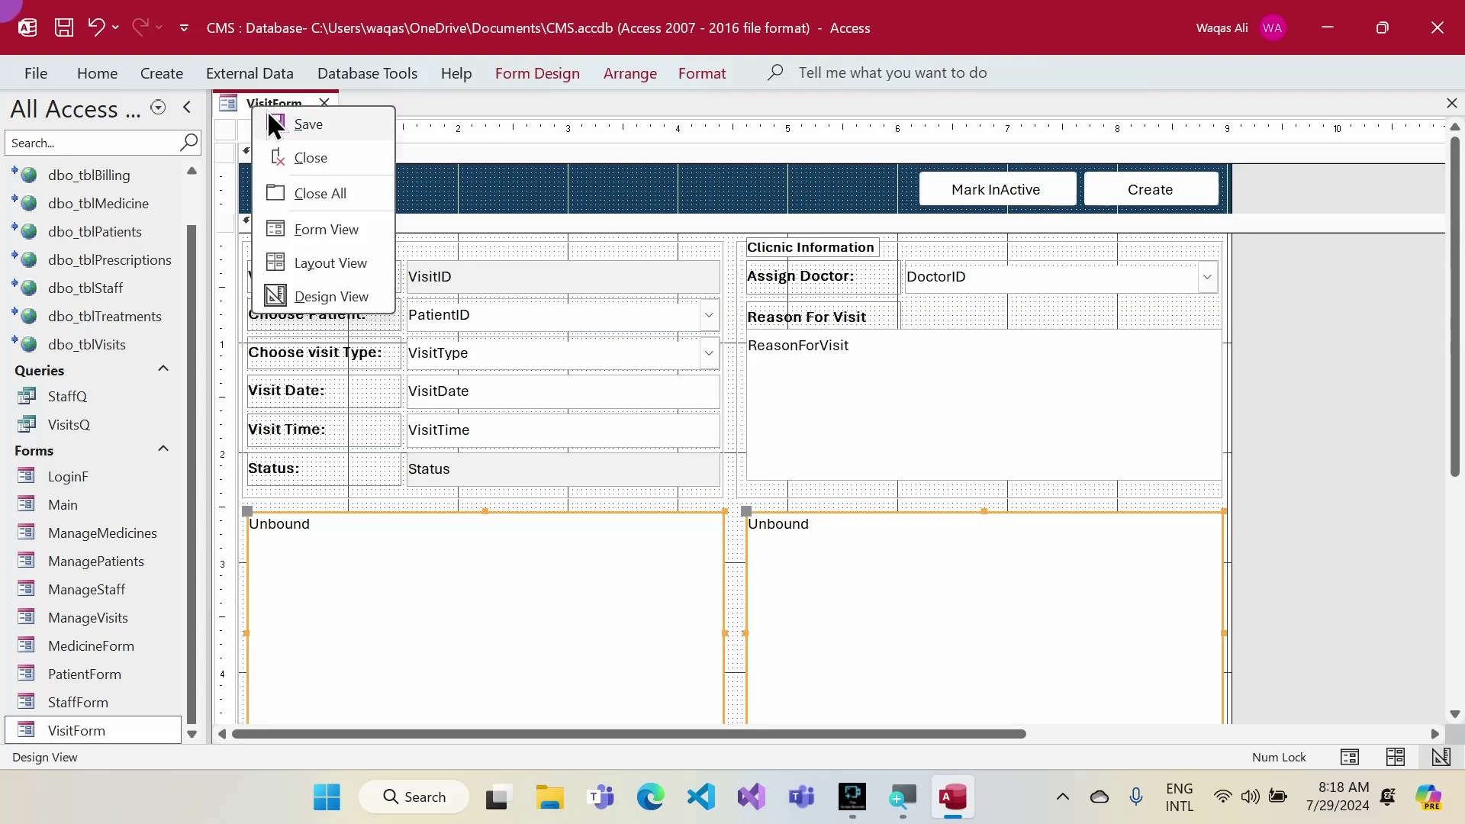
left_click(342, 231)
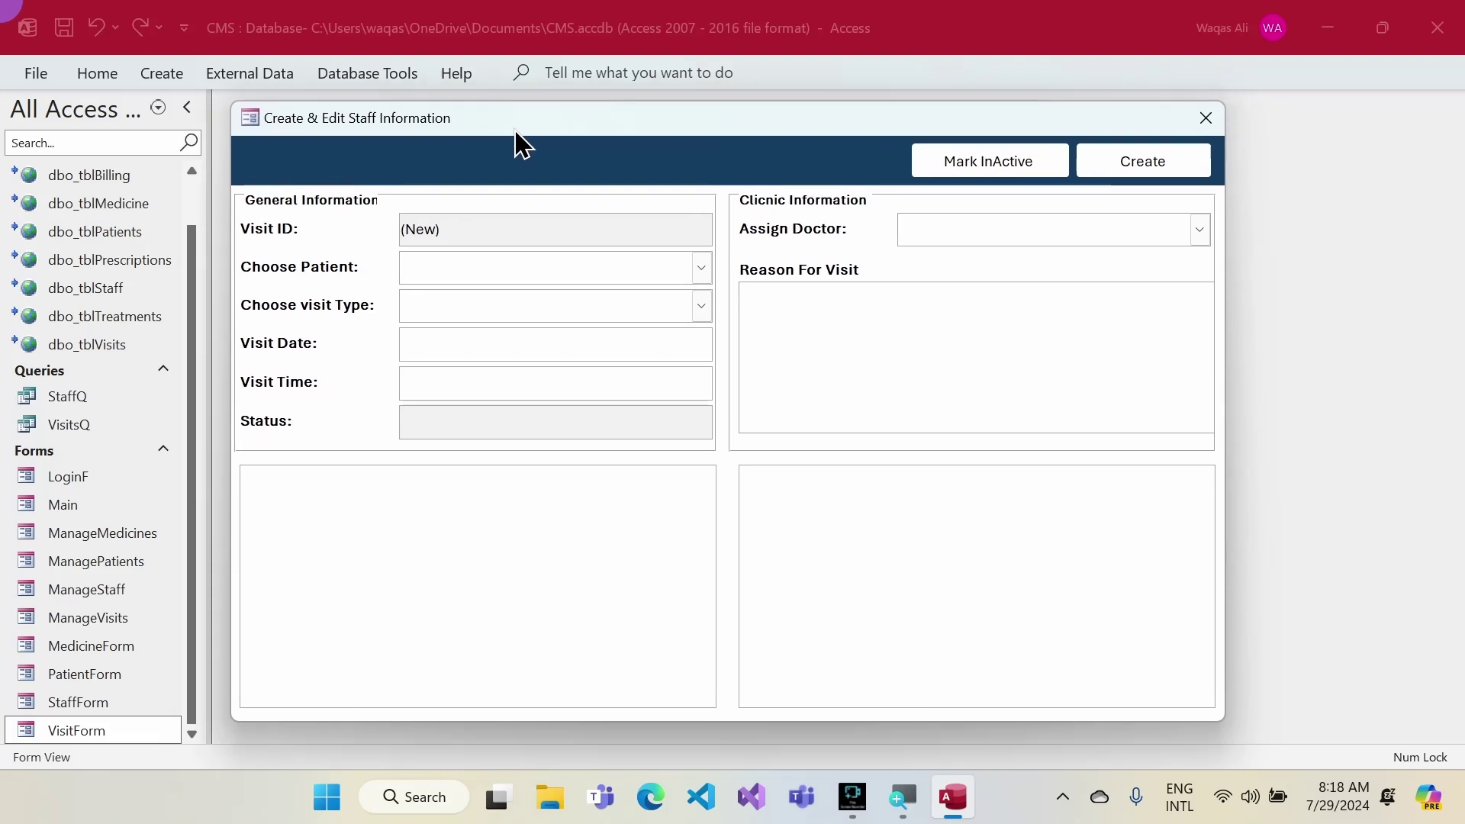
left_click(706, 268)
left_click(707, 268)
left_click(708, 306)
left_click(707, 306)
left_click(1206, 230)
left_click(946, 345)
left_click(413, 384)
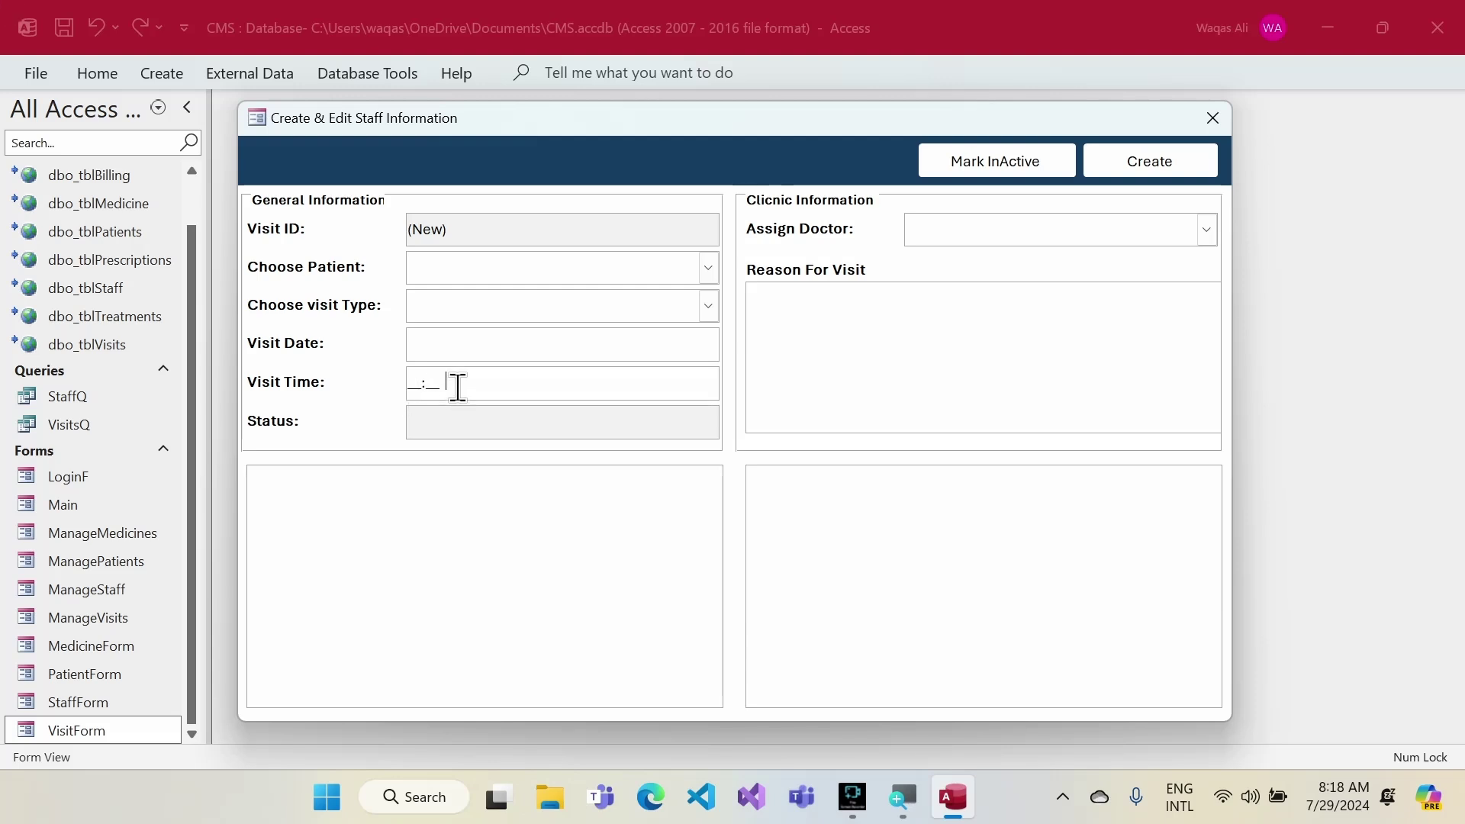
left_click(597, 484)
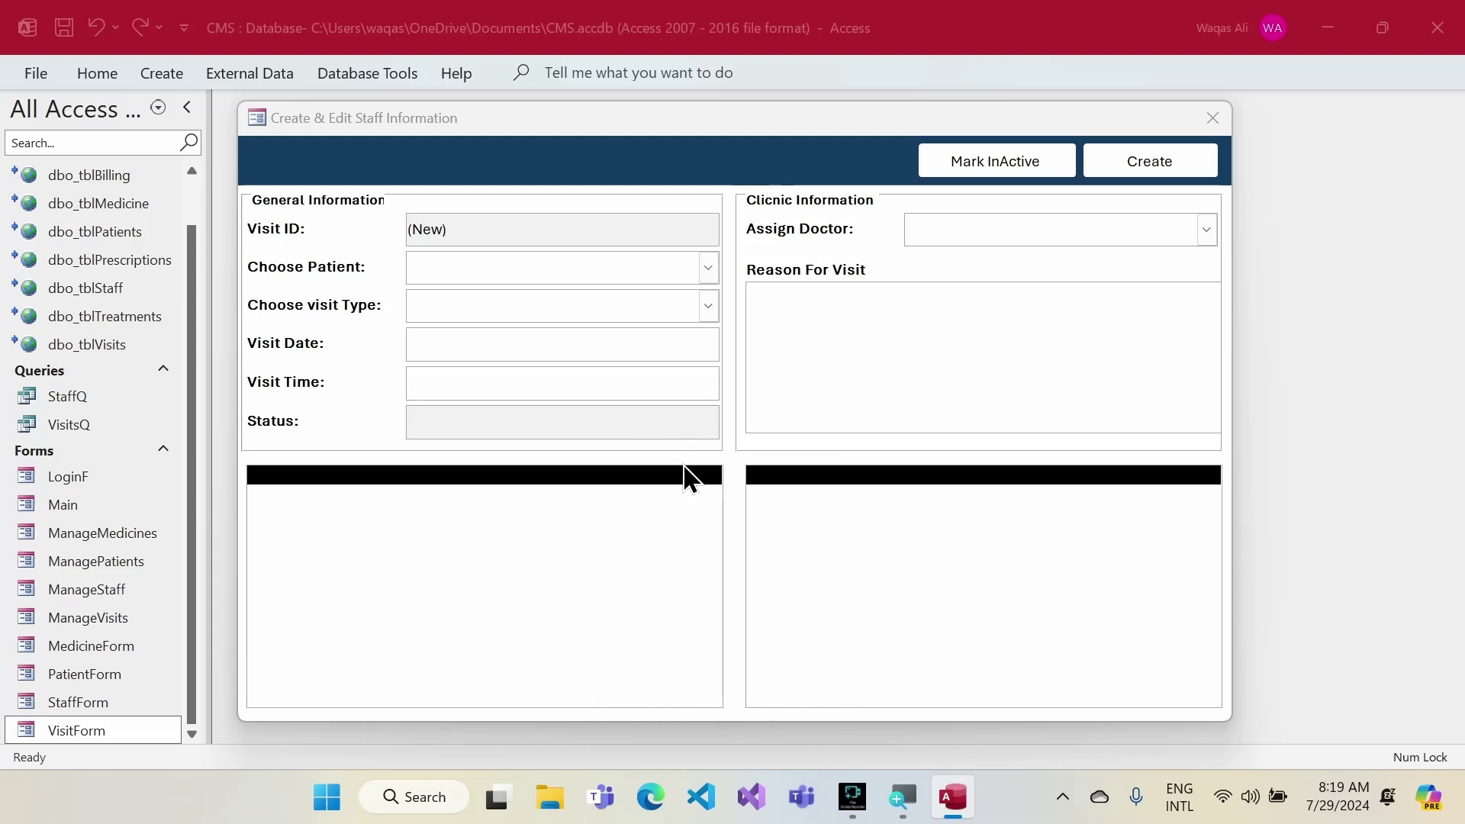
- Return VisitForm to Design View
left_click(748, 131)
left_click_drag(748, 132, 801, 133)
right_click(801, 133)
key("Escape")
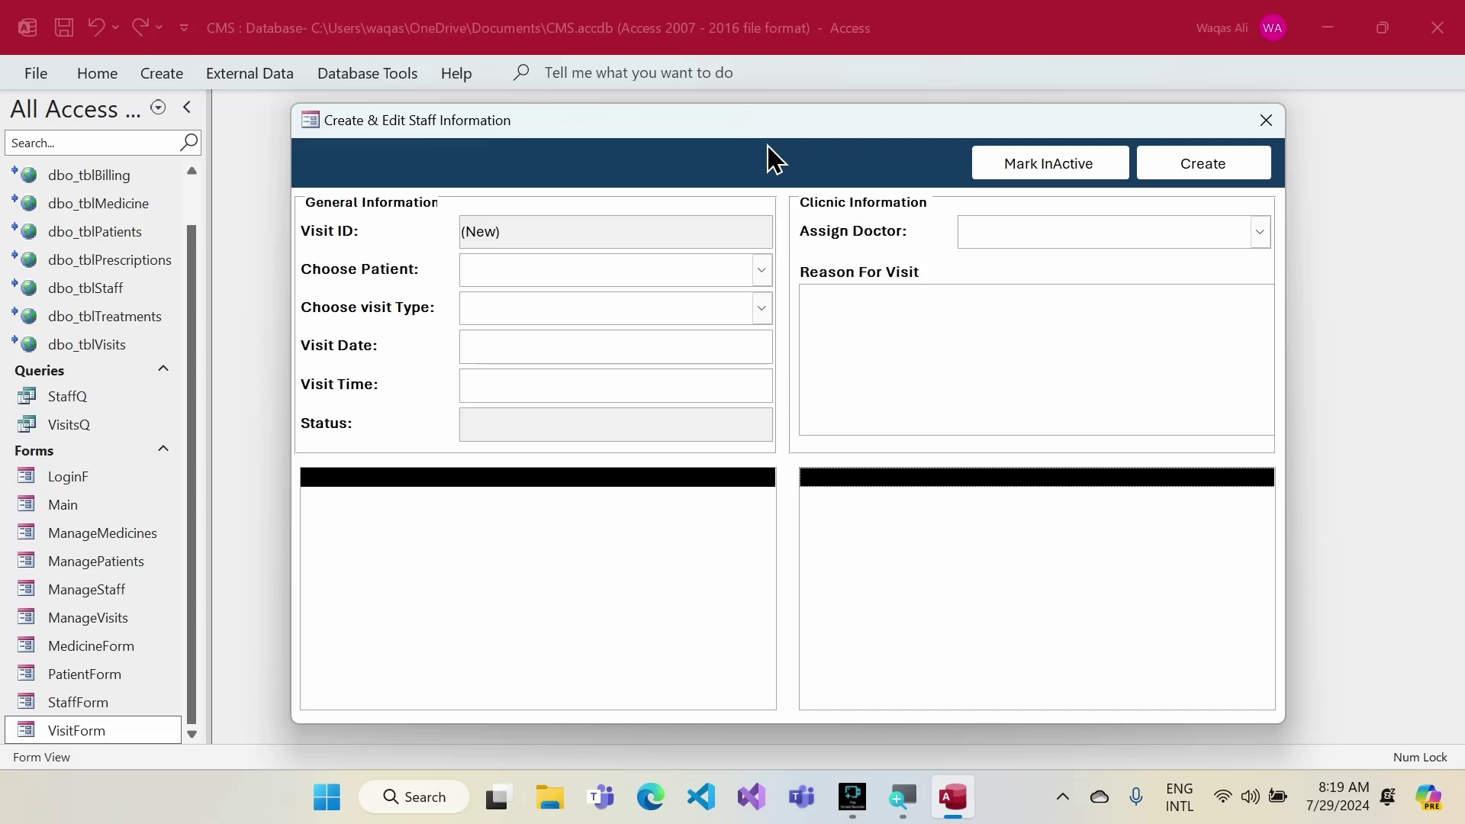
right_click(700, 140)
key("Escape")
right_click(729, 131)
key("Escape")
right_click(743, 138)
key("Escape")
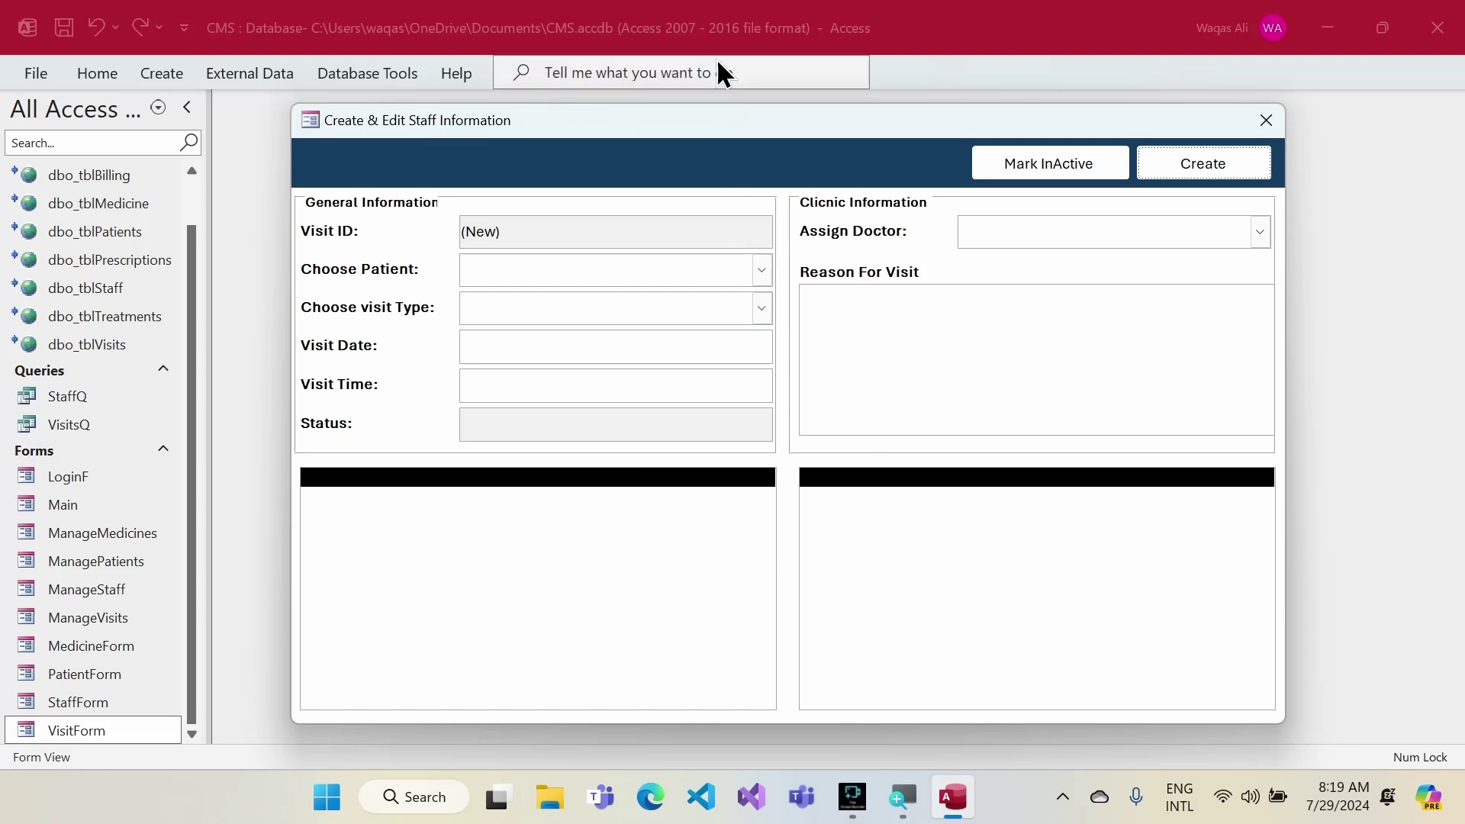
left_click(767, 280)
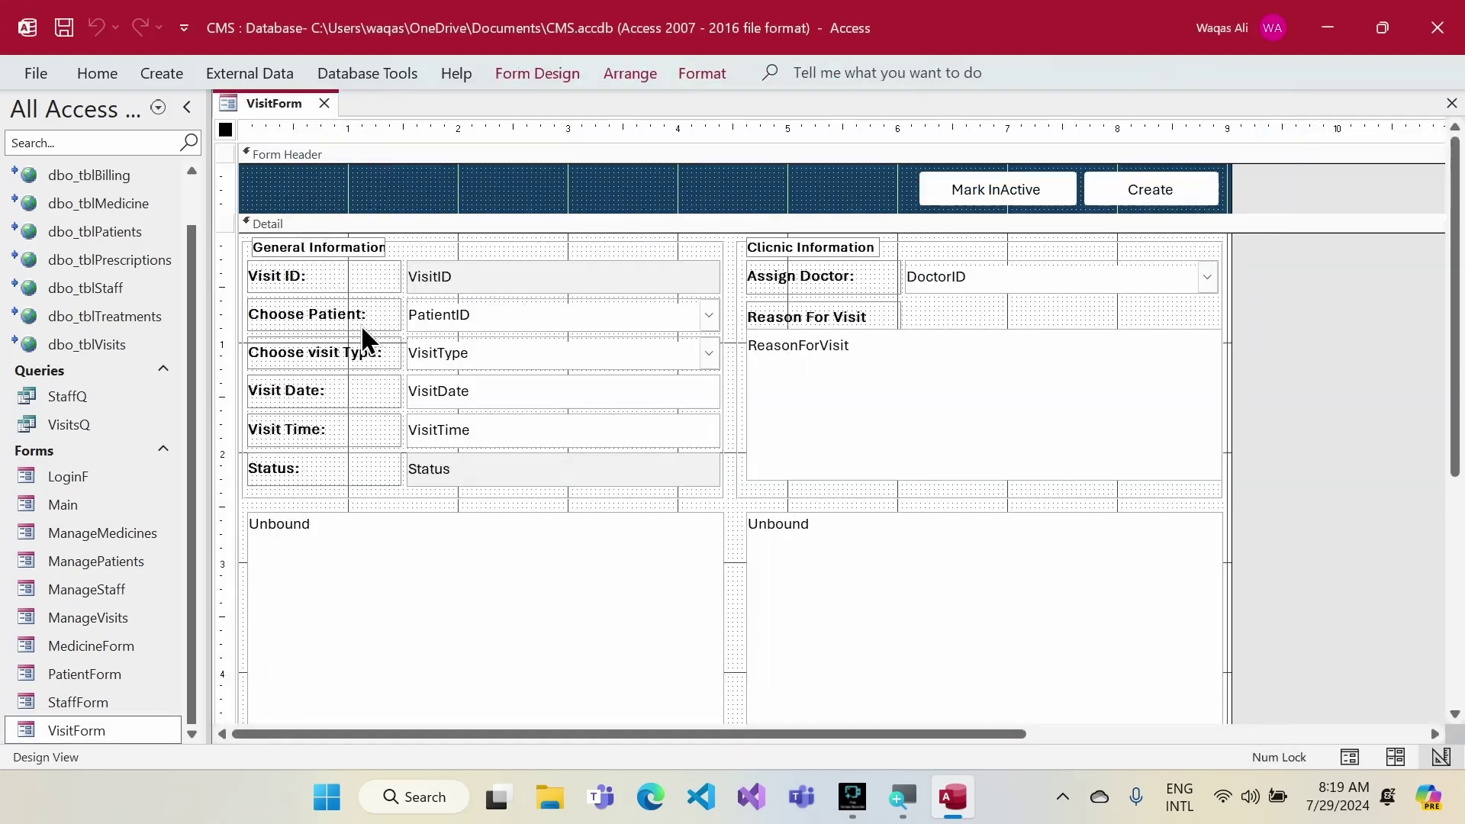
- Duplicate PatientForm as a new form named PrescriptionForm
double_click(108, 676)
left_click(975, 102)
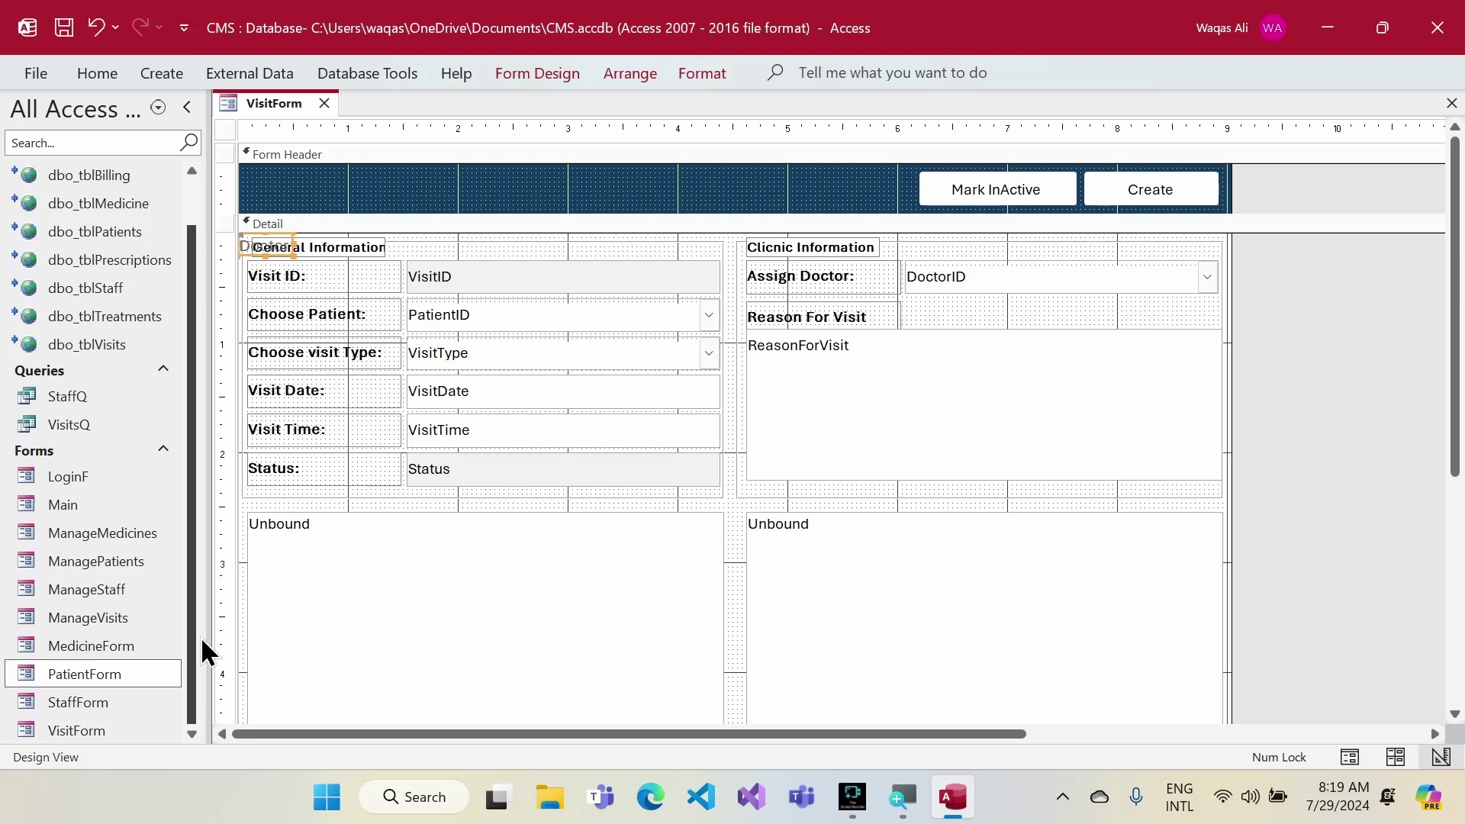
right_click(93, 670)
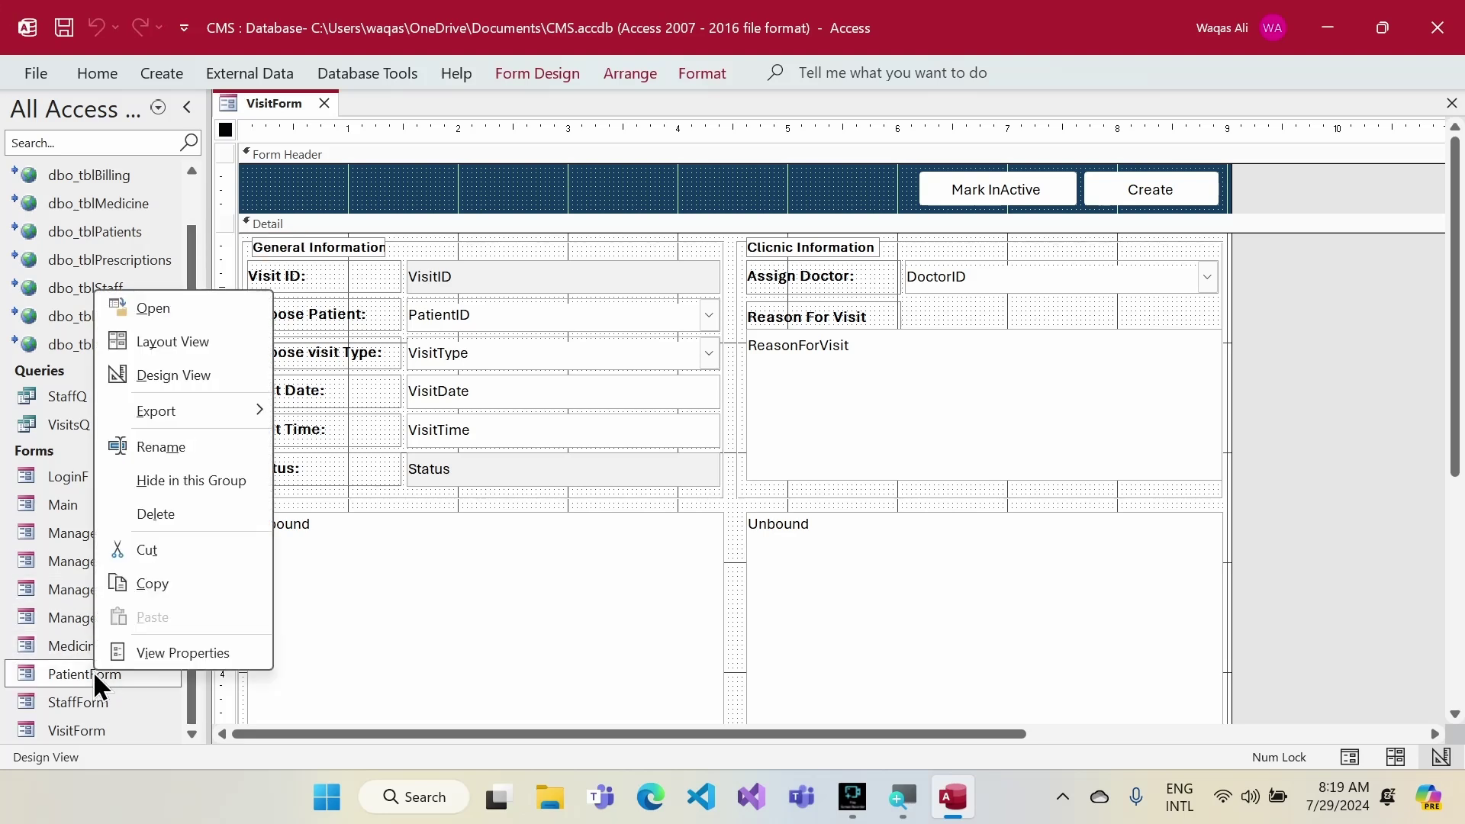
left_click(140, 585)
key("ctrl+v")
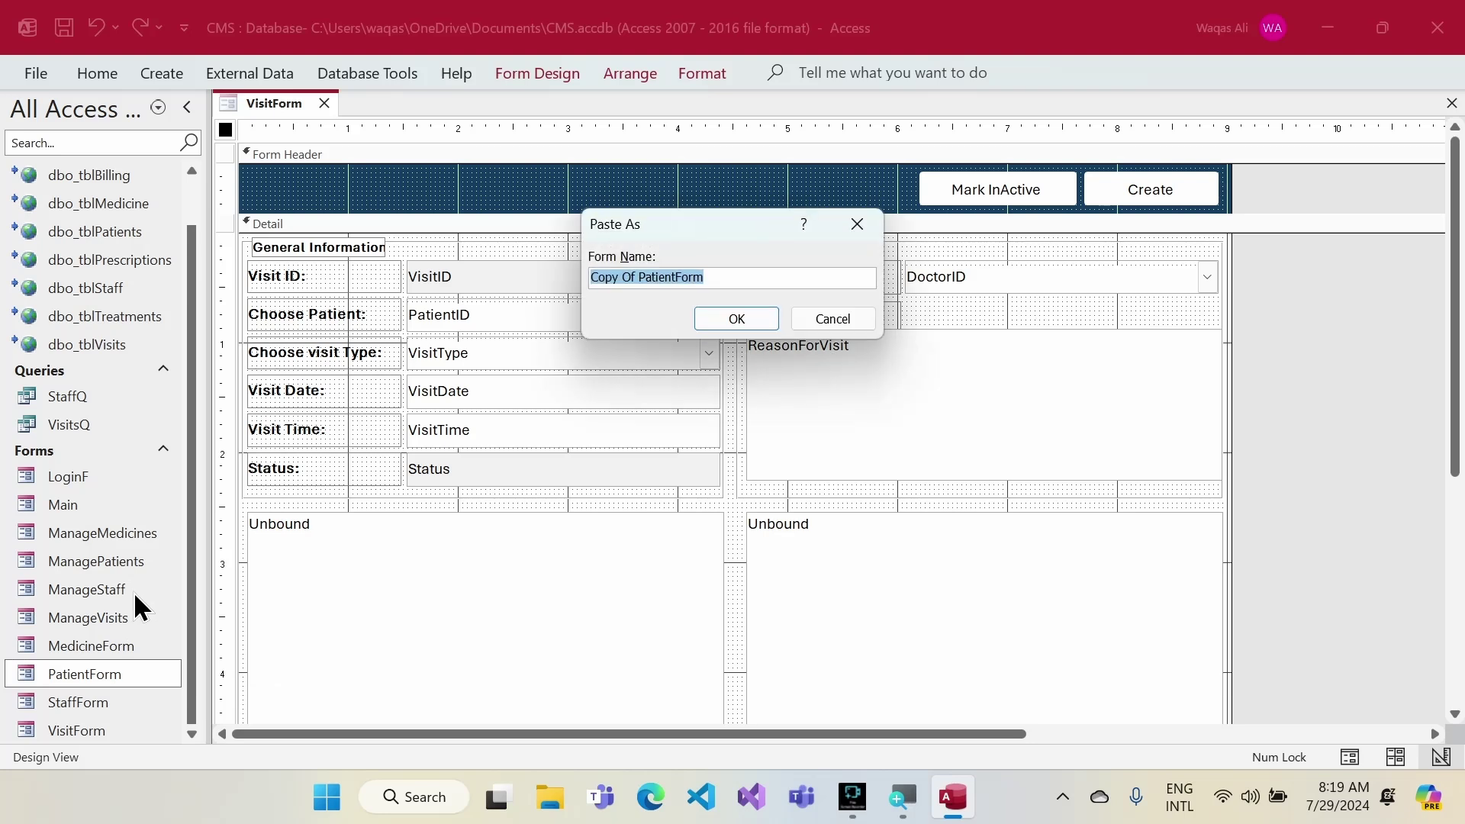
type("PrescriptionForm")
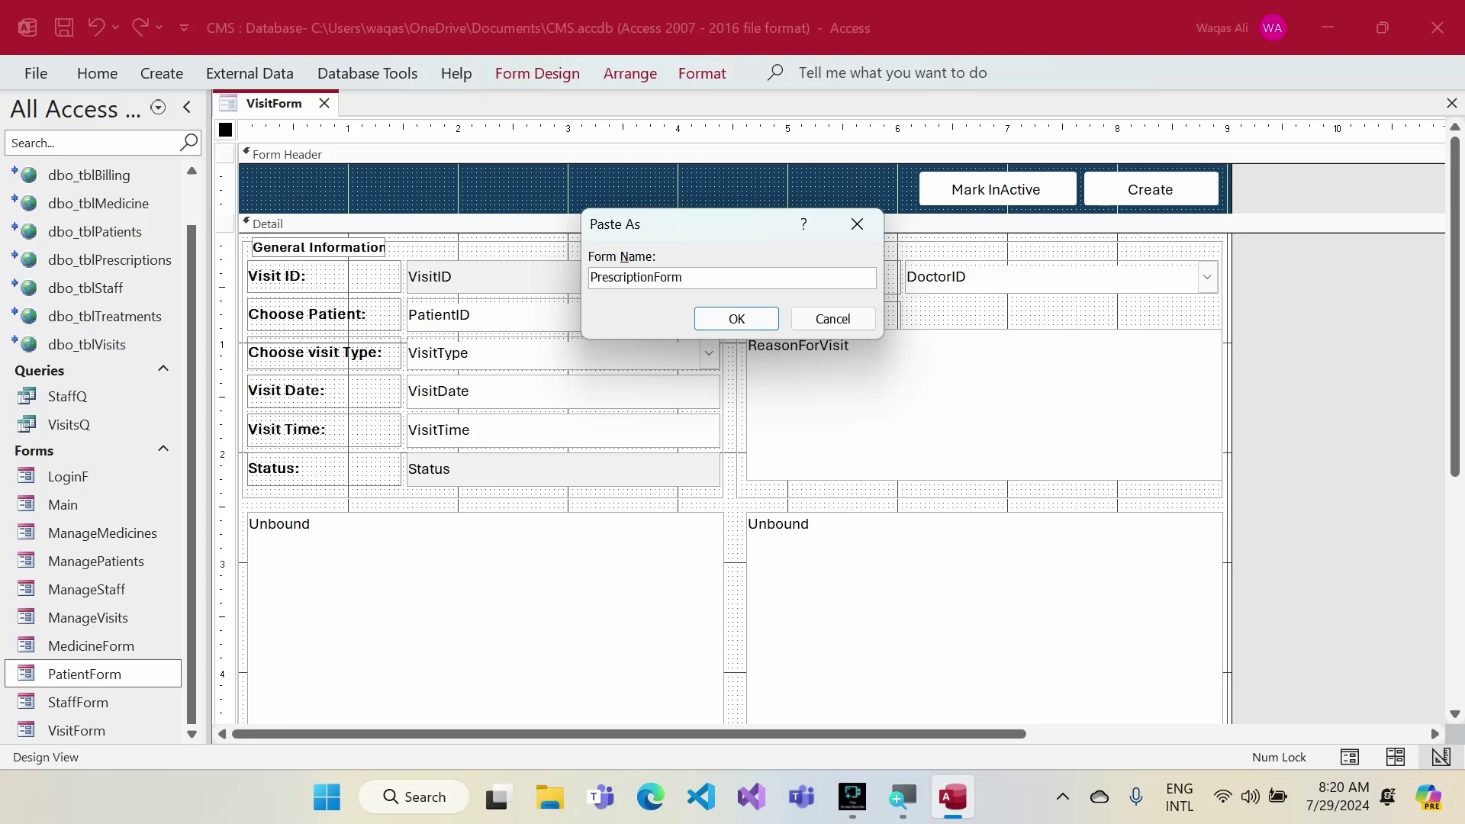
key("Return")
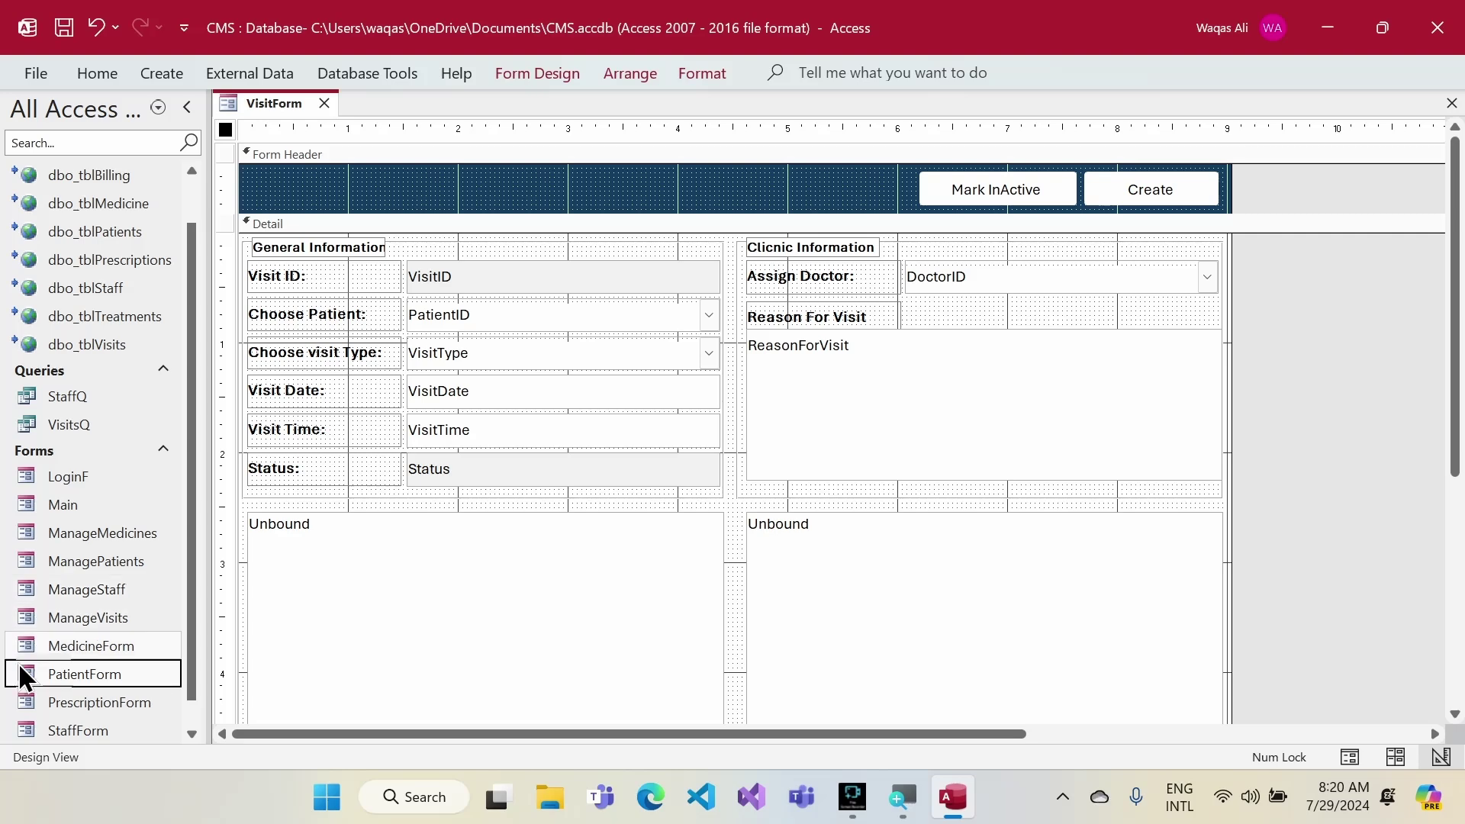
- Open PrescriptionForm in Design View and delete all the patient labels and text boxes from its Detail section
right_click(77, 703)
left_click(157, 404)
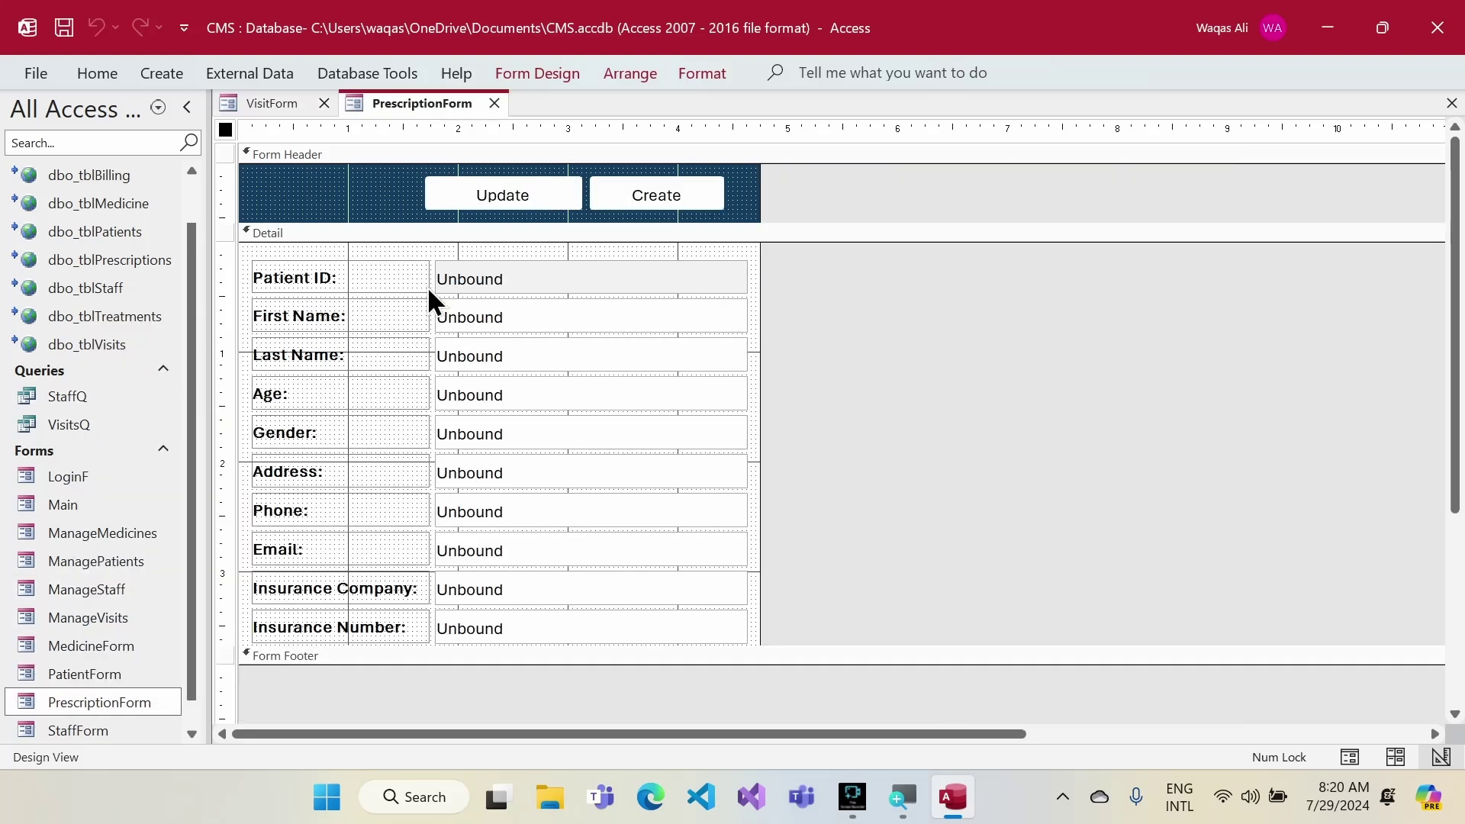
left_click_drag(801, 272, 253, 685)
key("Delete")
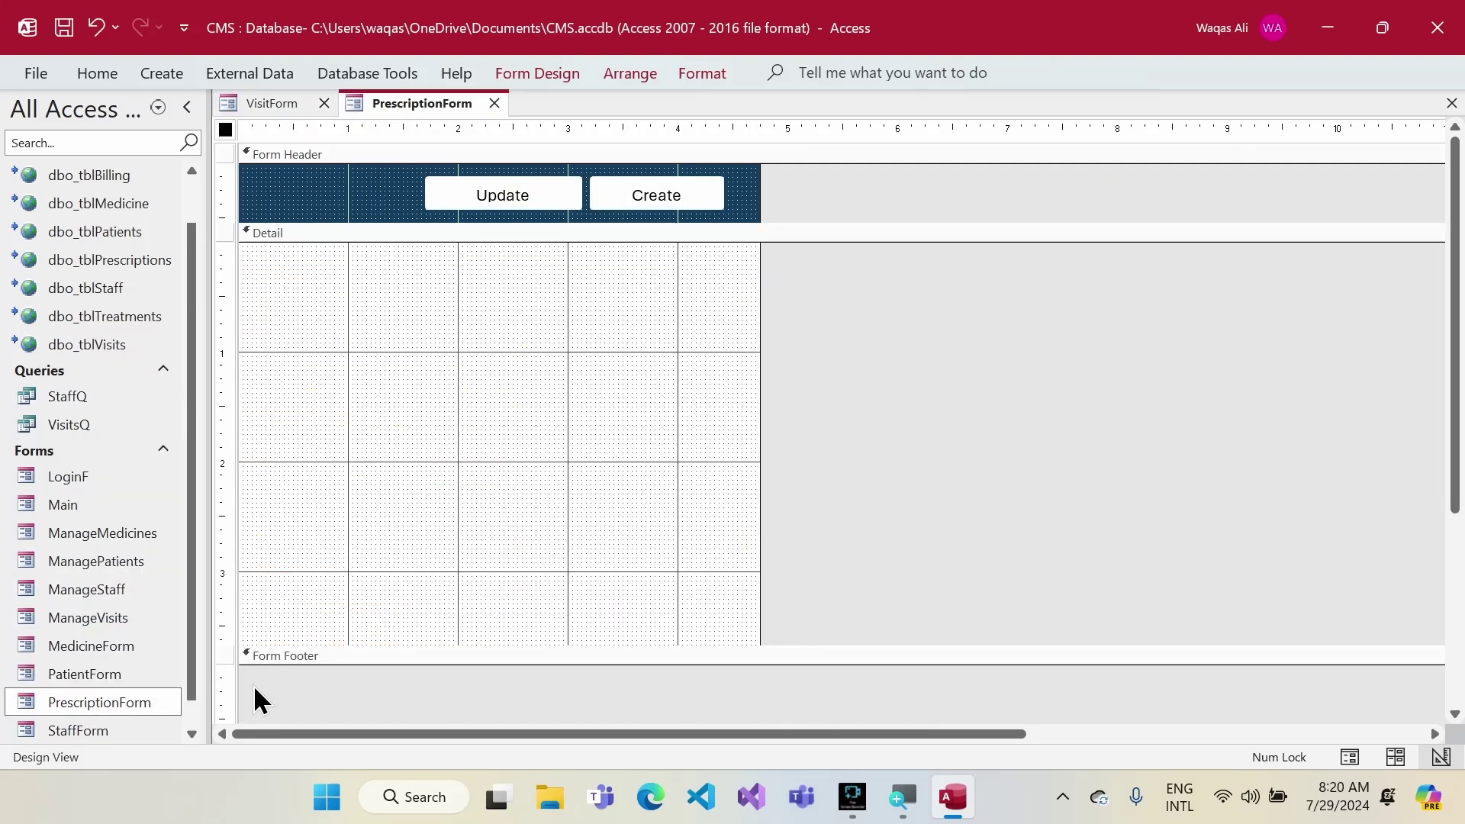
- Set the record source of PrescriptionForm to dbo_tblPrescriptions
left_click(529, 70)
left_click(1075, 141)
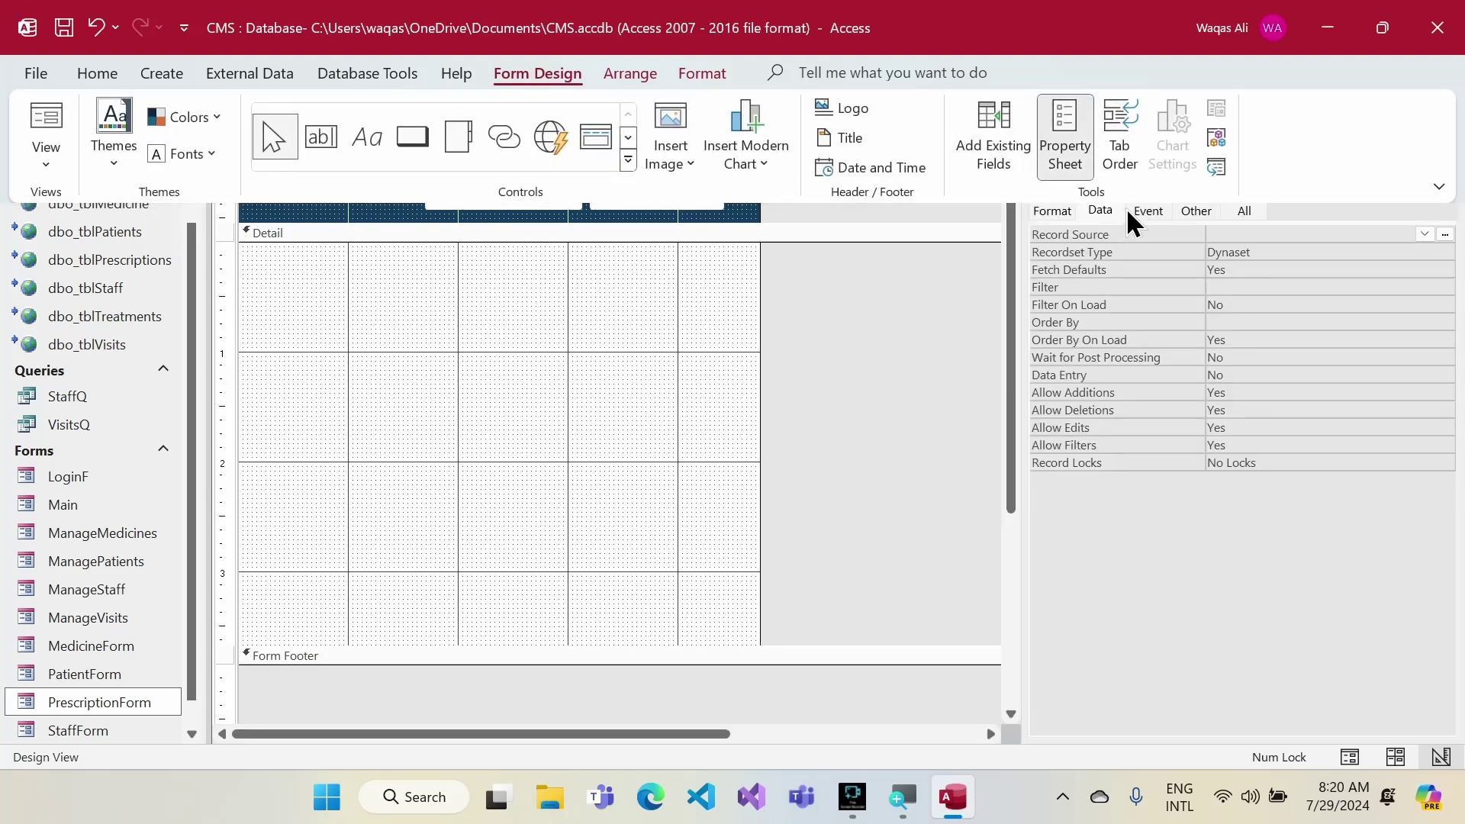
left_click(1110, 217)
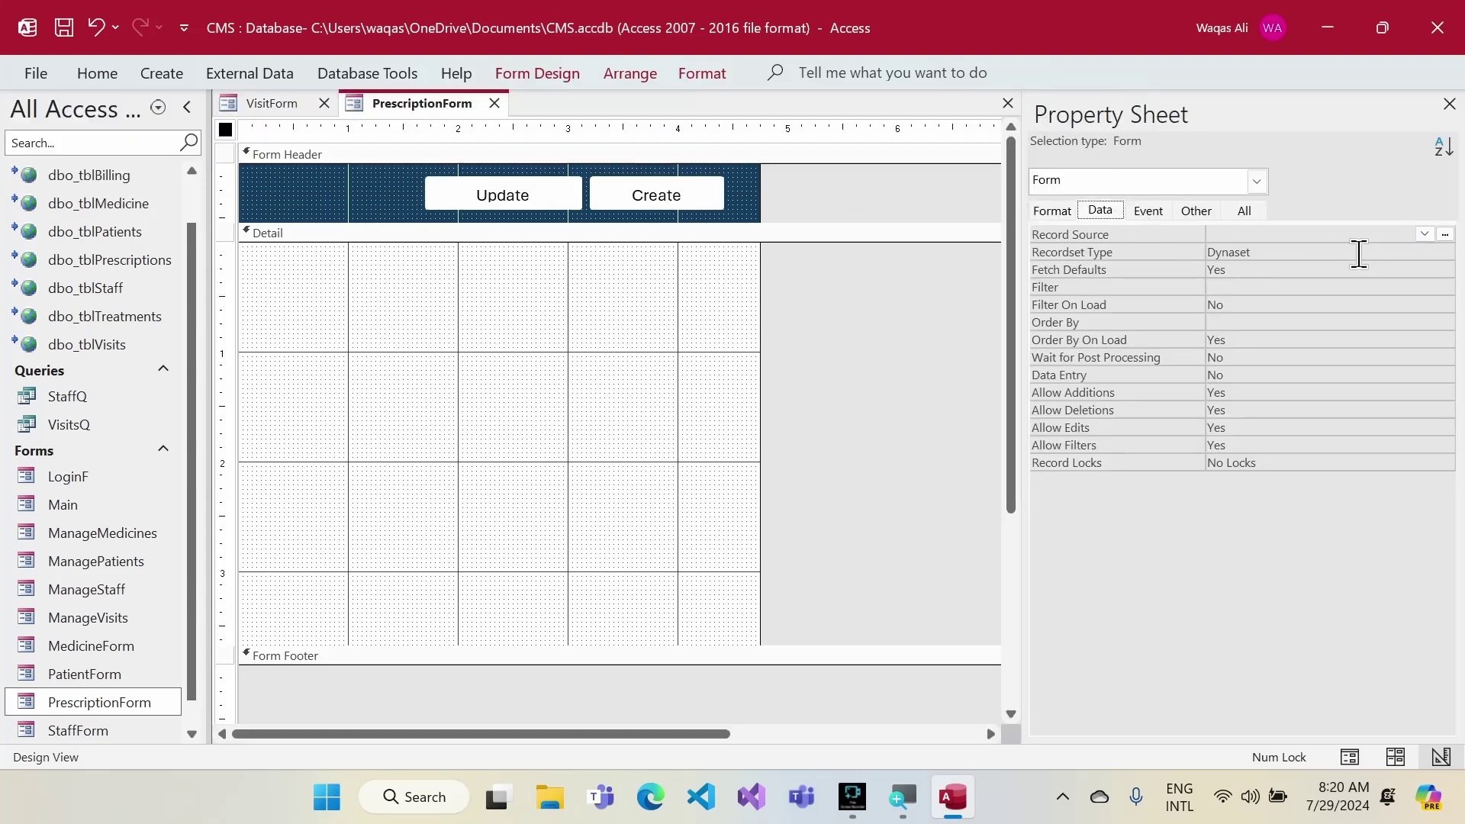
left_click(1424, 235)
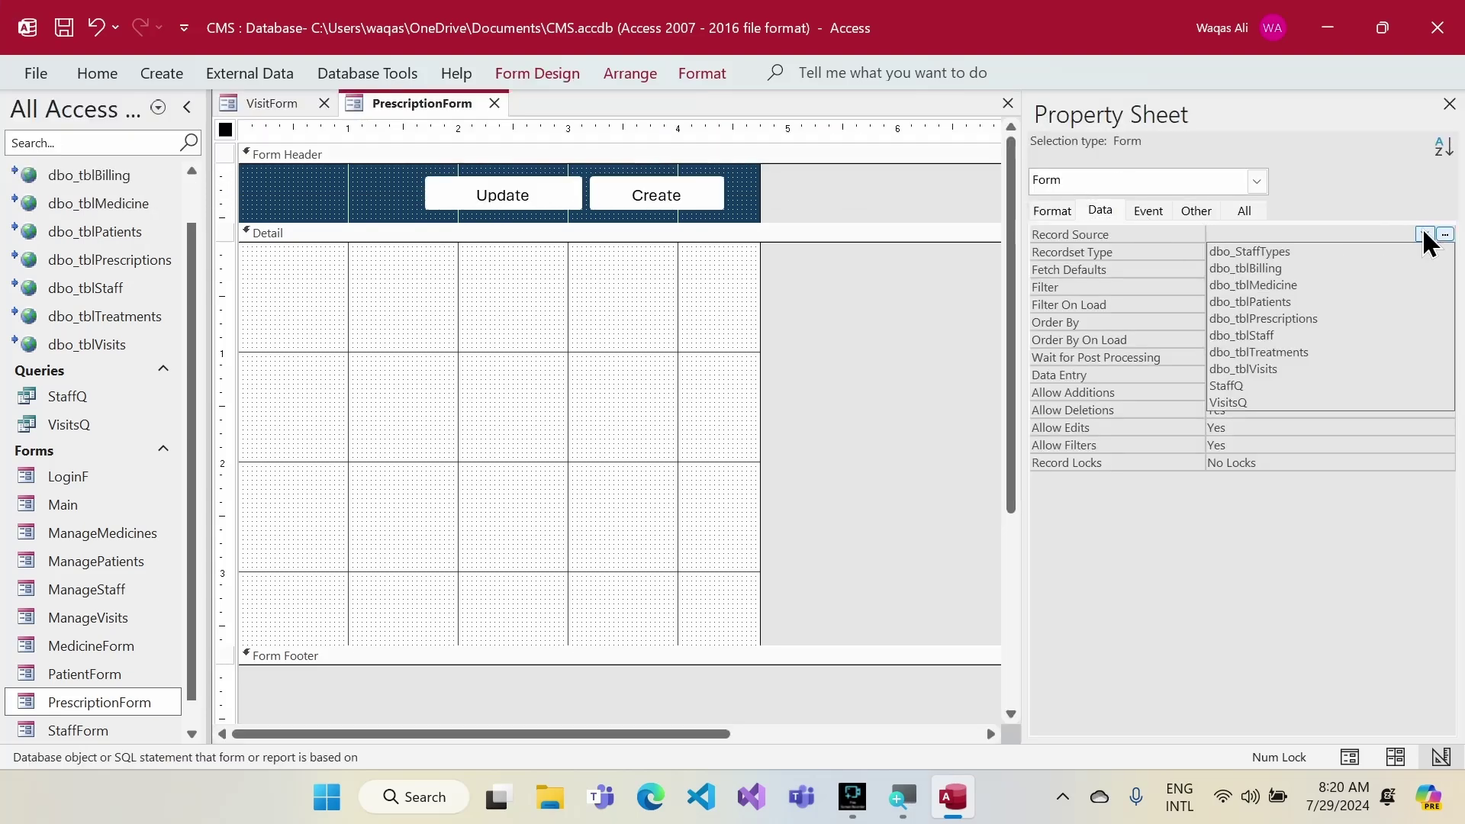
left_click(1353, 319)
- Add all available fields, from PrescriptionID to Notes, to the Detail section of PrescriptionForm
left_click(561, 74)
left_click(971, 139)
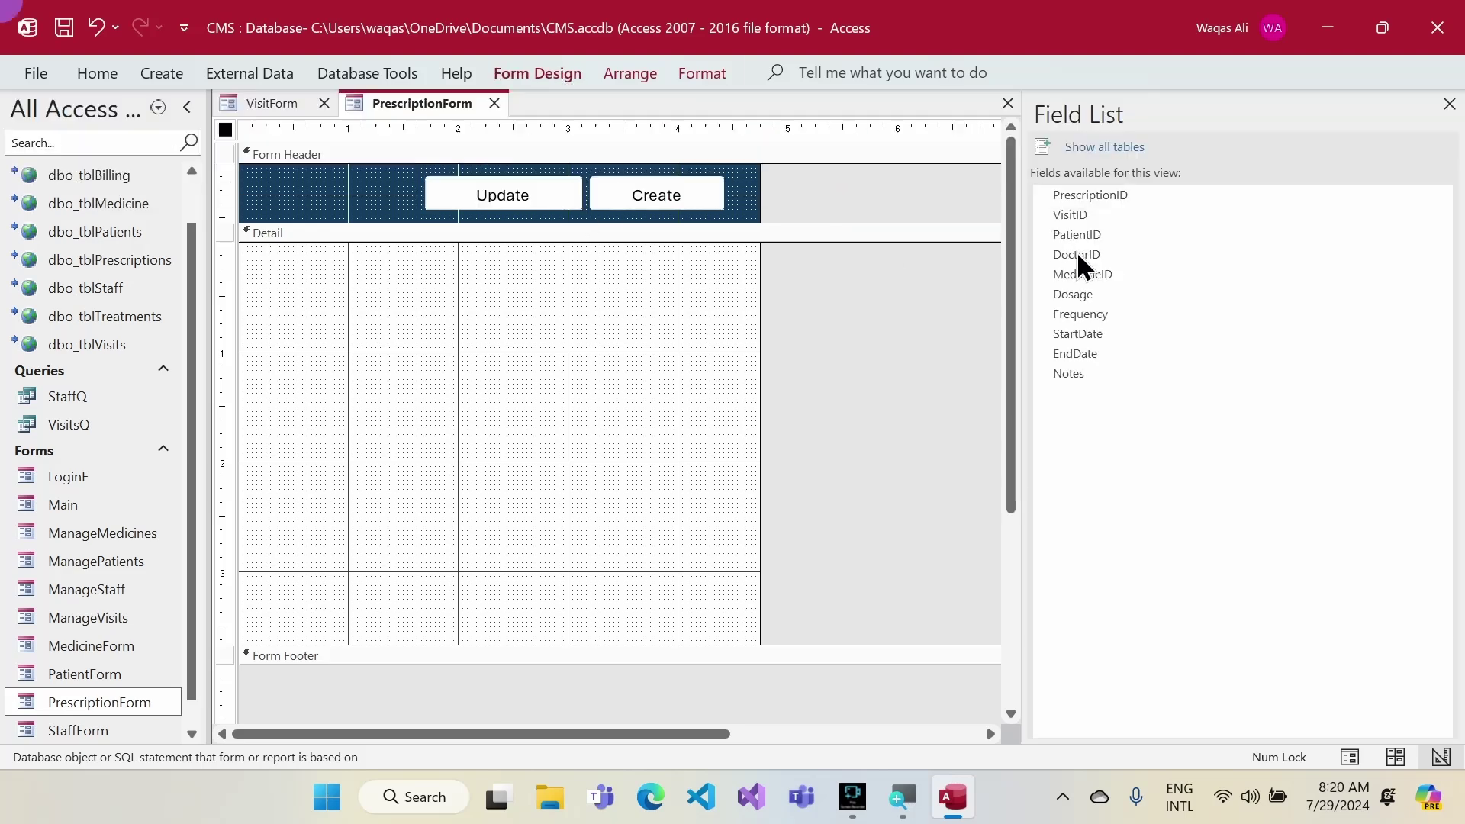
left_click(1055, 197)
key("ctrl+a")
left_click_drag(1056, 197, 450, 306)
- Arrange all the prescription labels and fields in a Stacked layout
left_click_drag(593, 263, 358, 568)
right_click(507, 526)
mouse_move(613, 335)
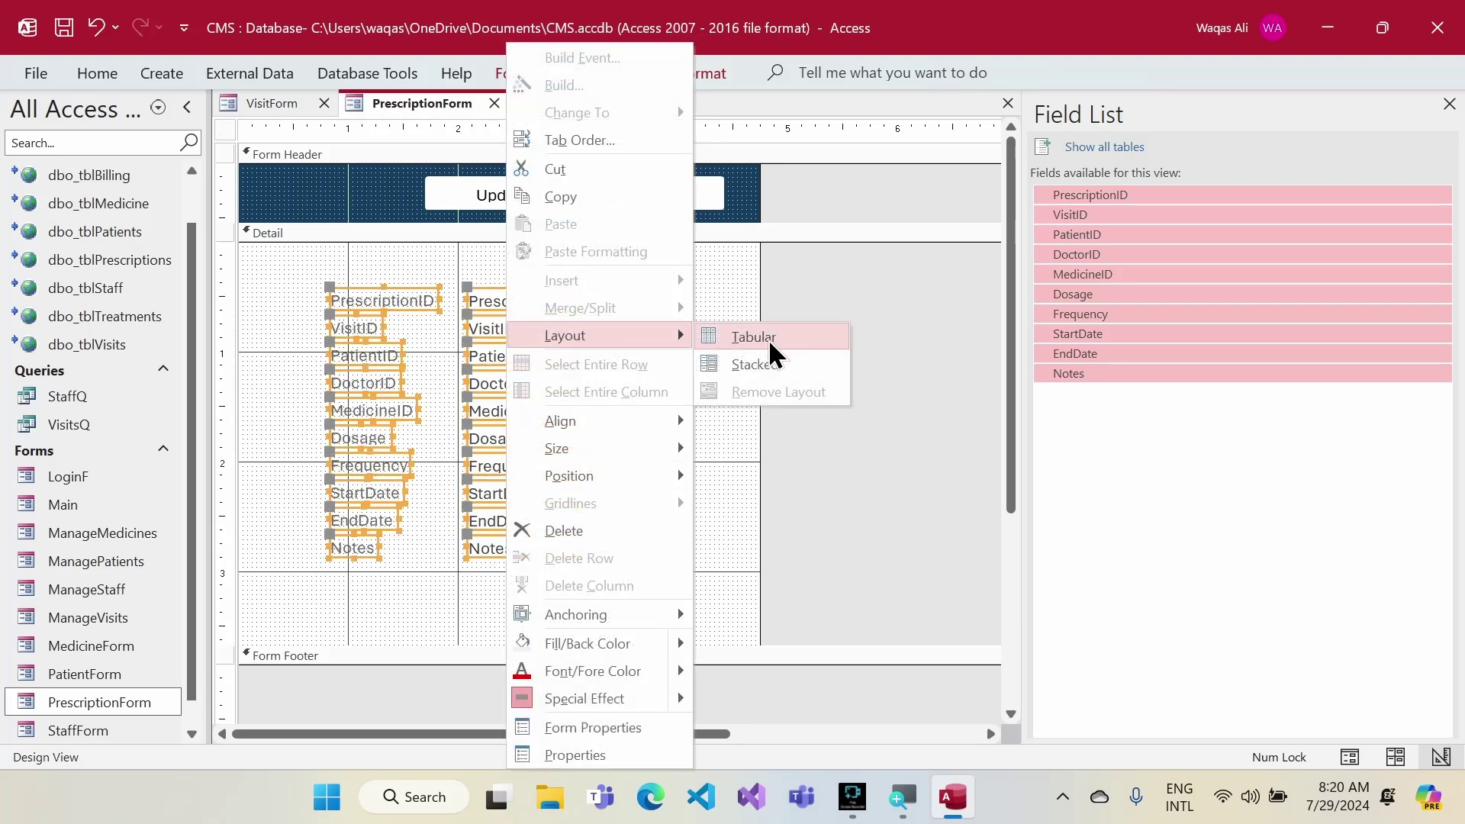
left_click(769, 364)
- Format the stacked prescription labels and fields with black text at font size 10
left_click(125, 75)
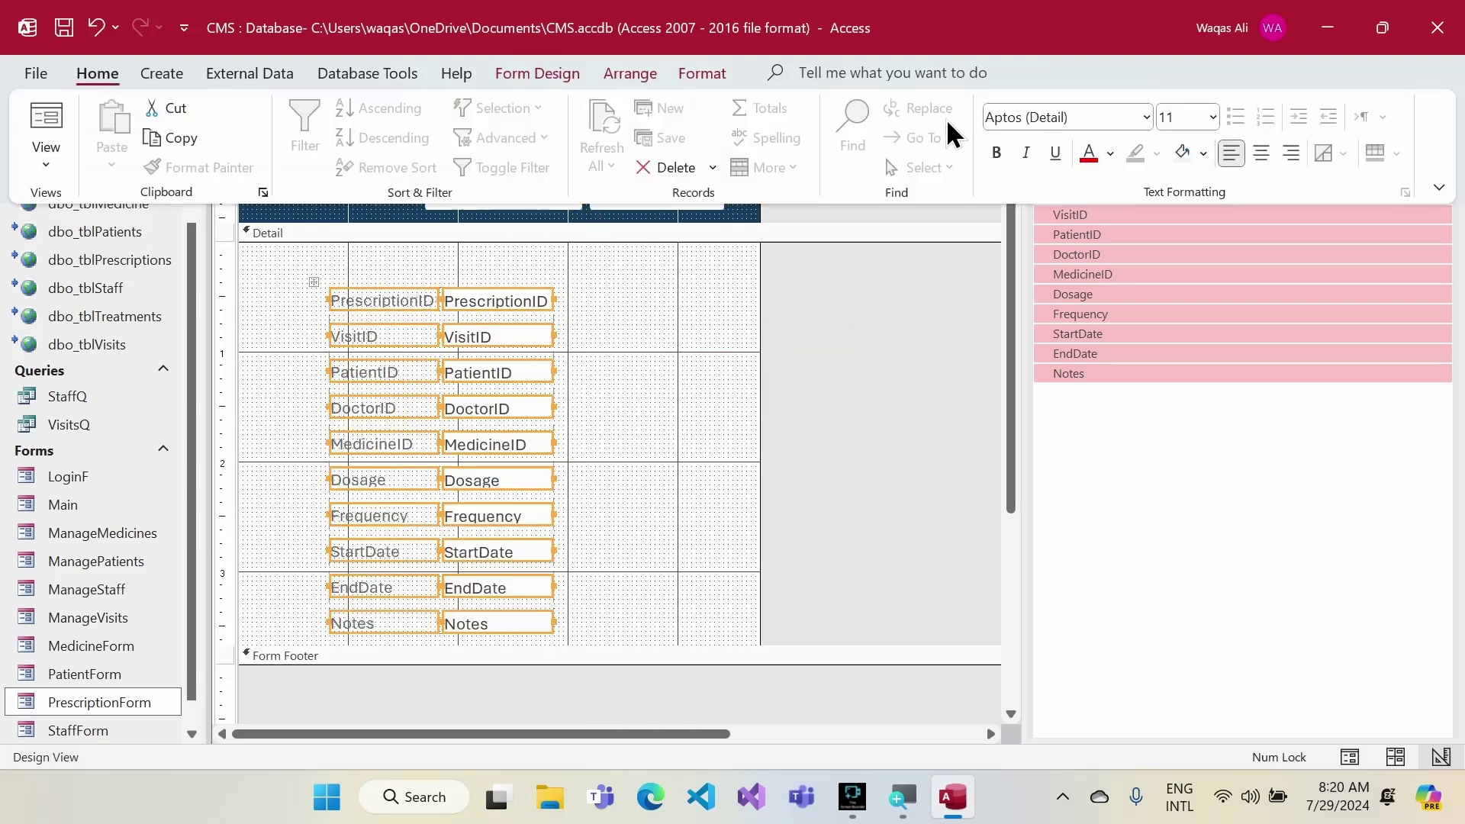
left_click(1110, 153)
left_click(1107, 247)
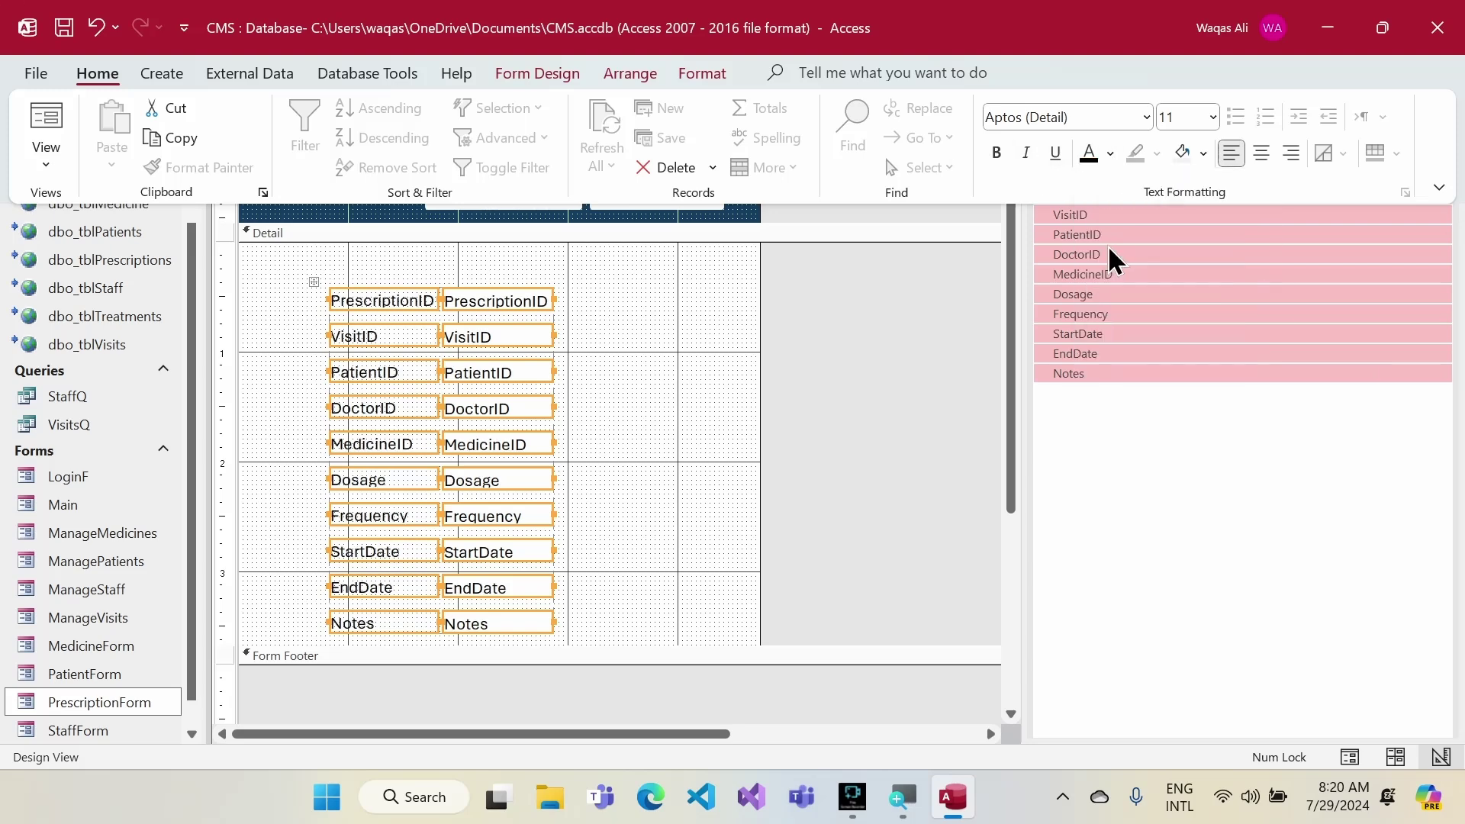
left_click(1213, 118)
left_click(1193, 188)
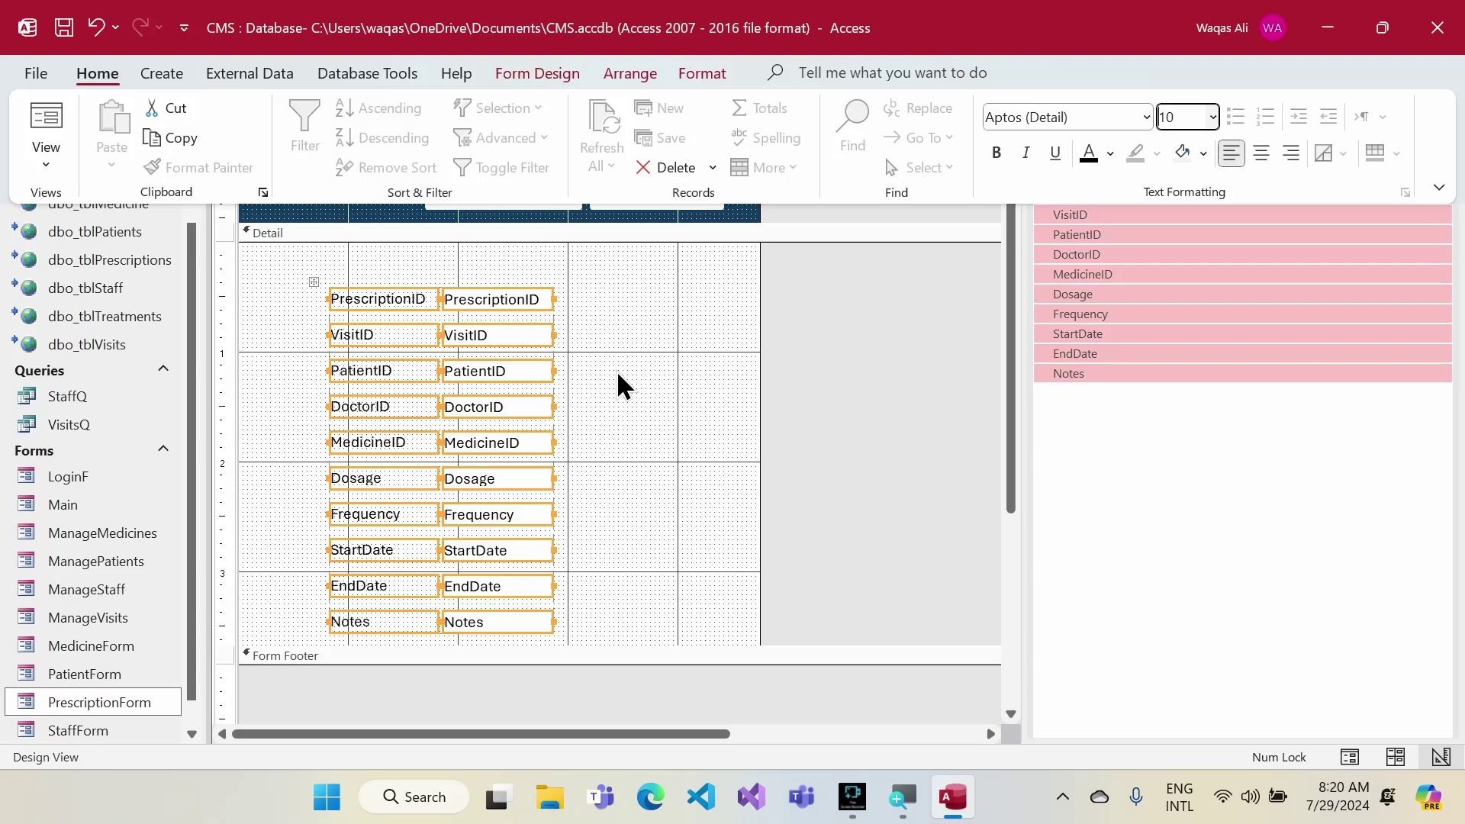
- Set the height of all the stacked prescription labels and fields to 0.3"
left_click(555, 73)
left_click(1091, 156)
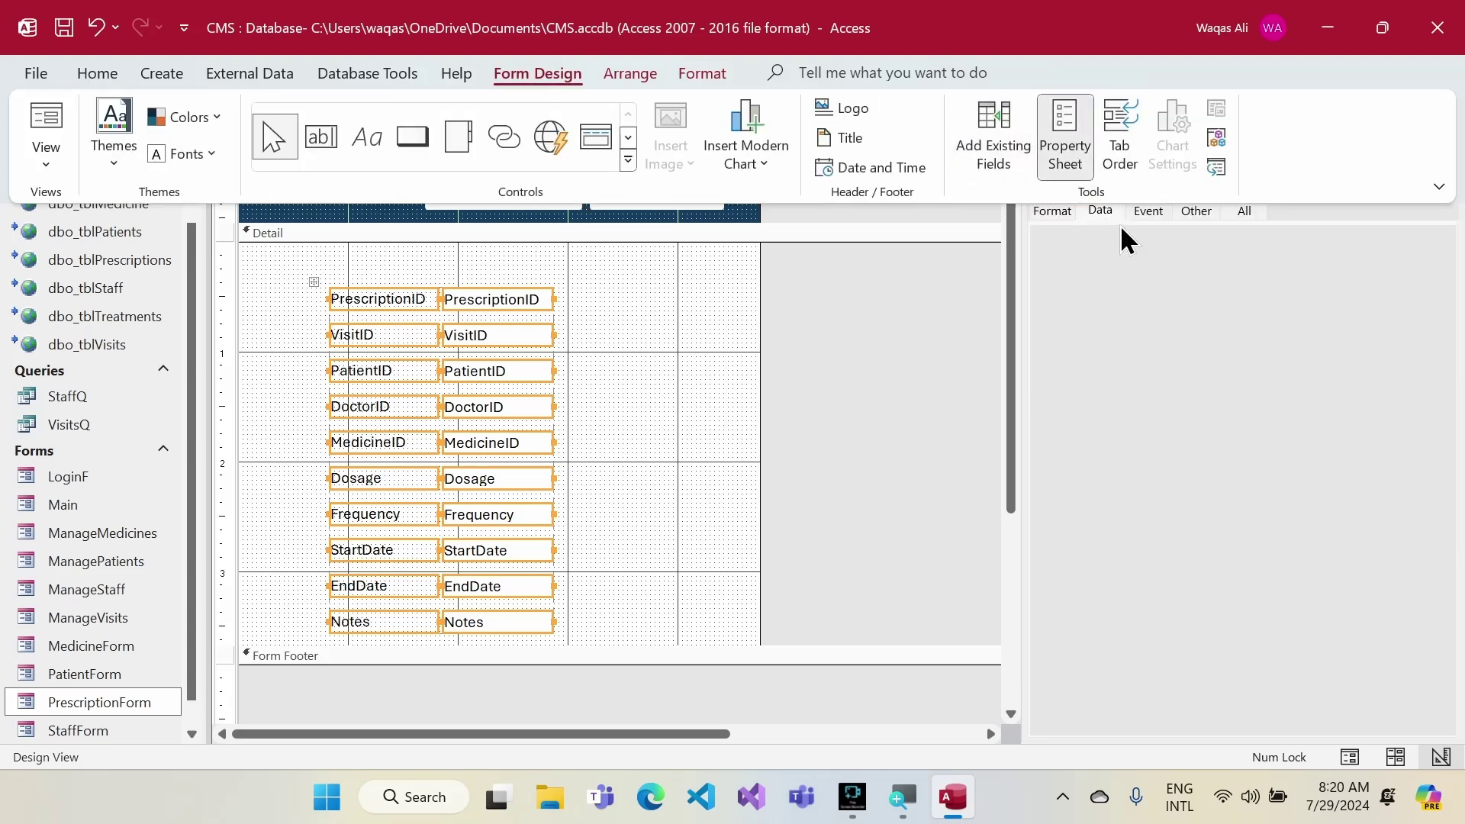
left_click(1045, 216)
left_click(1247, 270)
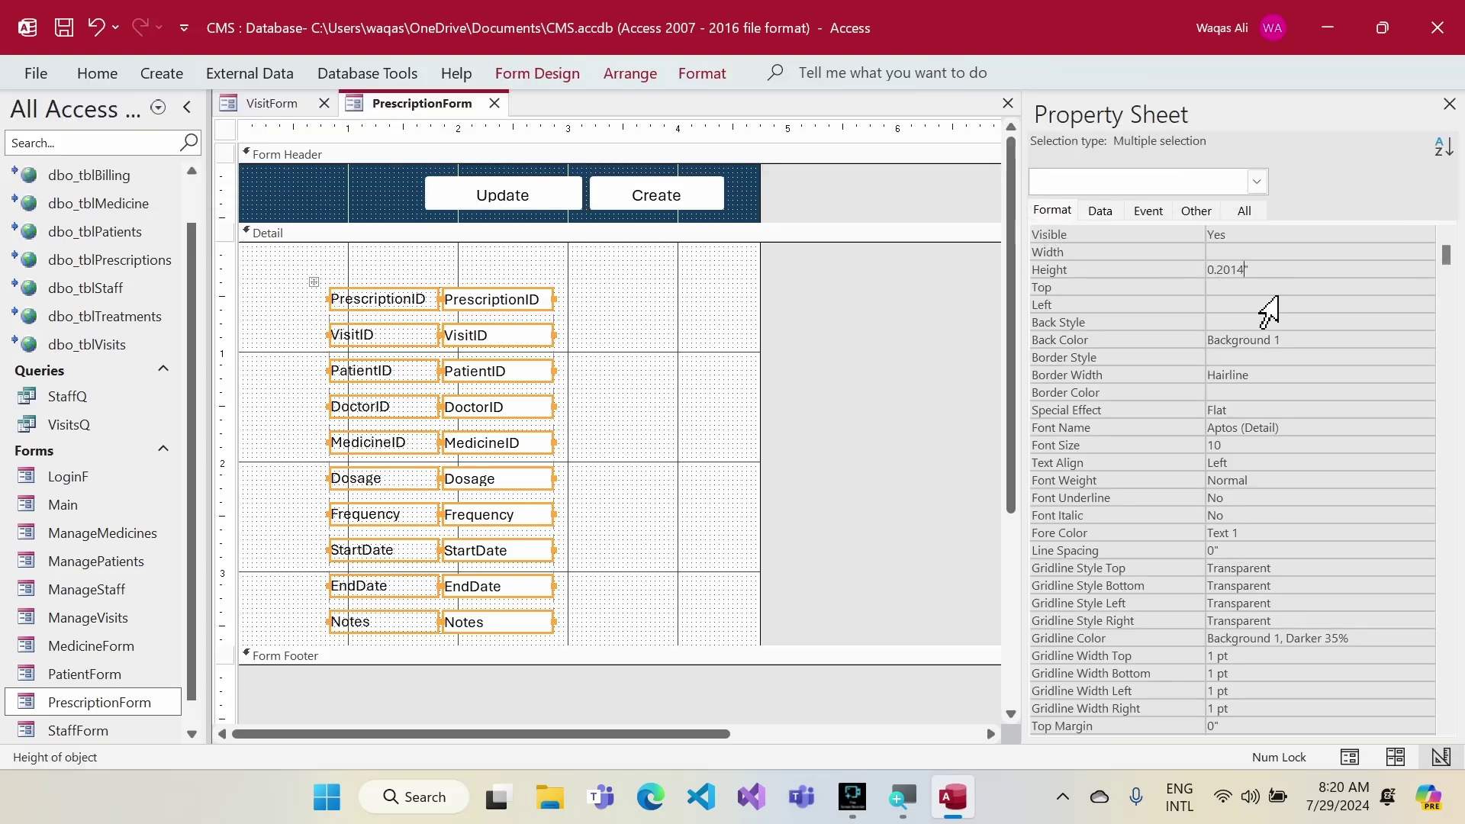
key("BackSpace")
key("BackSpace")
key("BackSpace")
key("Return")
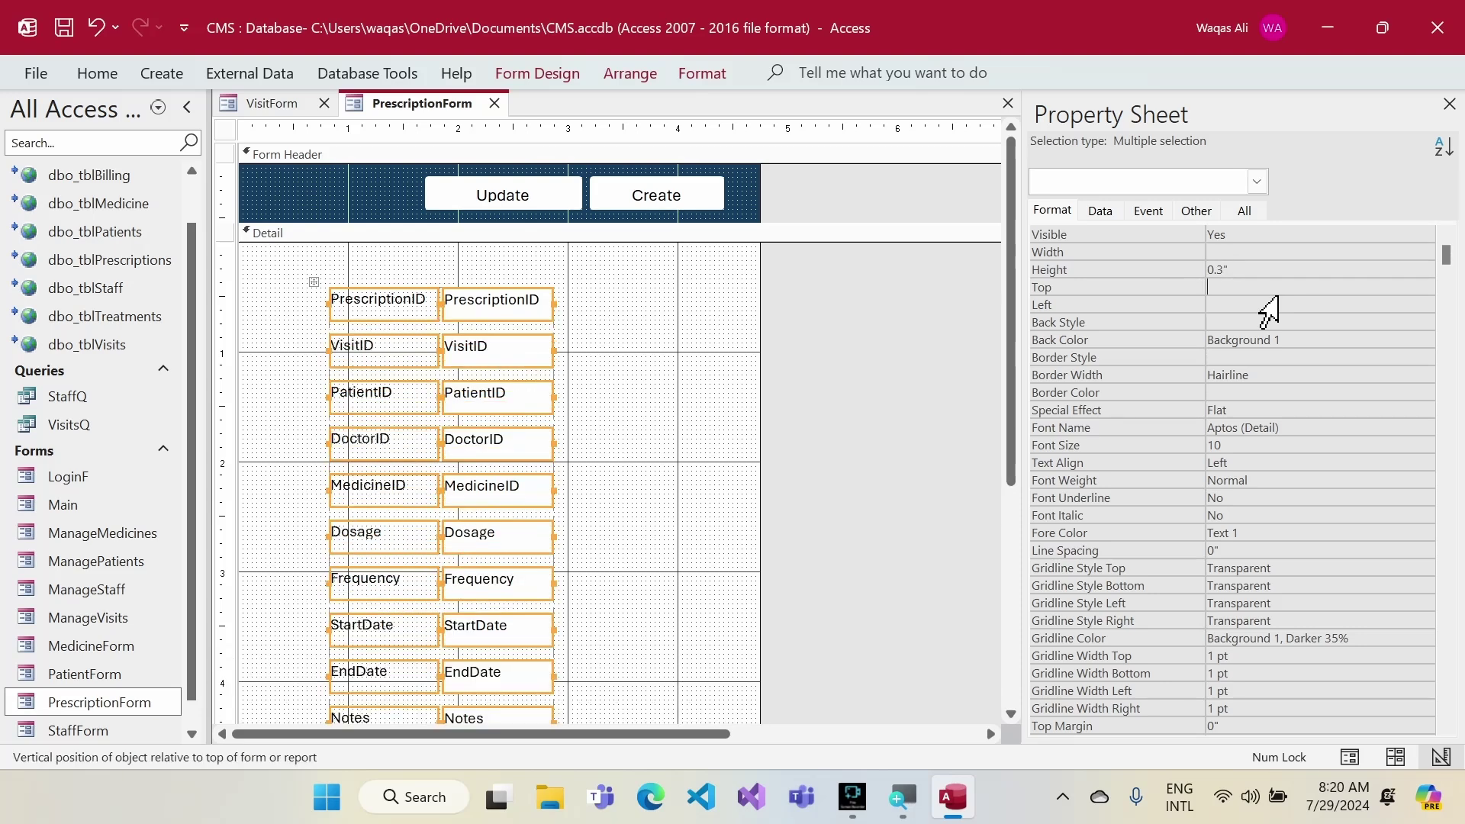
- Set the top margin of all the stacked prescription labels and fields to 0.05" and their control padding to Narrow
left_click(1176, 729)
type("0.05")
key("Return")
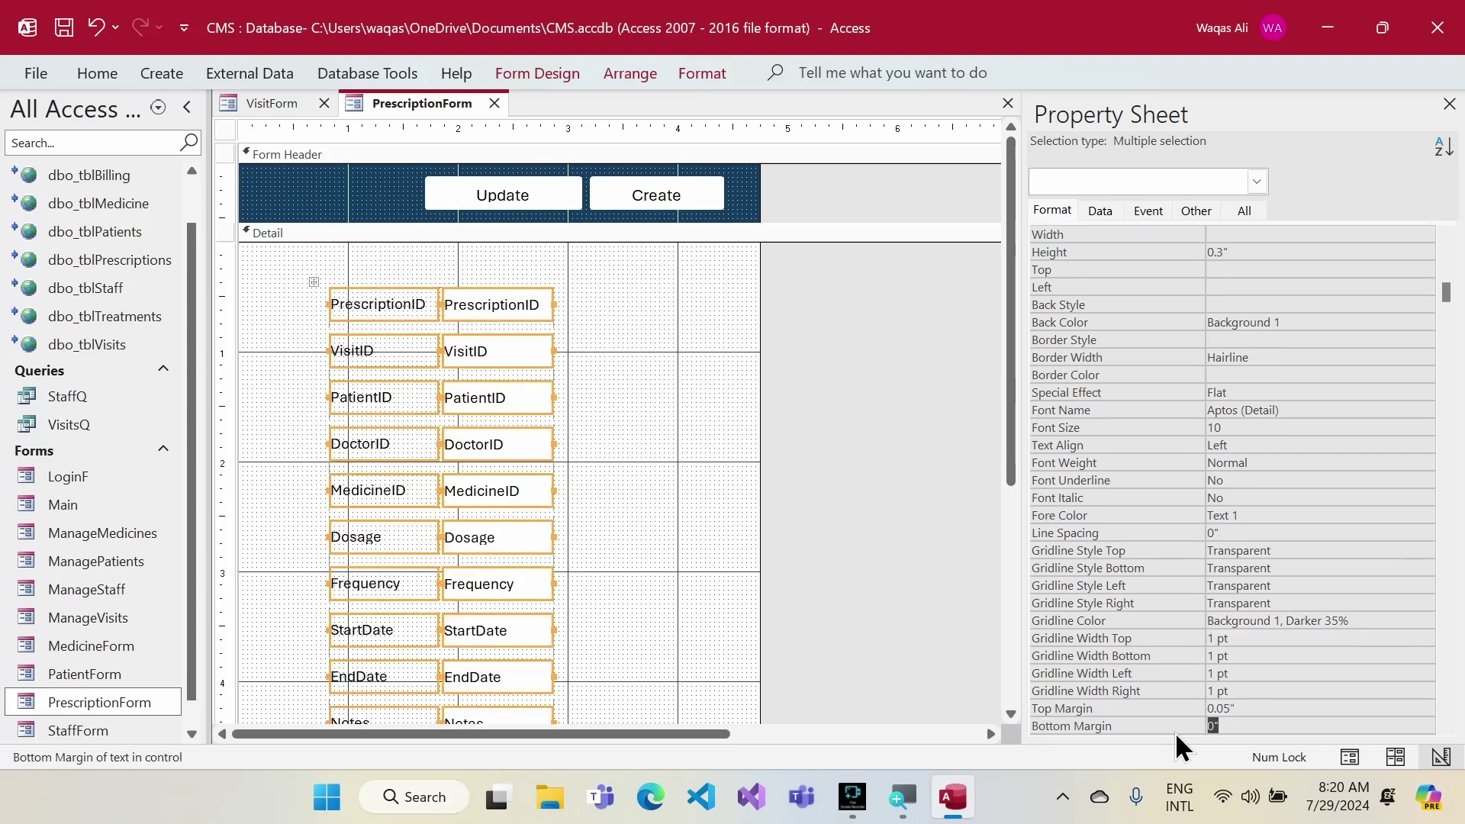
left_click(629, 74)
left_click(1014, 138)
left_click(1062, 259)
- Widen the column of prescription labels slightly and make the label text bold
left_click_drag(373, 262, 349, 665)
left_click_drag(330, 565, 317, 565)
key("ctrl+b")
- Move the stacked layout to the upper-left corner of the Detail section and select the whole column of text boxes
left_click(300, 284)
left_click_drag(490, 314, 427, 280)
left_click_drag(551, 273, 458, 649)
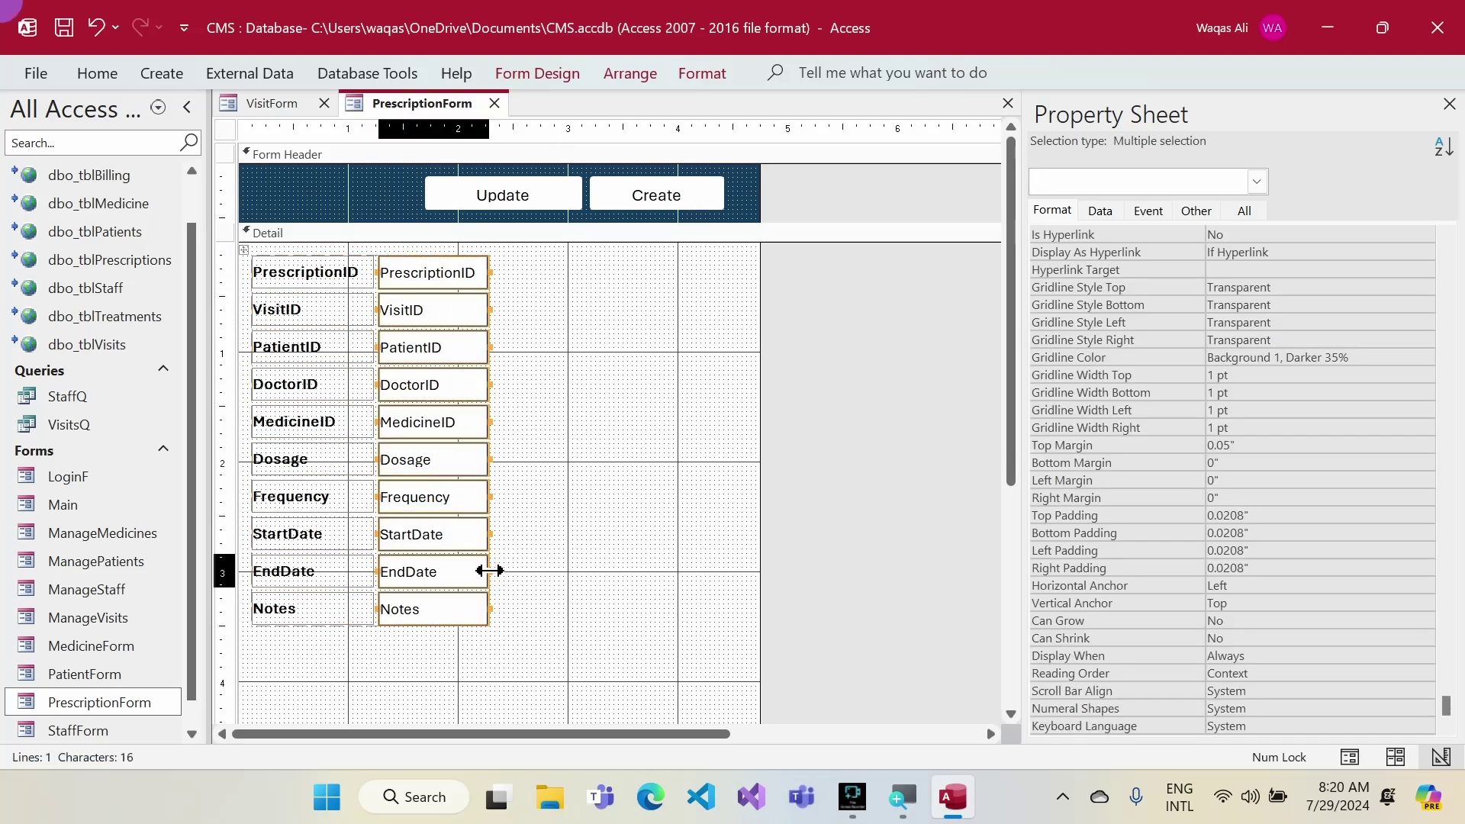
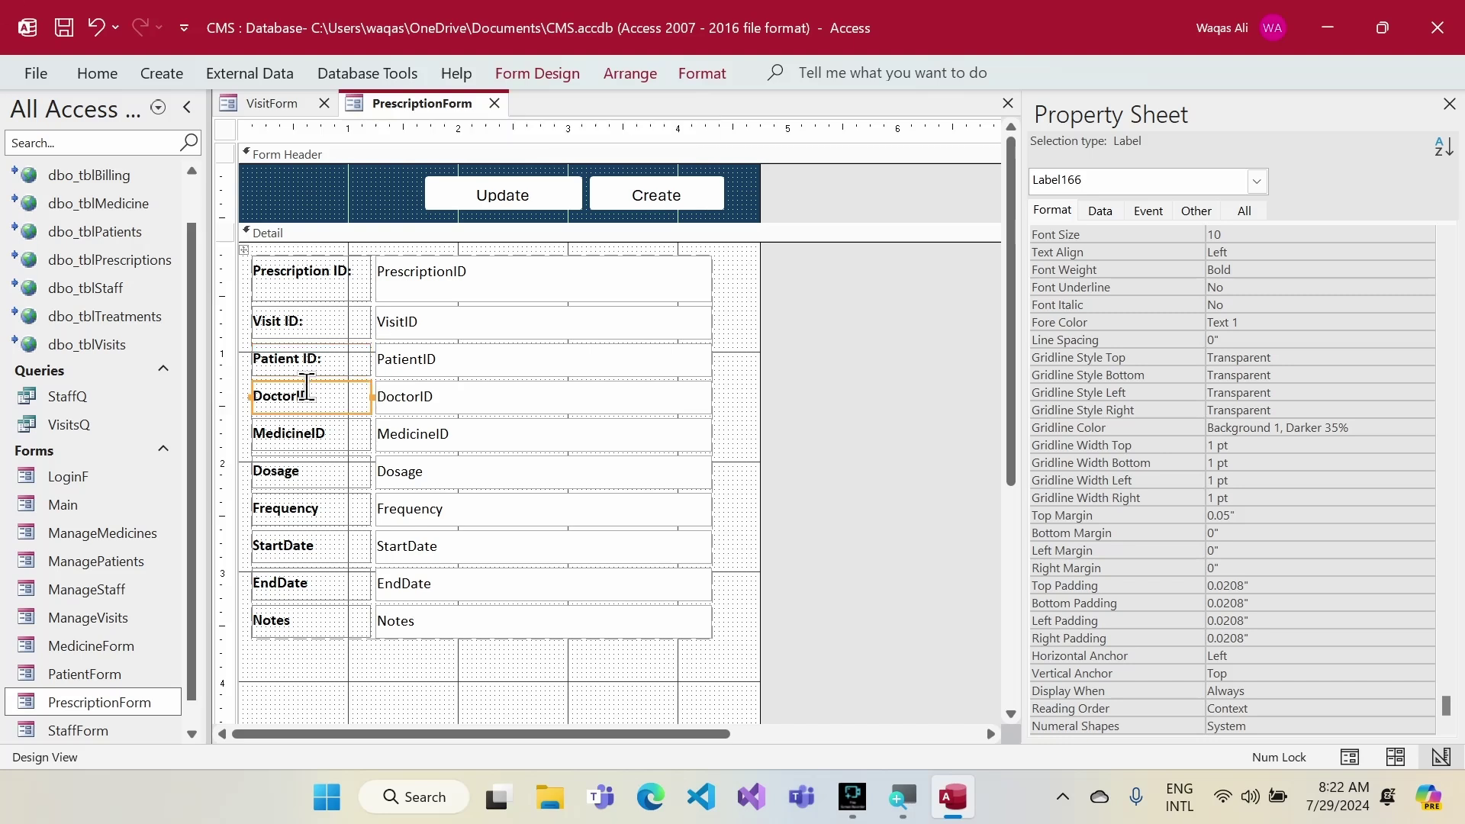
- Change the DoctorID and MedicineID labels to "Doctor ID:" and "Medicine ID:"
left_click(297, 392)
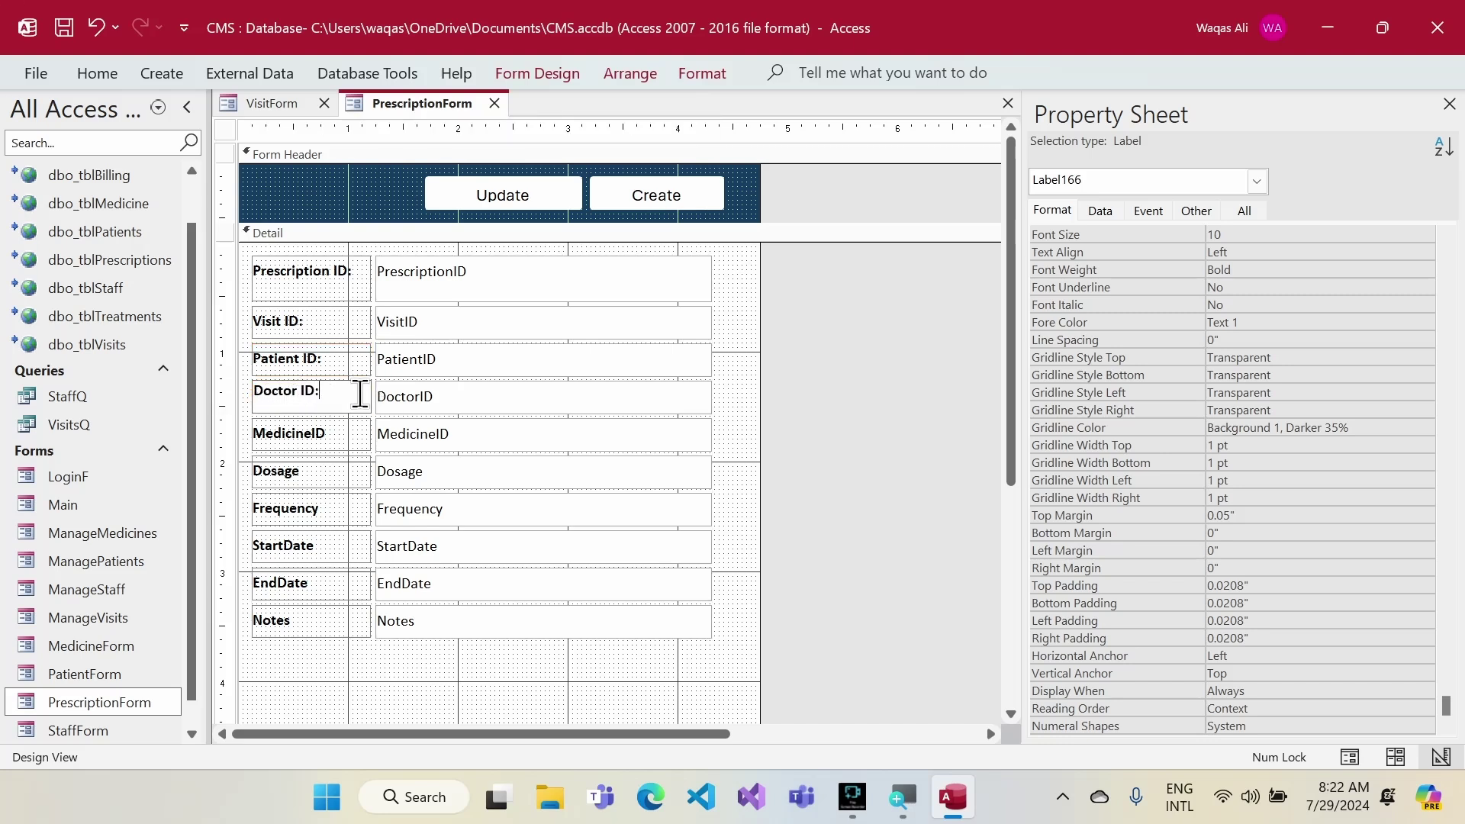
key("Return")
left_click(313, 429)
left_click(312, 428)
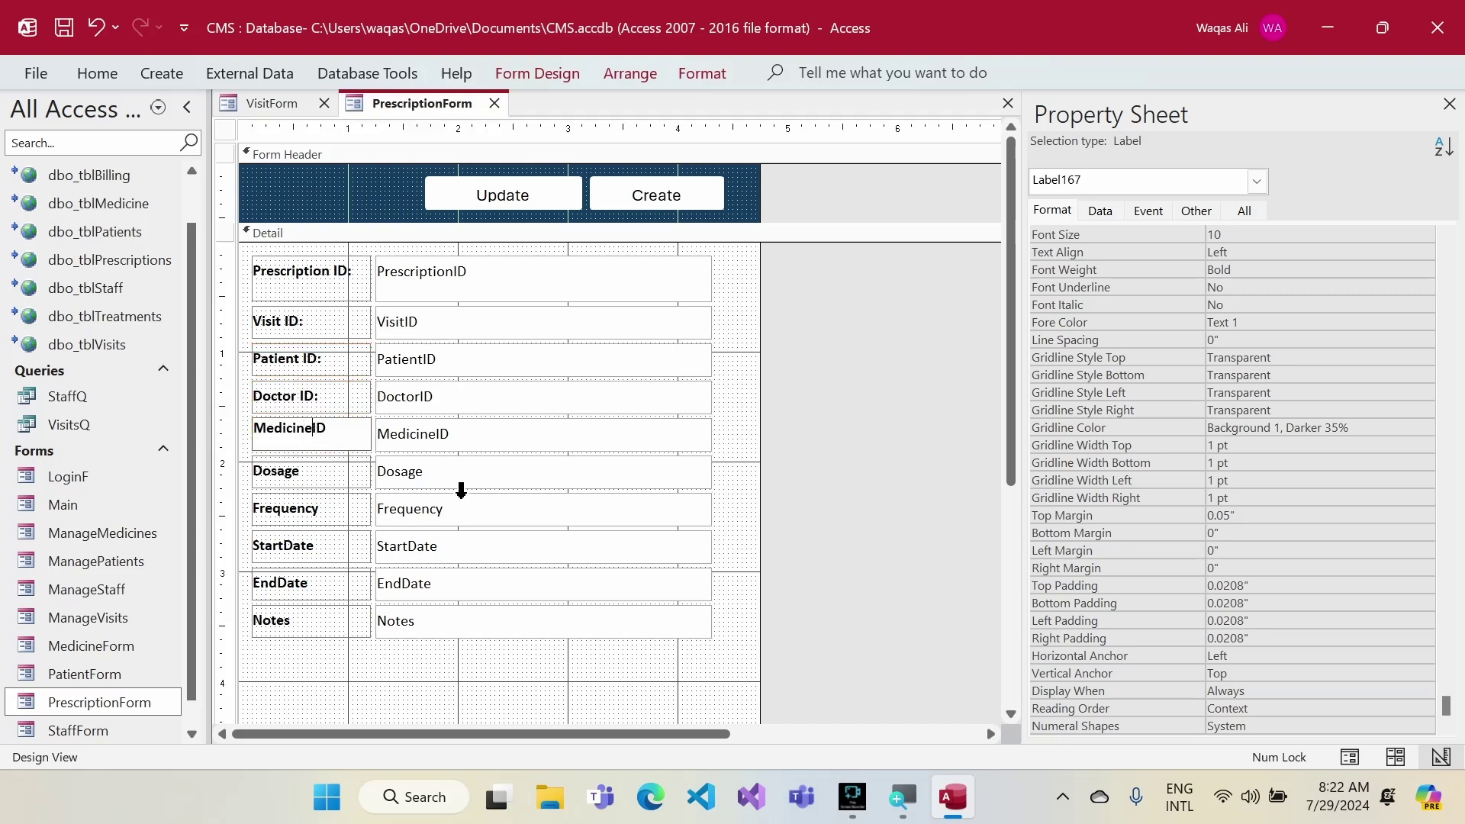
key("Return")
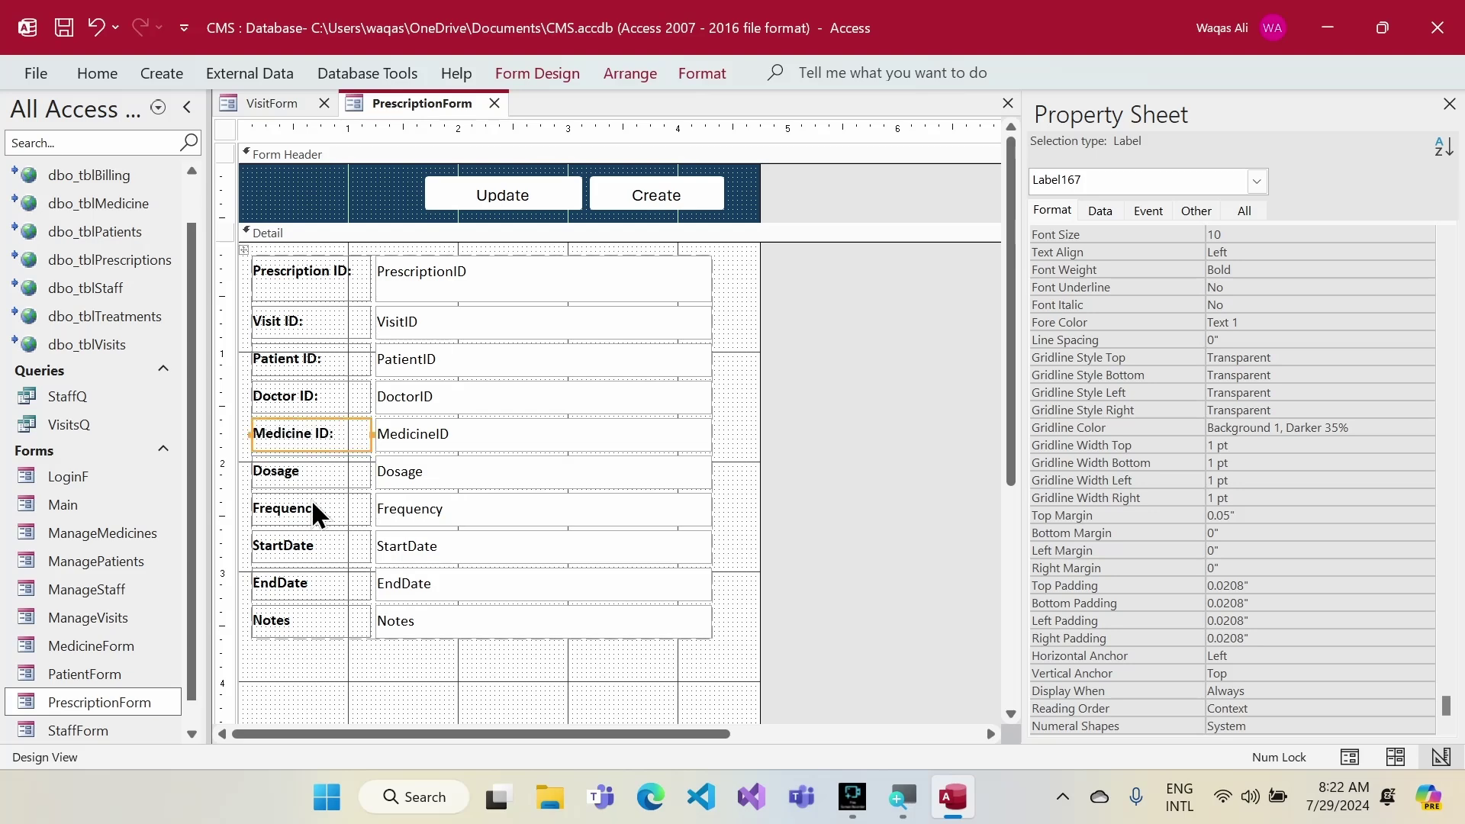
- Add a colon to the Dosage and Frequency labels
left_click(306, 471)
left_click(305, 471)
type(":")
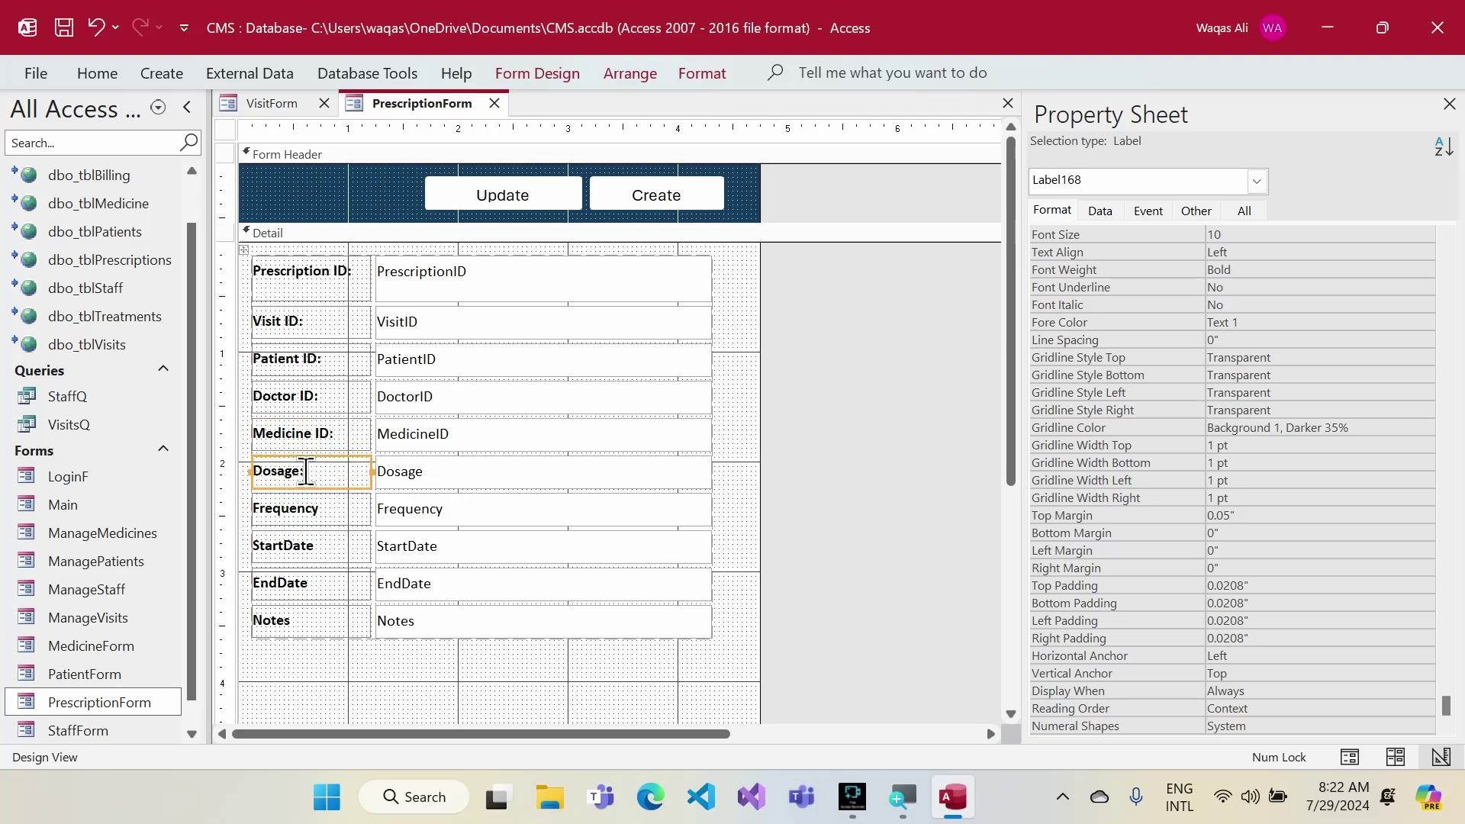
left_click(337, 510)
left_click(343, 510)
type(":")
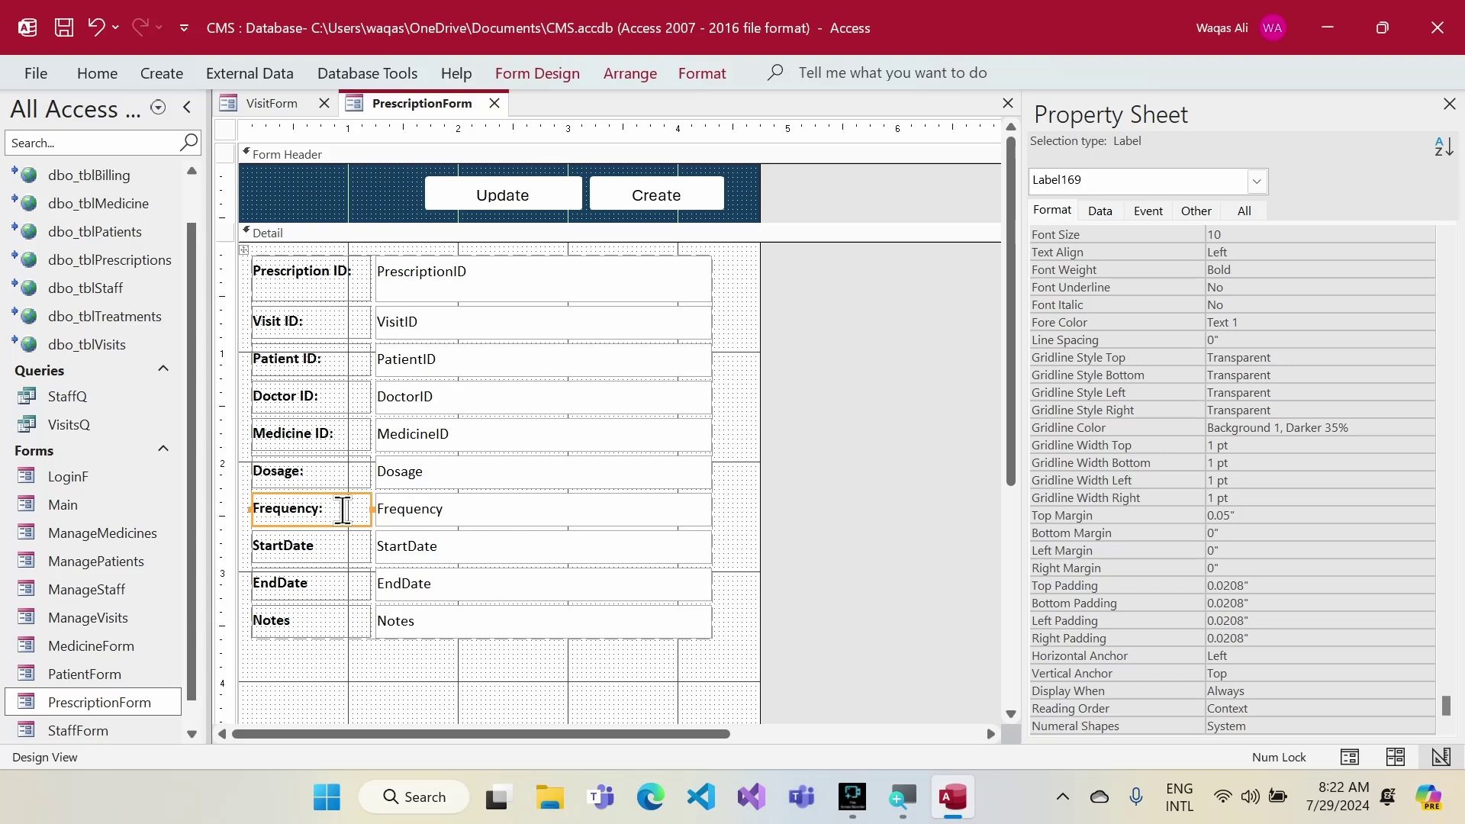
- Change the StartDate and EndDate labels to "Start Date:" and "End Date:"
left_click(313, 545)
left_click(286, 541)
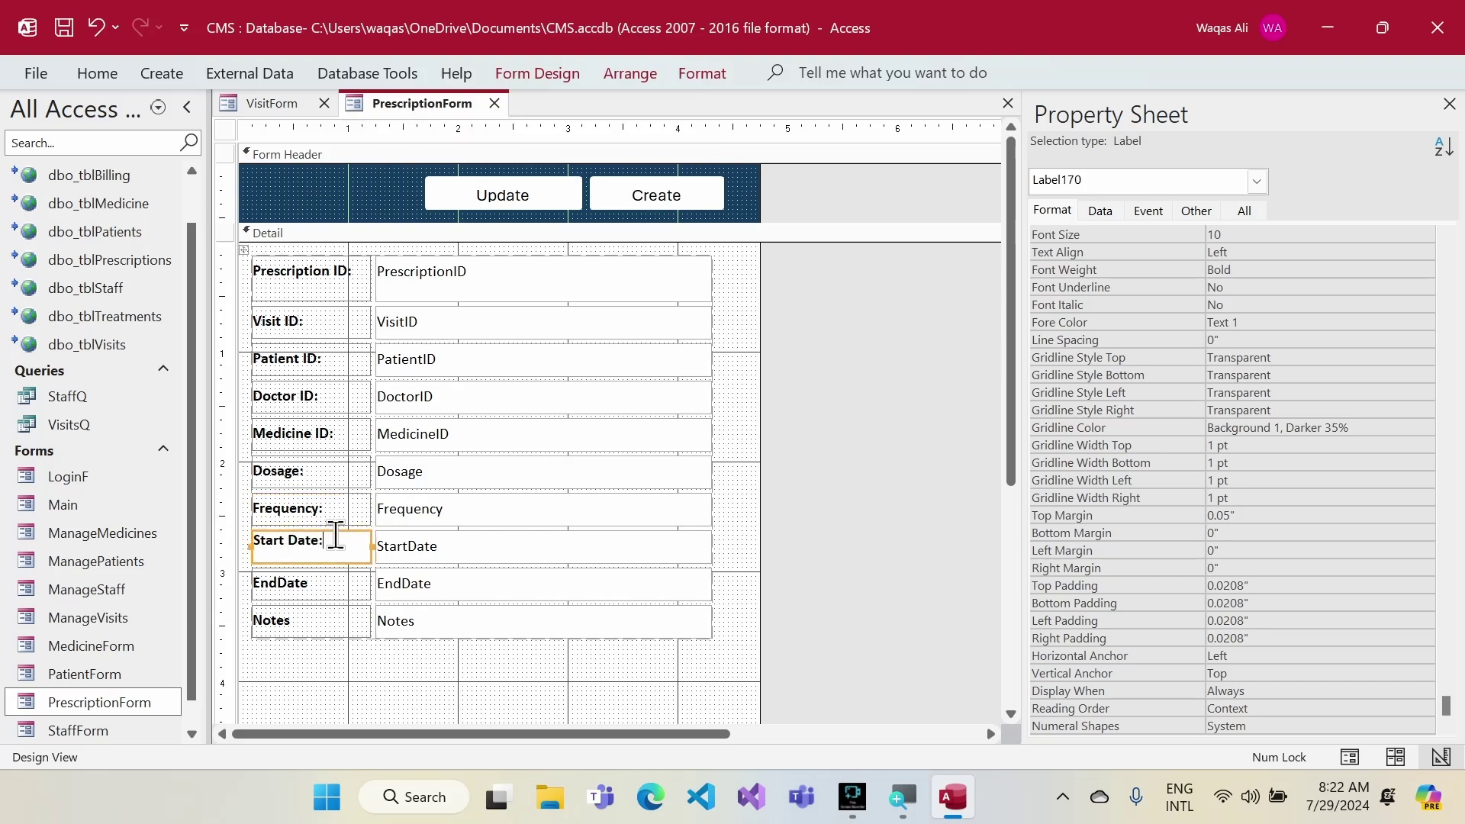
type(":")
left_click(324, 591)
left_click(284, 583)
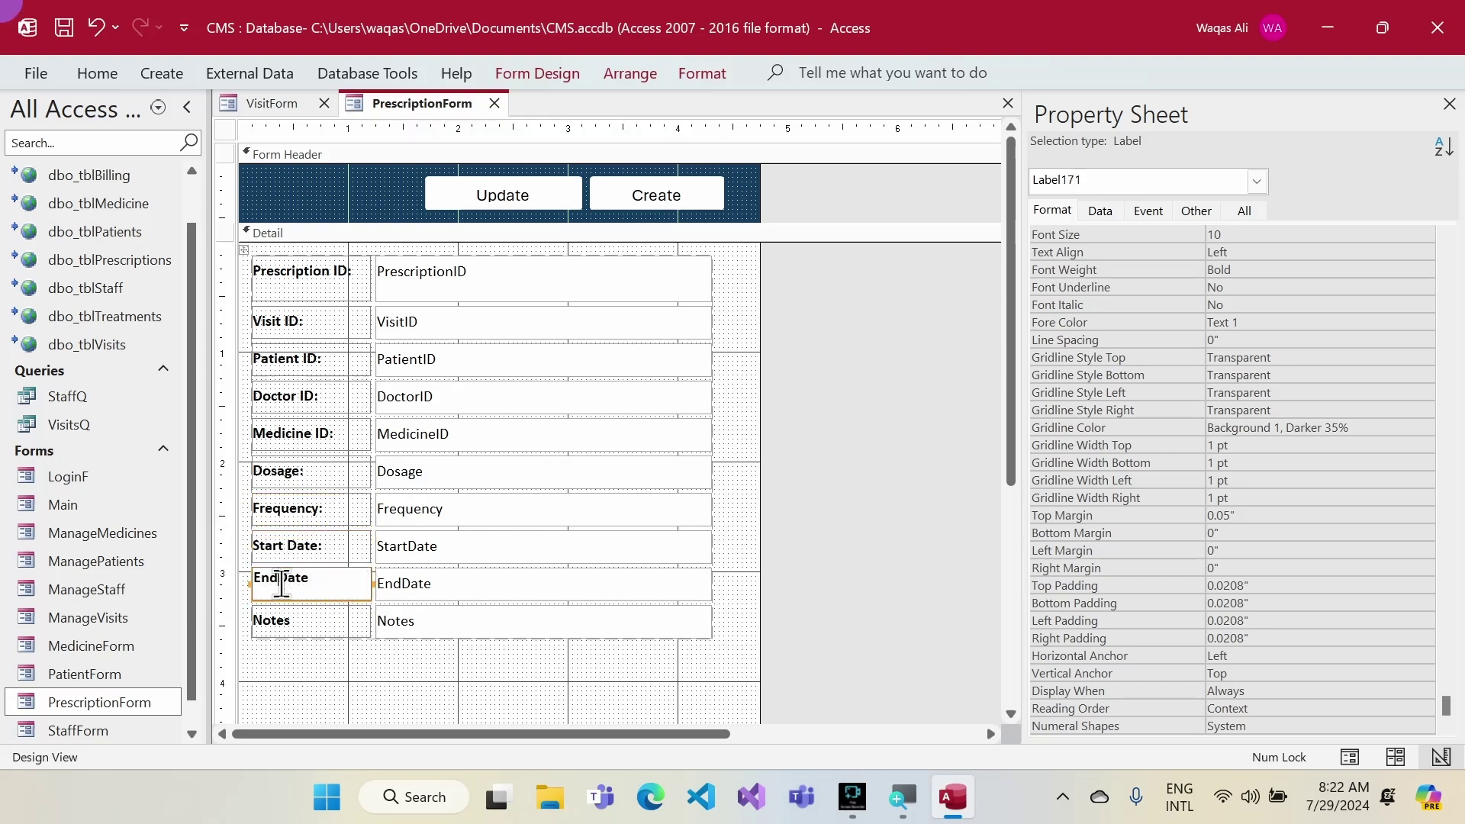
left_click(326, 584)
type(":")
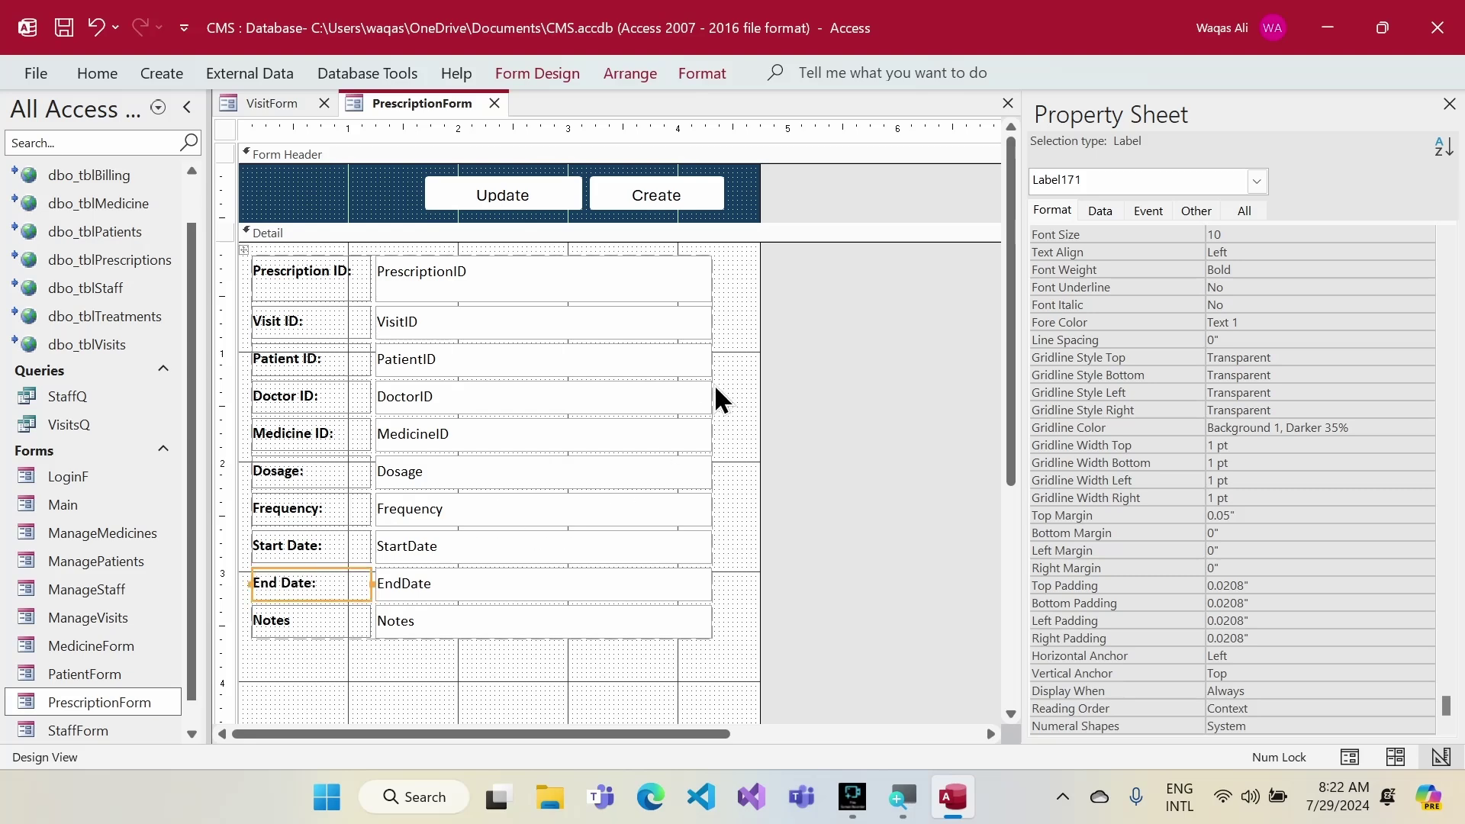
- Set the height of the Prescription ID label and its text box to 0.3"
left_click(737, 281)
left_click(684, 285)
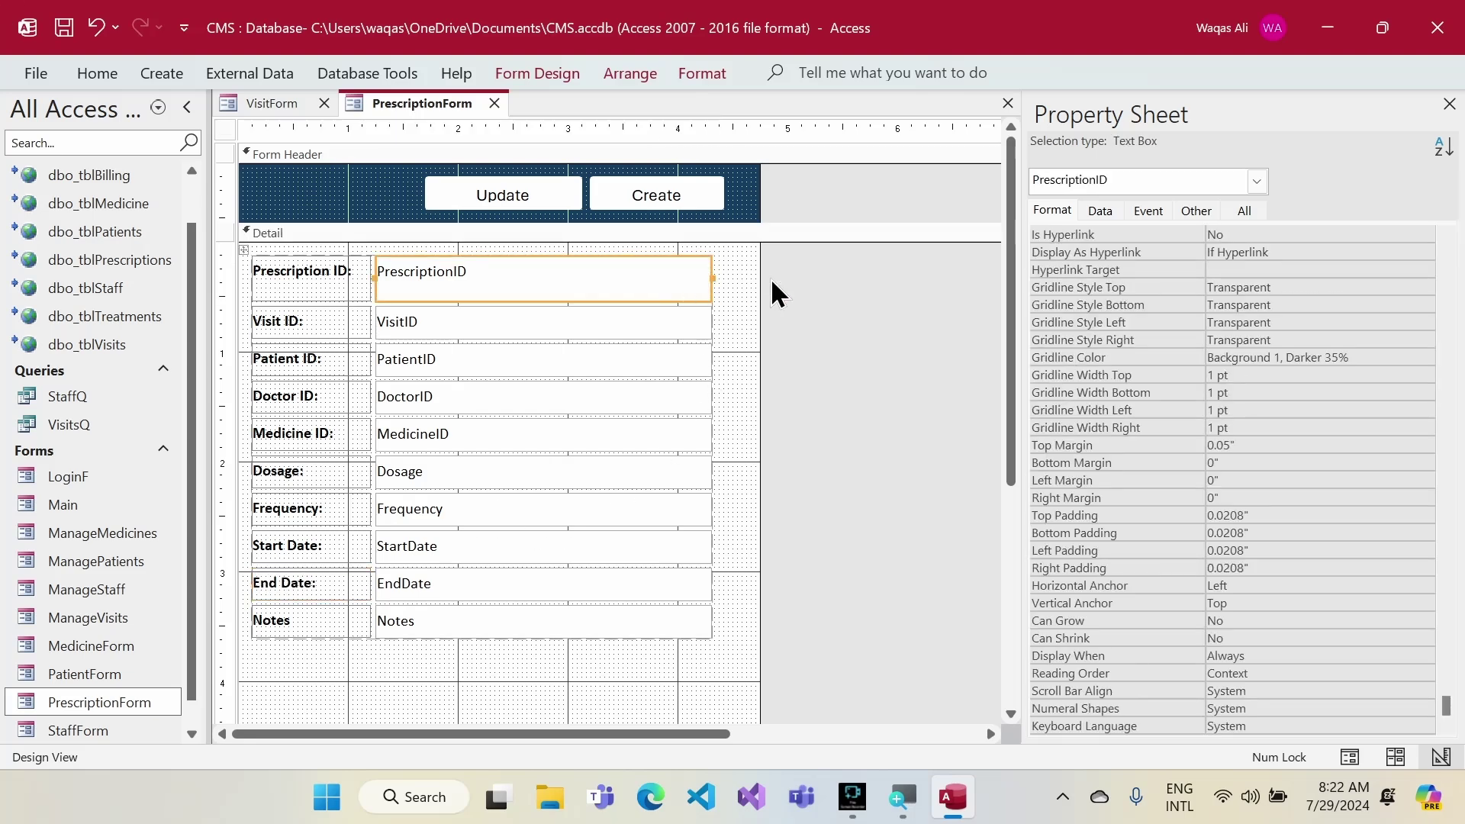
left_click_drag(770, 278, 376, 267)
scroll(1272, 280, "up", 4)
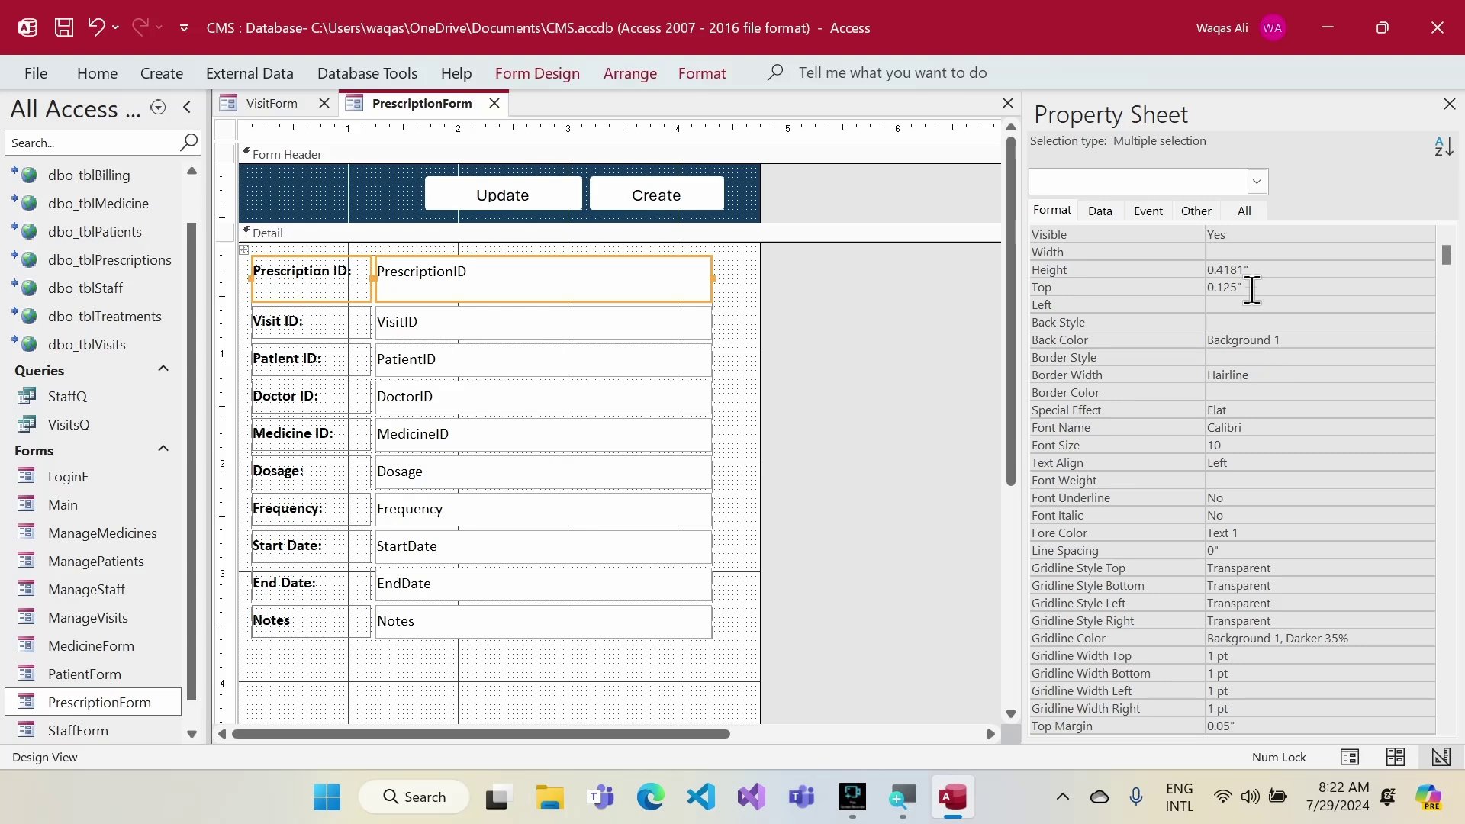
double_click(1272, 269)
type("0")
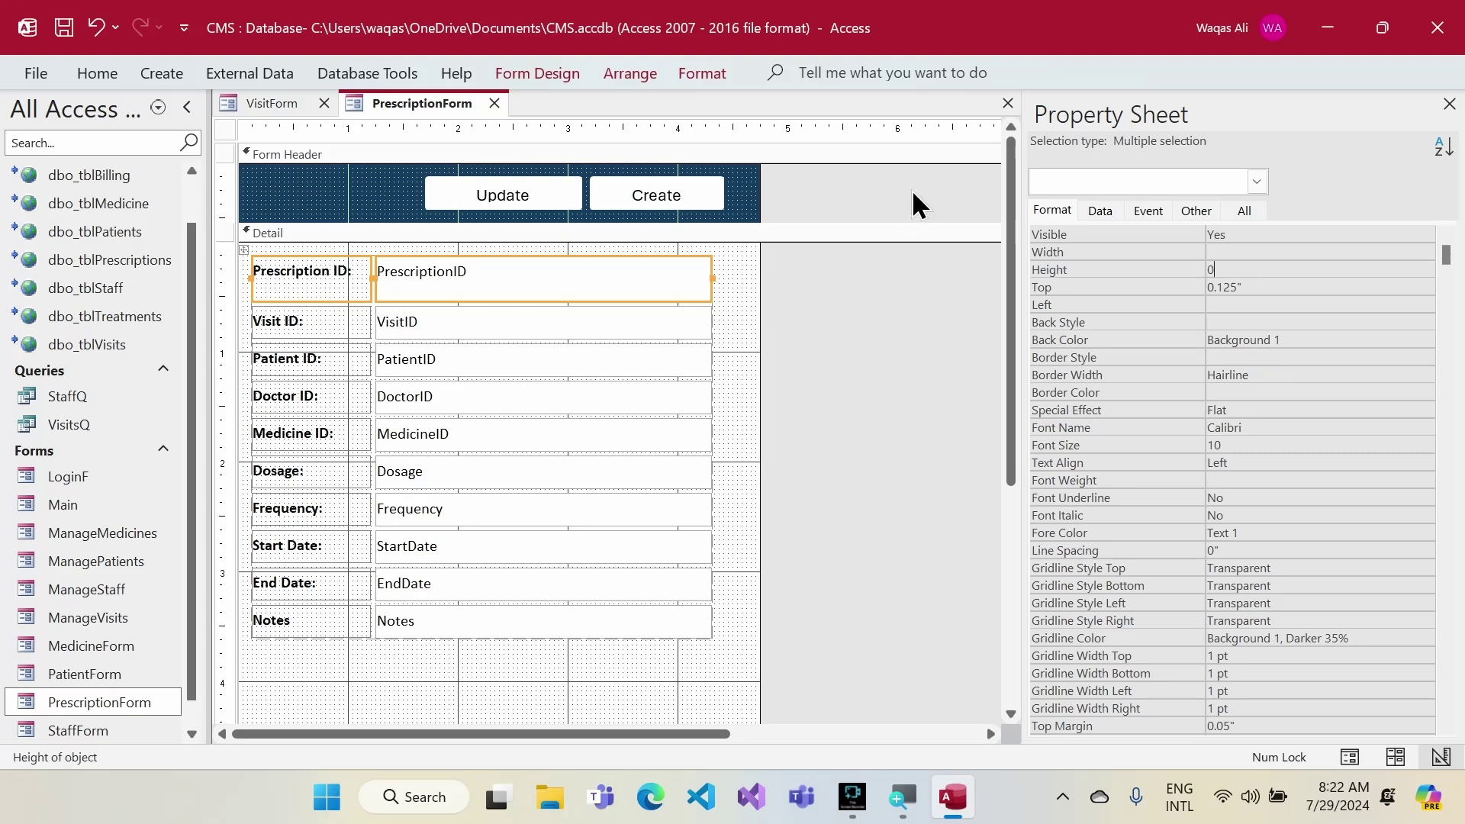
type(".3")
key("Return")
left_click(699, 293)
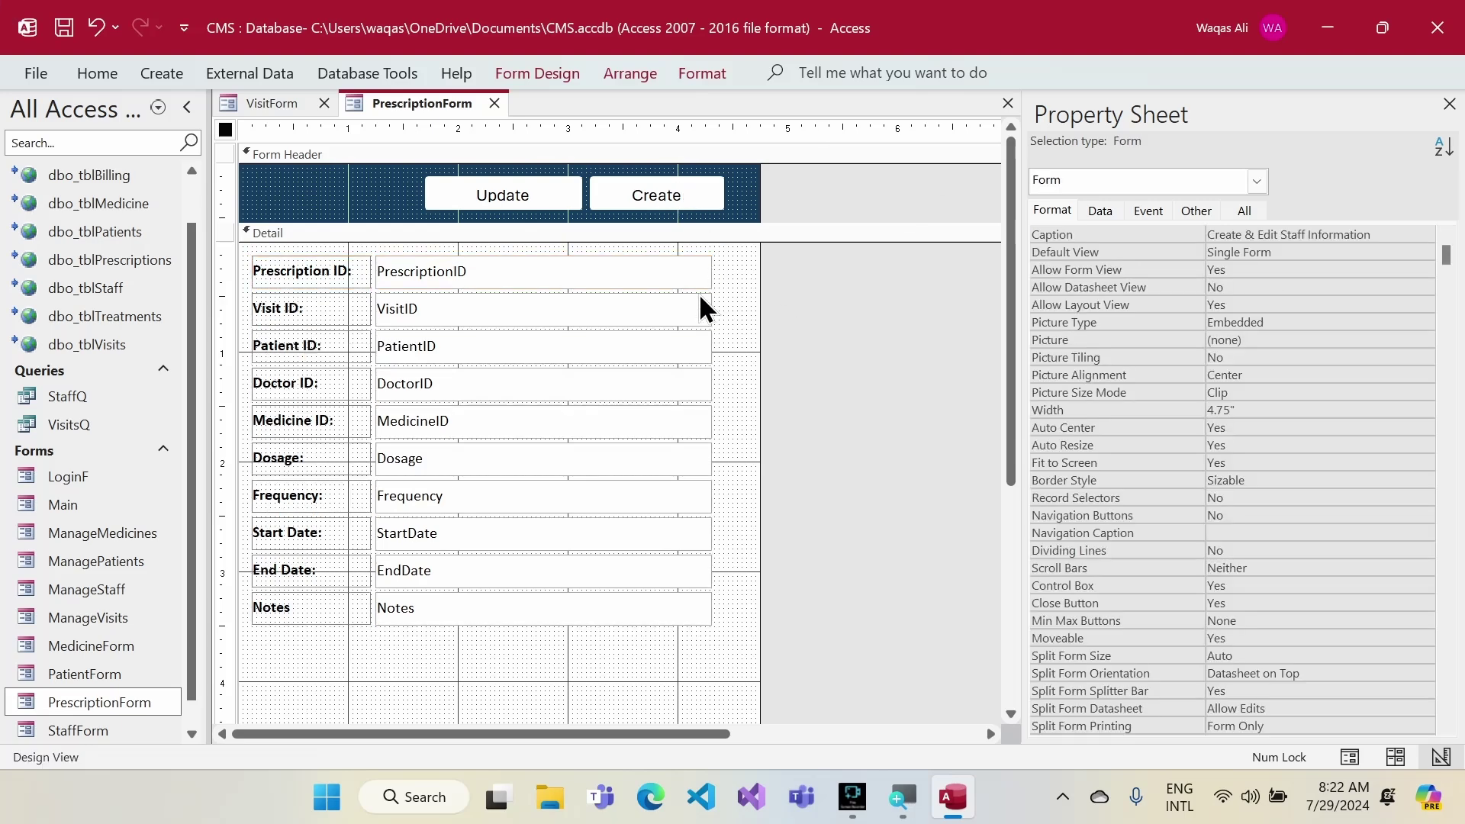
- Make the PrescriptionID text box disabled and locked, and give it a light gray fill
left_click(652, 263)
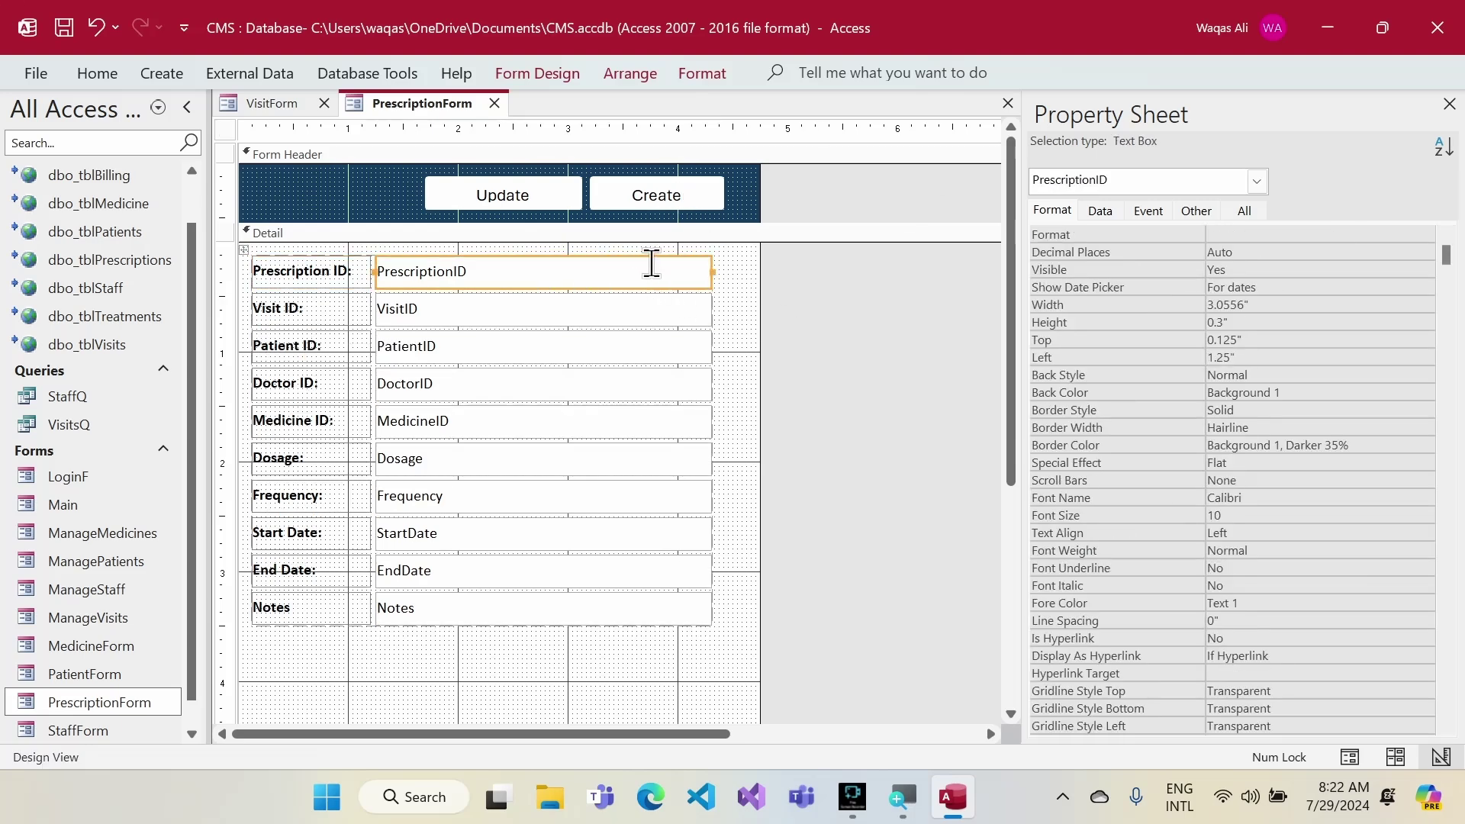
left_click(1105, 211)
double_click(1253, 357)
double_click(1251, 375)
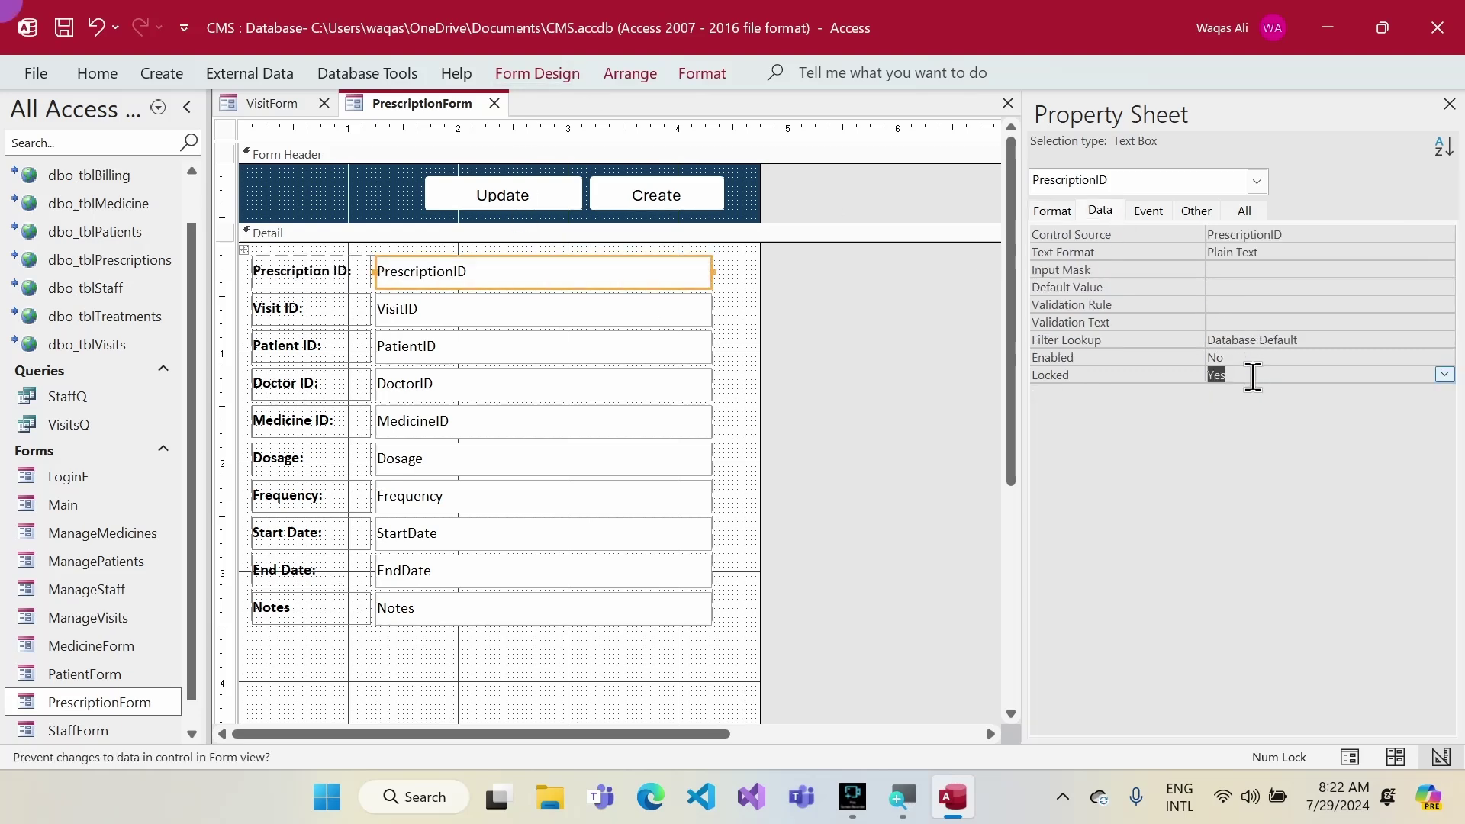
left_click(701, 73)
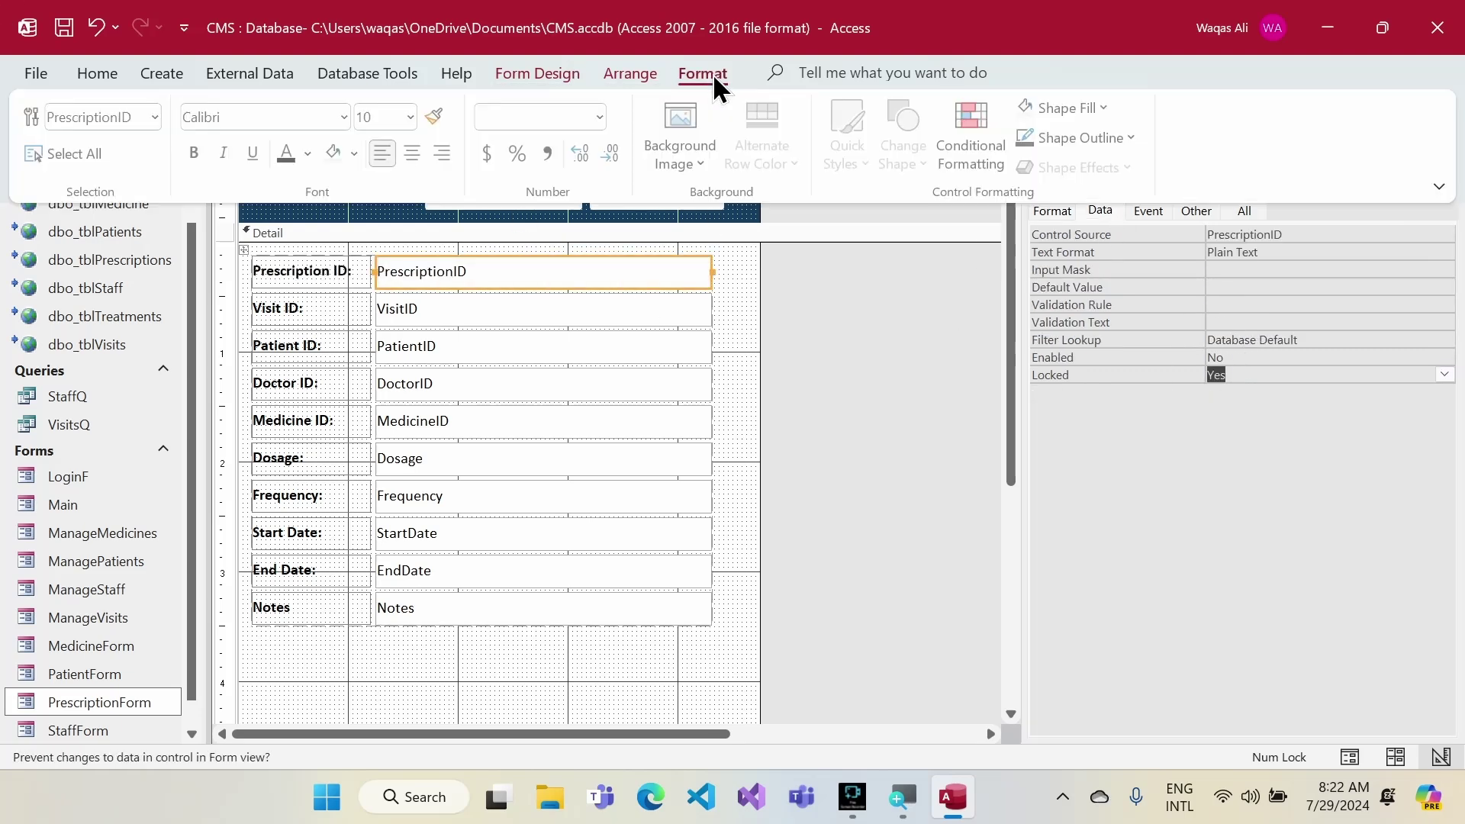
left_click(1092, 106)
left_click(1028, 242)
left_click(833, 326)
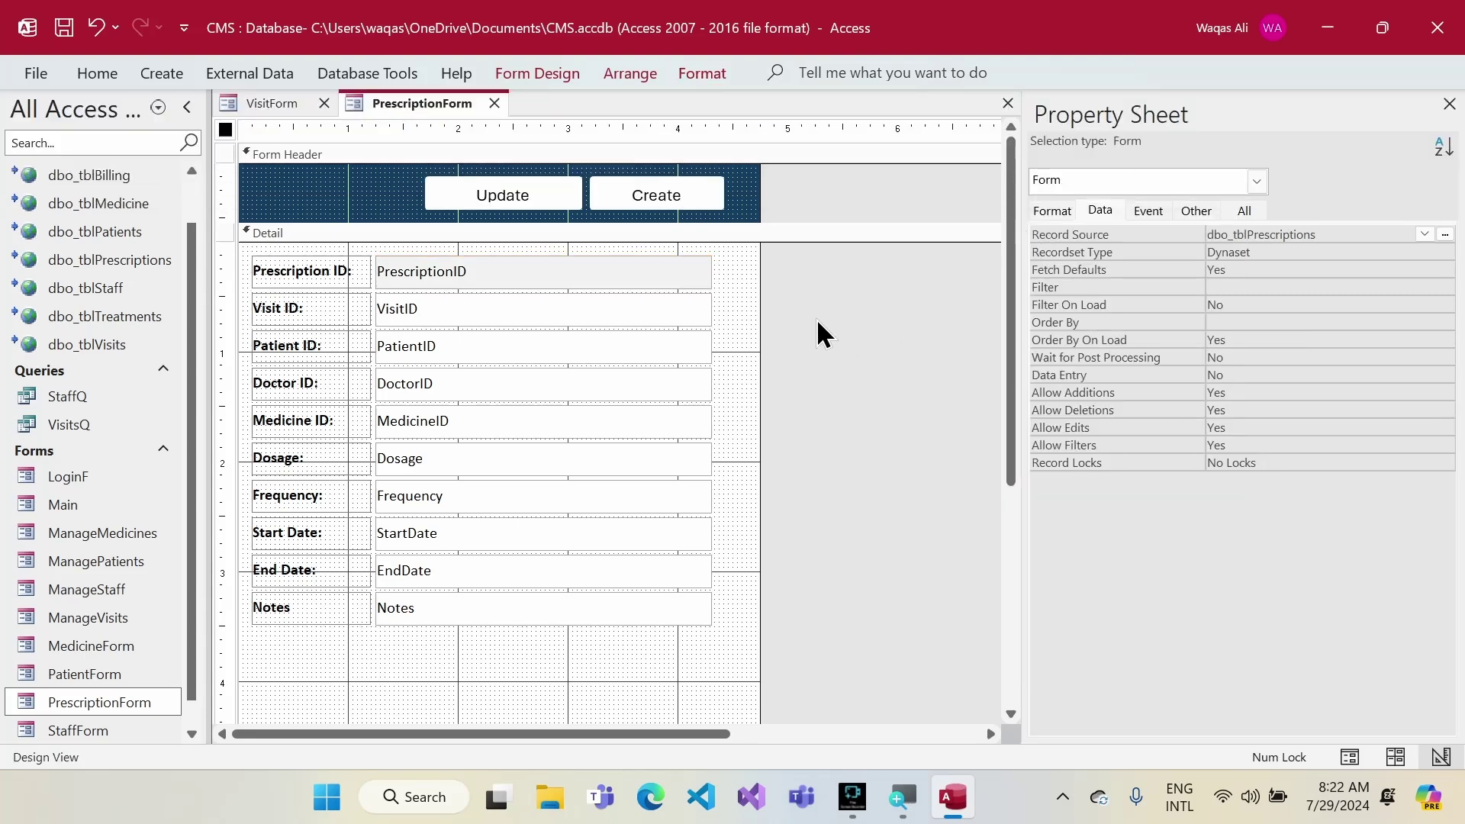
- Set the height of the Notes label and its text box to 0.6"
scroll(526, 649, "down", 2)
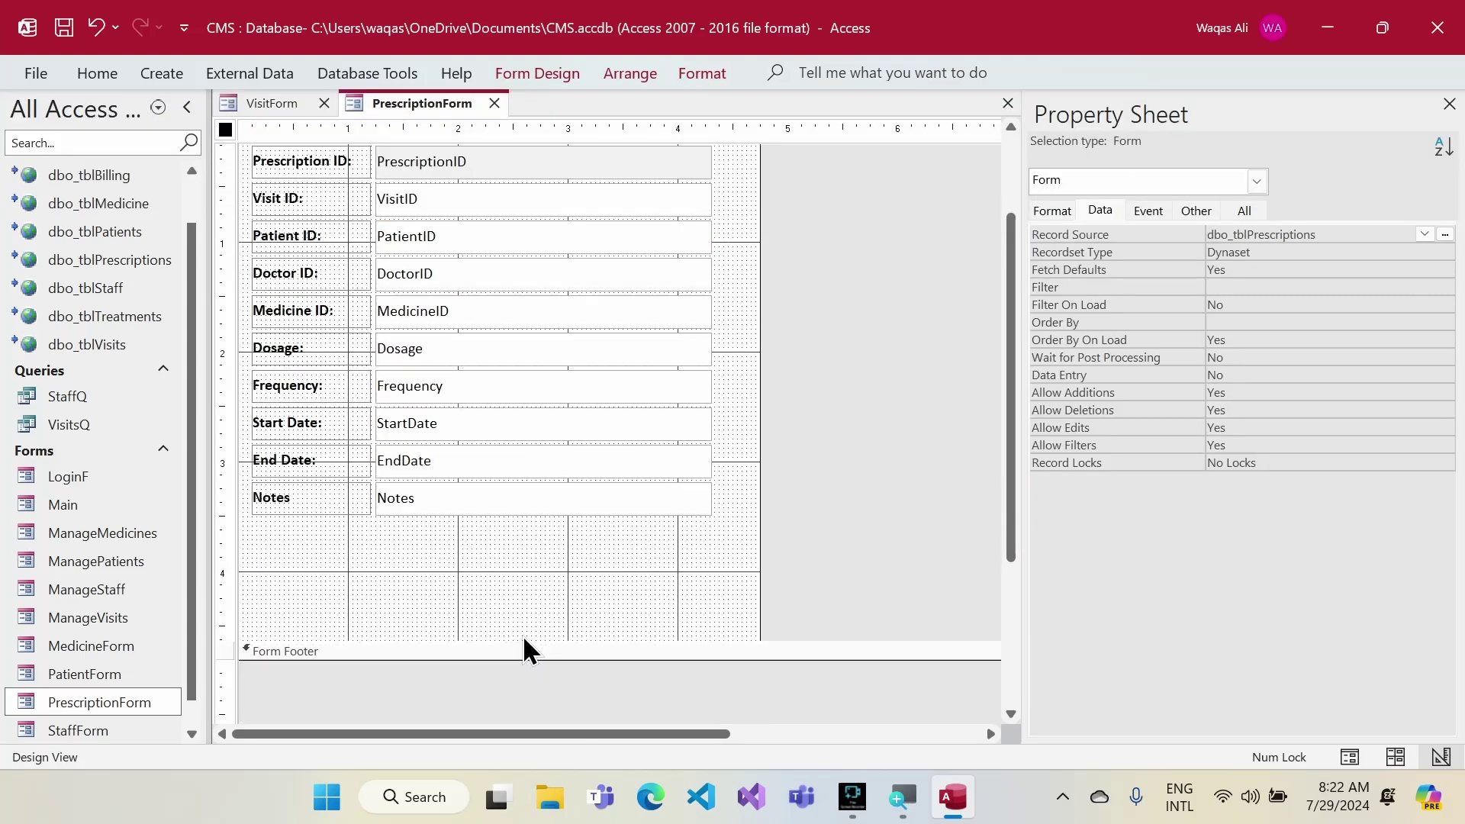
left_click_drag(490, 569, 345, 508)
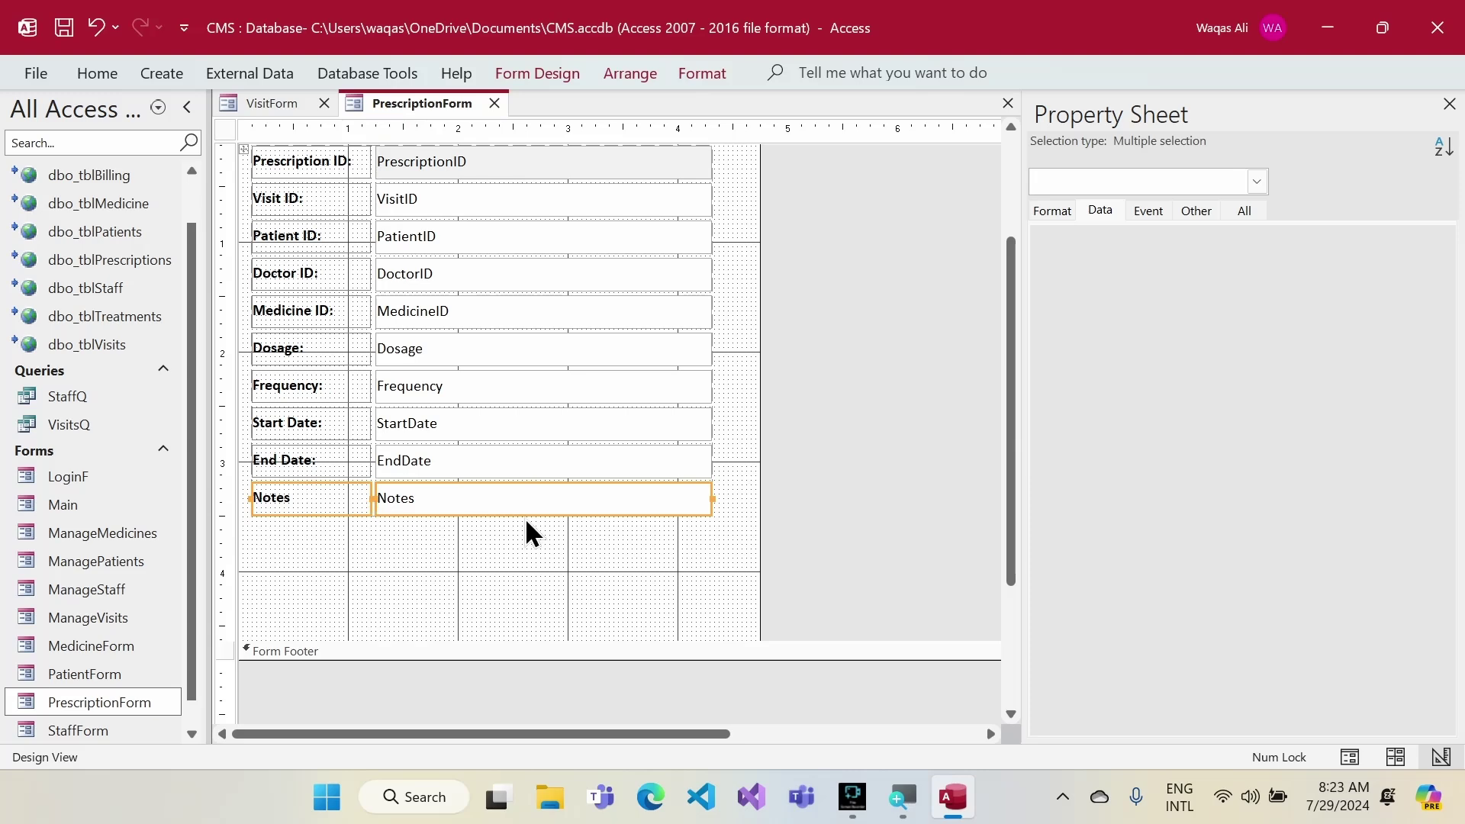
left_click(1051, 210)
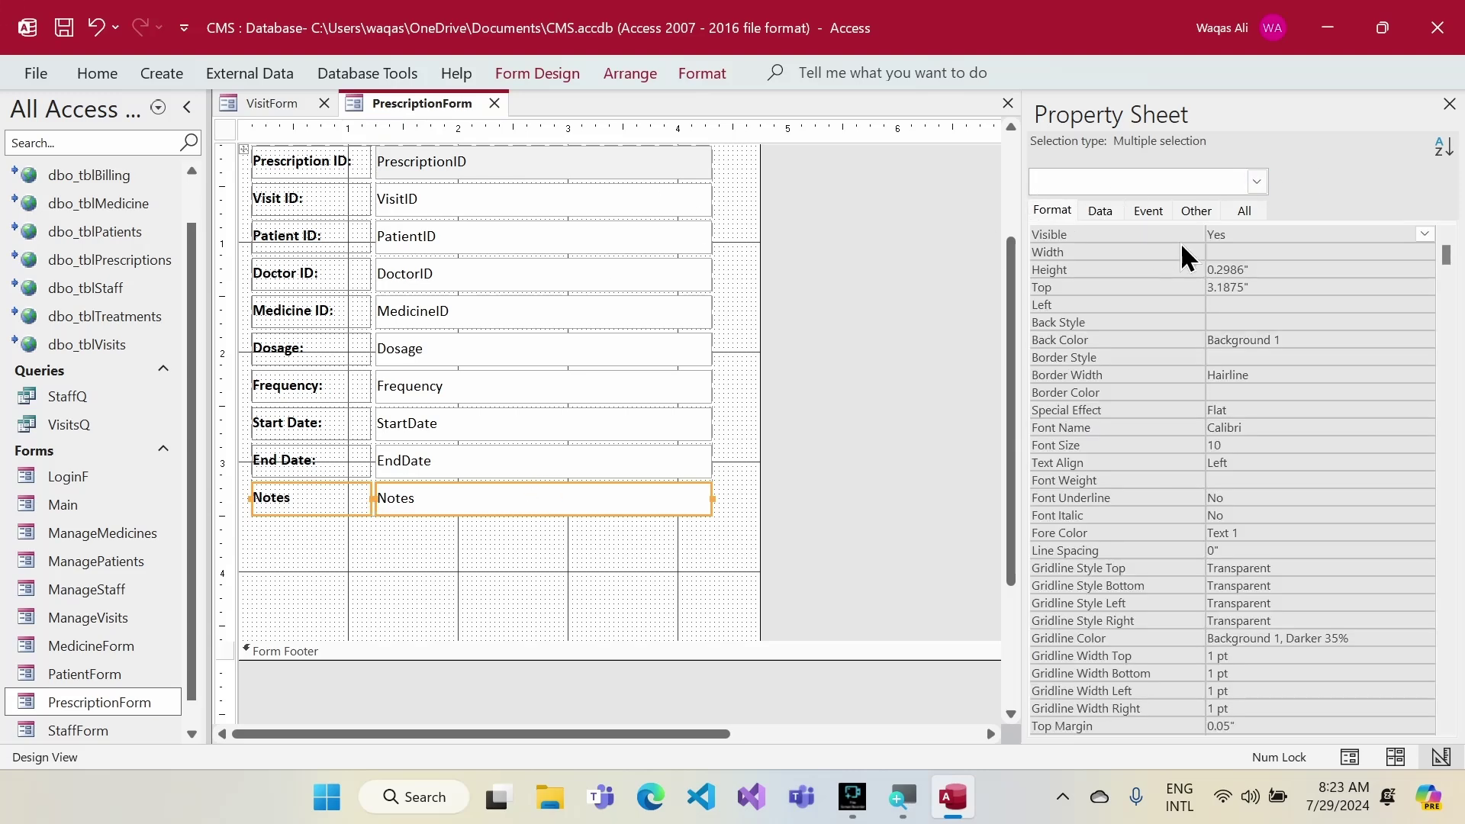
left_click(1171, 273)
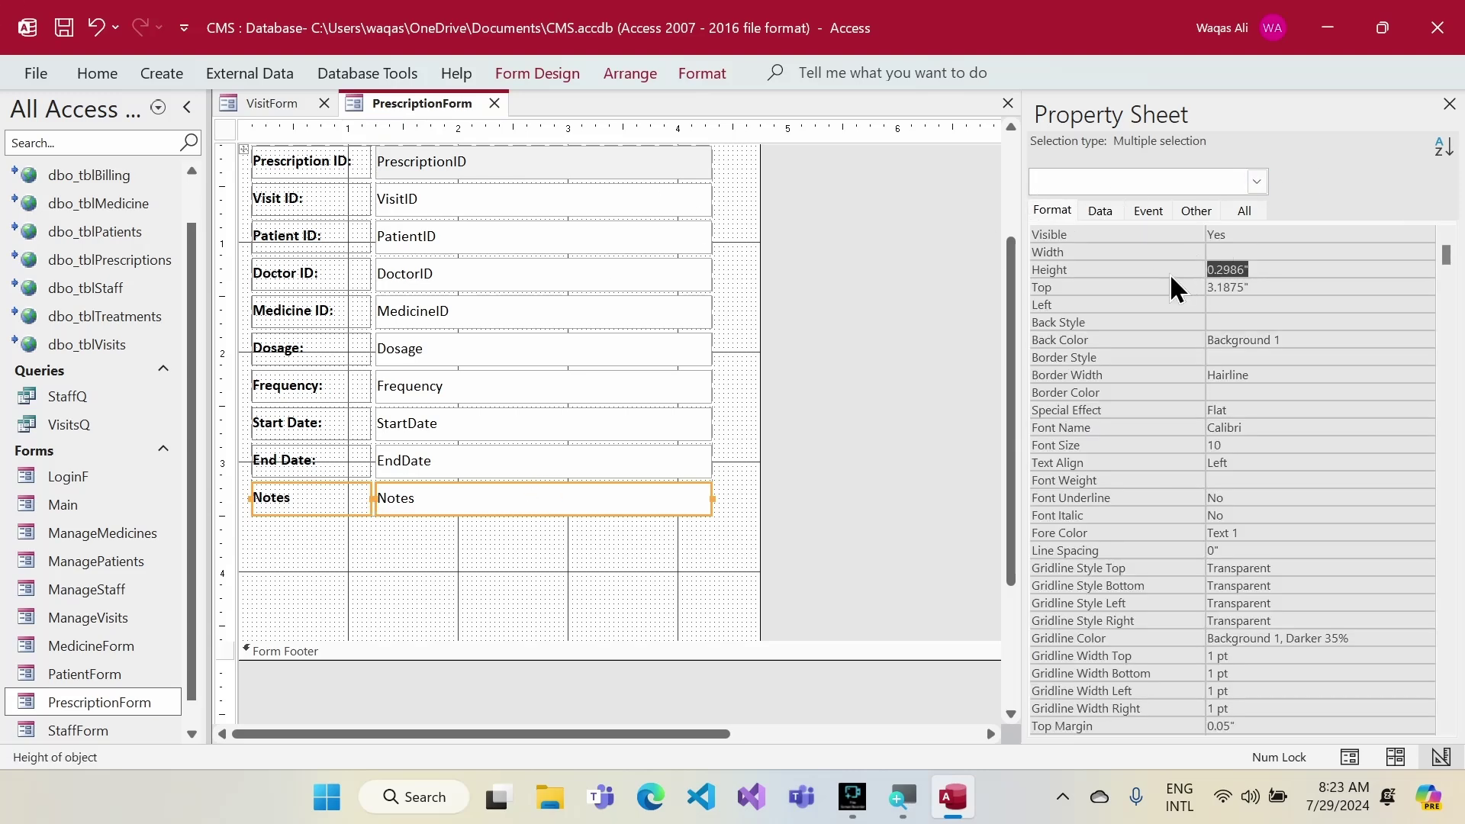
type("0.6")
key("Tab")
left_click(696, 386)
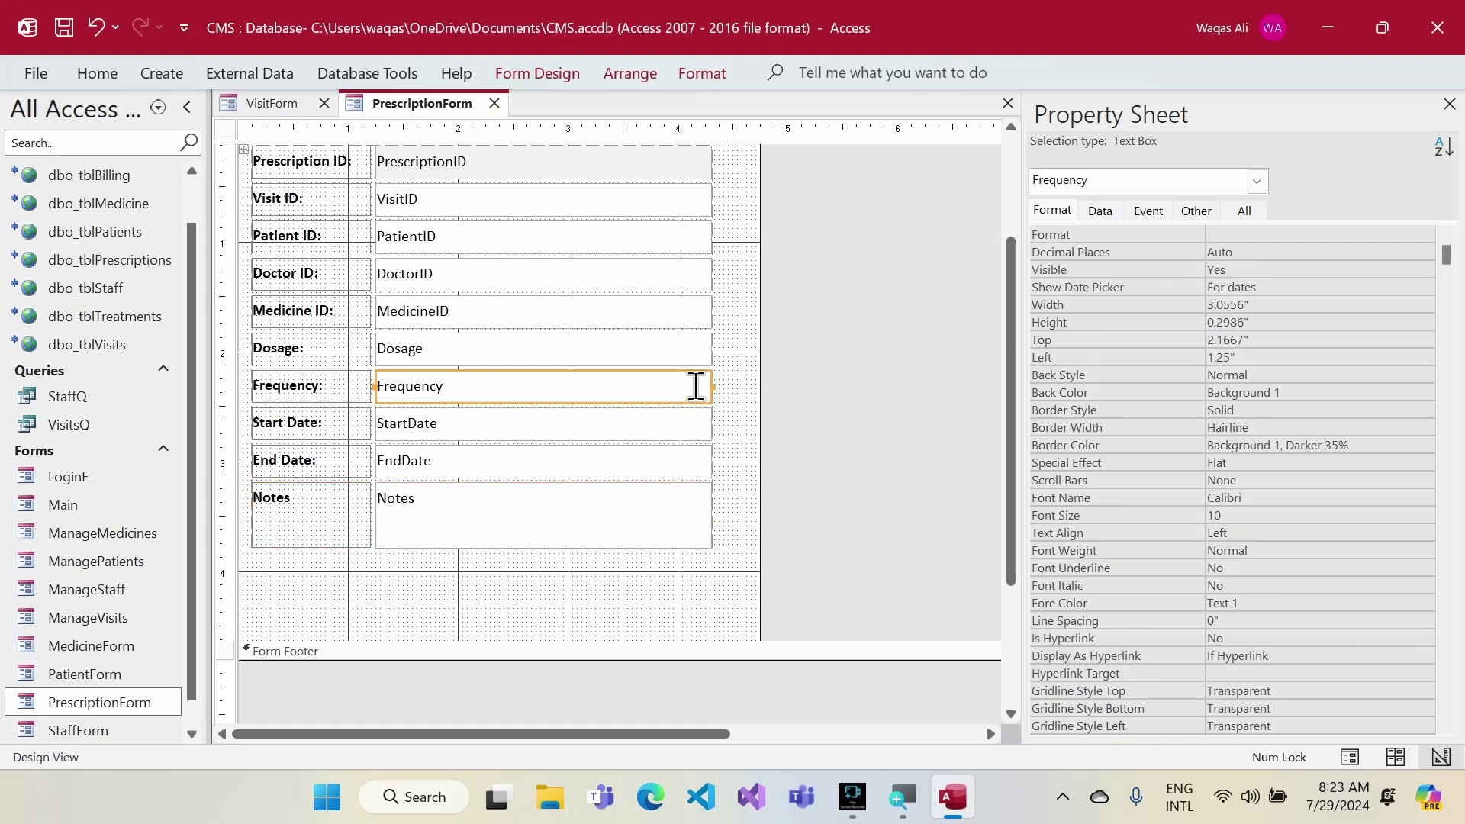
- Narrow the form to about 4.46" wide and shift the Update and Create buttons slightly left to fit
scroll(785, 402, "up", 2)
left_click_drag(764, 319, 728, 317)
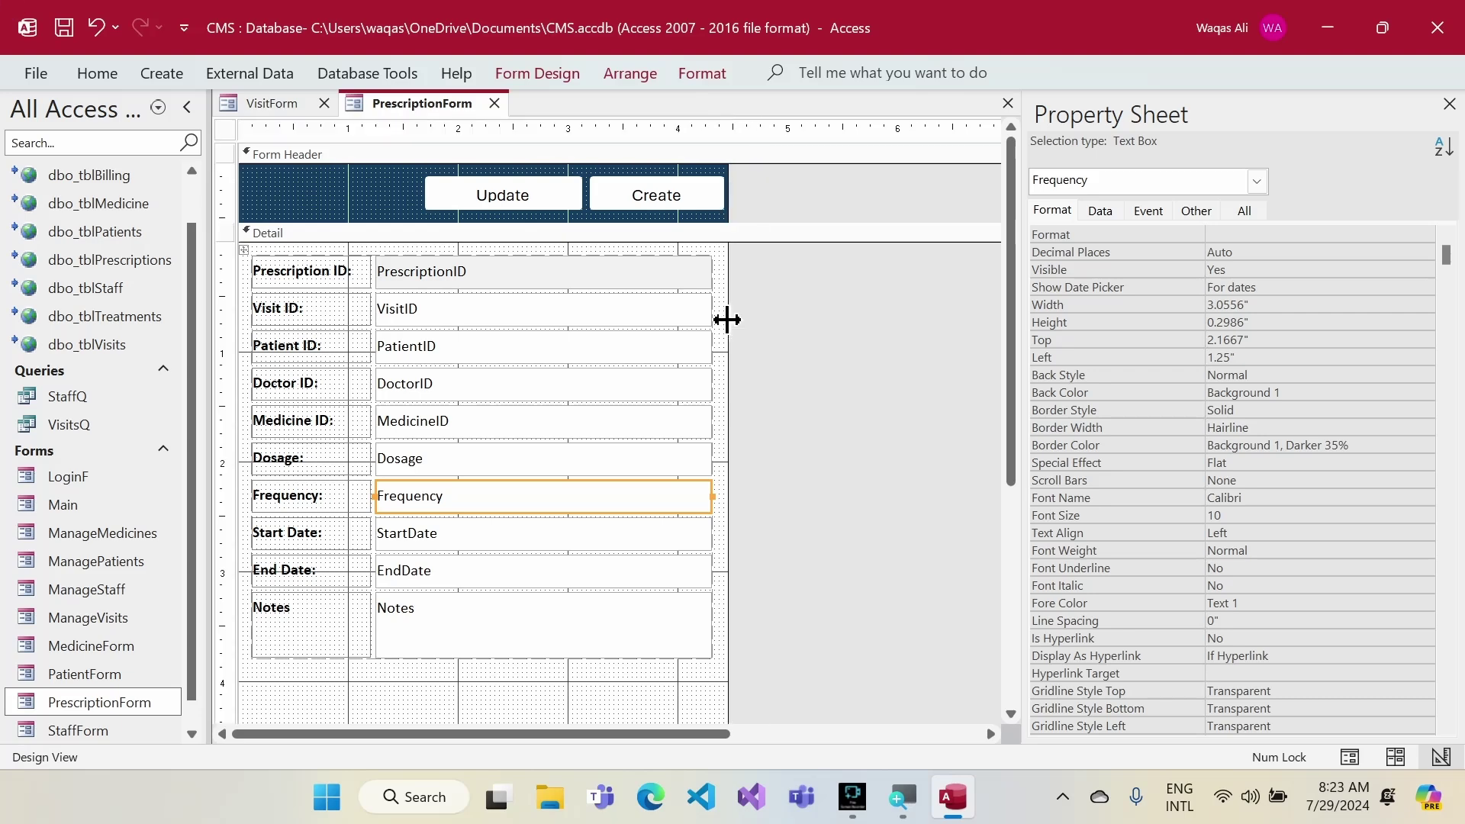
left_click_drag(723, 171, 537, 195)
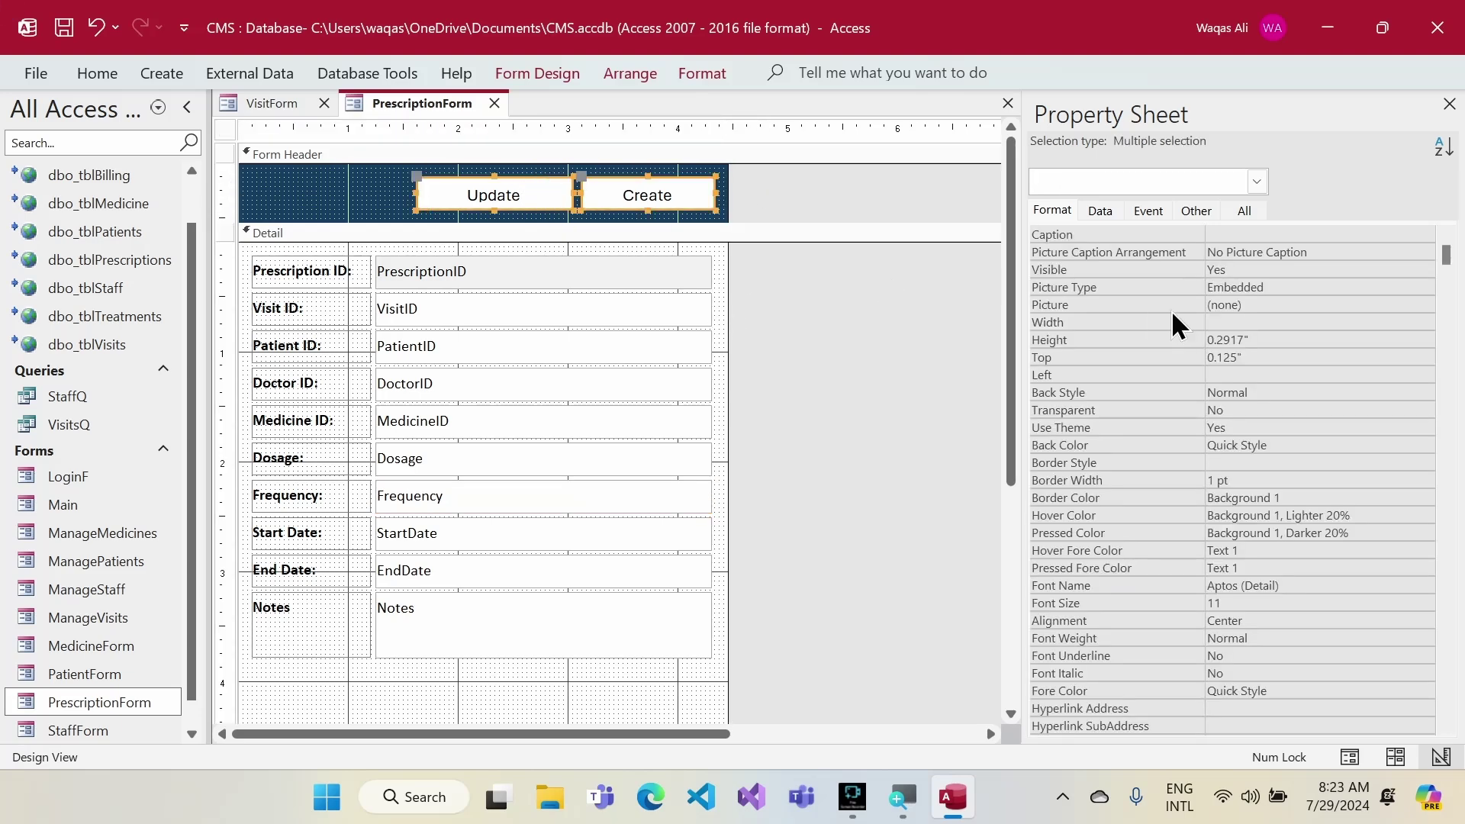
scroll(1317, 588, "down", 6)
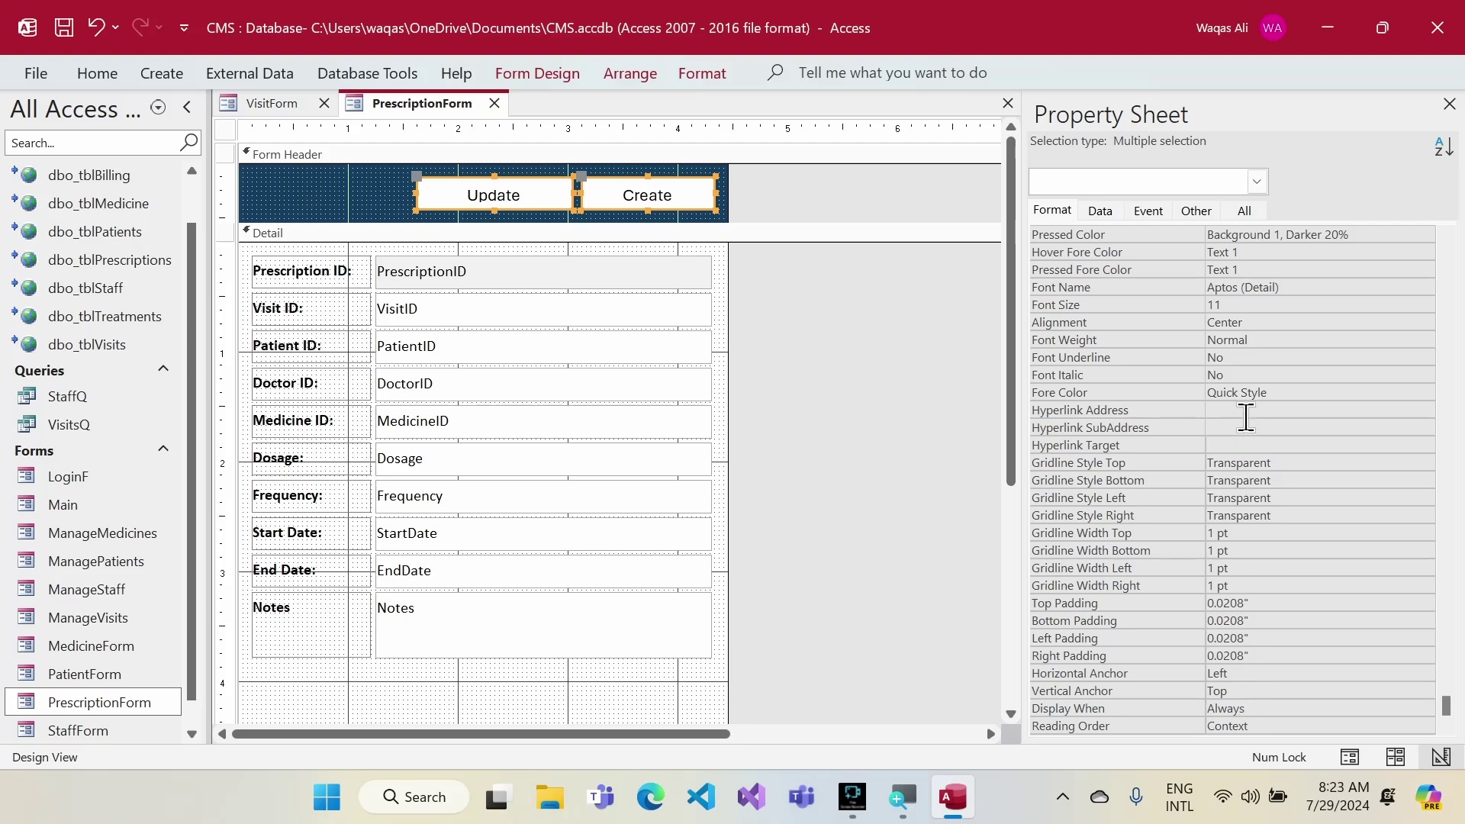
scroll(1274, 608, "up", 5)
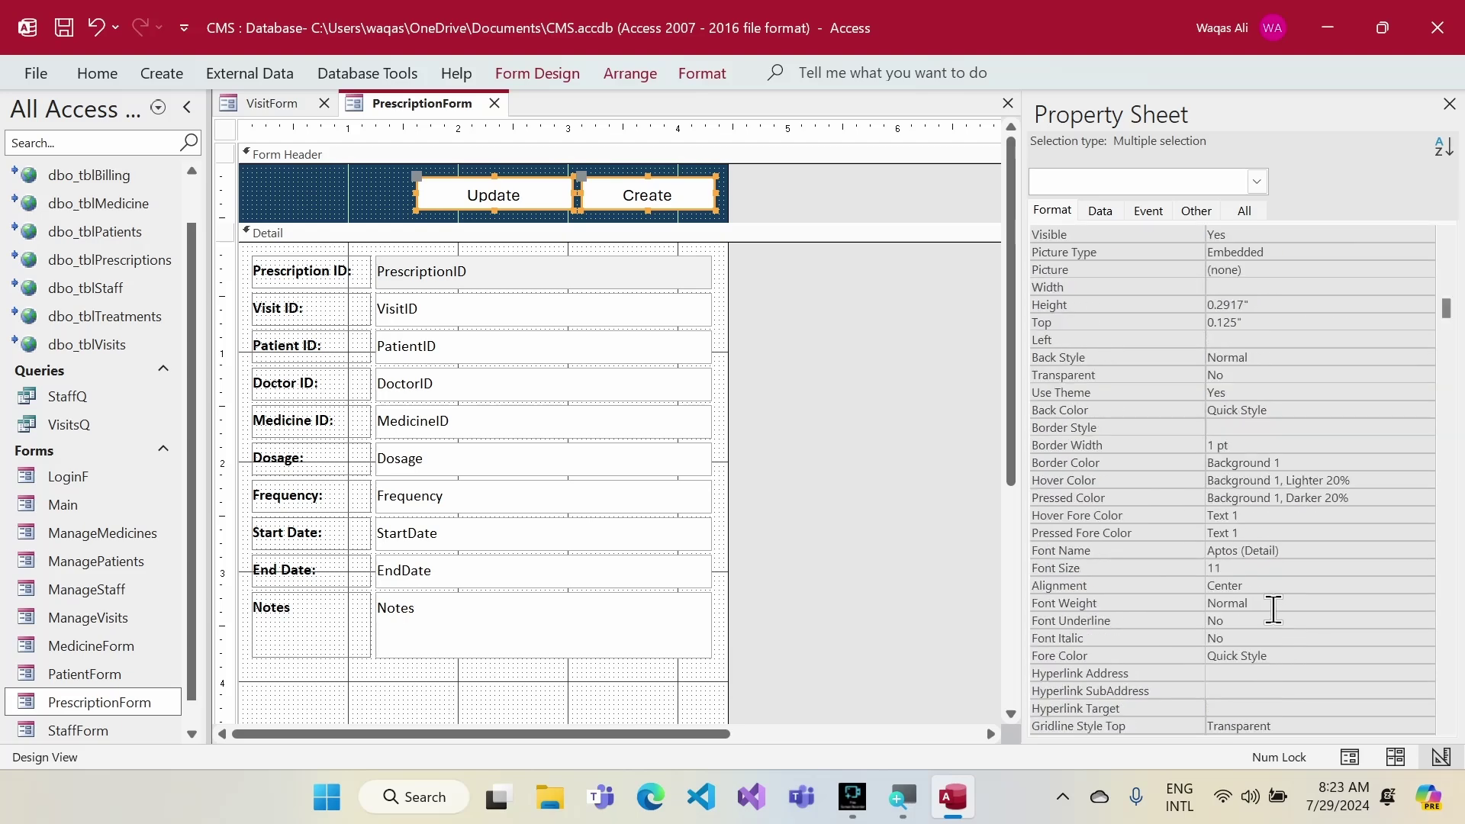
- Move the Update and Create buttons up to about 0.04" from the top of the Form Header and shorten the header to match
left_click(817, 319)
left_click_drag(775, 223, 482, 172)
key("Up")
key("Up")
key("Up")
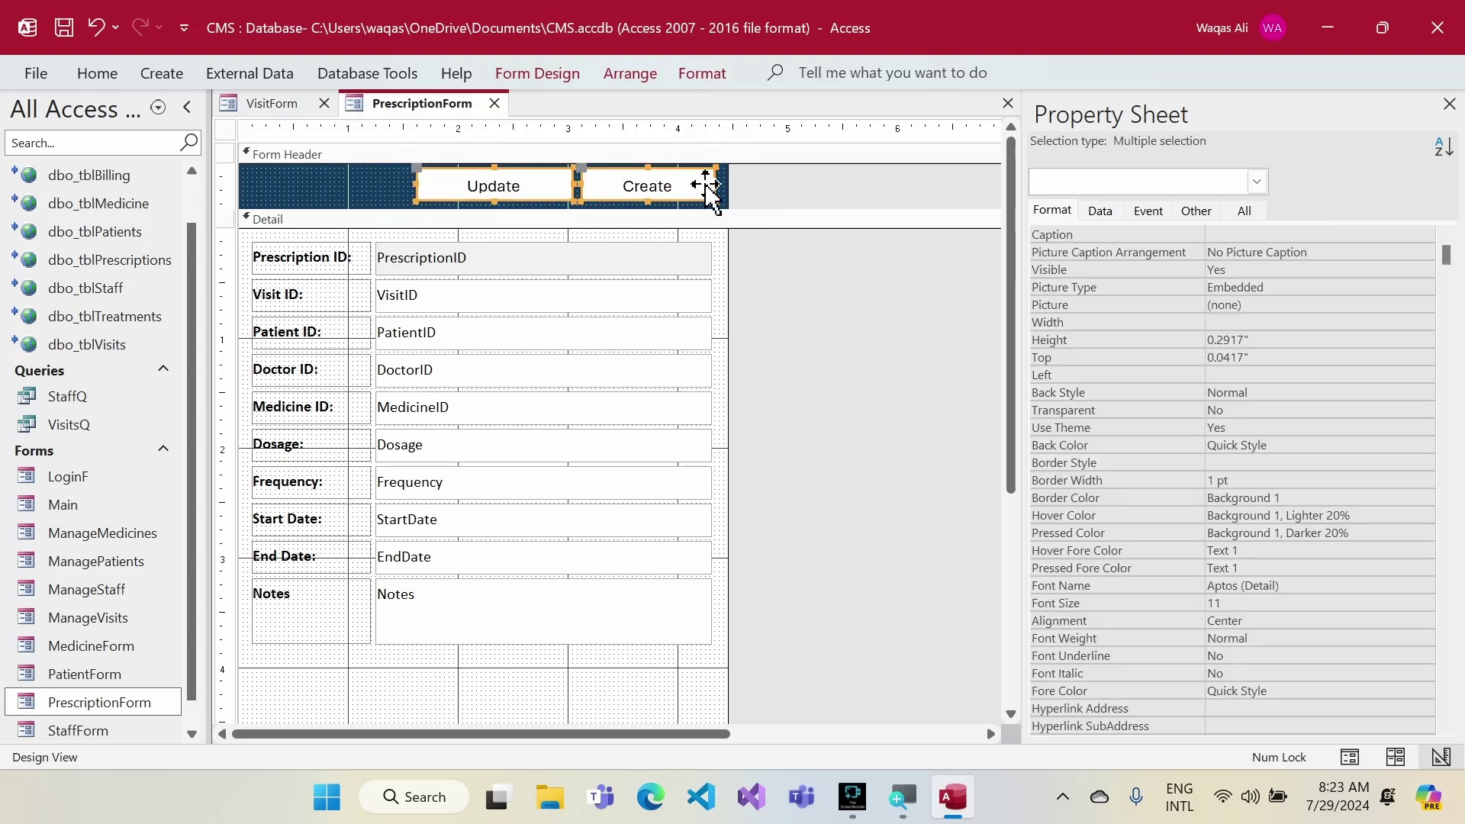
- Shorten the Detail section so that it ends just below the Notes field
left_click(755, 261)
scroll(701, 458, "down", 3)
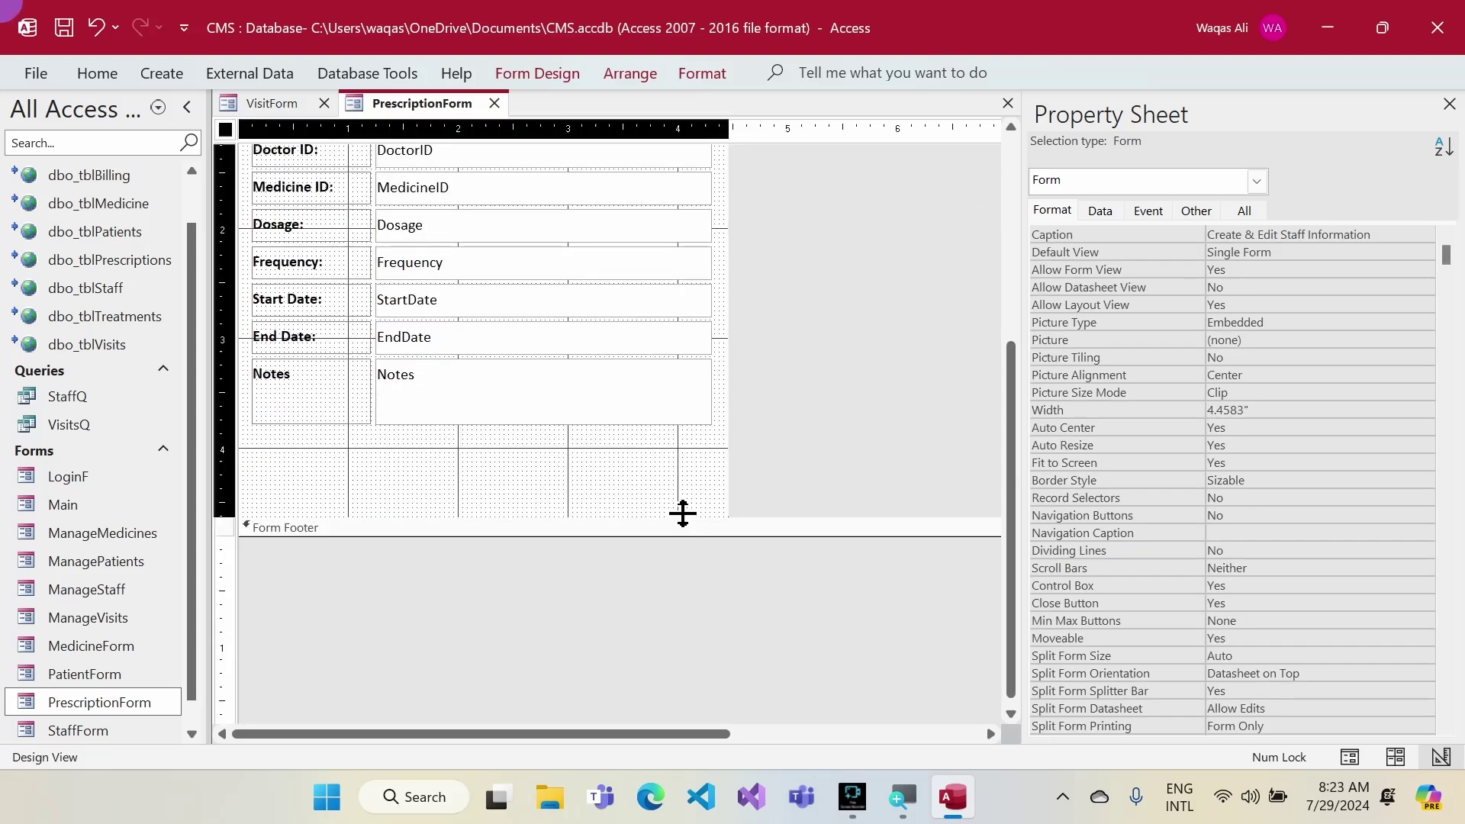
left_click_drag(684, 513, 671, 433)
scroll(809, 404, "up", 3)
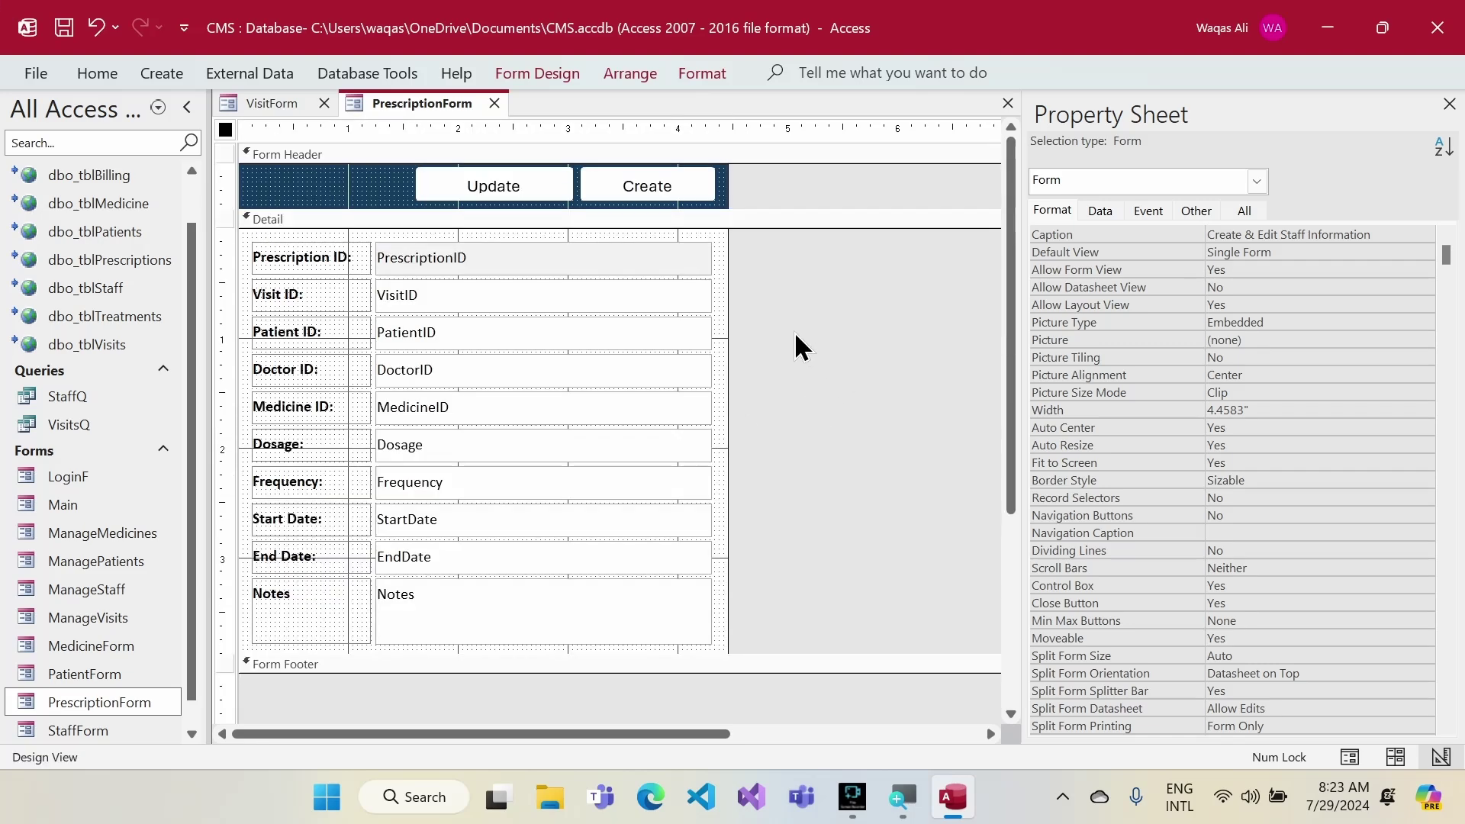
- Preview PrescriptionForm in Form View, moving its window over the VisitForm, and return it to Design View
right_click(450, 112)
left_click(523, 237)
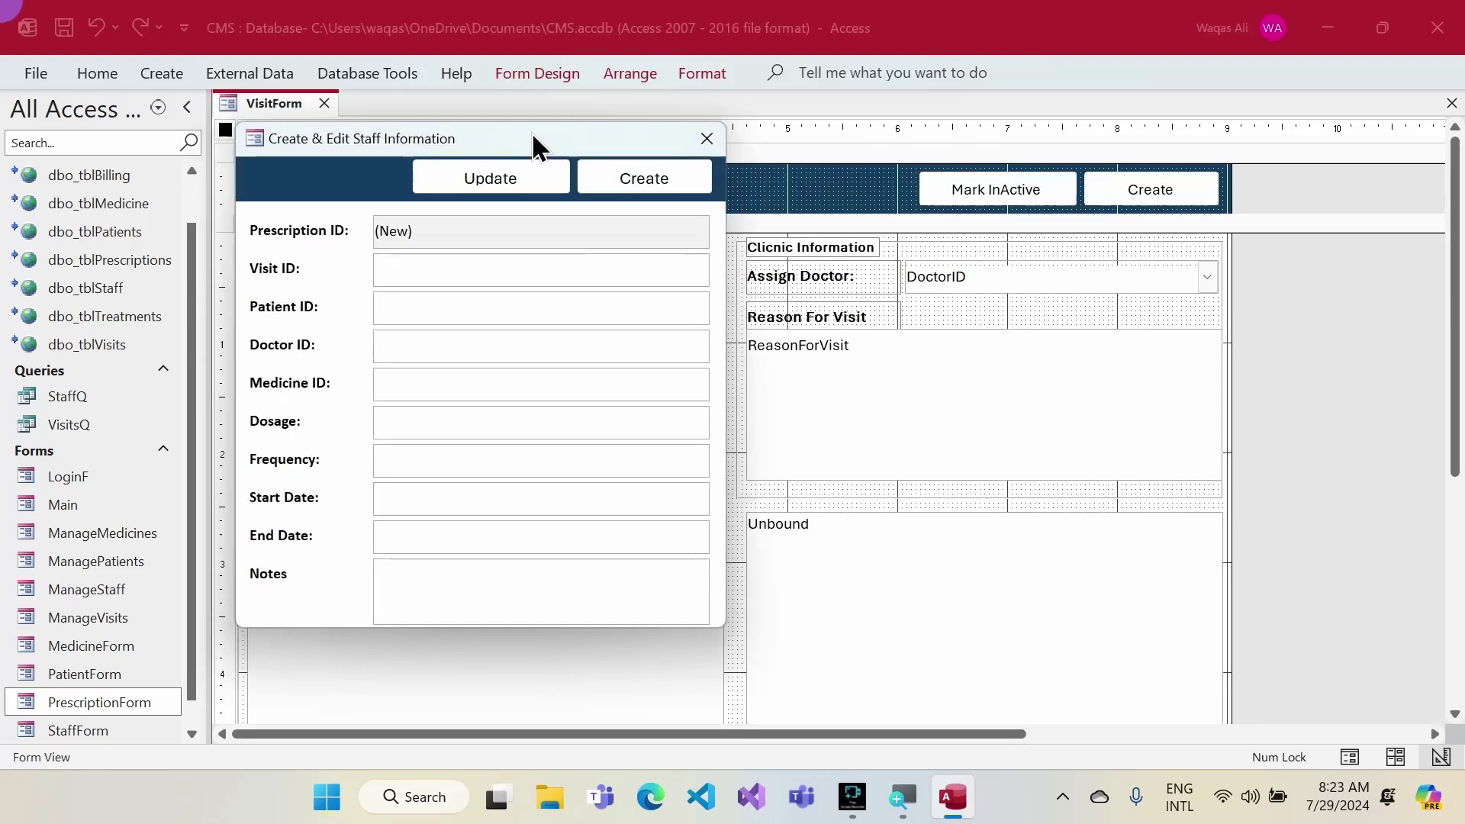
left_click_drag(532, 133, 696, 175)
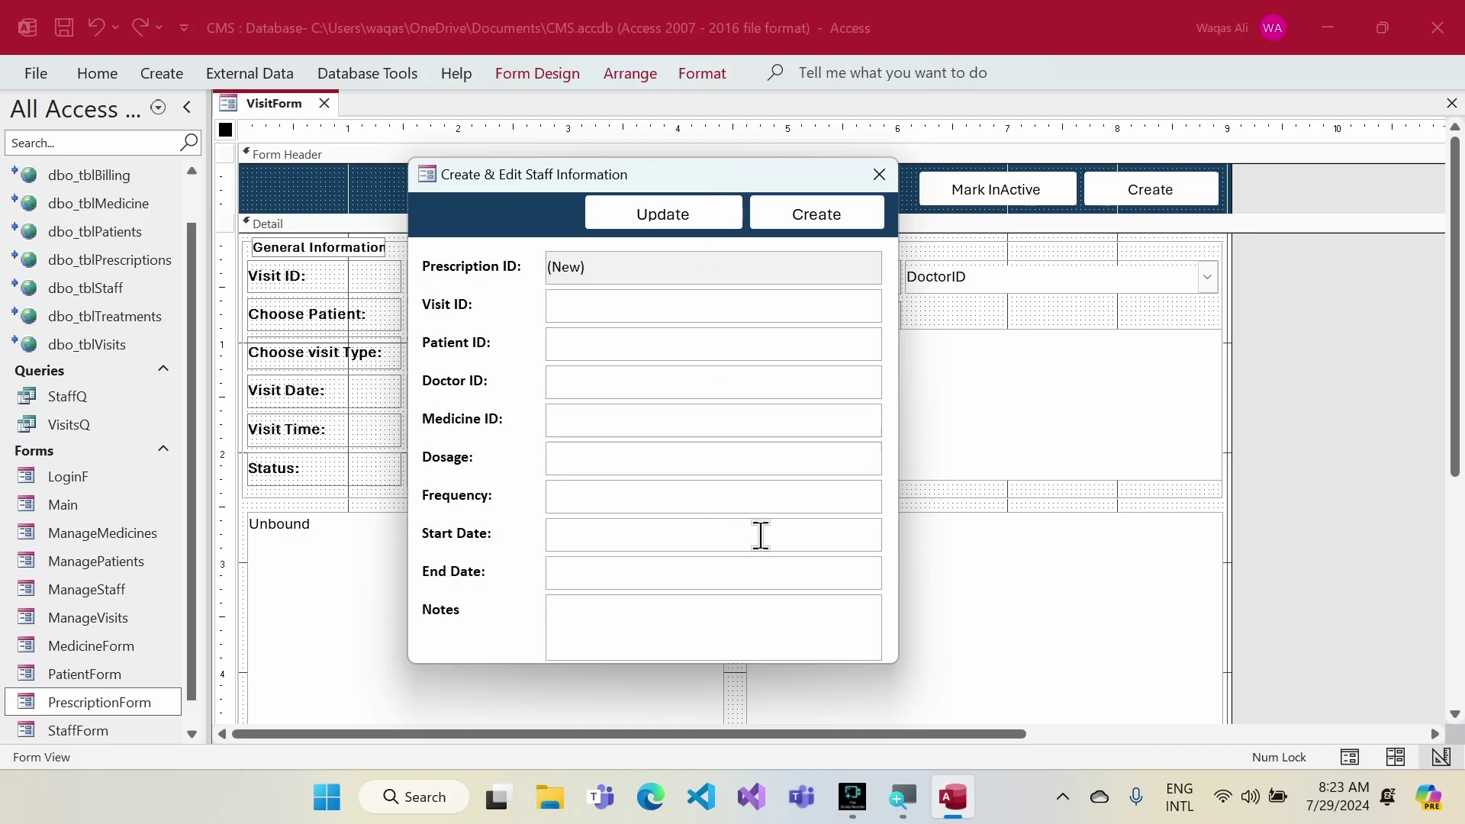
left_click_drag(794, 177, 809, 181)
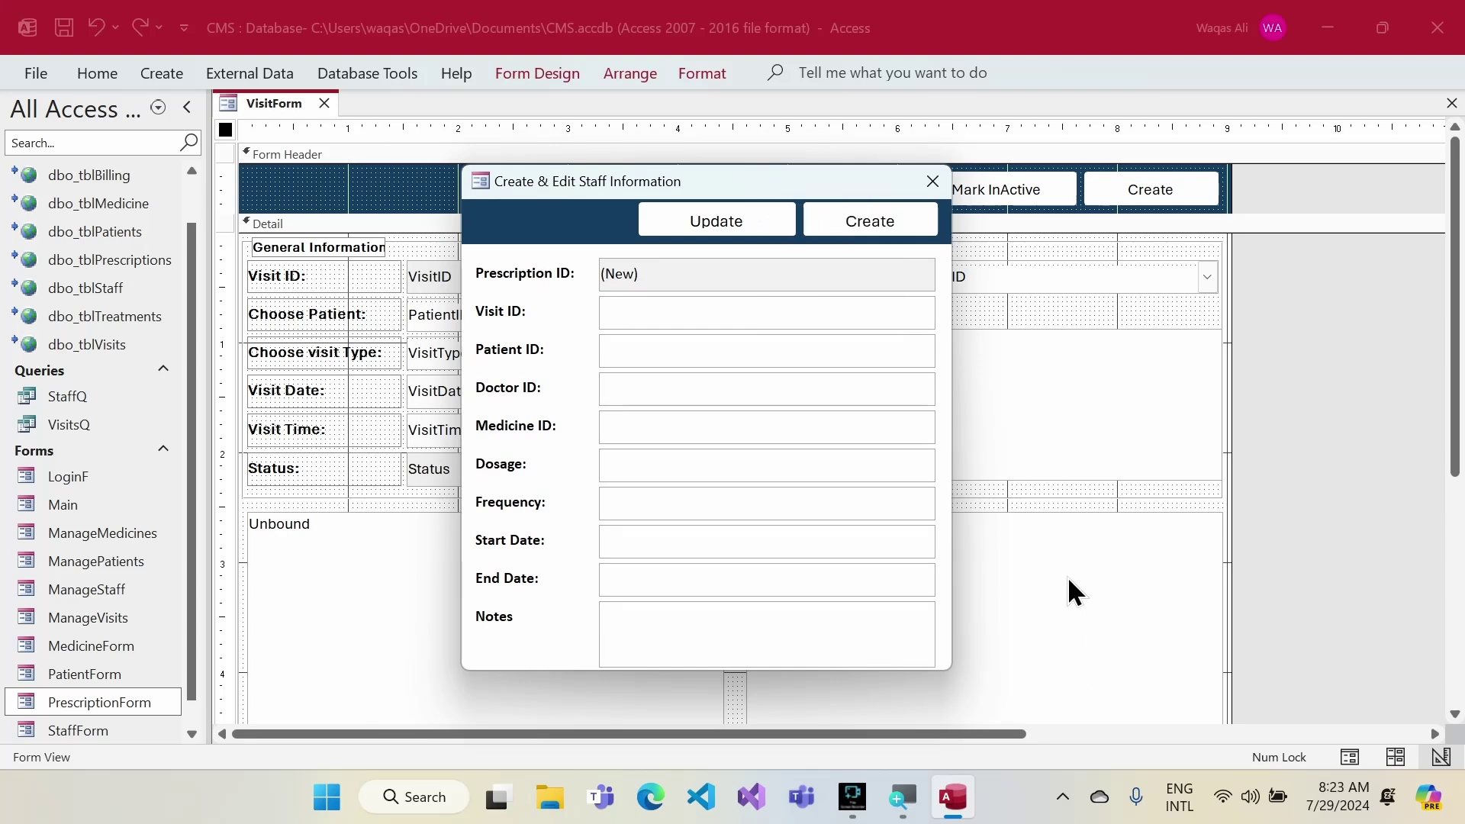
right_click(708, 184)
left_click(754, 338)
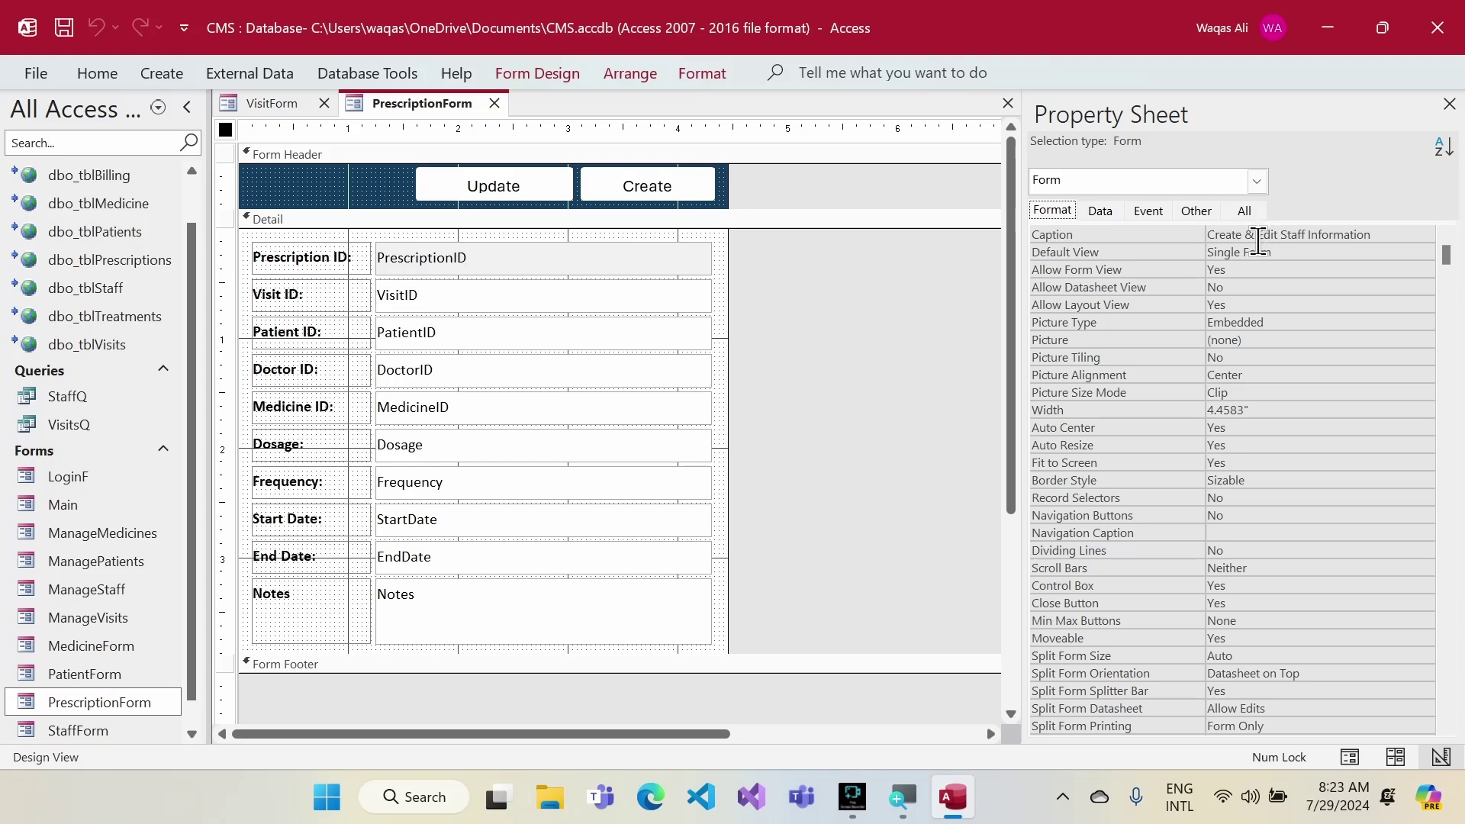
- Set the PrescriptionForm's caption to "Create & Edit Prescription Information" and close the form
double_click(1289, 236)
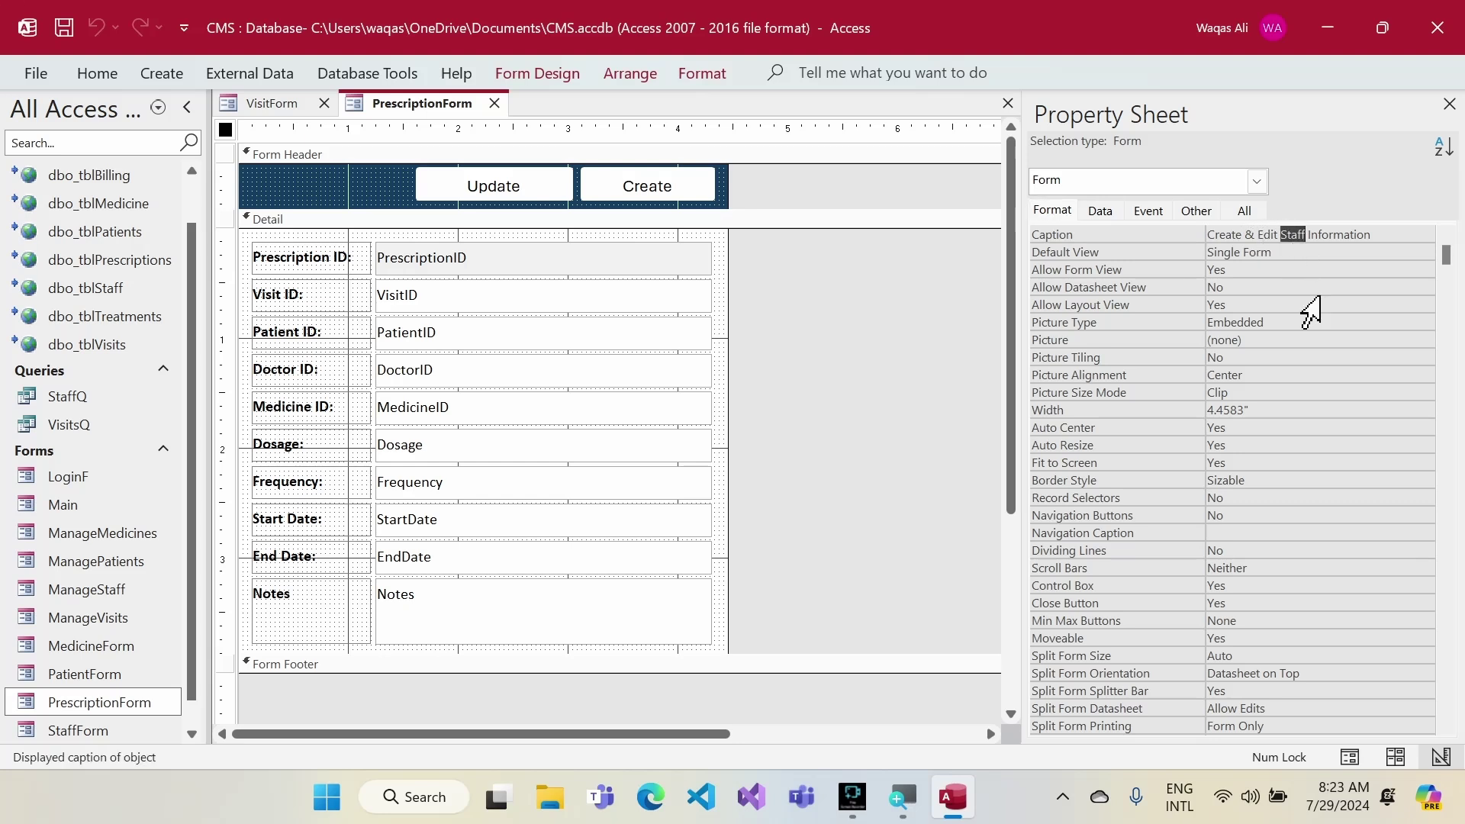
type("Prescripyo")
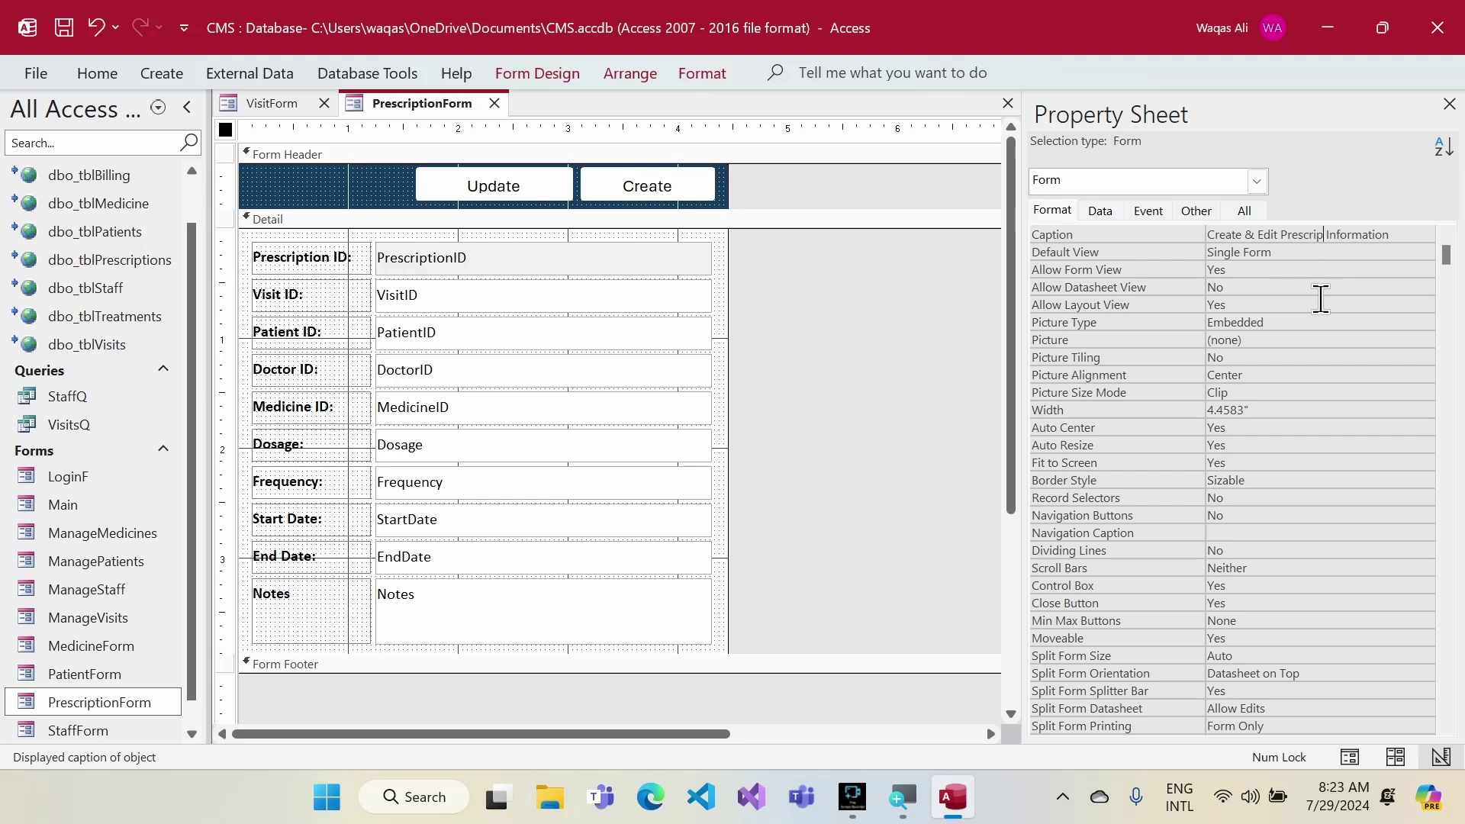
key("BackSpace")
key("BackSpace")
type("tion")
key("Return")
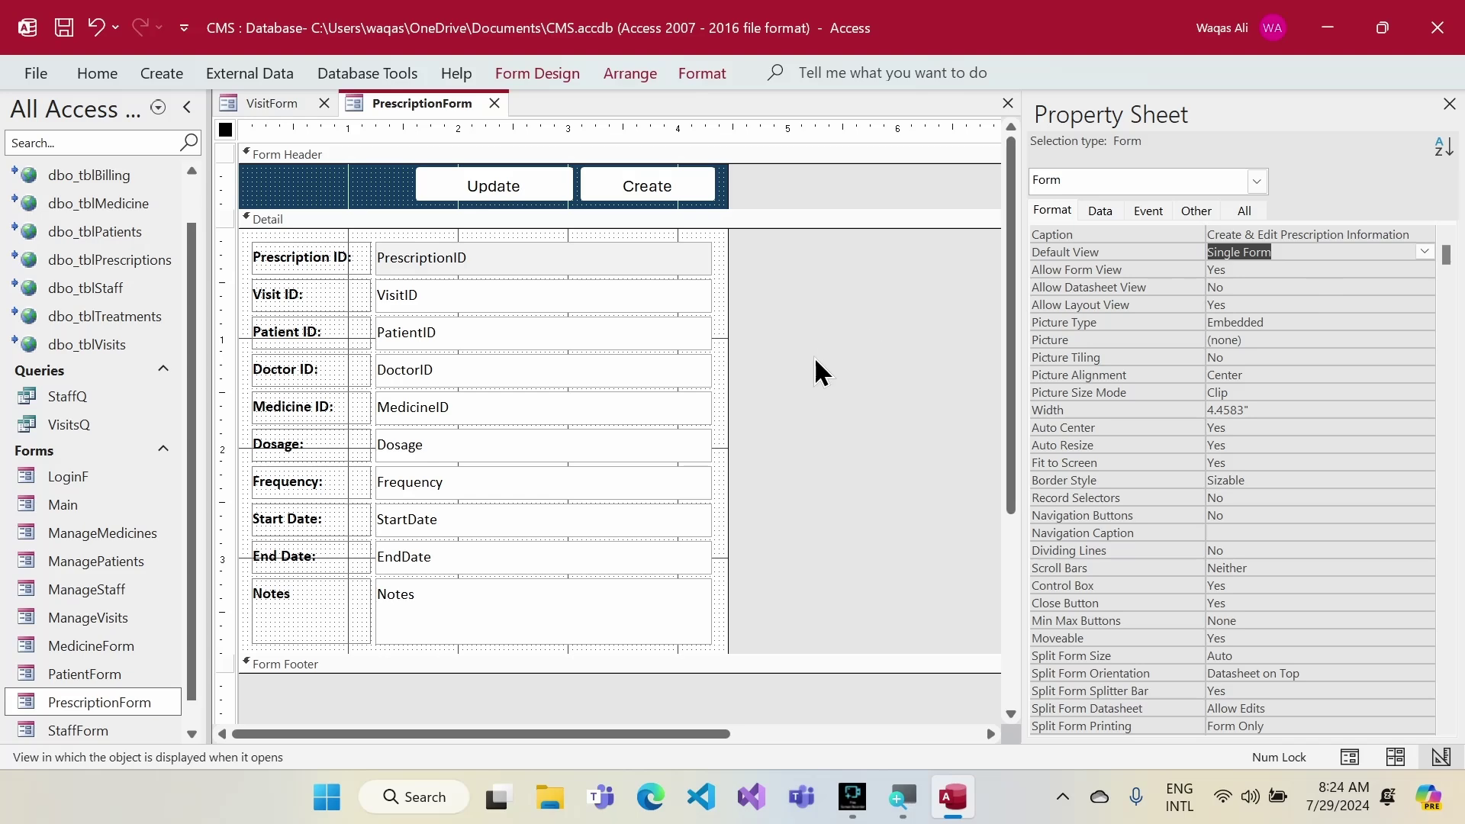
left_click(497, 102)
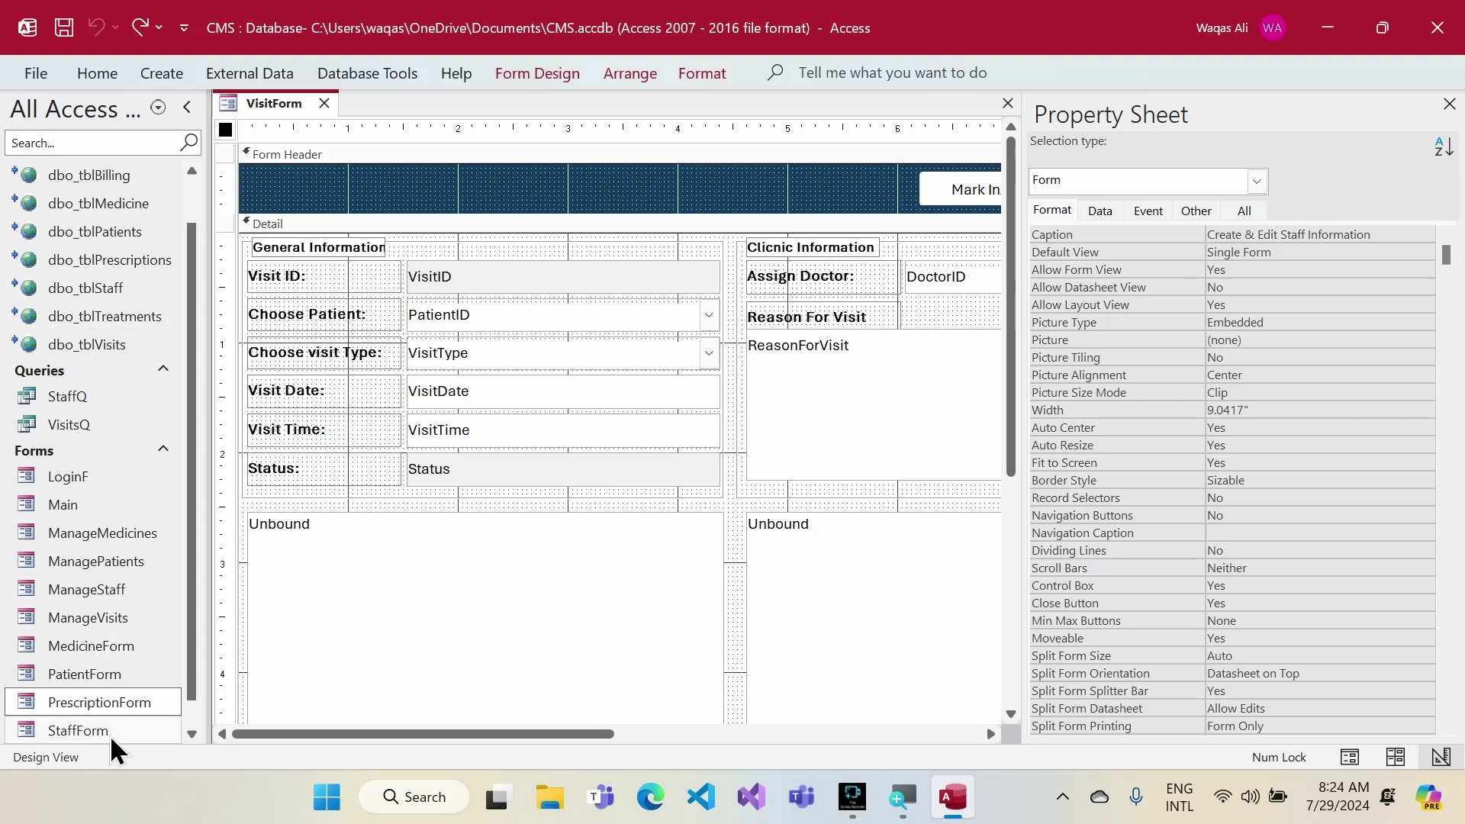
- Duplicate PrescriptionForm as TreatmentForm and open the copy in Design View
key("ctrl+v")
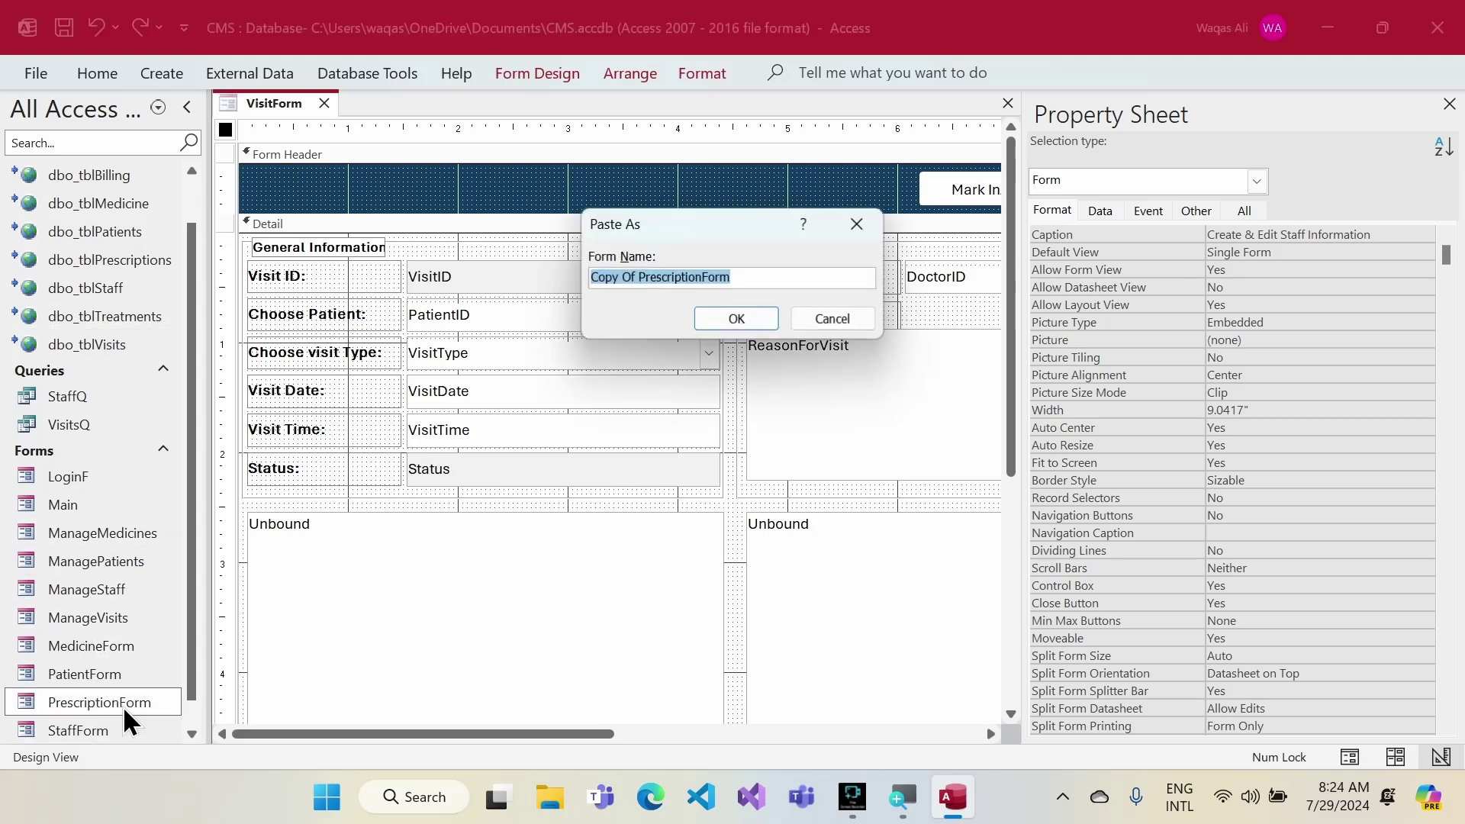
type("Treatment")
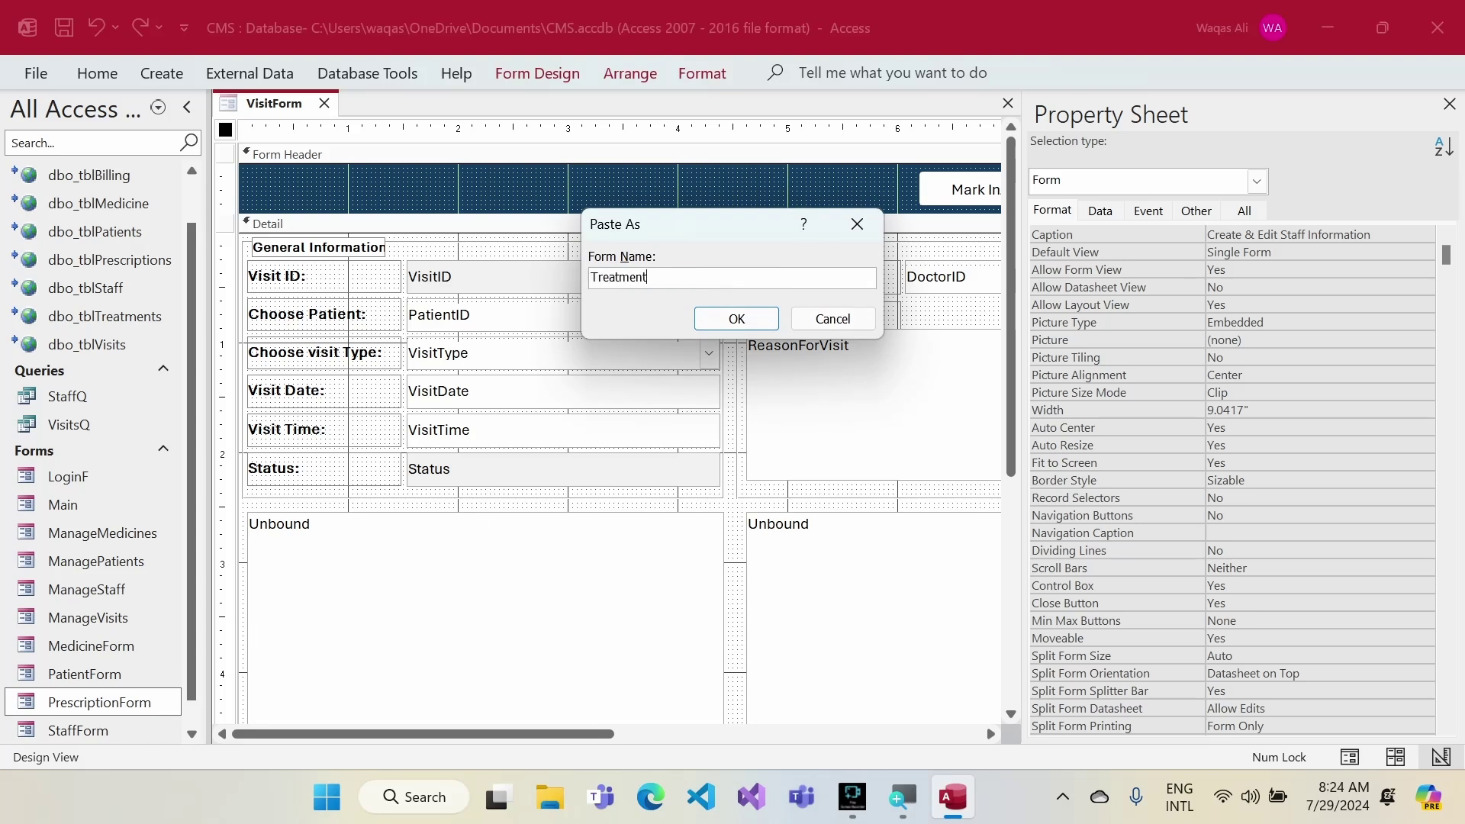
type("Form")
key("Return")
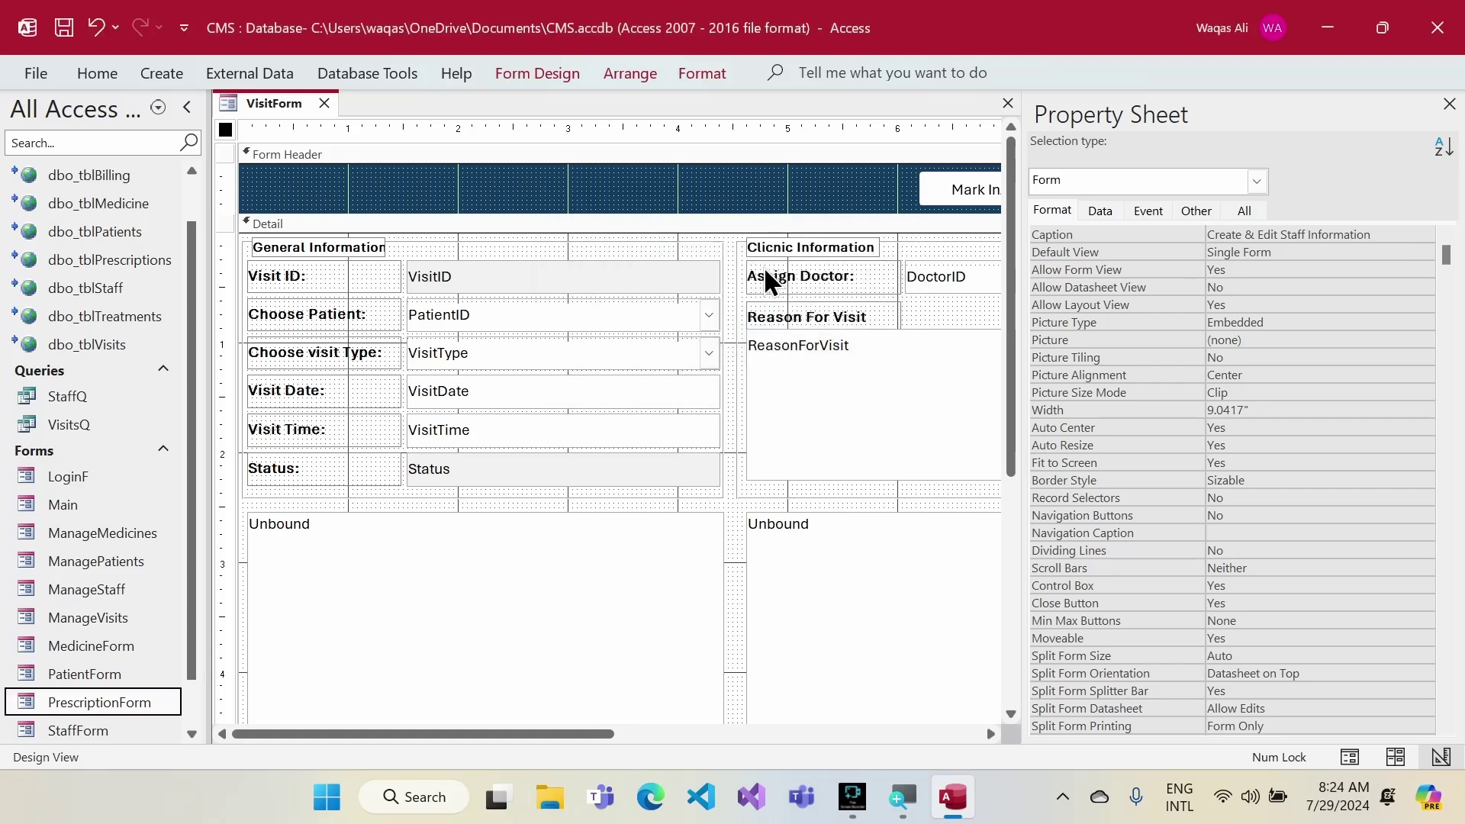
scroll(142, 660, "down", 2)
right_click(125, 702)
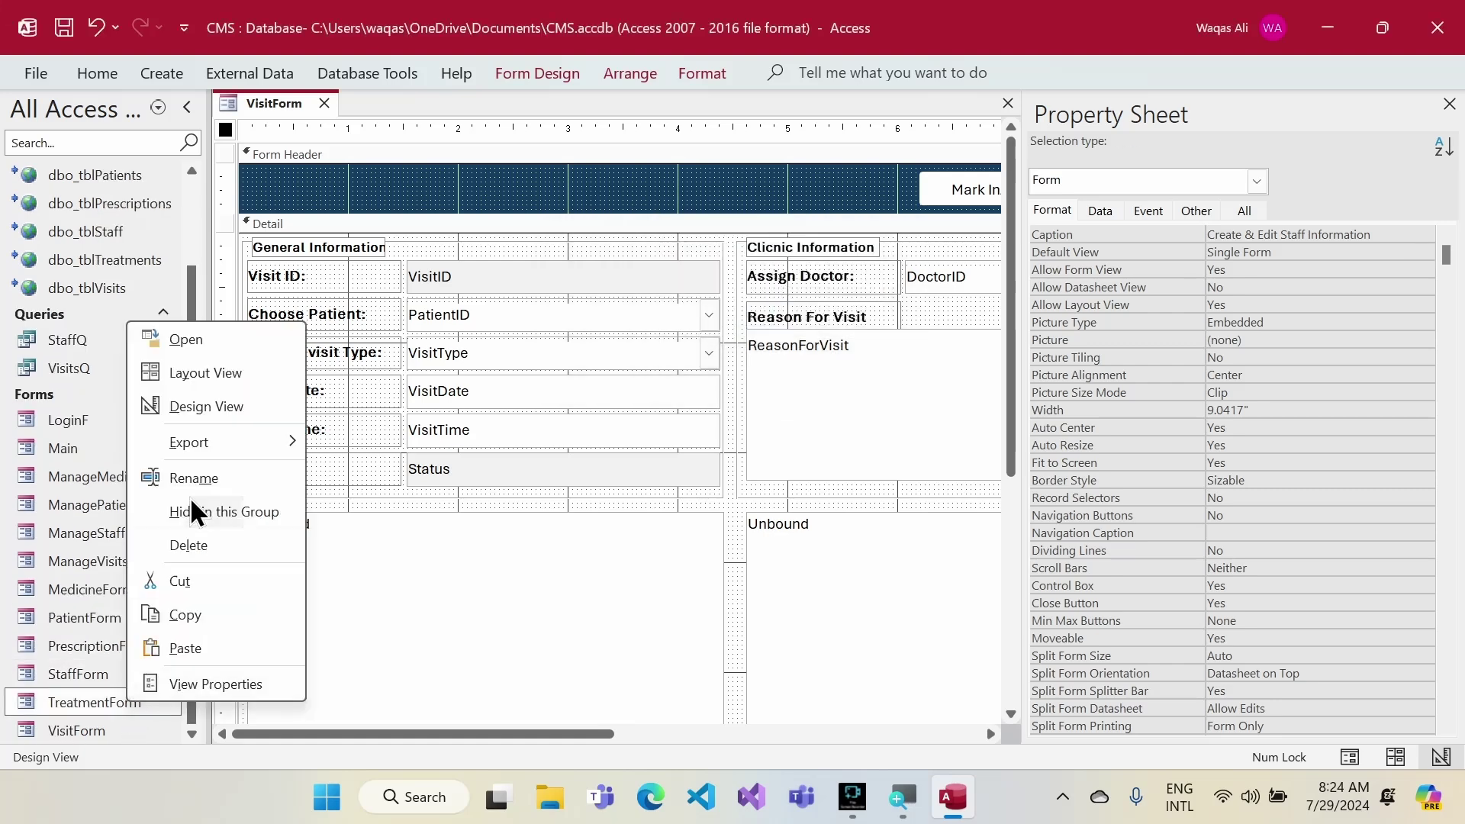
left_click(227, 408)
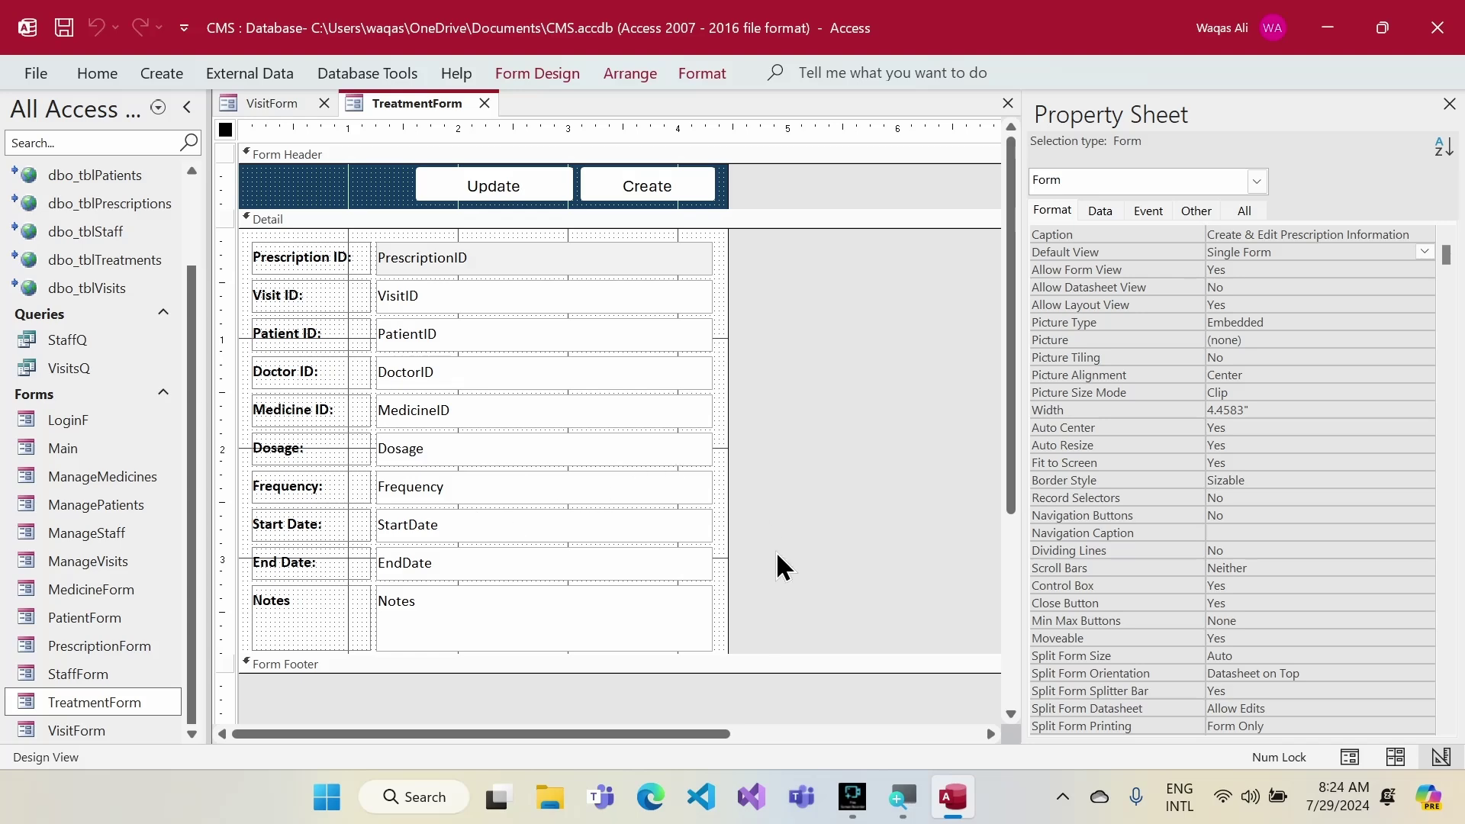
- Delete the End Date, Patient ID, Doctor ID, Medicine ID and Dosage rows from the TreatmentForm layout
left_click_drag(776, 550, 256, 572)
key("Delete")
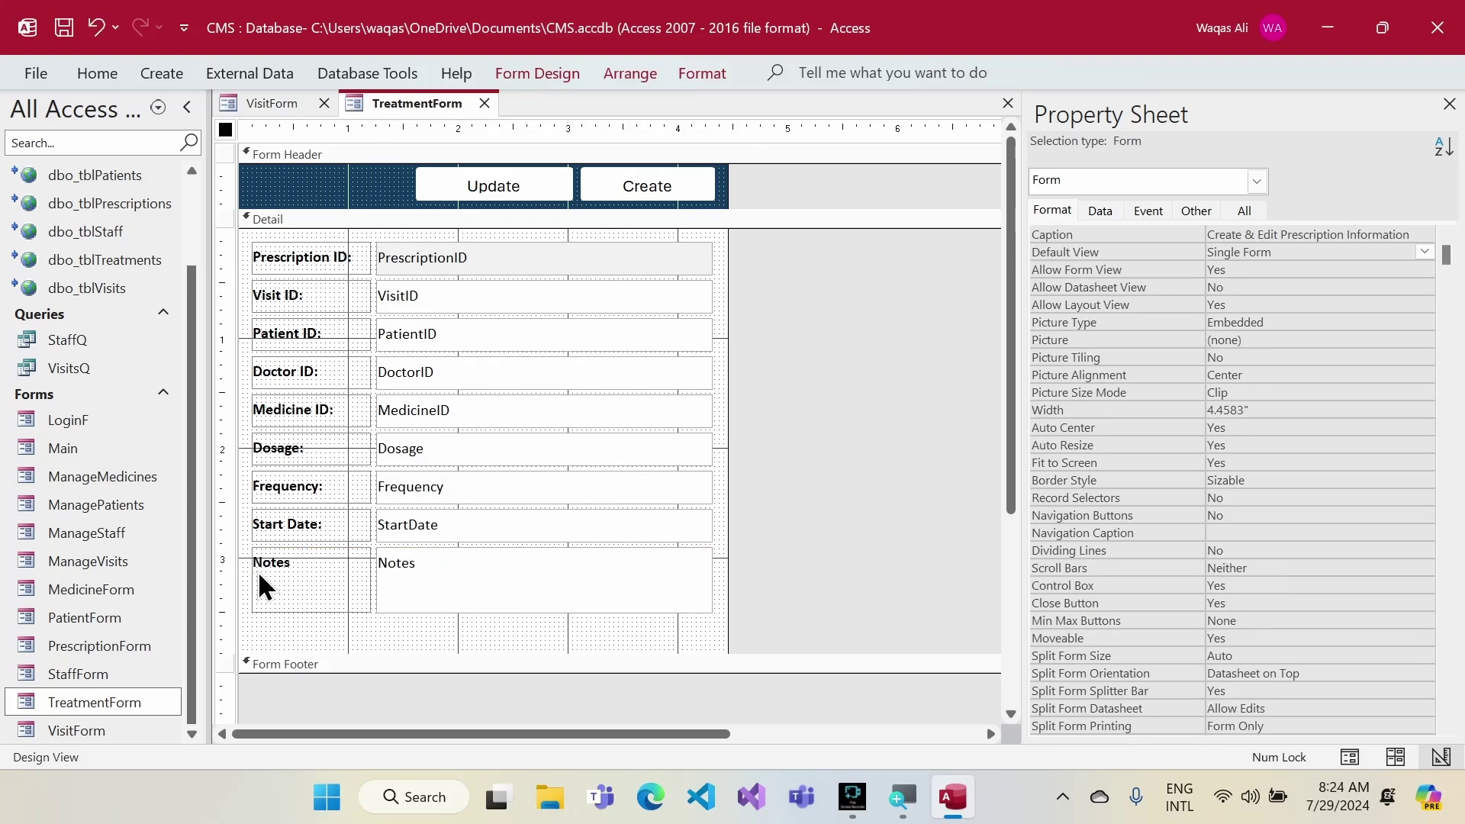
left_click_drag(758, 483, 653, 468)
left_click_drag(760, 437, 237, 330)
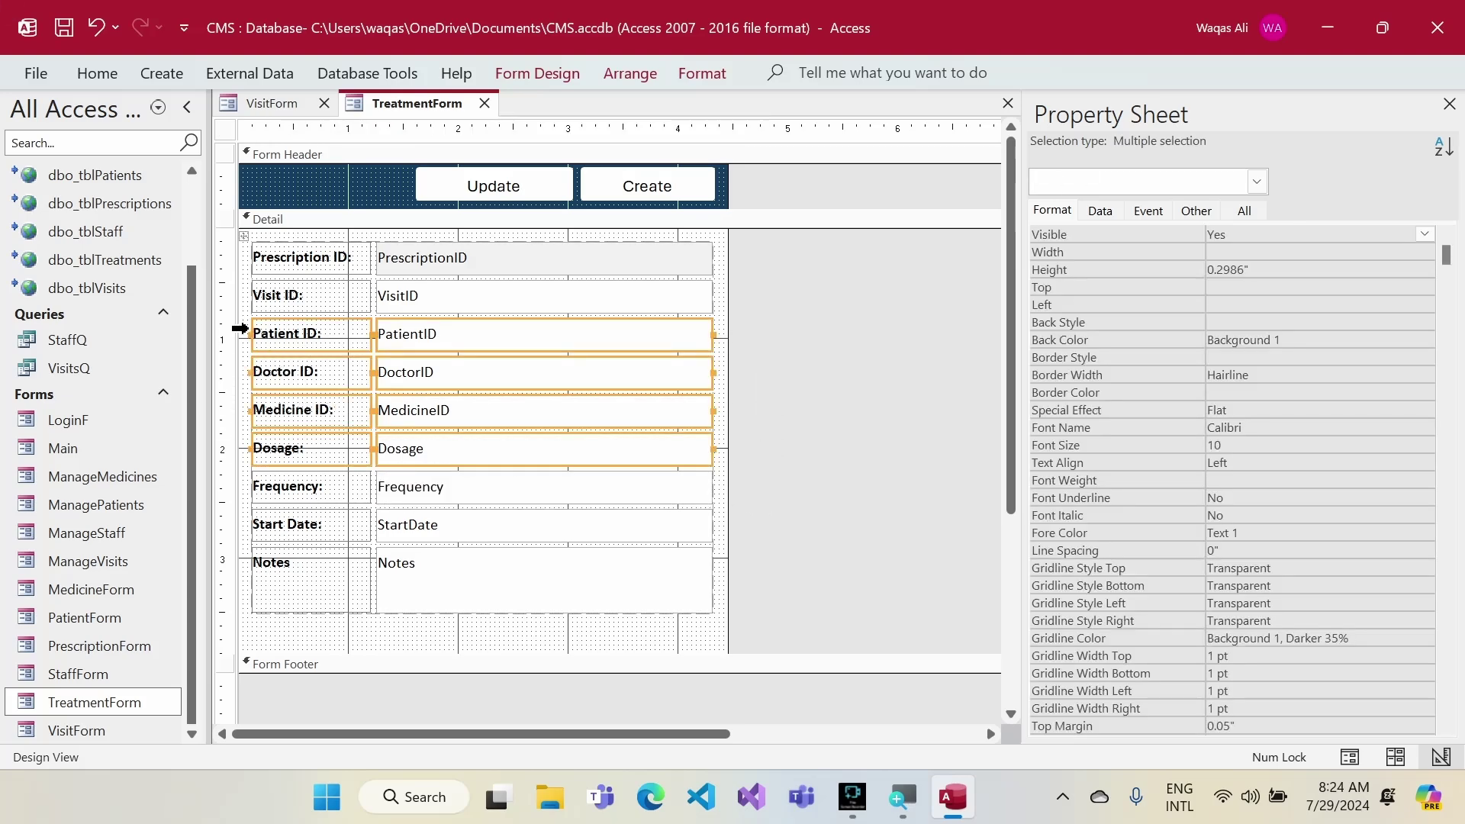
key("Delete")
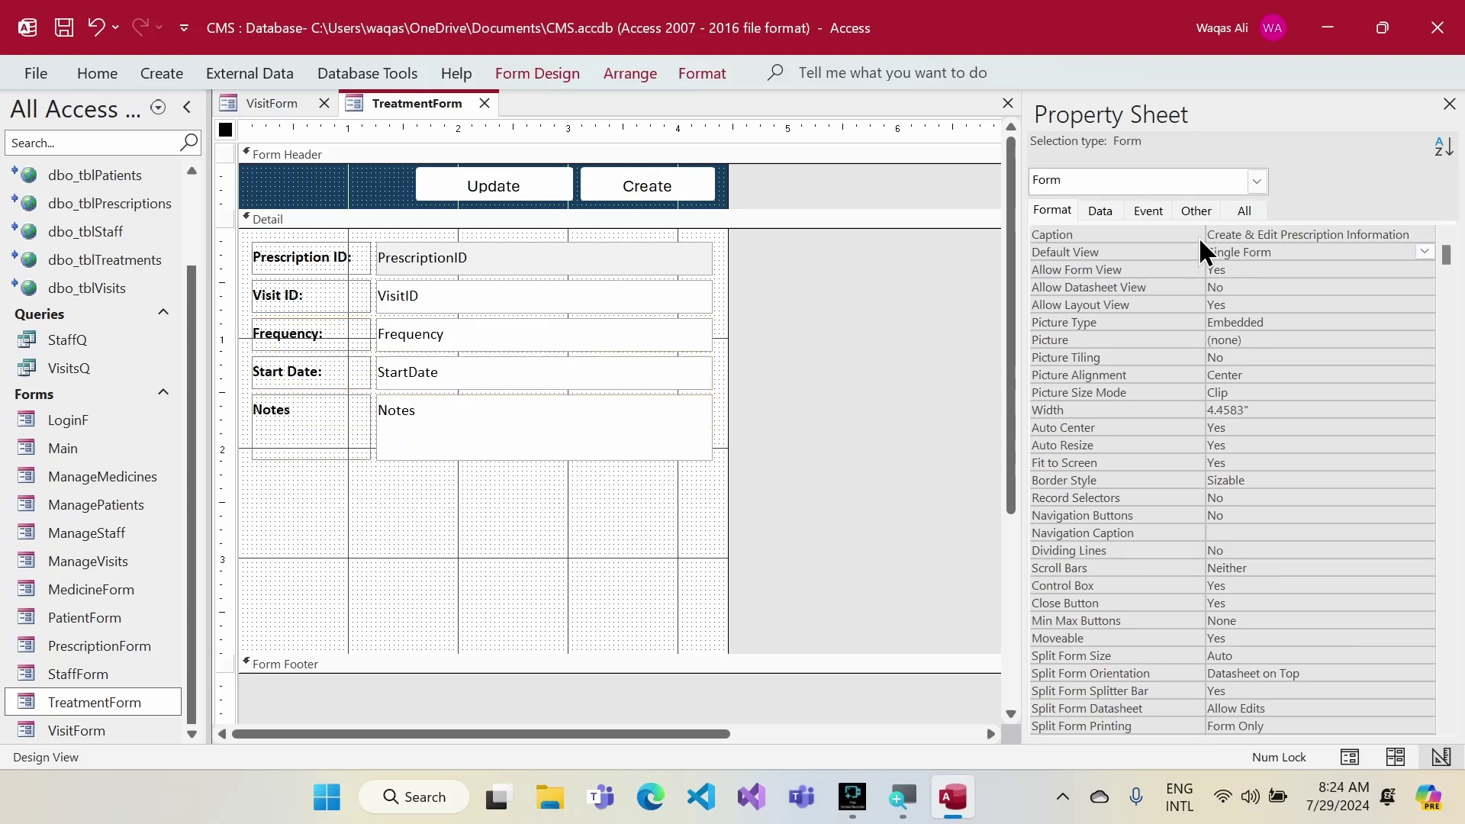
- Set TreatmentForm's caption to "Create & Edit Treatment Information" and its record source to dbo_tblTreatments
double_click(1297, 231)
type("Trea")
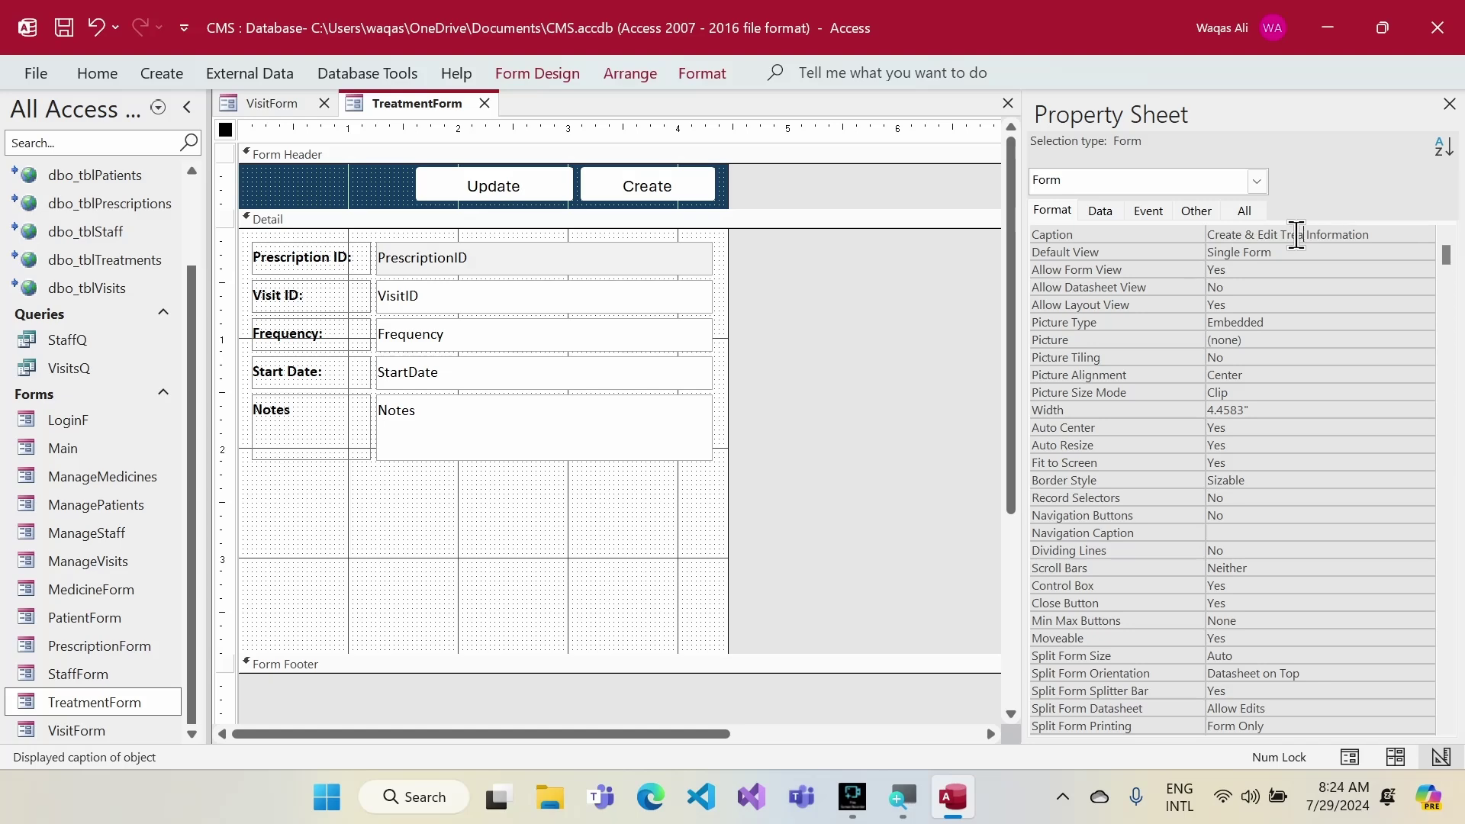
type("tment")
key("Return")
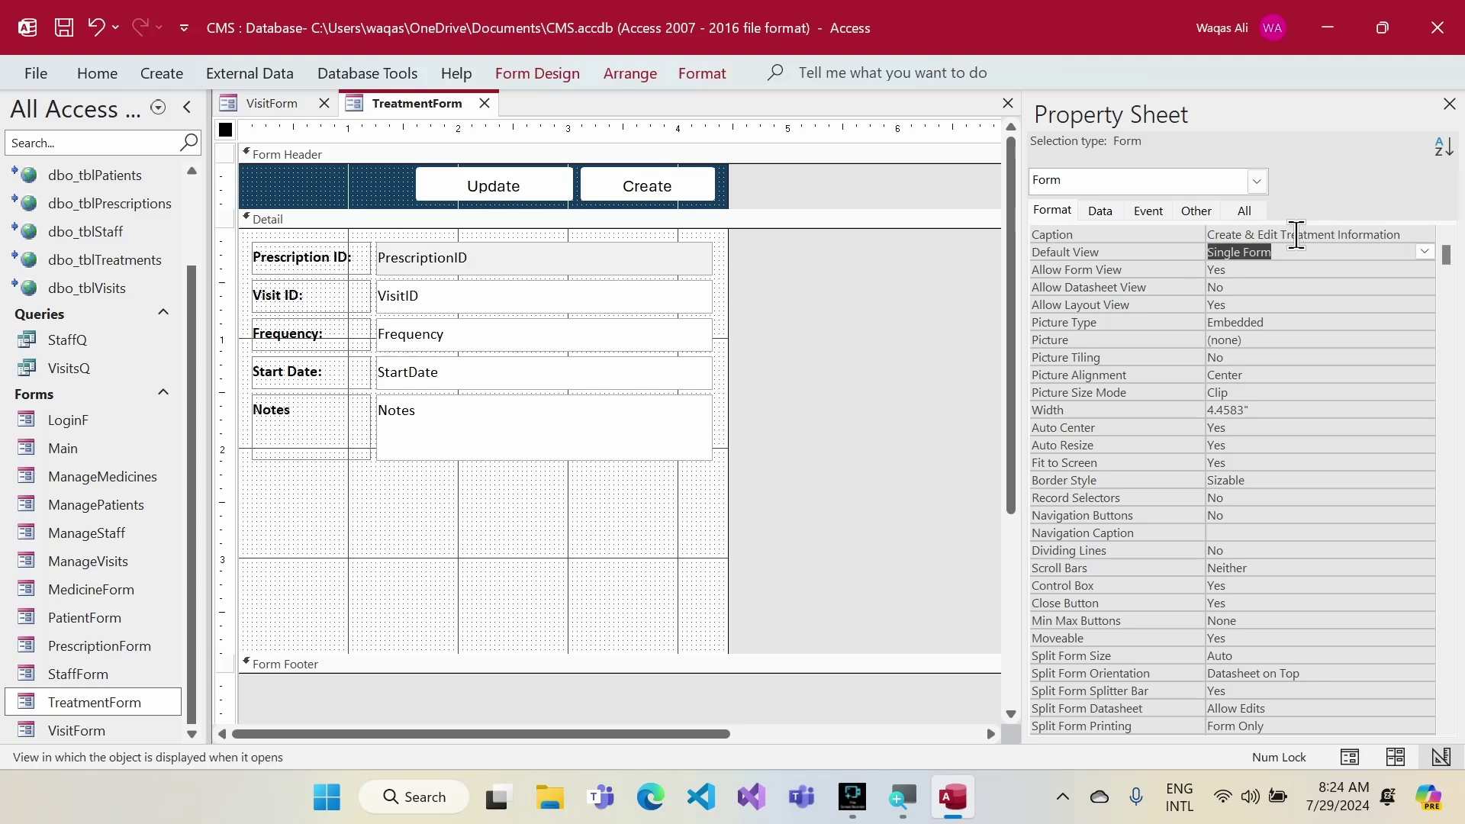
left_click(1100, 211)
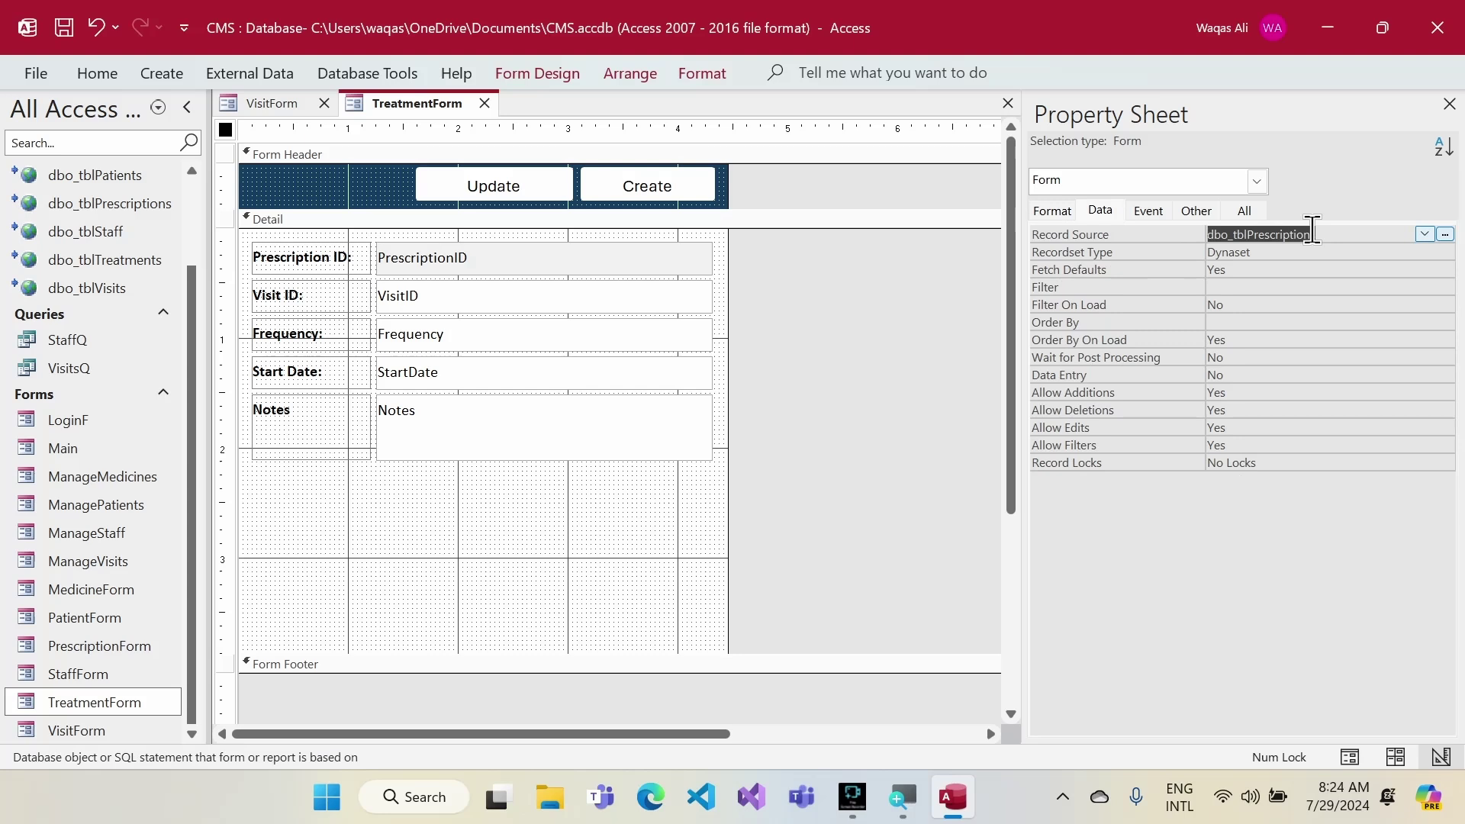
left_click(1424, 233)
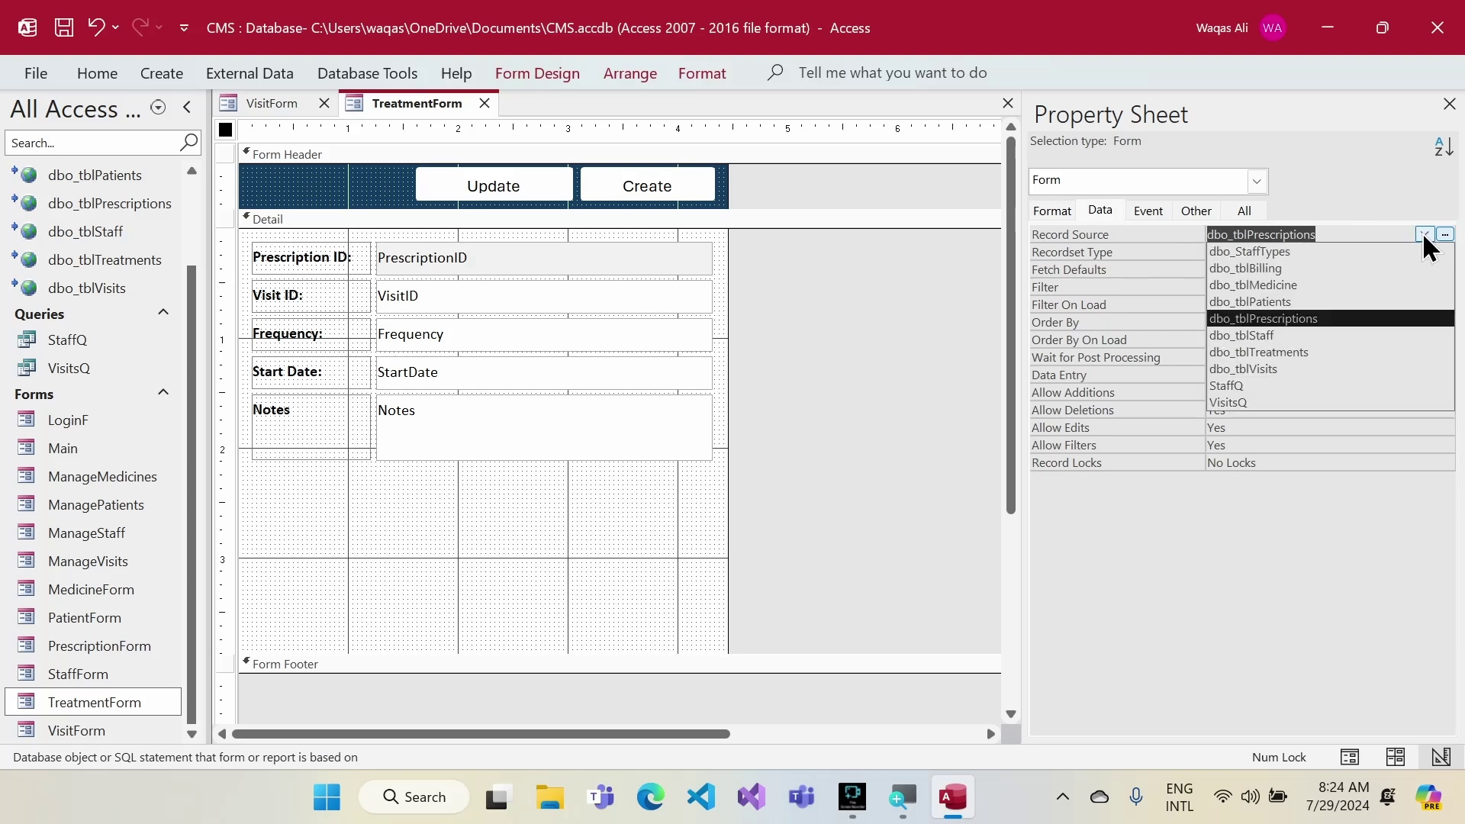
left_click(1376, 353)
- Bind the PrescriptionID text box to the TreatmentID field and rename the control TreatmentID
left_click(577, 267)
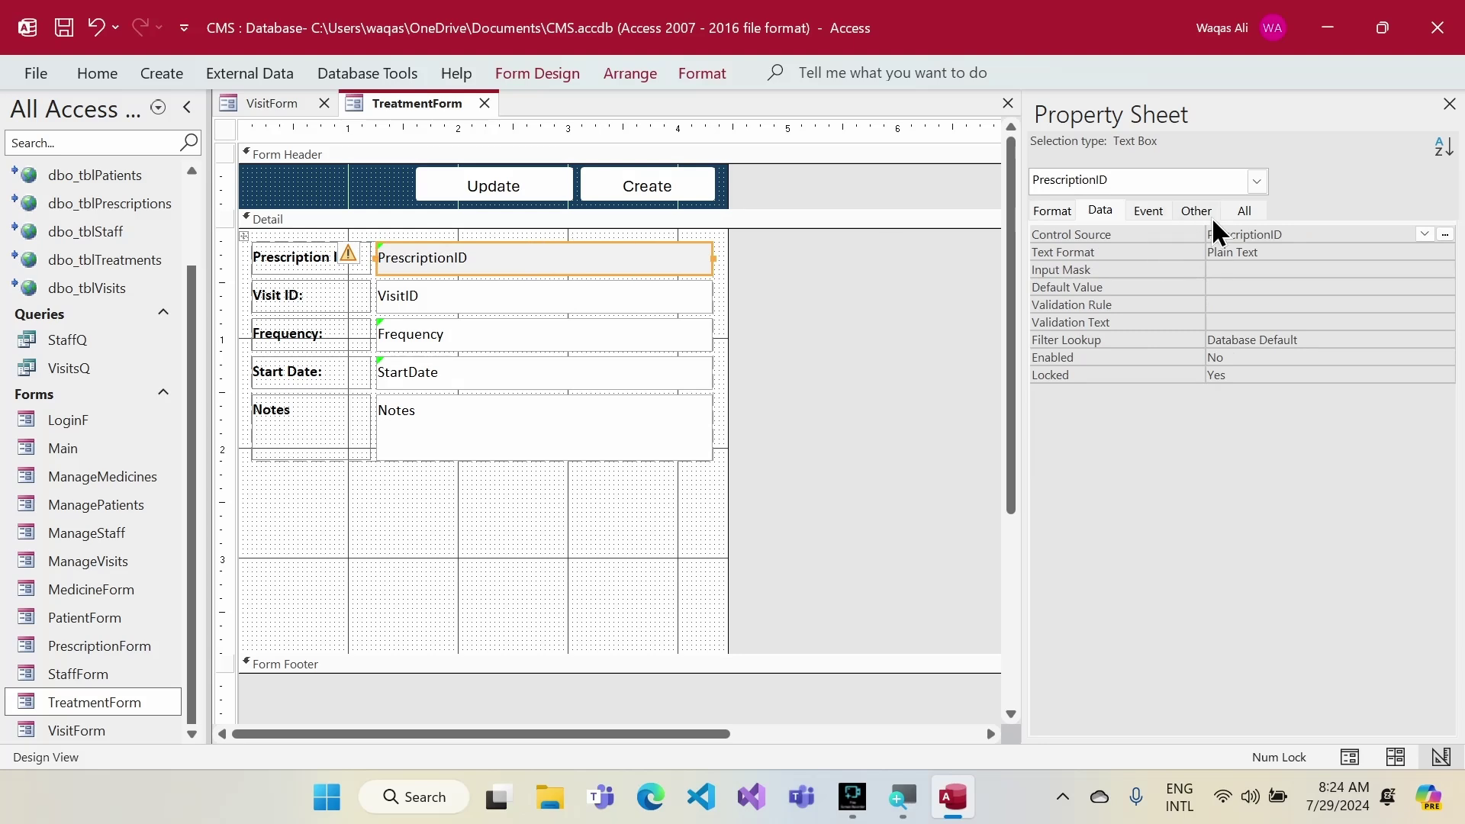
left_click(1424, 234)
left_click(1378, 247)
key("ctrl+c")
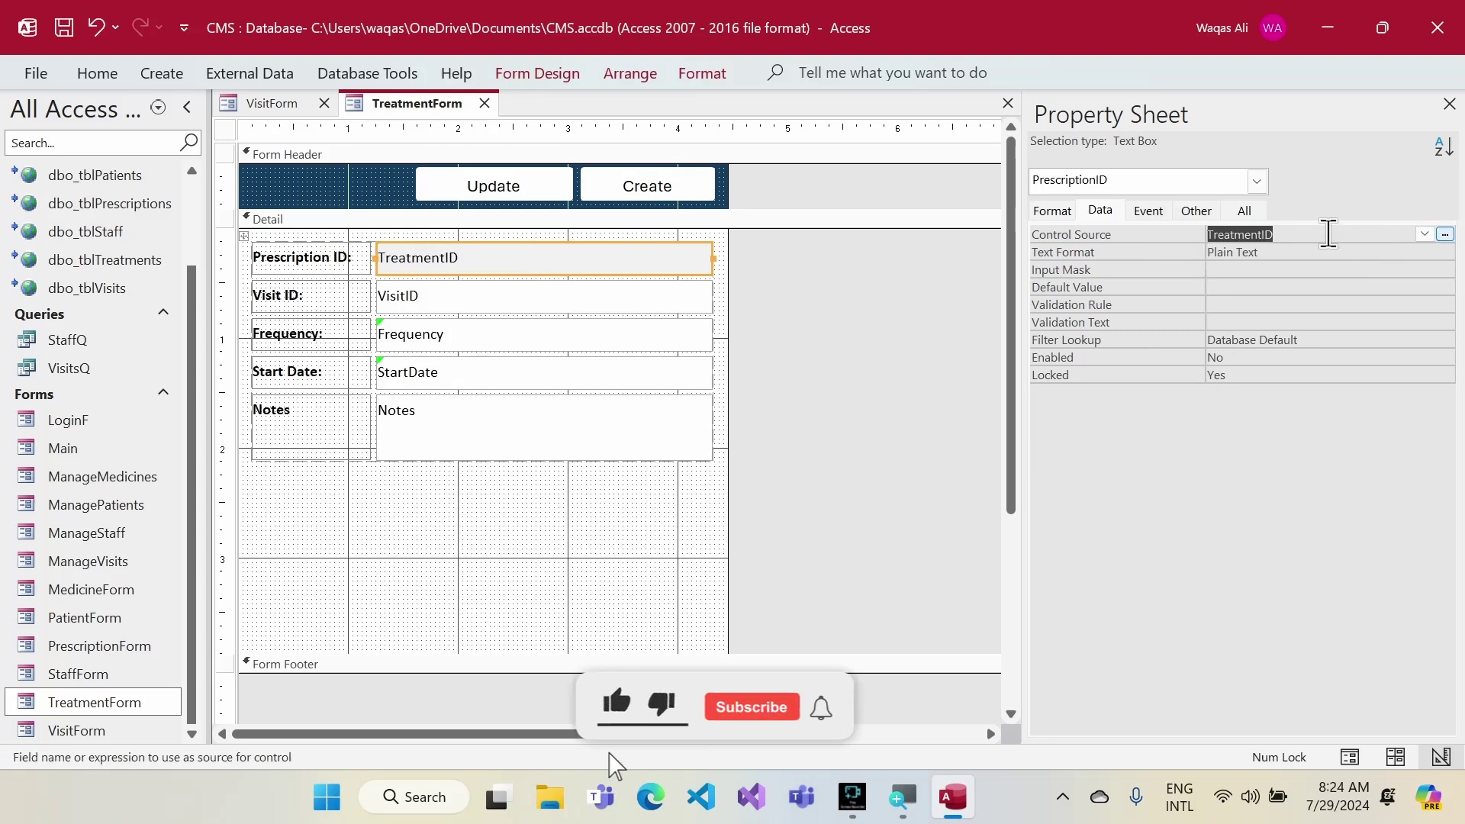
left_click(1194, 211)
key("ctrl+v")
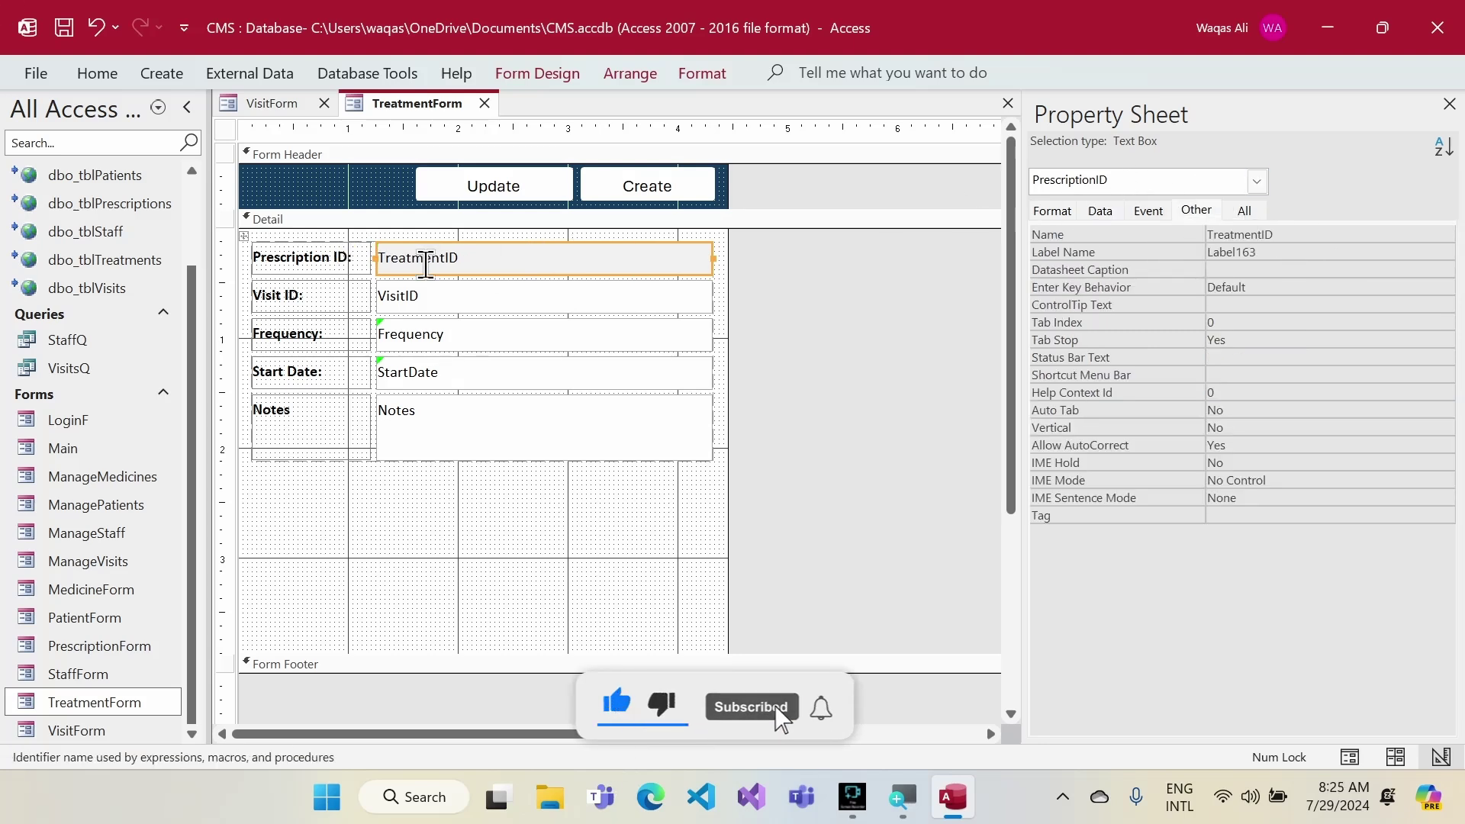
- Change the text of the Prescription ID label to "Treatment ID:"
left_click(316, 257)
double_click(319, 256)
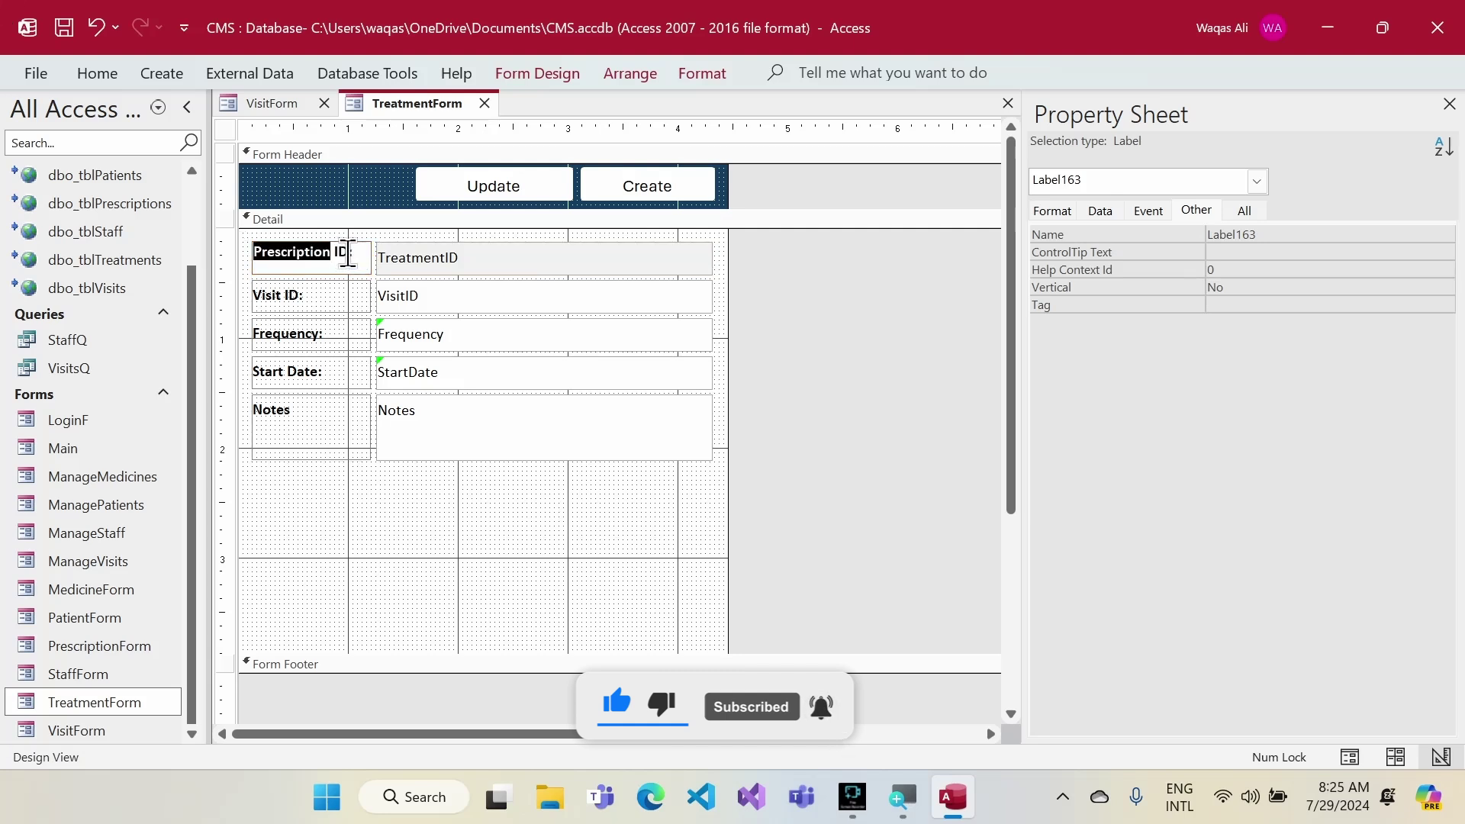
left_click_drag(352, 252, 249, 254)
key("ctrl+v")
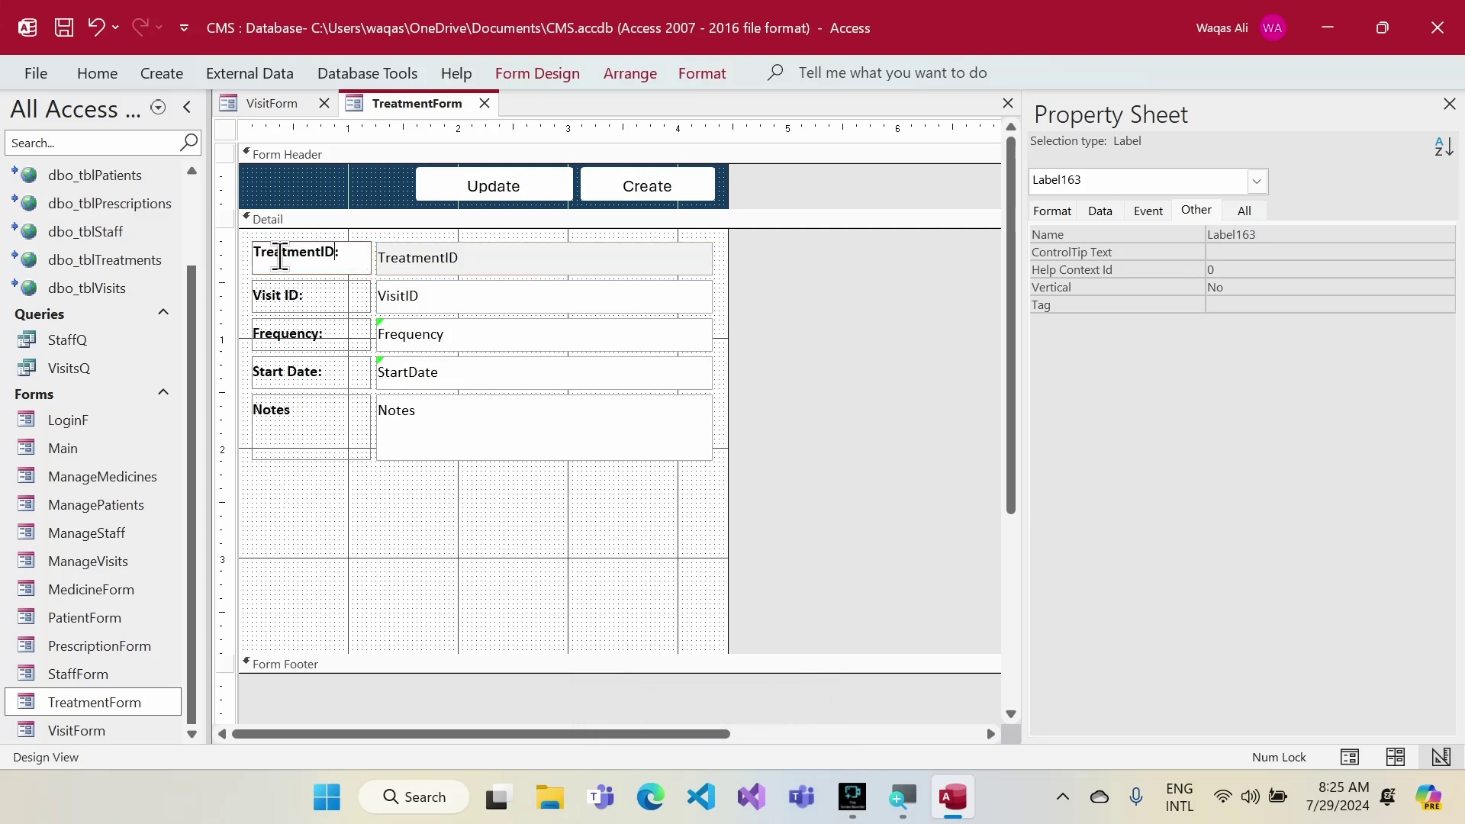
key("Left")
key("Left")
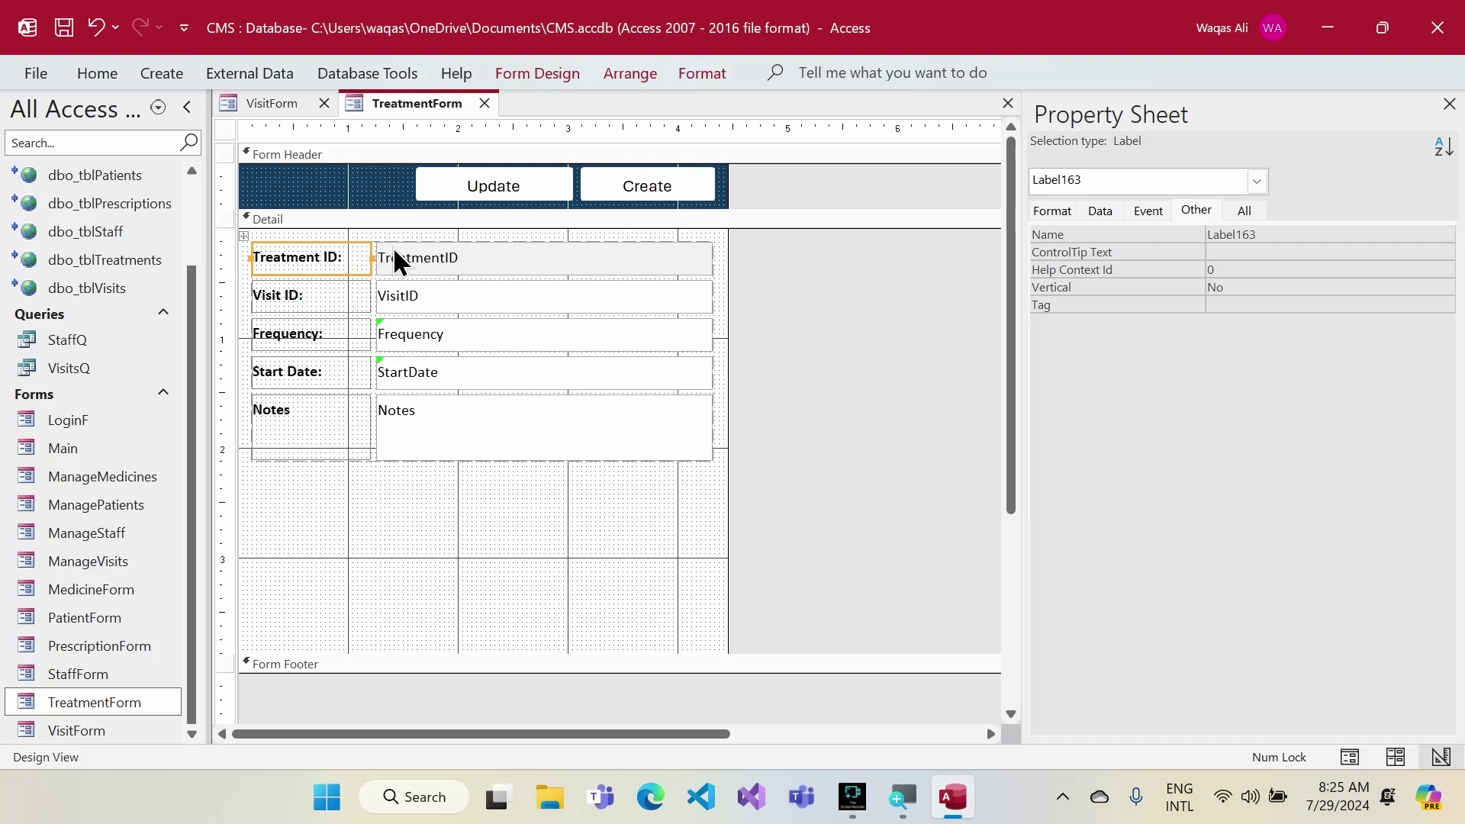
- Bind the Frequency text box to the TreatmentDescription field and rename the control TreatmentDescription
left_click(539, 342)
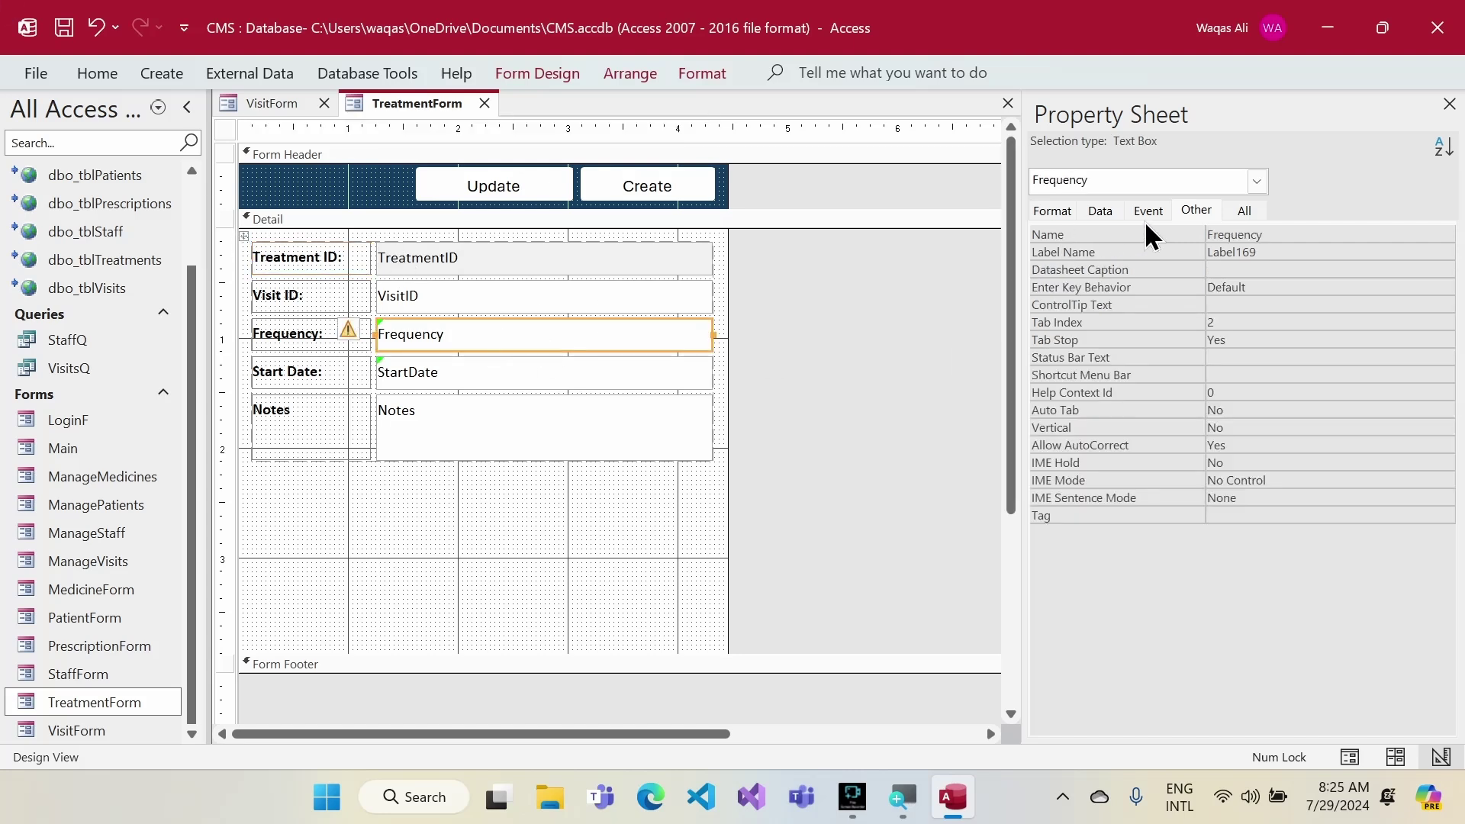
left_click(1100, 210)
left_click(1423, 235)
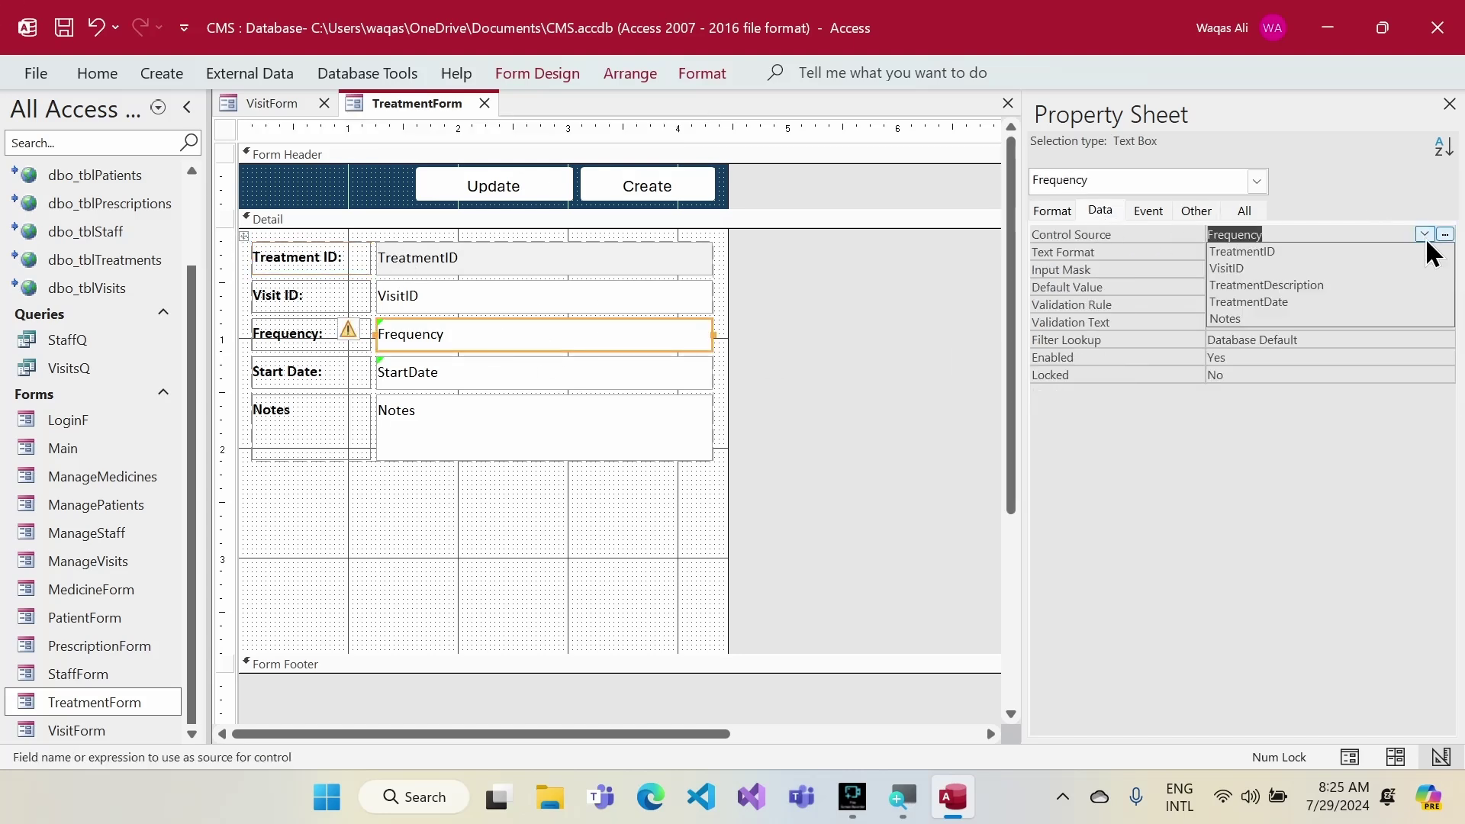
left_click(1383, 289)
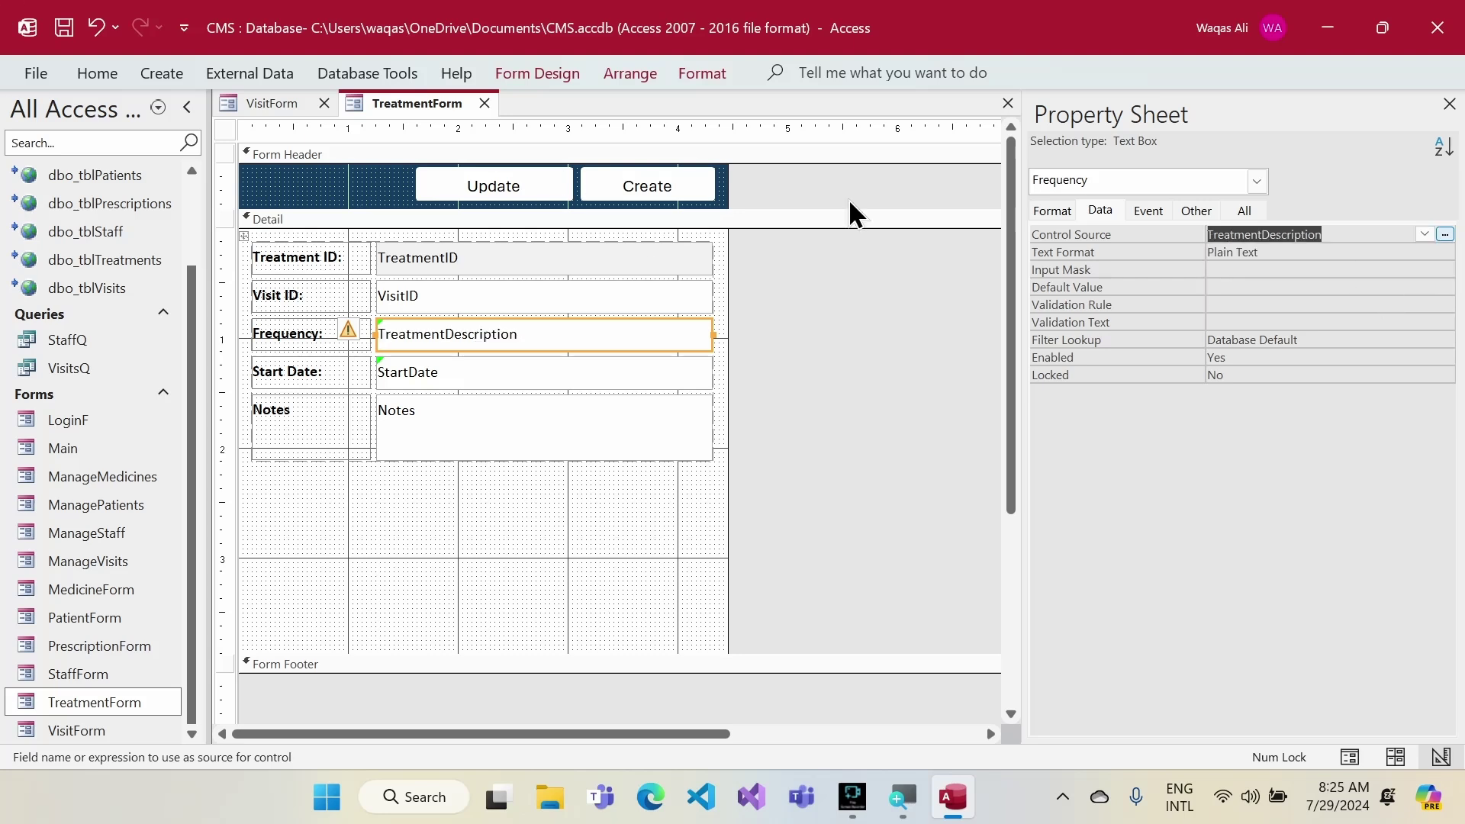
left_click(1195, 212)
key("Return")
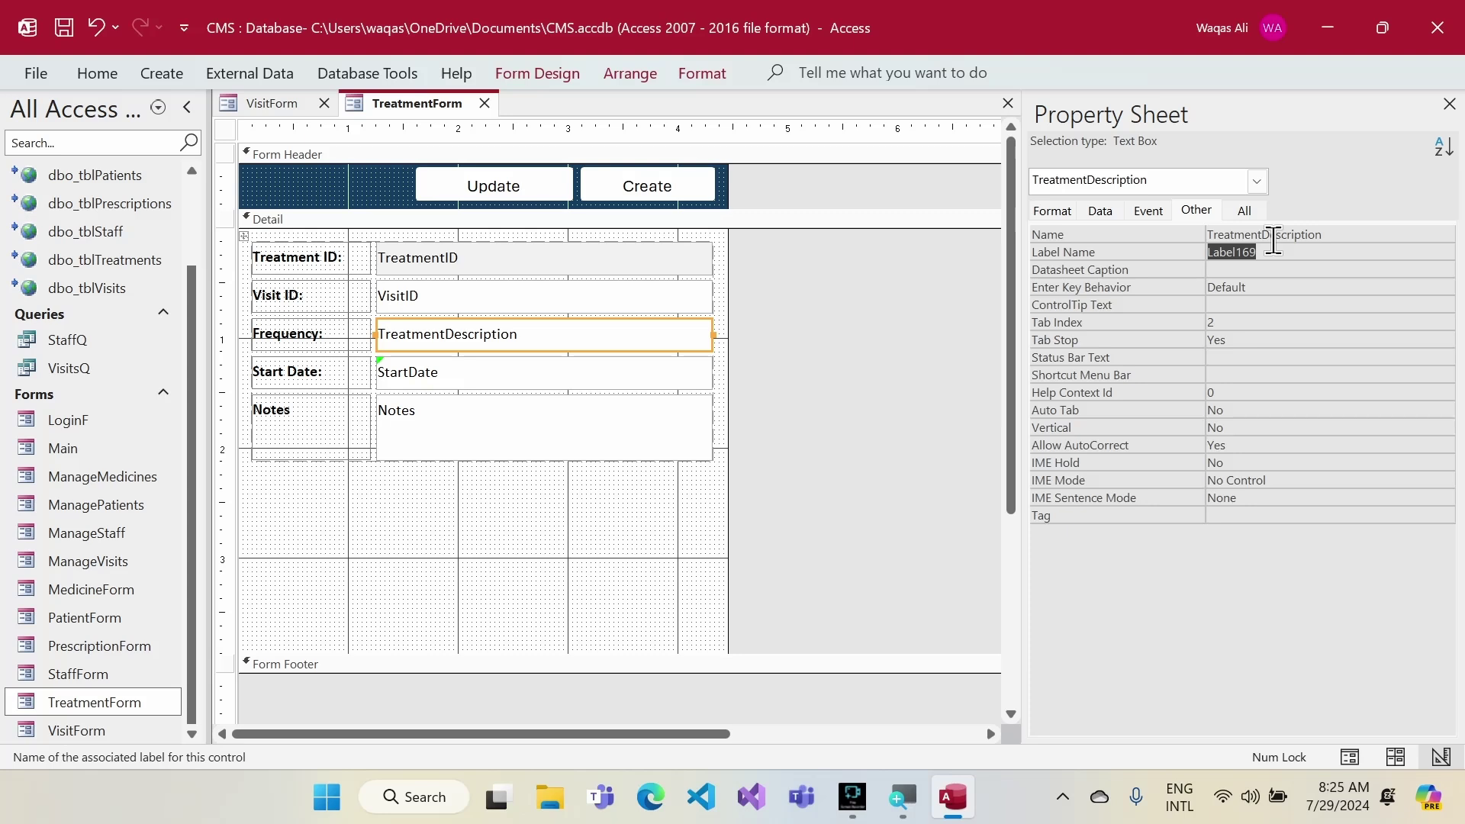
left_click(313, 338)
double_click(298, 330)
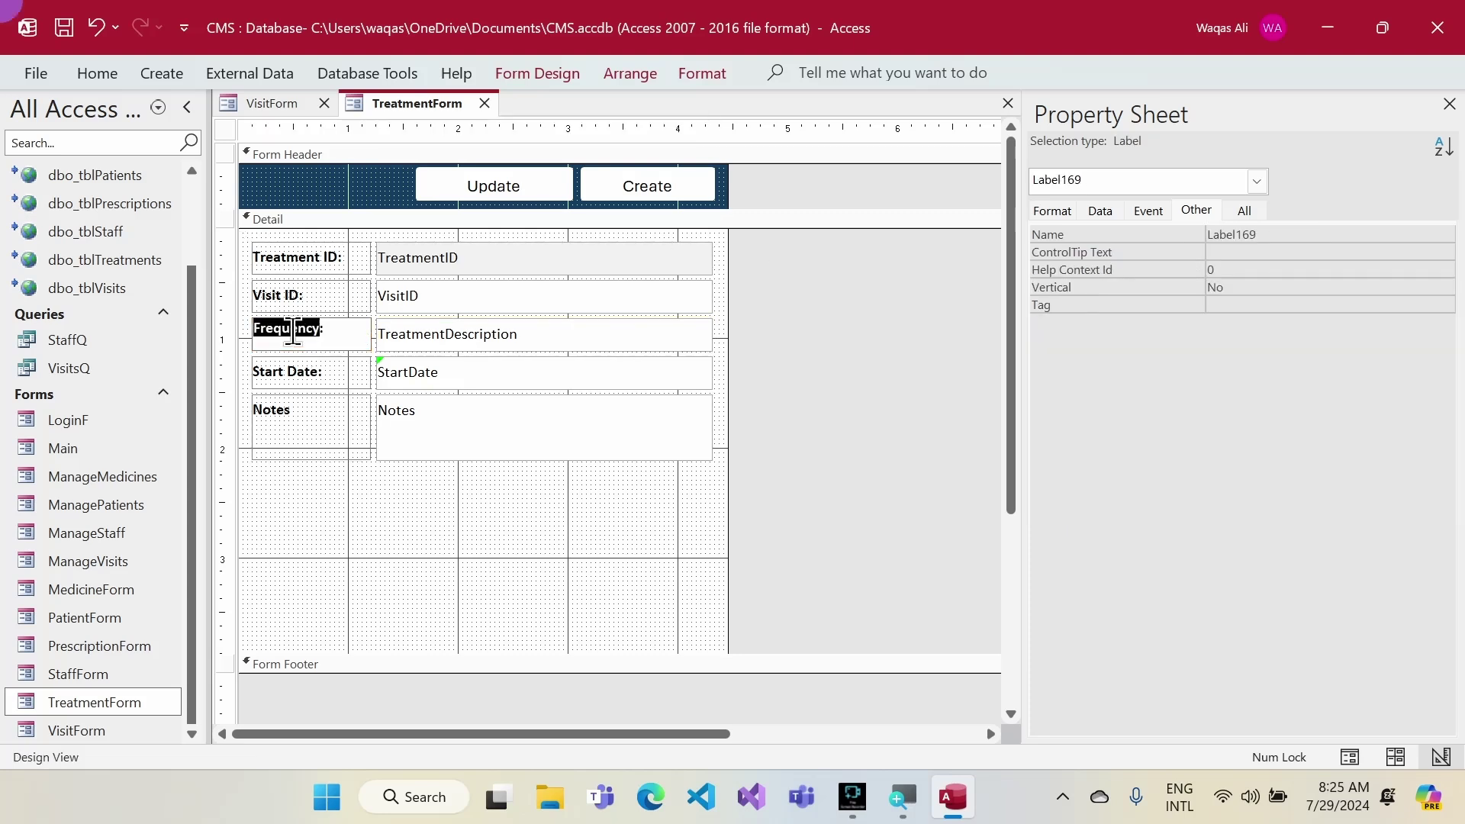
type("TreatmentDescription")
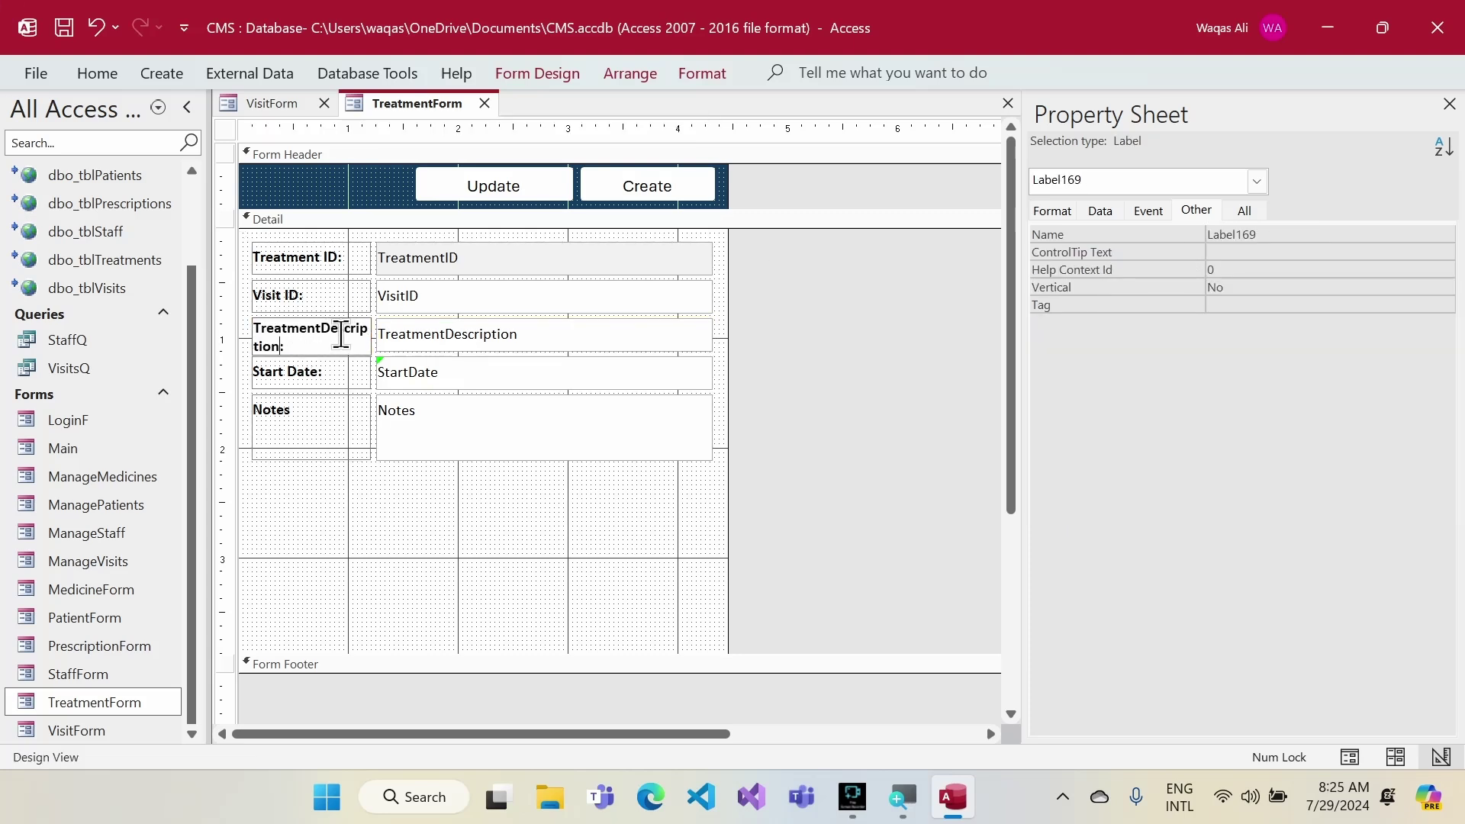
key("Escape")
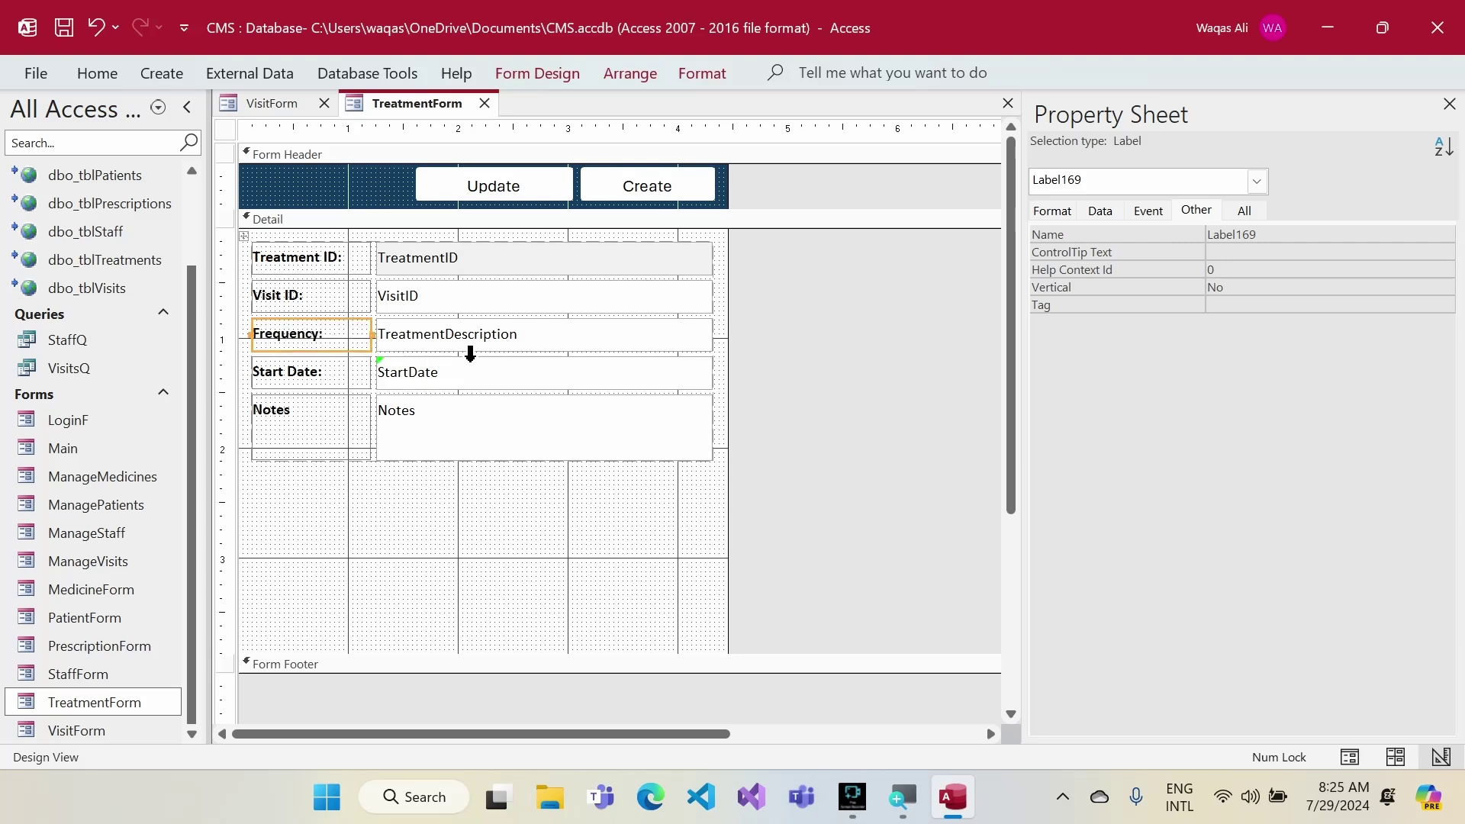
- Move the TreatmentDescription box and its label below Start Date and set their height to 0.5972", matching the Notes field
left_click(628, 343, "shift")
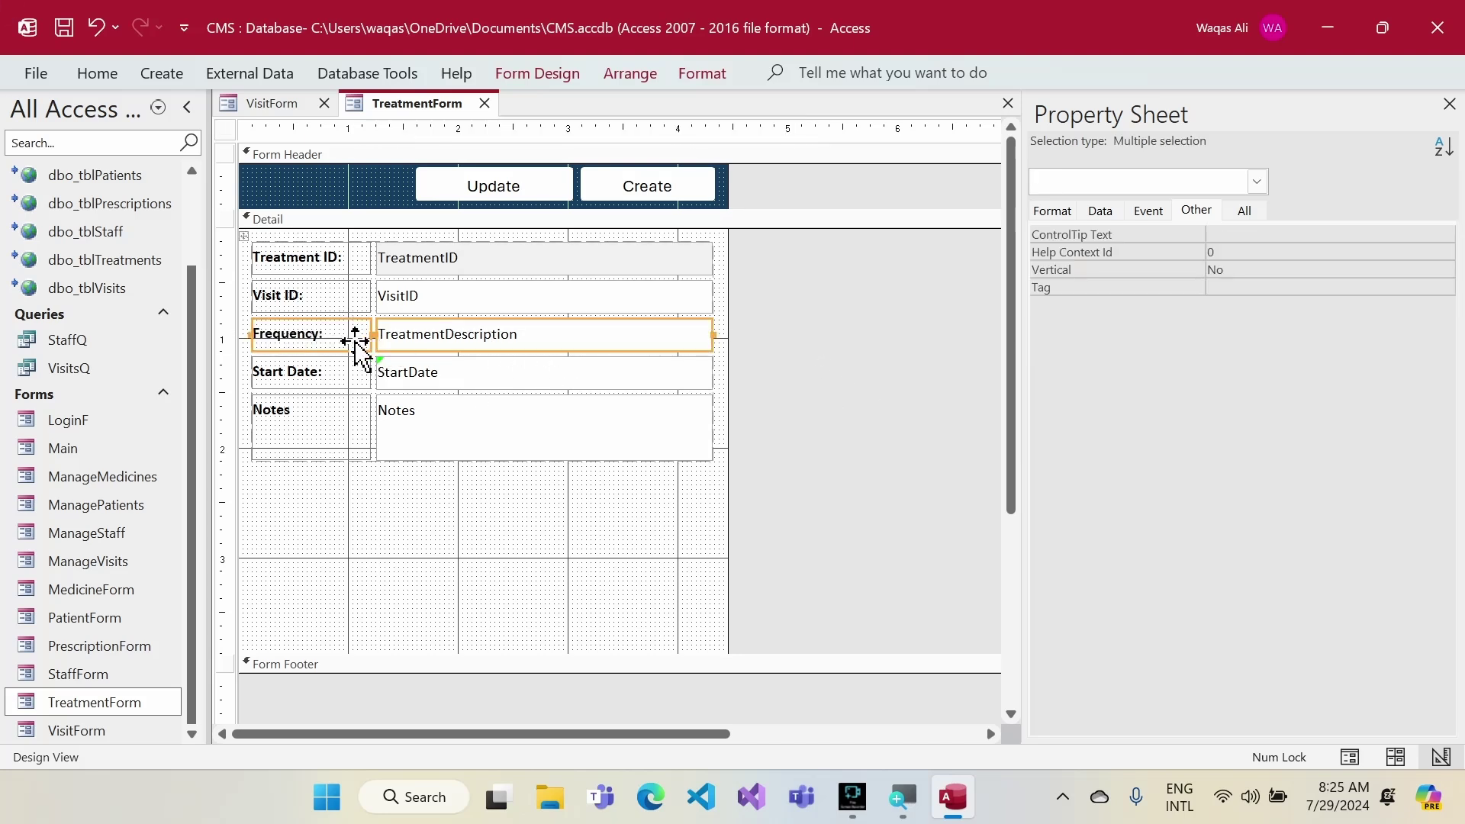
left_click_drag(353, 340, 356, 389)
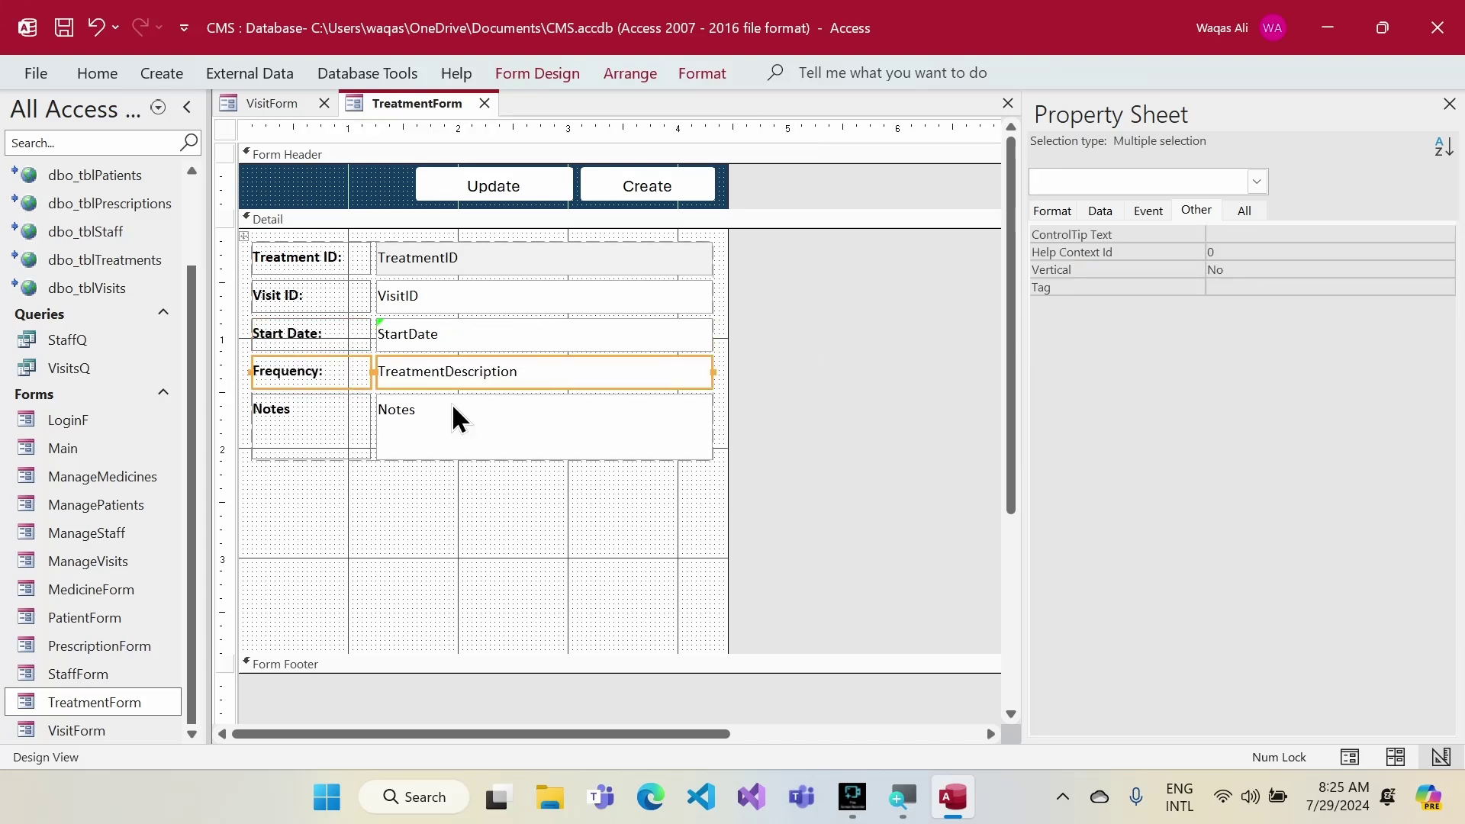
left_click(1057, 211)
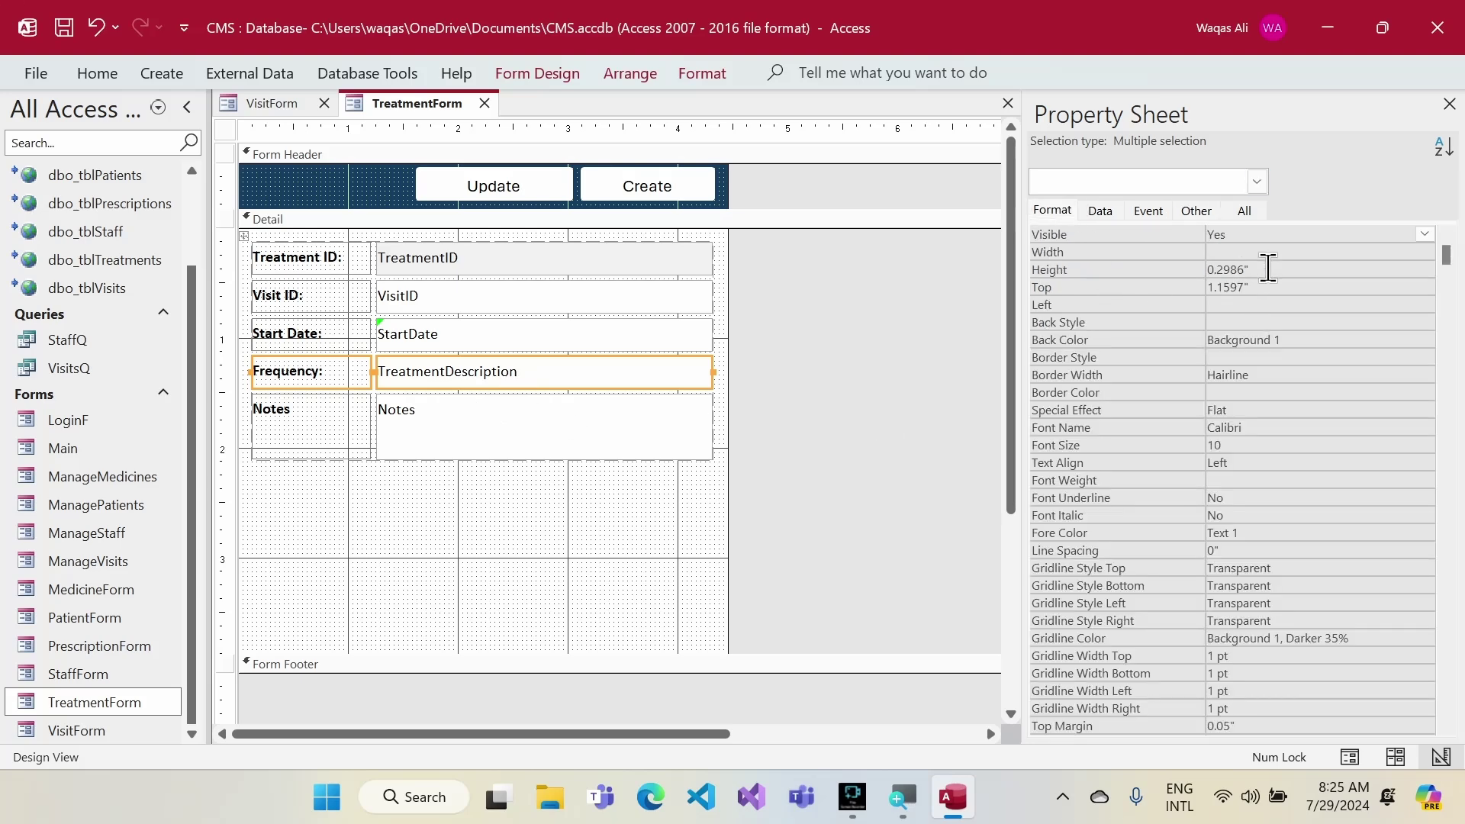
left_click(639, 438, "shift")
left_click(639, 438)
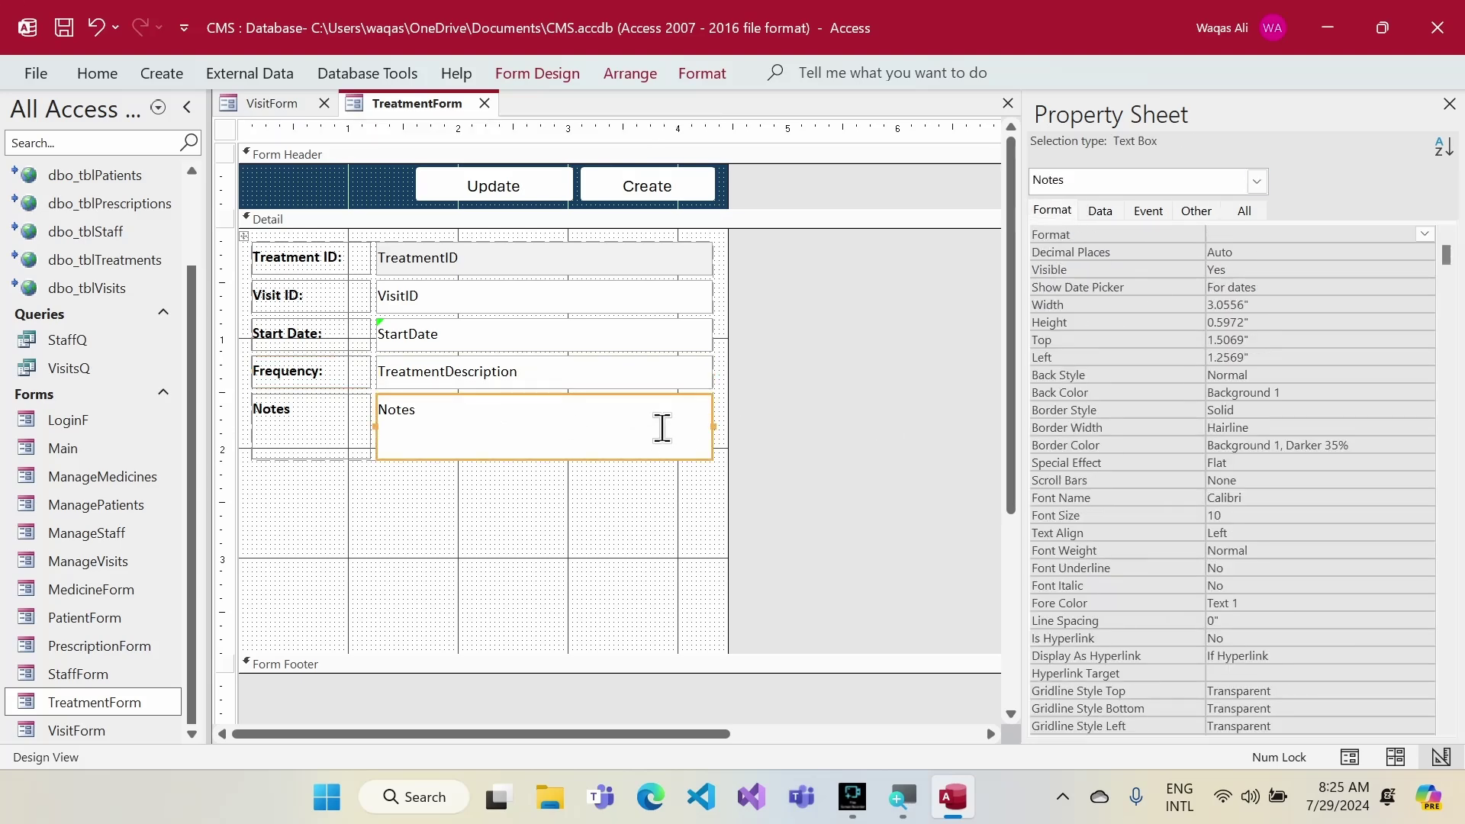
left_click(1272, 322)
key("ctrl+c")
left_click_drag(731, 353, 267, 359)
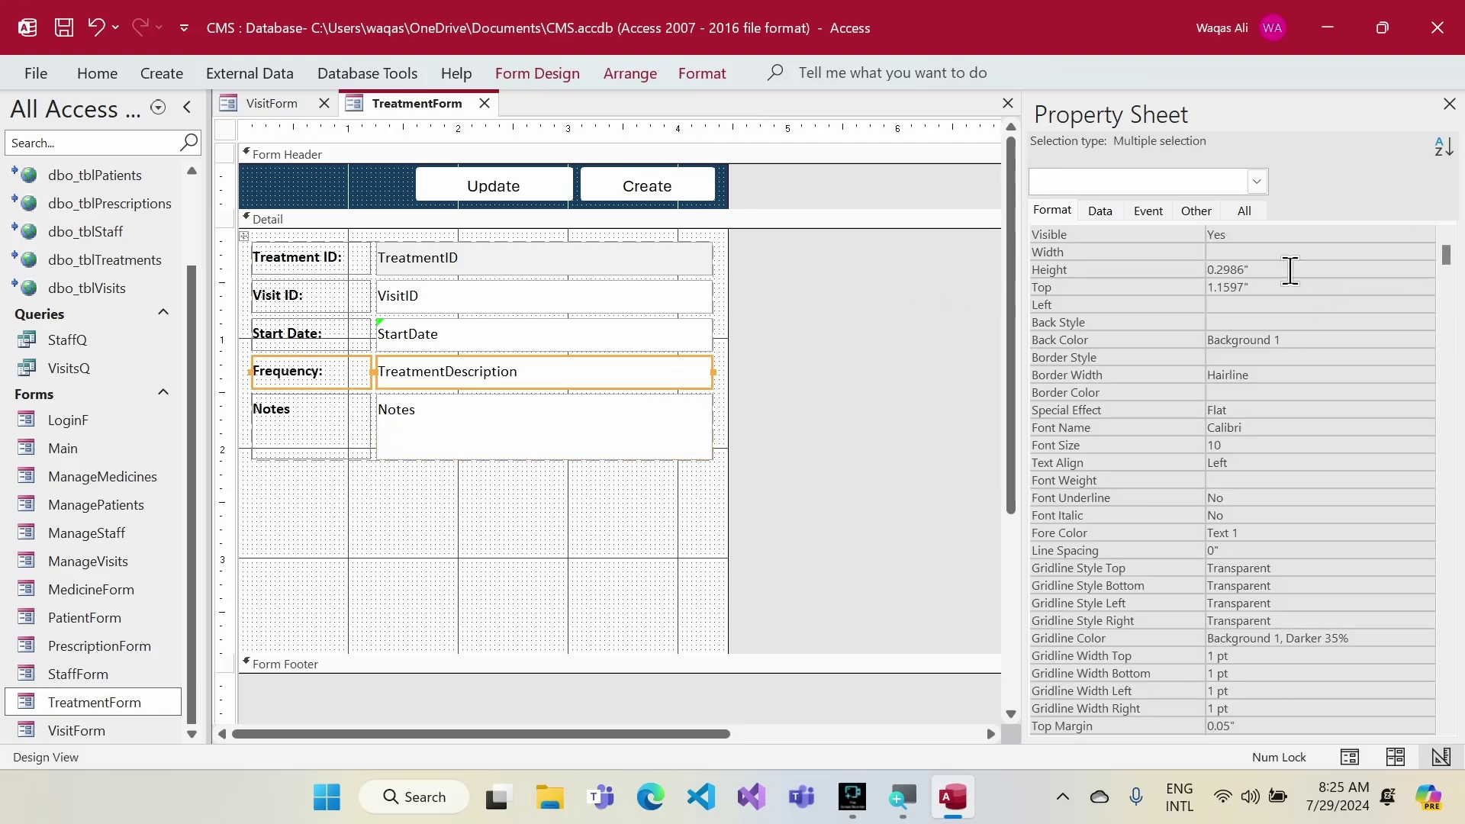
double_click(1290, 270)
key("ctrl+v")
left_click(1130, 272)
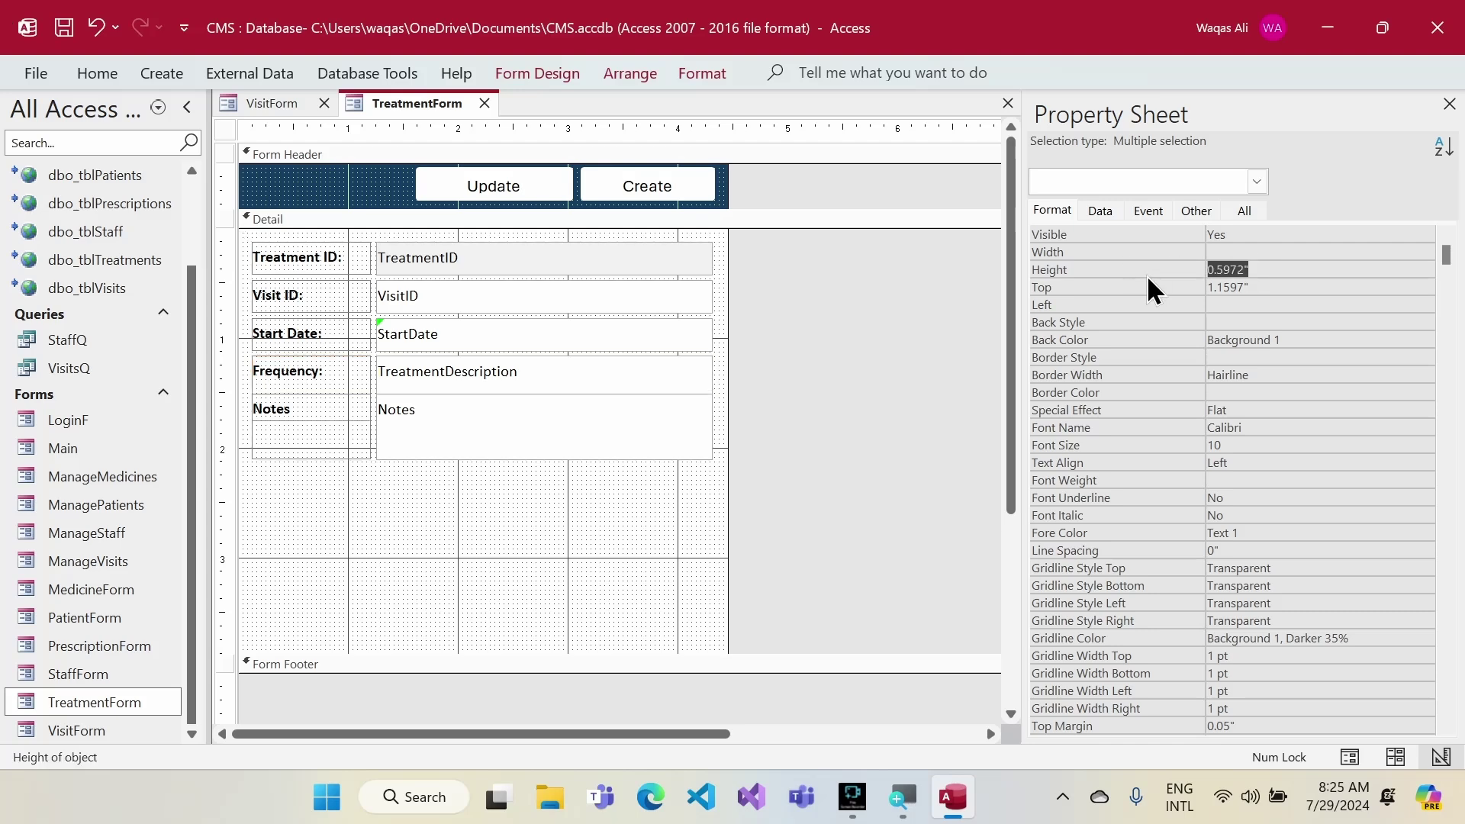
- Change the text of the Frequency label to "Treatment Description:"
left_click(470, 615)
left_click(303, 381)
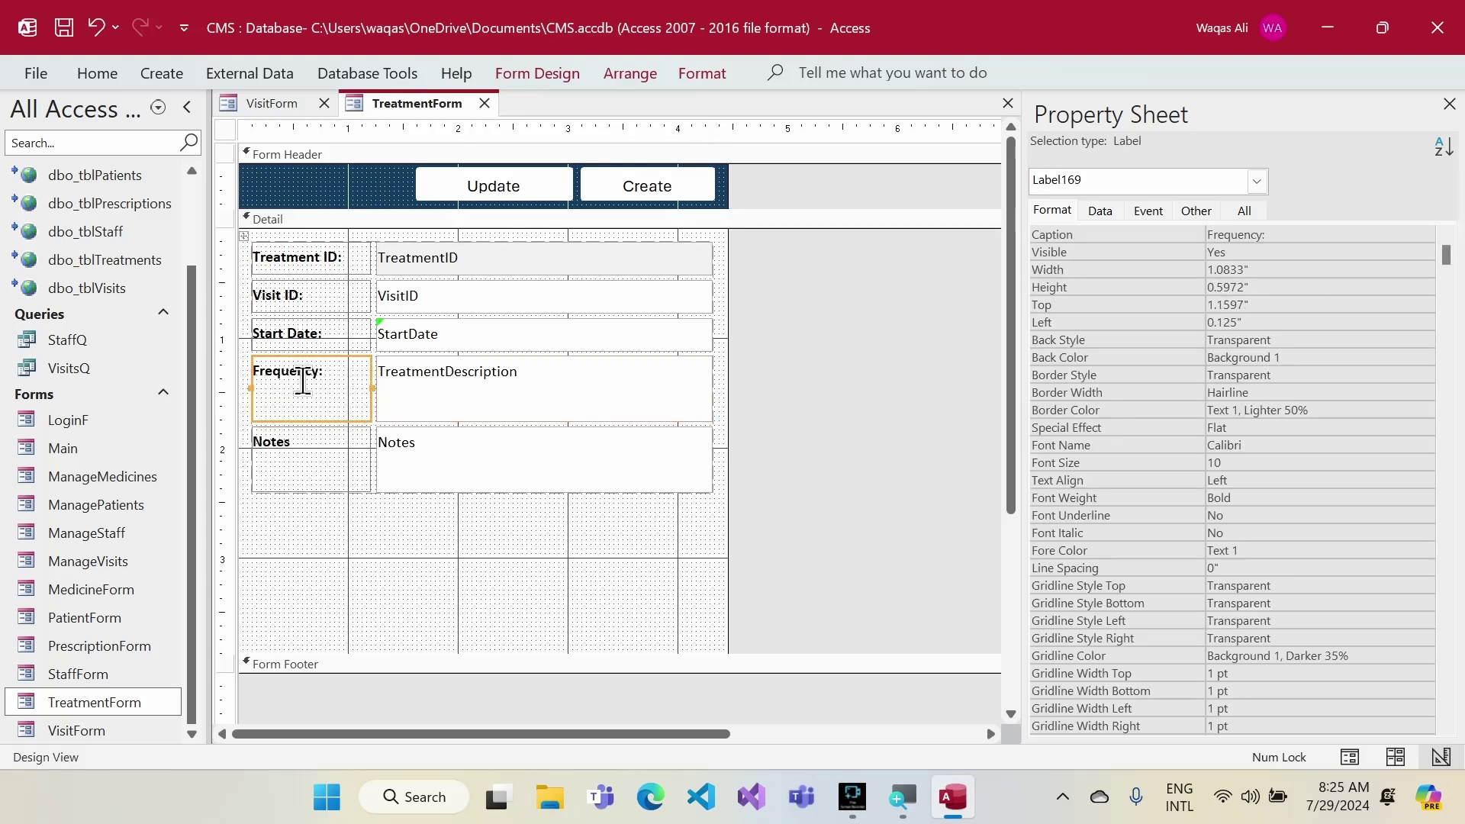
left_click(302, 381)
double_click(301, 372)
type("De")
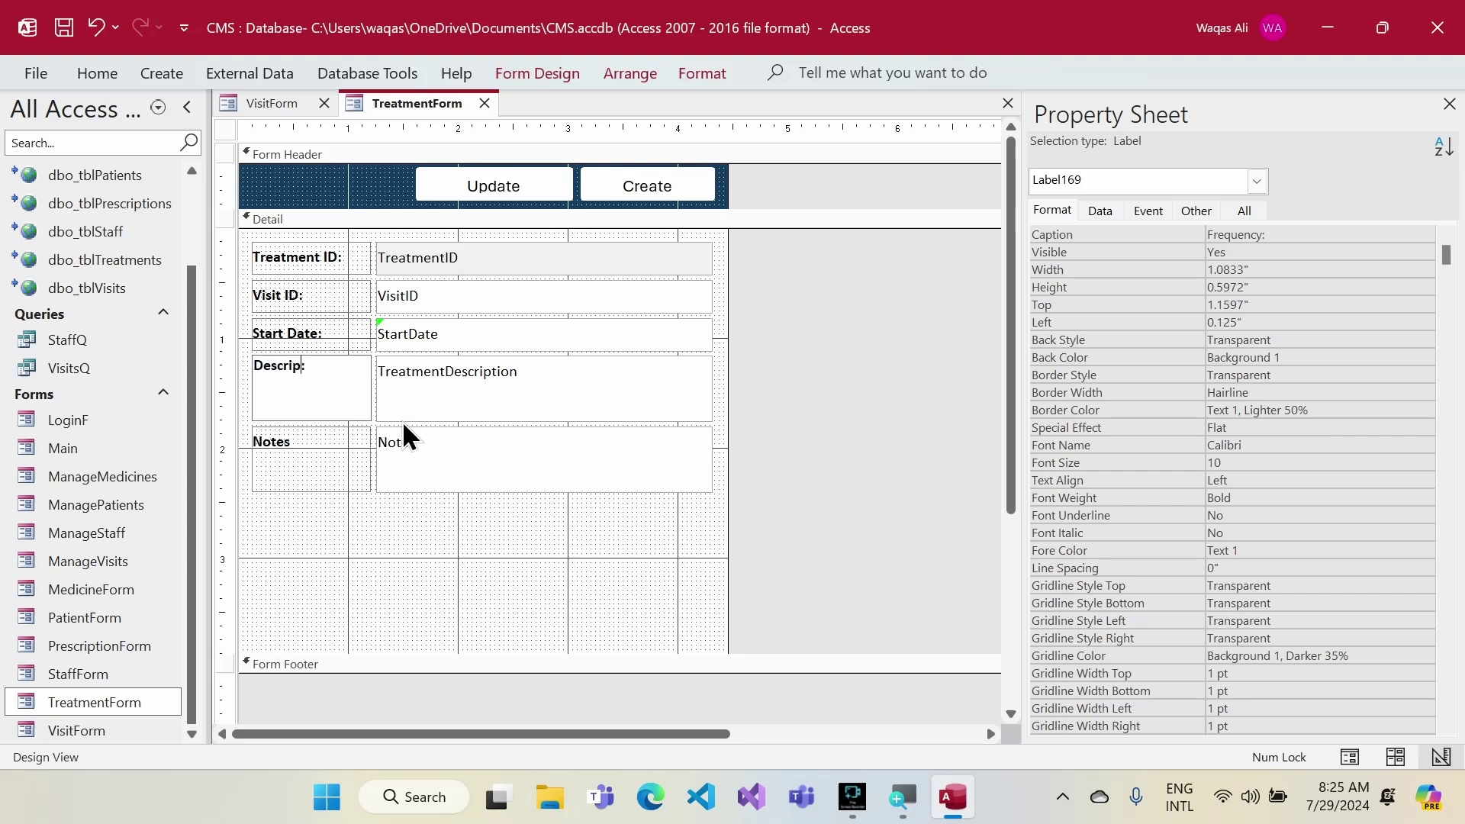
type("scription")
type("Treatm")
type("ent")
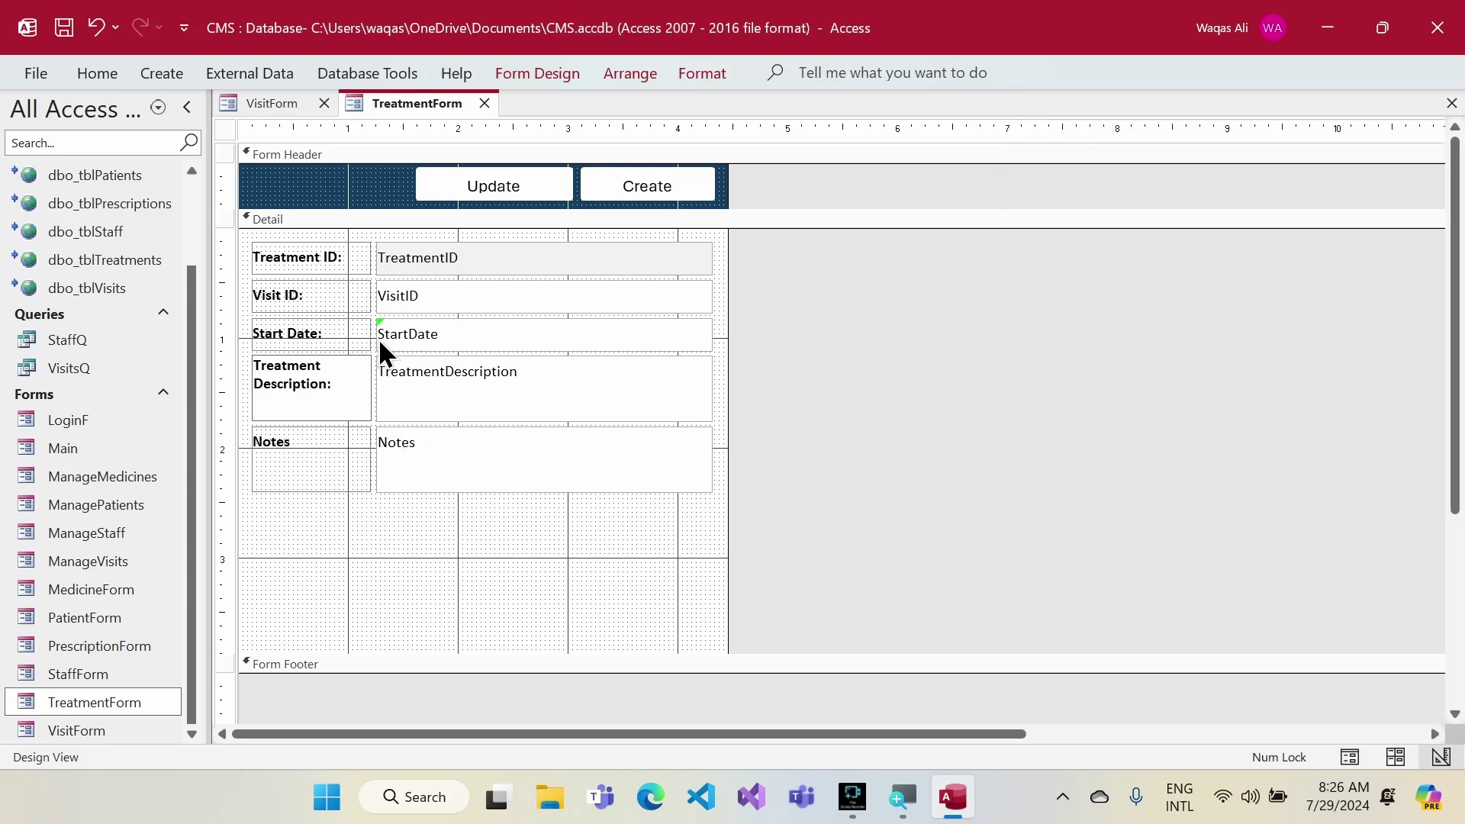
left_click(856, 392)
left_click(334, 381)
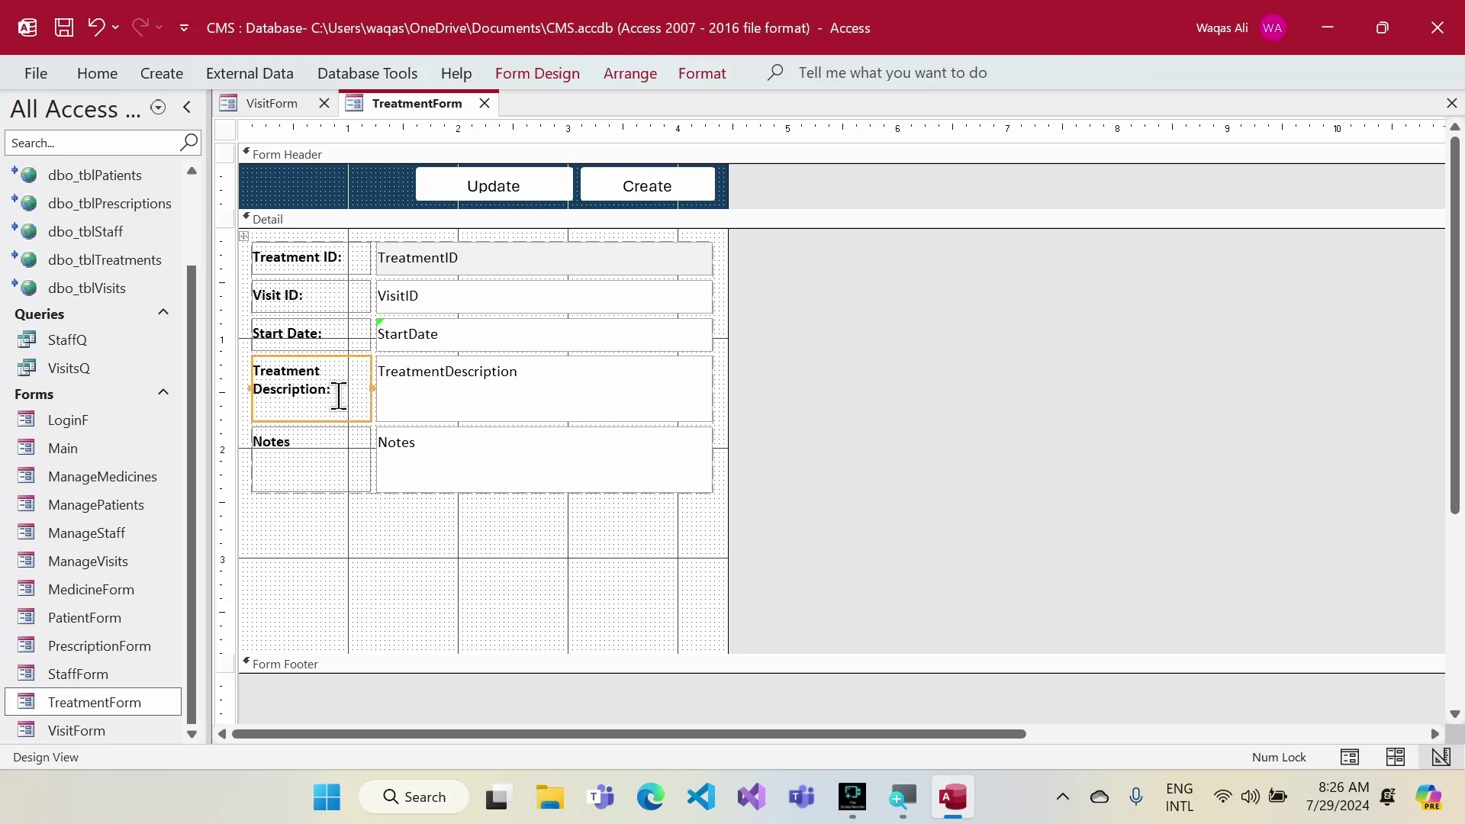
- Bind the StartDate text box to the TreatmentDate field
left_click(483, 340)
left_click(508, 70)
left_click(1064, 152)
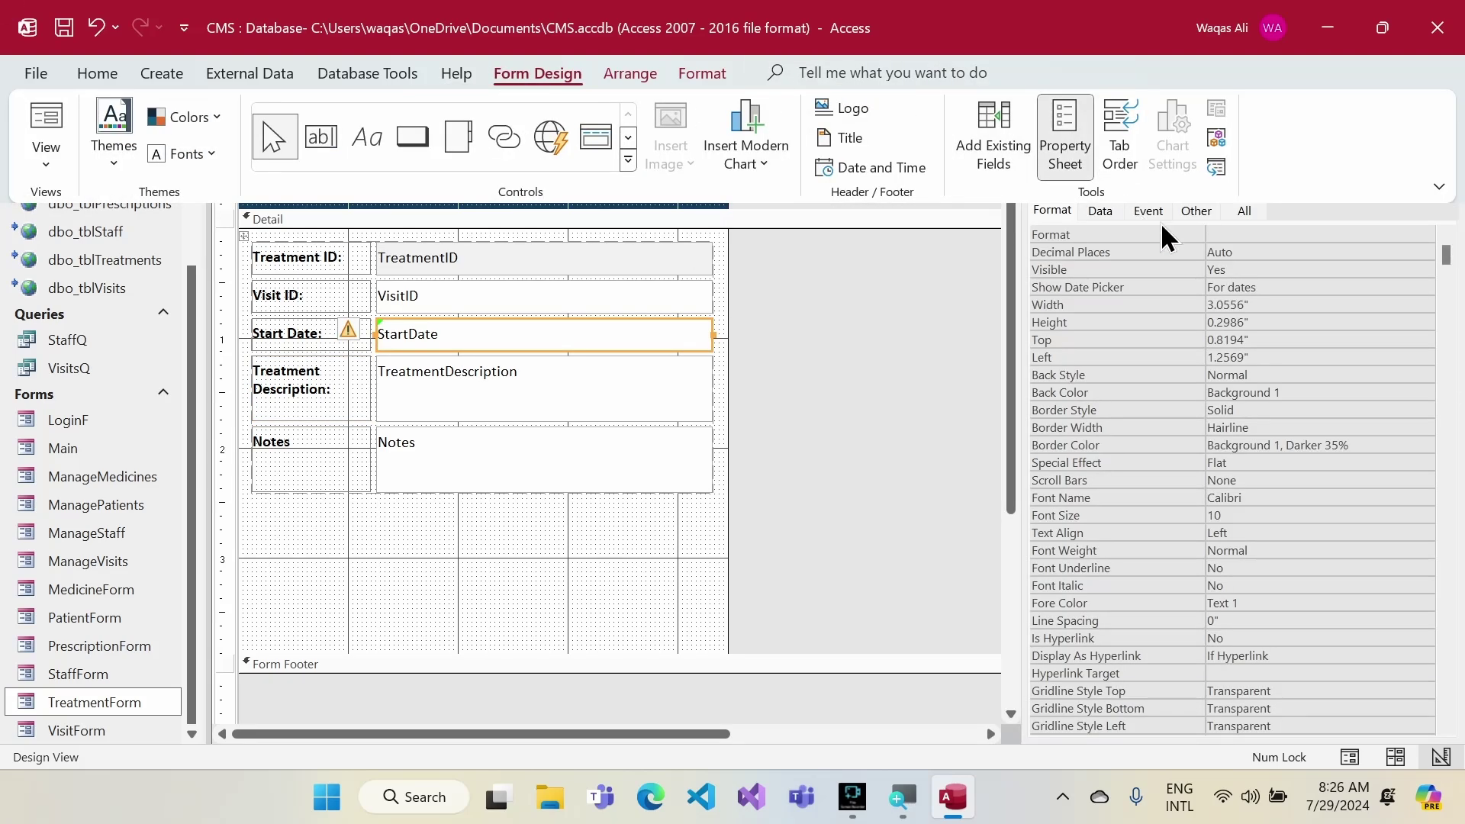
left_click(1099, 211)
left_click(1424, 235)
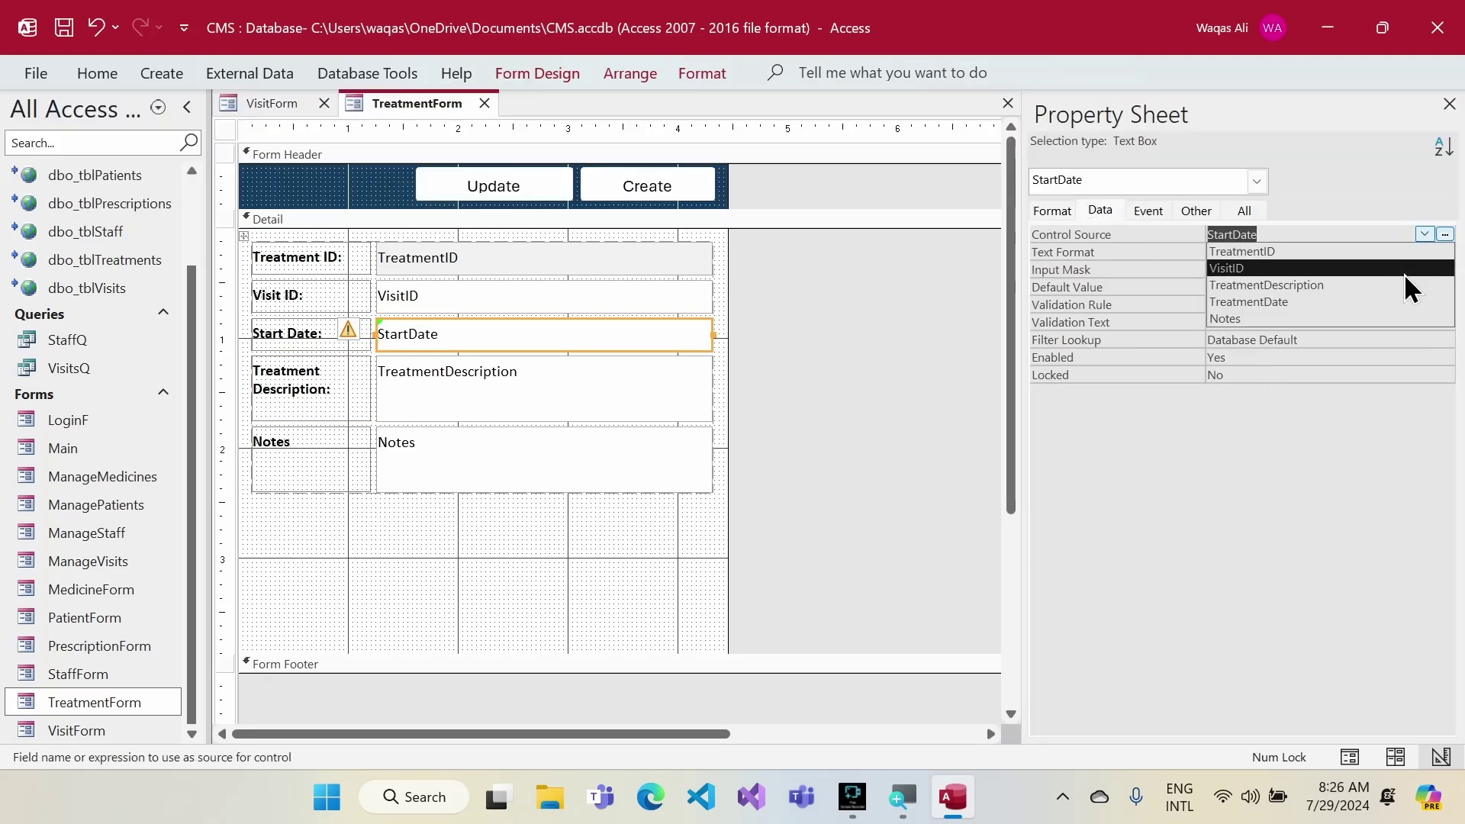
left_click(1394, 297)
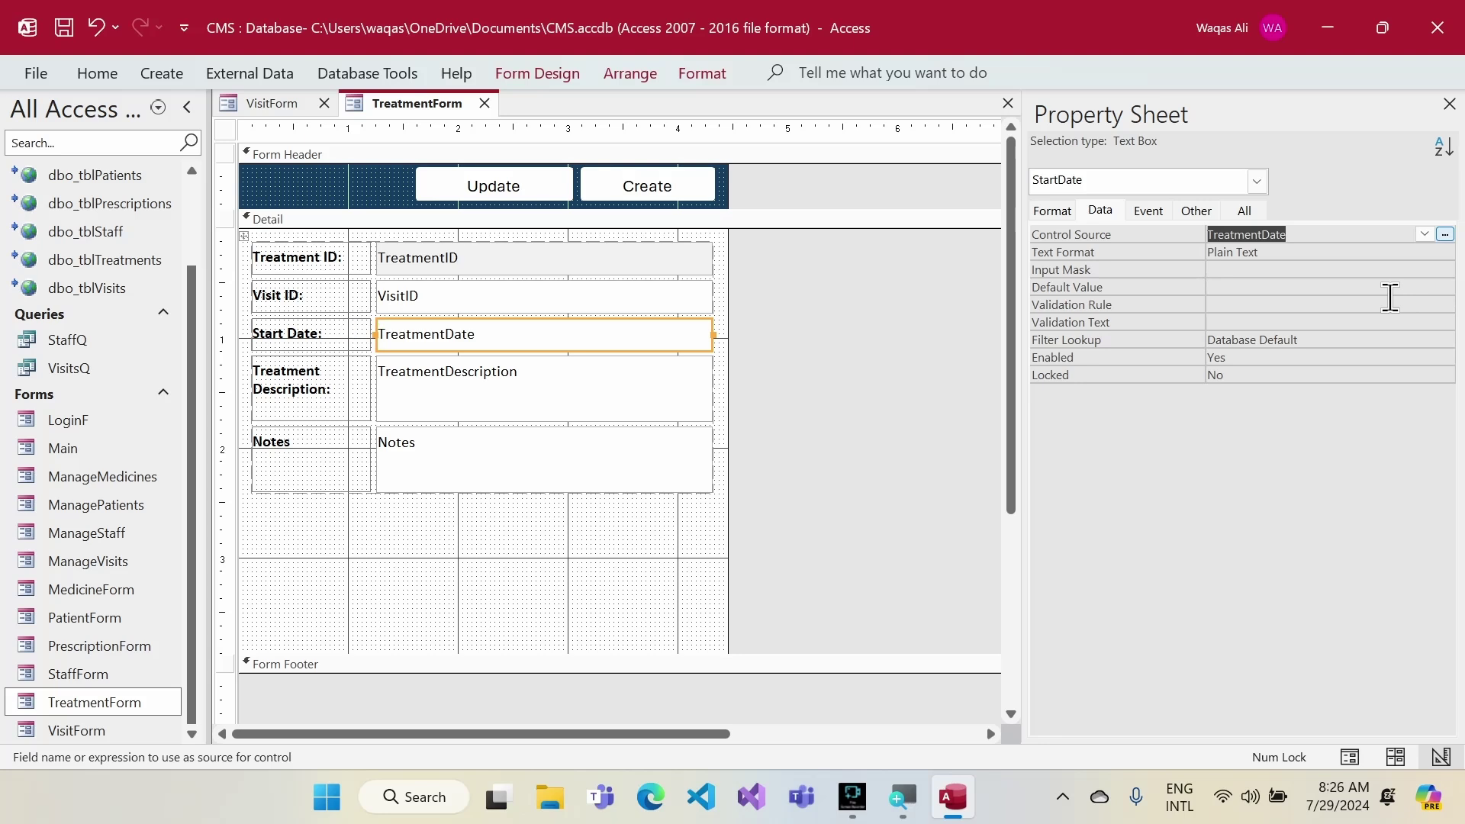
left_click(1195, 210)
- Change the text of the Start Date label to "Treatment Date:"
left_click(281, 341)
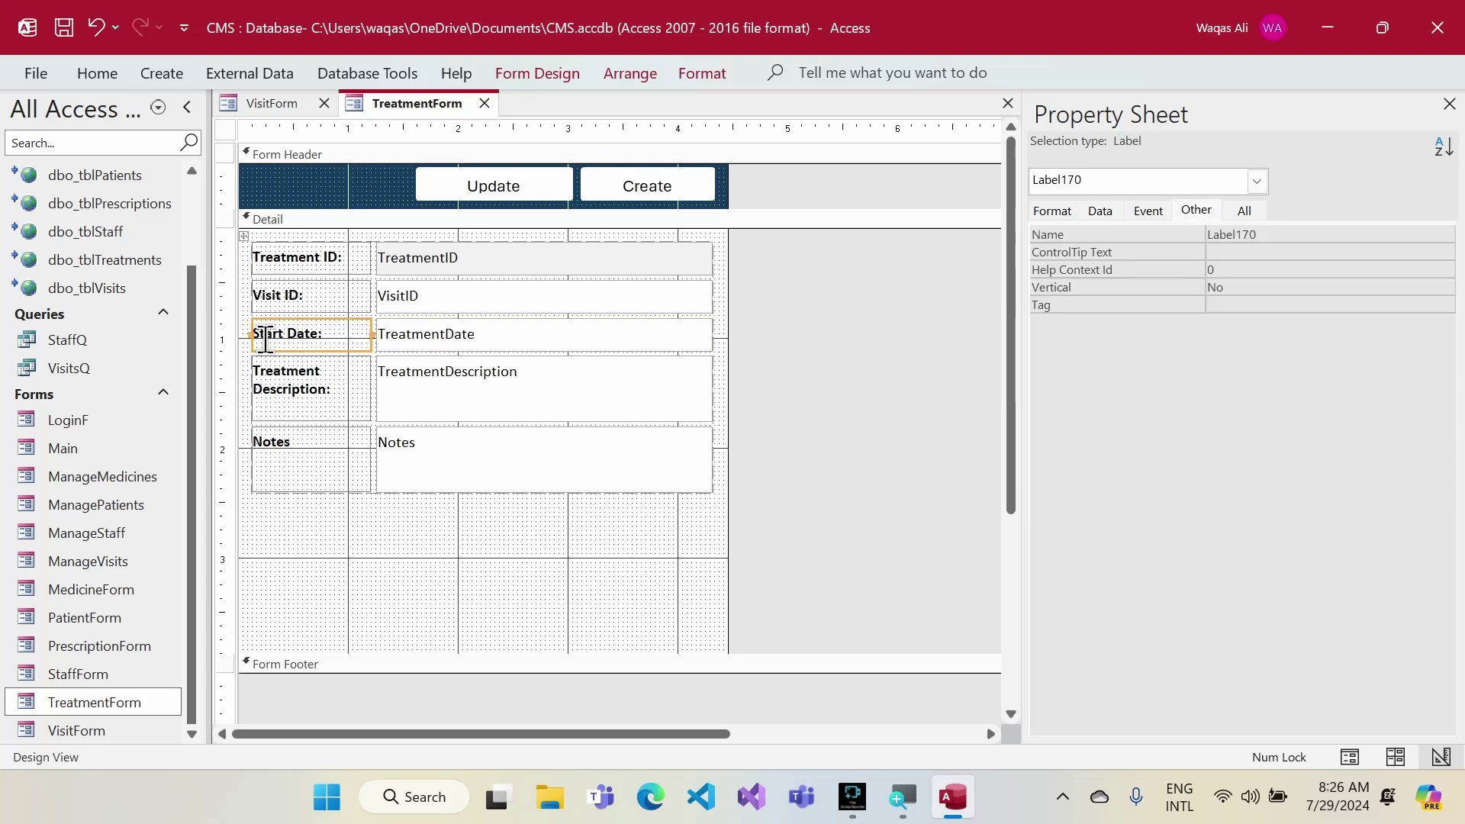
left_click_drag(256, 328, 348, 338)
type("Treatment Date:")
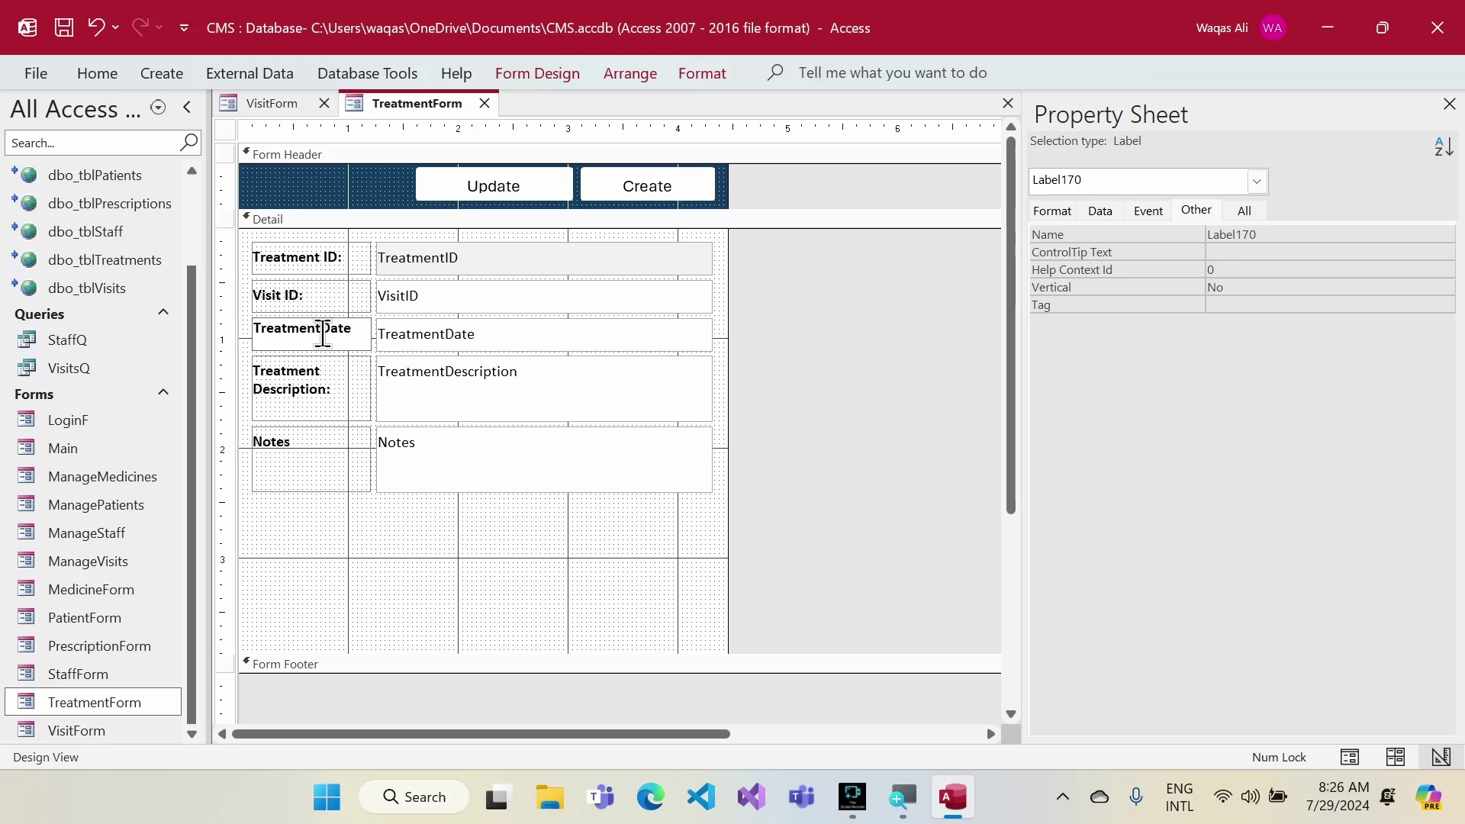
key("Return")
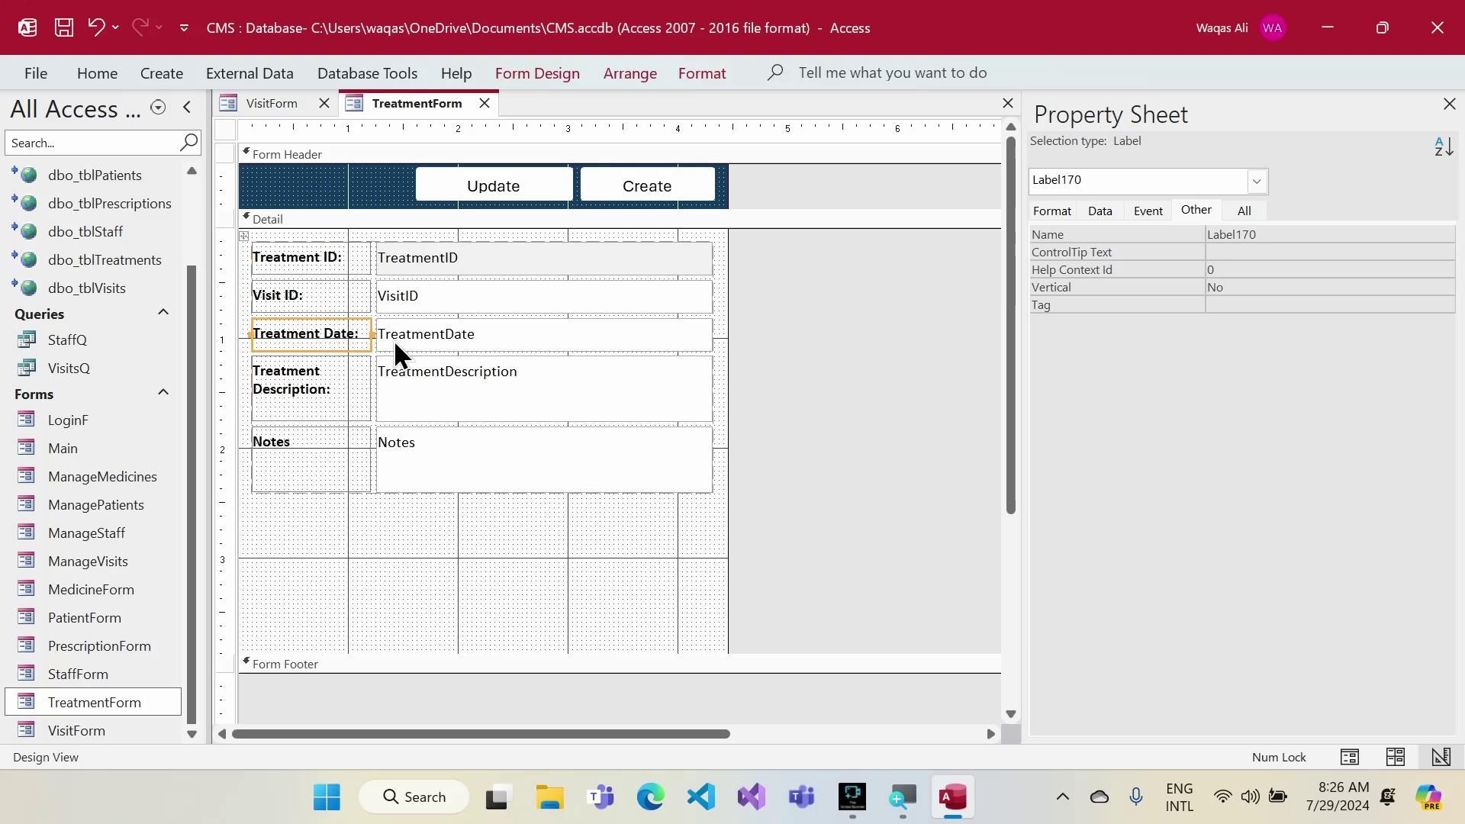
- Shorten the Detail section to end just below the Notes field and preview the TreatmentForm in Form View
left_click_drag(468, 648, 484, 516)
left_click(870, 452)
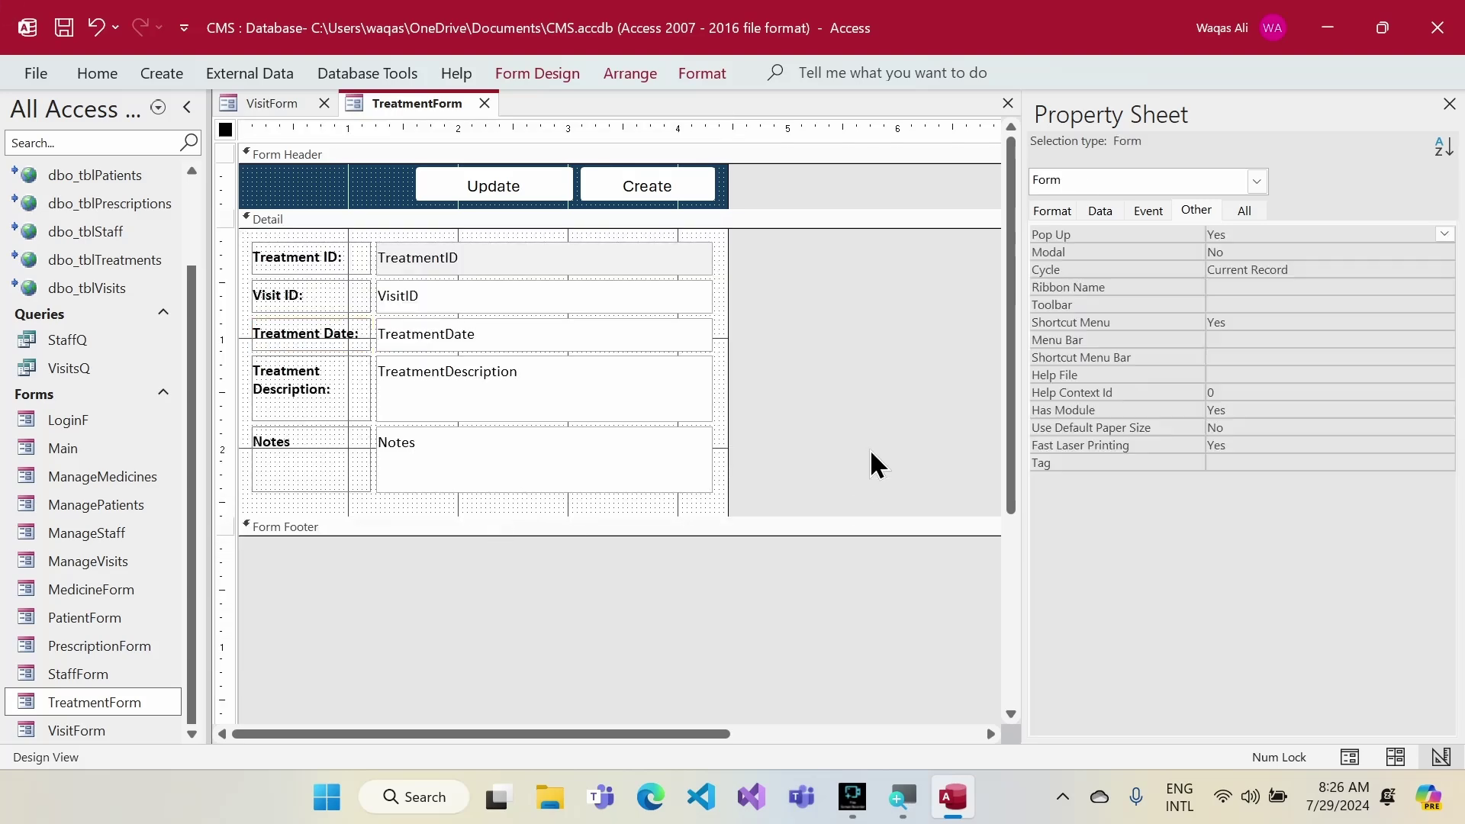
right_click(401, 102)
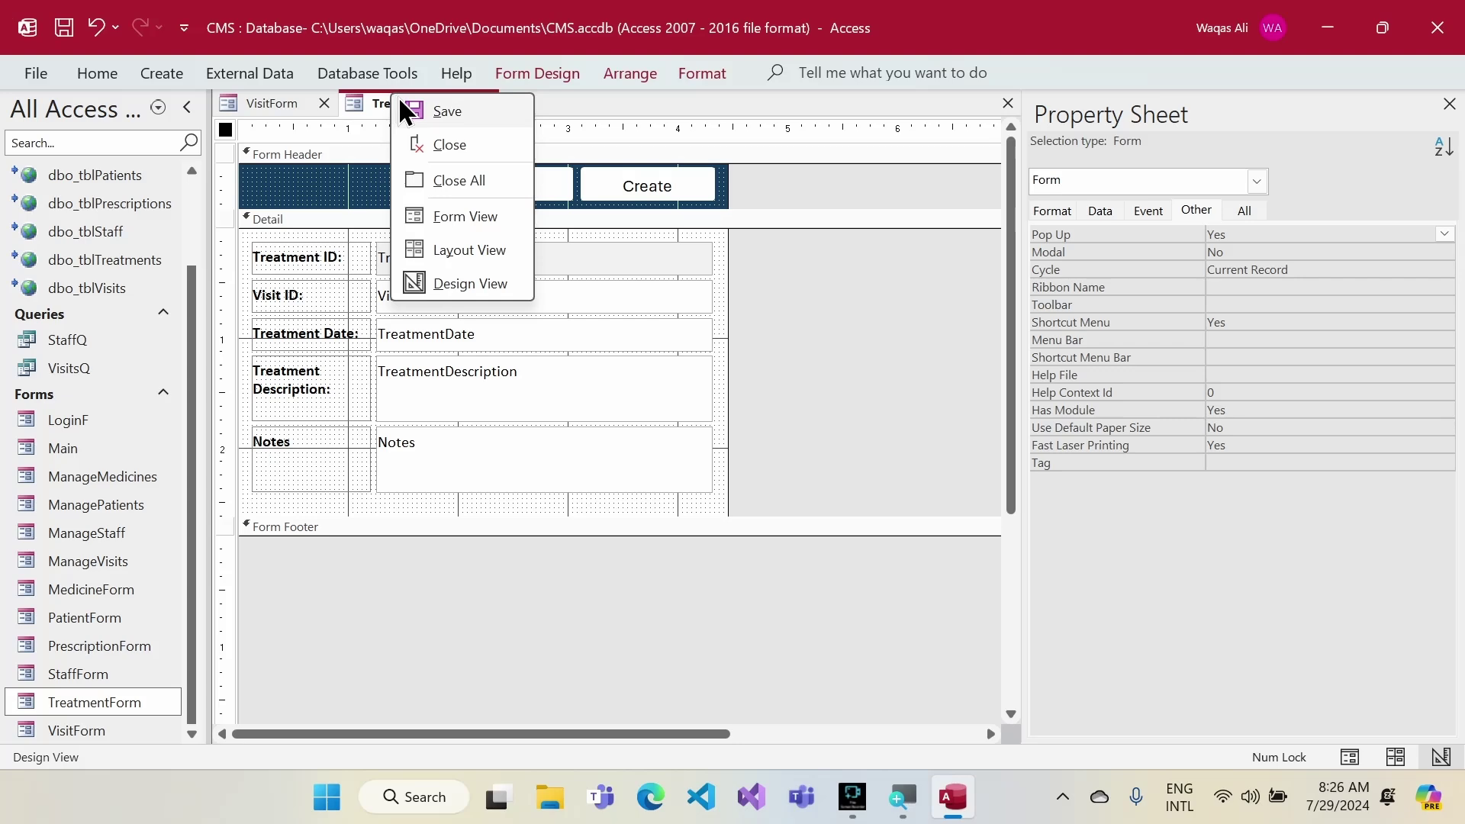
left_click(489, 219)
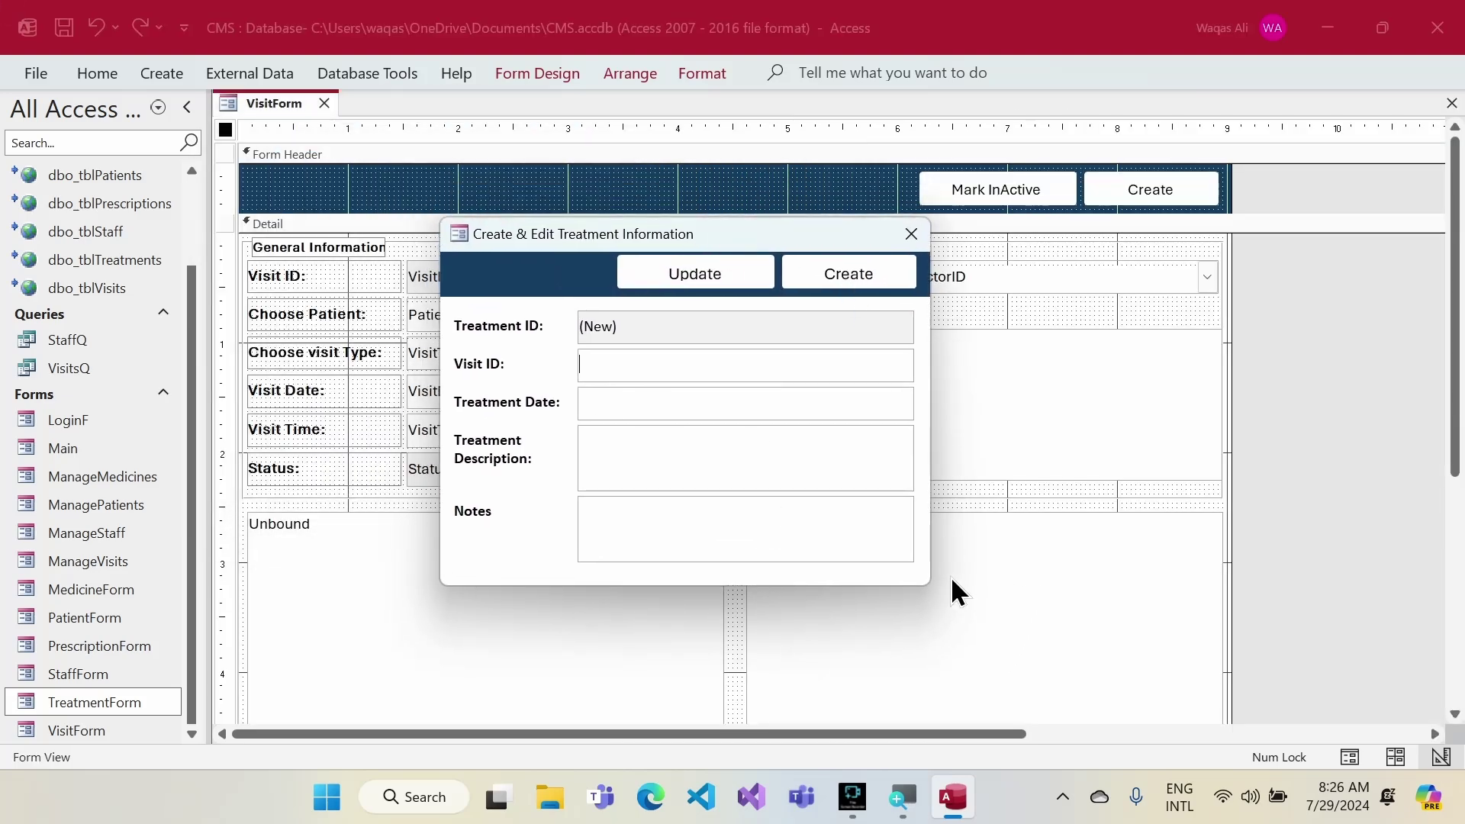
left_click_drag(733, 245, 660, 253)
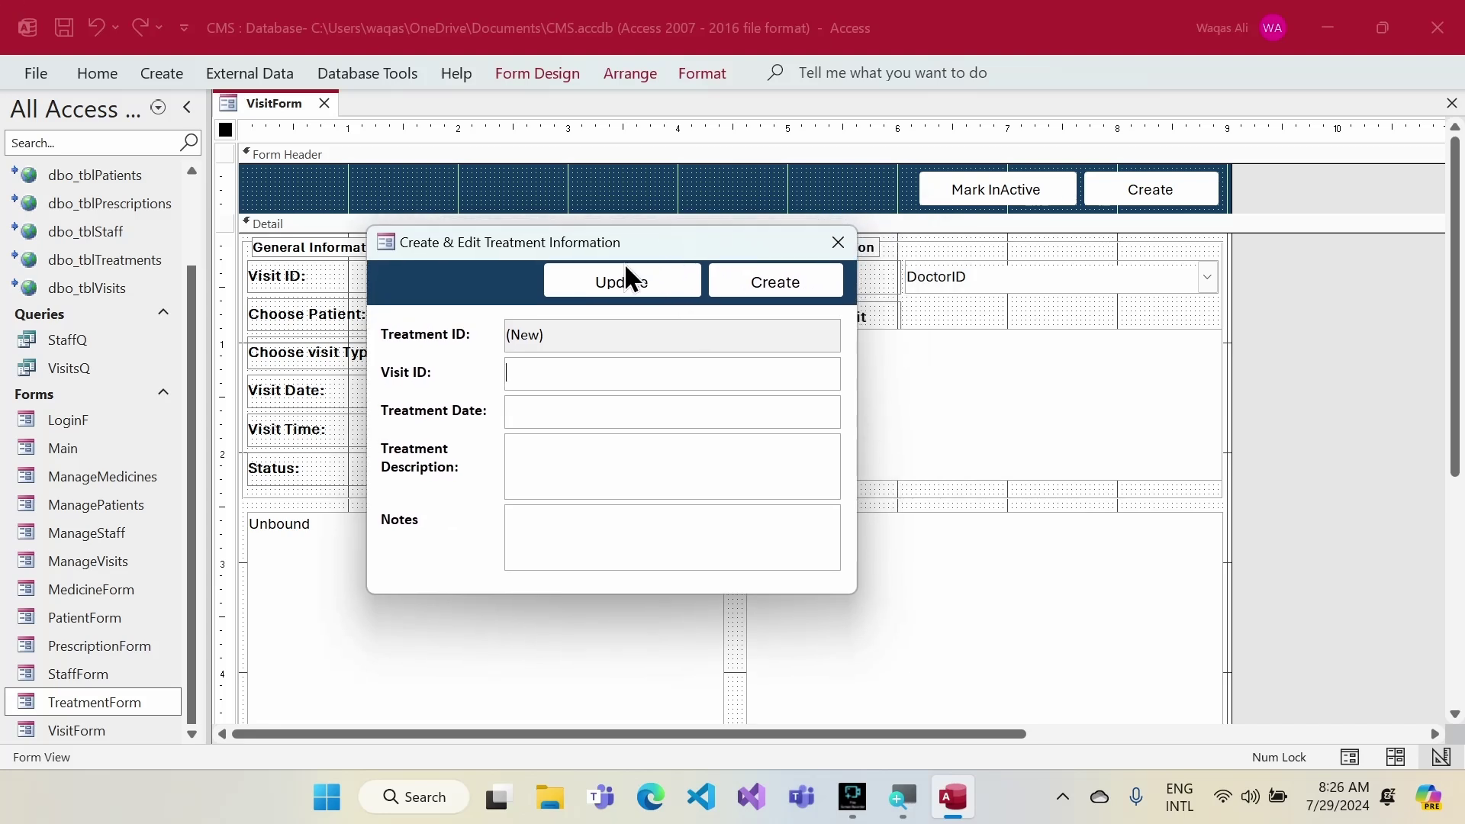